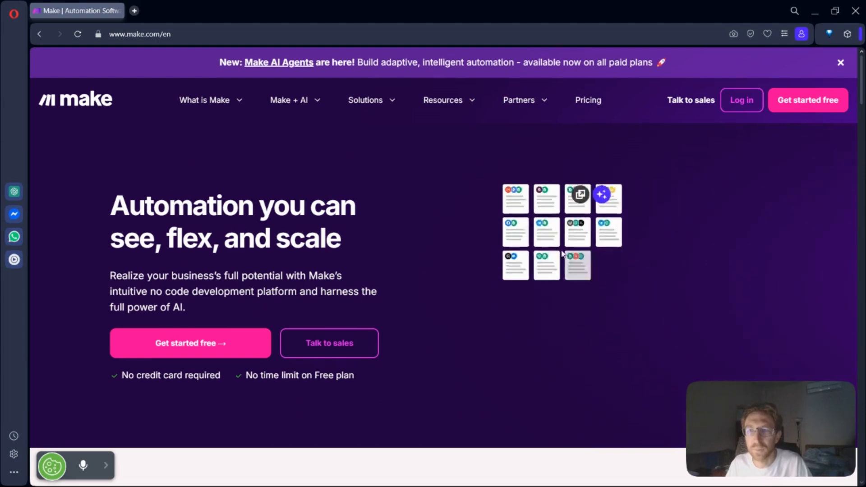
Step: Dismiss the Make AI Agents announcement banner and open the Pricing page in a new browser tab
{"action": "left_click", "coordinate": [840, 63]}
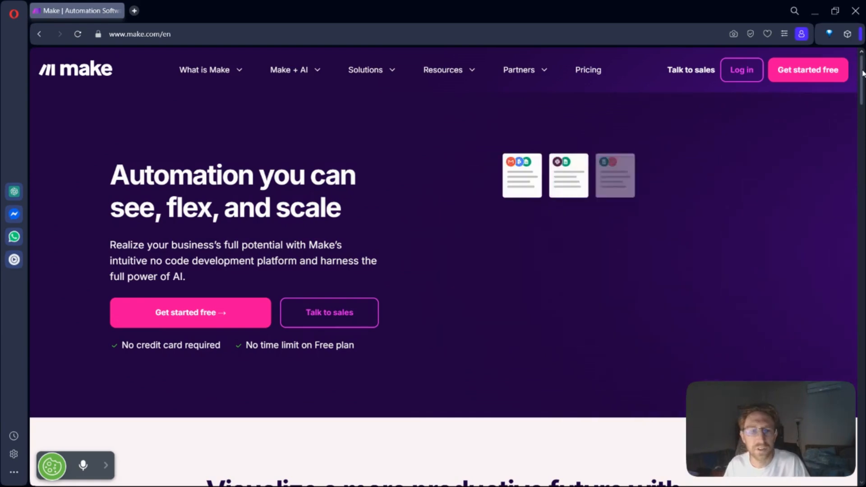
{"action": "left_click_drag", "start_coordinate": [111, 167], "coordinate": [343, 203]}
{"action": "left_click", "coordinate": [343, 202]}
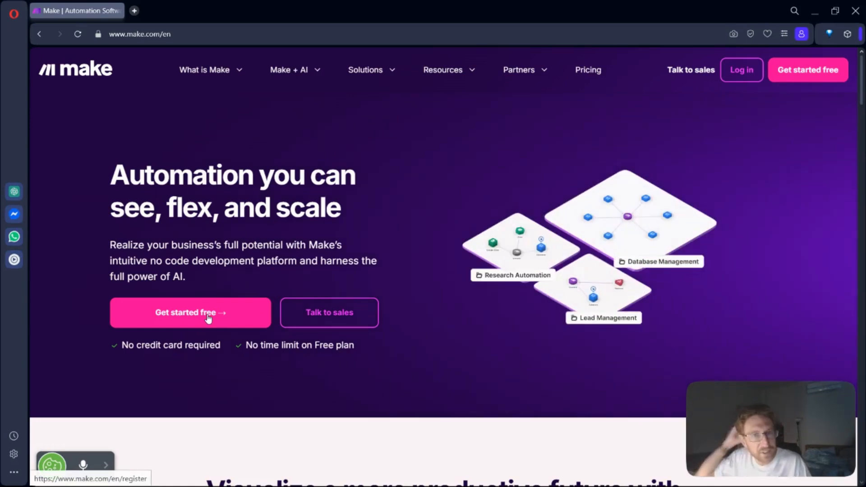
{"action": "right_click", "coordinate": [586, 75]}
{"action": "left_click", "coordinate": [612, 83]}
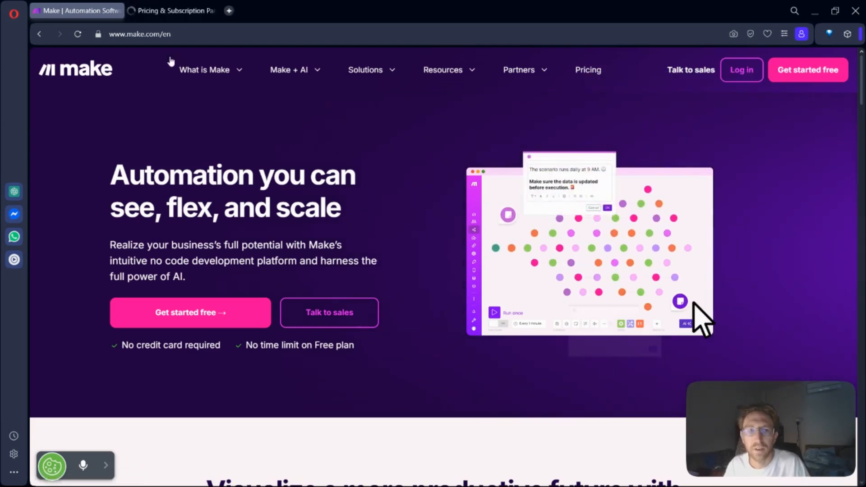
{"action": "left_click", "coordinate": [184, 6]}
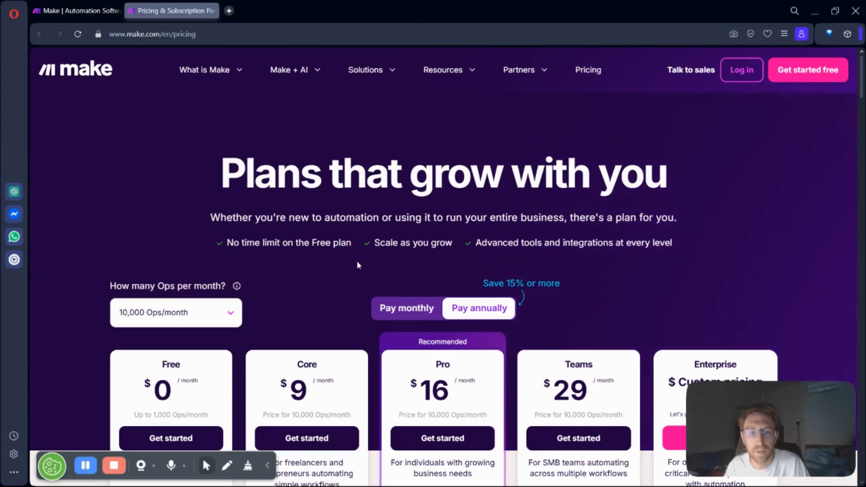
Step: Switch the plan prices to monthly billing and compare the features of the Free, Core, Pro, Teams and Enterprise plans
{"action": "scroll", "coordinate": [359, 265], "scroll_direction": "down", "scroll_amount": 2}
{"action": "left_click", "coordinate": [421, 194]}
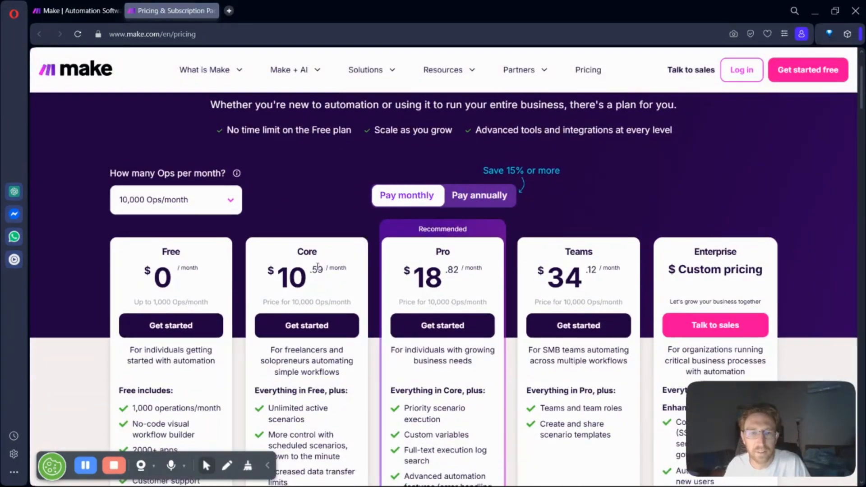
{"action": "left_click", "coordinate": [346, 276]}
{"action": "scroll", "coordinate": [318, 333], "scroll_direction": "down", "scroll_amount": 5}
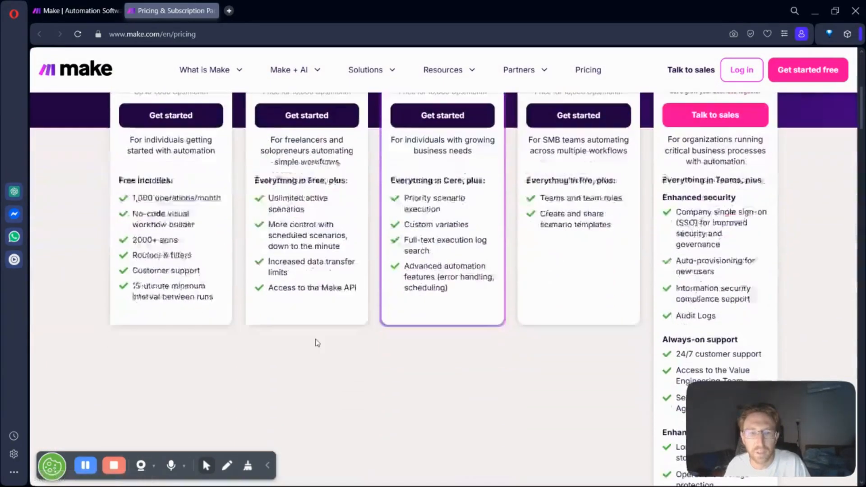
{"action": "scroll", "coordinate": [318, 333], "scroll_direction": "up", "scroll_amount": 2}
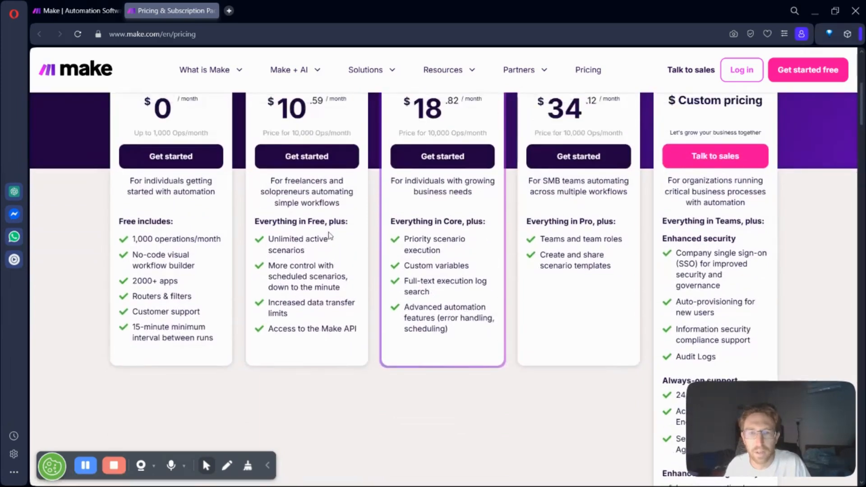
{"action": "scroll", "coordinate": [315, 235], "scroll_direction": "up", "scroll_amount": 4}
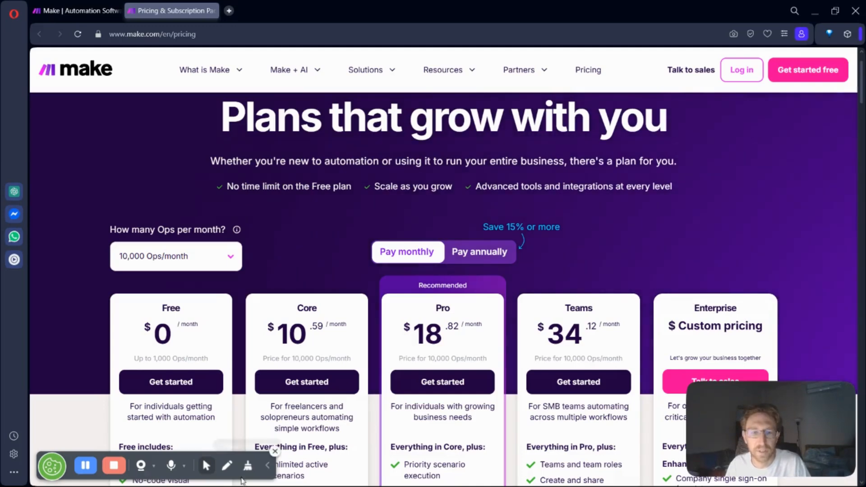
{"action": "left_click", "coordinate": [268, 465]}
Step: Return to the Make home page and view the Operations, Marketing and Customer Experience use cases in the business innovation section
{"action": "left_click", "coordinate": [121, 6]}
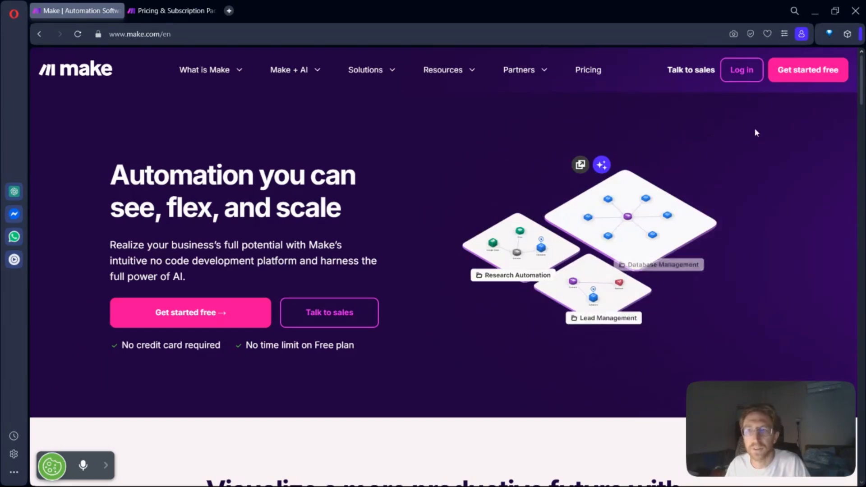
{"action": "left_click_drag", "start_coordinate": [862, 72], "coordinate": [862, 158]}
{"action": "scroll", "coordinate": [442, 205], "scroll_direction": "down", "scroll_amount": 3}
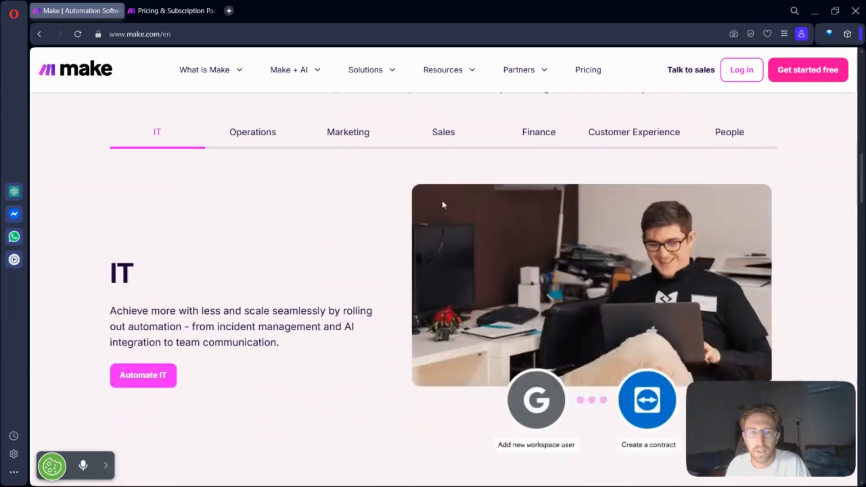
{"action": "left_click", "coordinate": [275, 142]}
{"action": "scroll", "coordinate": [480, 228], "scroll_direction": "up", "scroll_amount": 3}
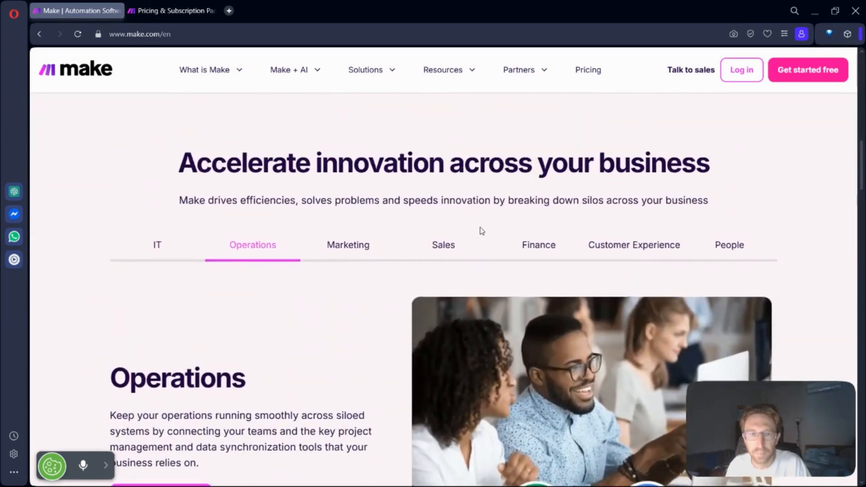
{"action": "left_click", "coordinate": [346, 247]}
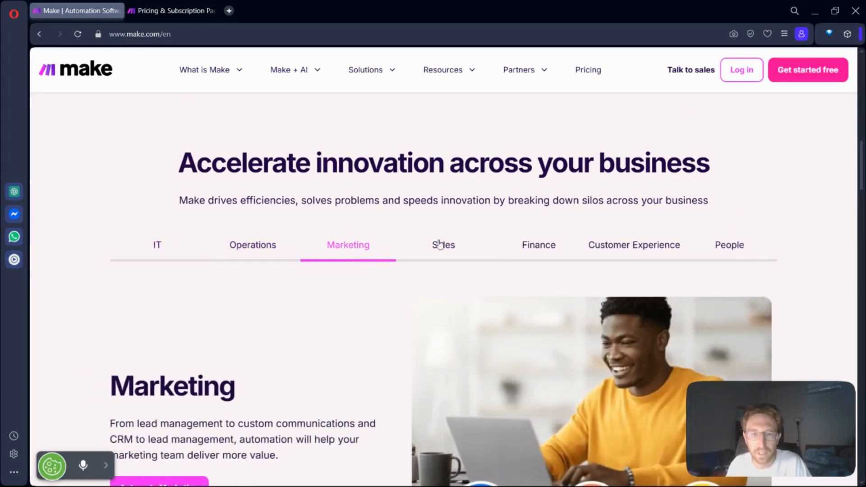
{"action": "left_click", "coordinate": [624, 245]}
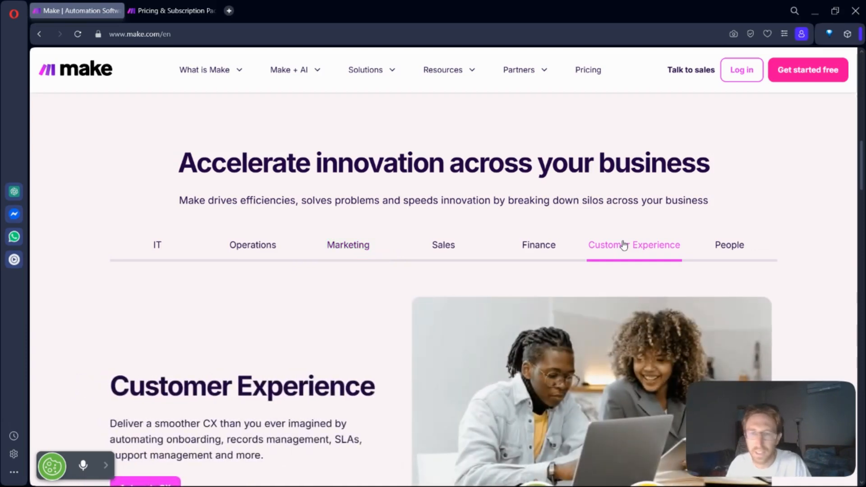
Step: Examine the rest of the home page, covering pre-built apps, success stories, enterprise automation, AI integrations, security and customer ratings
{"action": "scroll", "coordinate": [624, 245], "scroll_direction": "down", "scroll_amount": 10}
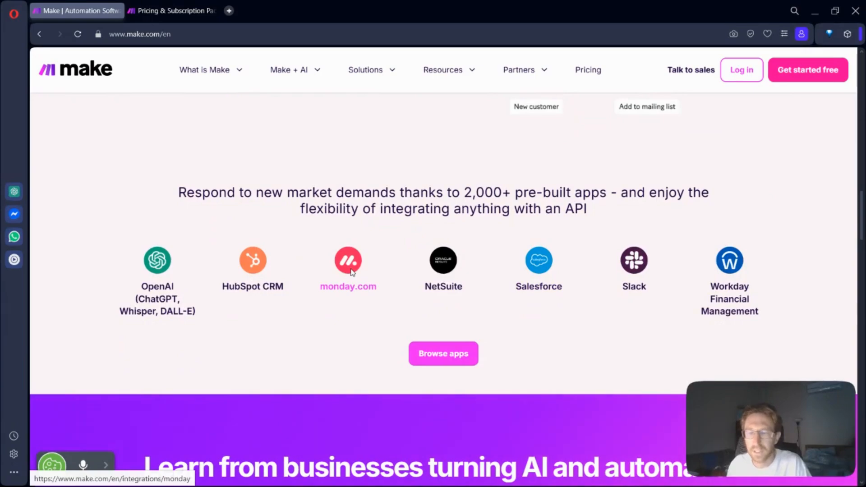
{"action": "scroll", "coordinate": [351, 271], "scroll_direction": "down", "scroll_amount": 8}
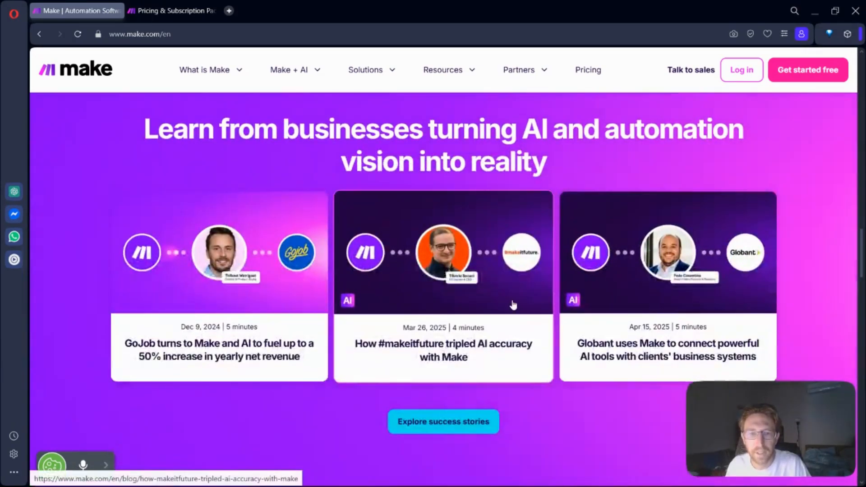
{"action": "scroll", "coordinate": [513, 302], "scroll_direction": "down", "scroll_amount": 10}
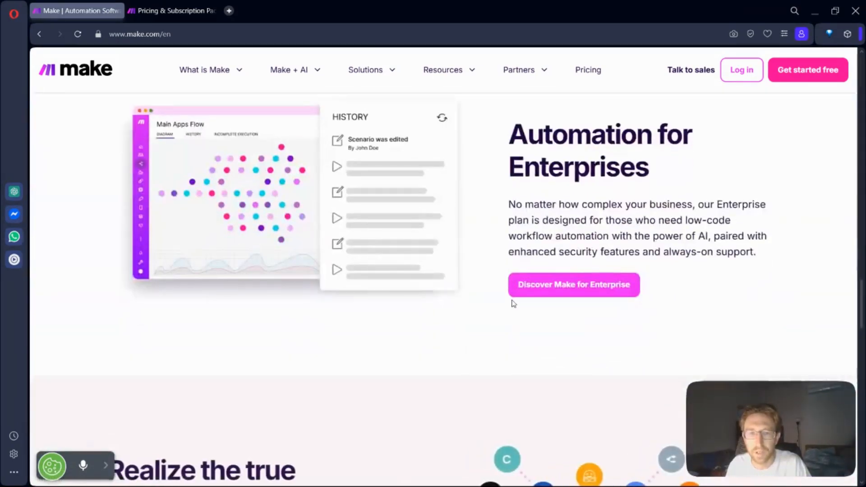
{"action": "scroll", "coordinate": [513, 302], "scroll_direction": "down", "scroll_amount": 3}
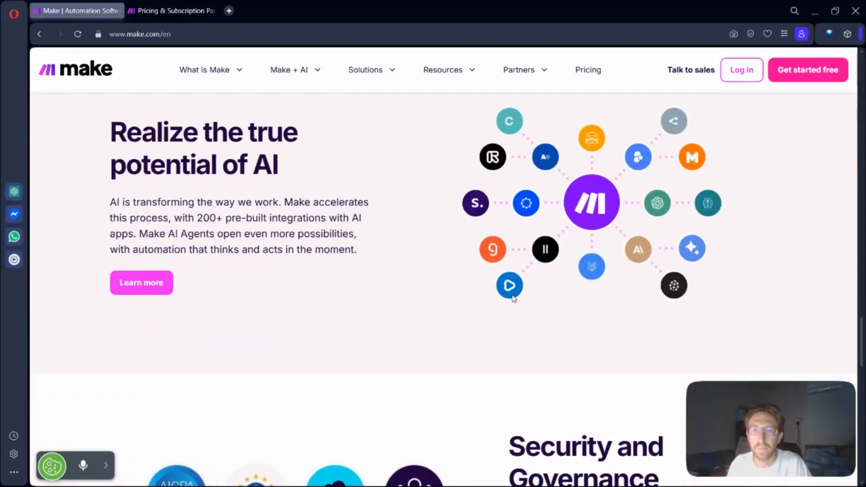
{"action": "scroll", "coordinate": [513, 298], "scroll_direction": "down", "scroll_amount": 10}
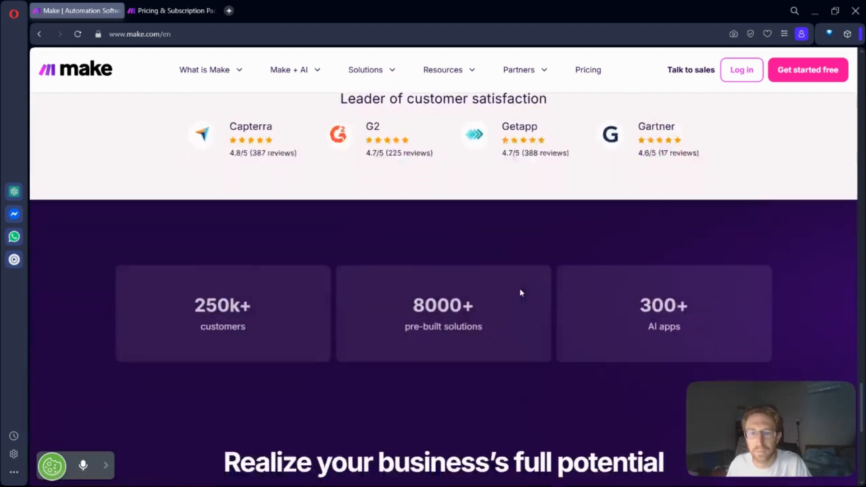
{"action": "scroll", "coordinate": [520, 291], "scroll_direction": "down", "scroll_amount": 4}
{"action": "scroll", "coordinate": [520, 290], "scroll_direction": "up", "scroll_amount": 14}
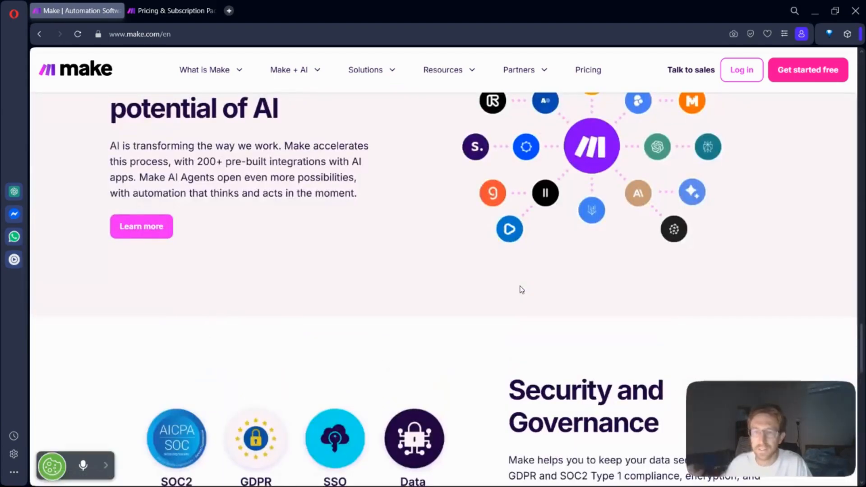
{"action": "scroll", "coordinate": [520, 289], "scroll_direction": "up", "scroll_amount": 20}
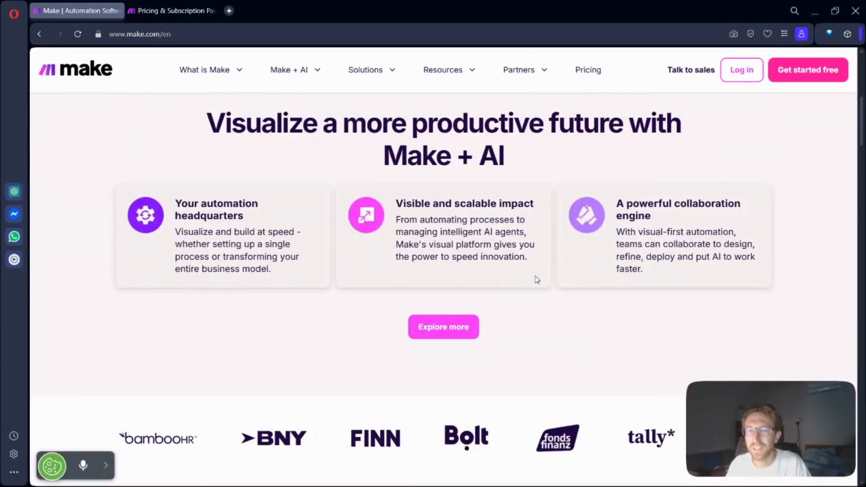
{"action": "scroll", "coordinate": [537, 279], "scroll_direction": "up", "scroll_amount": 6}
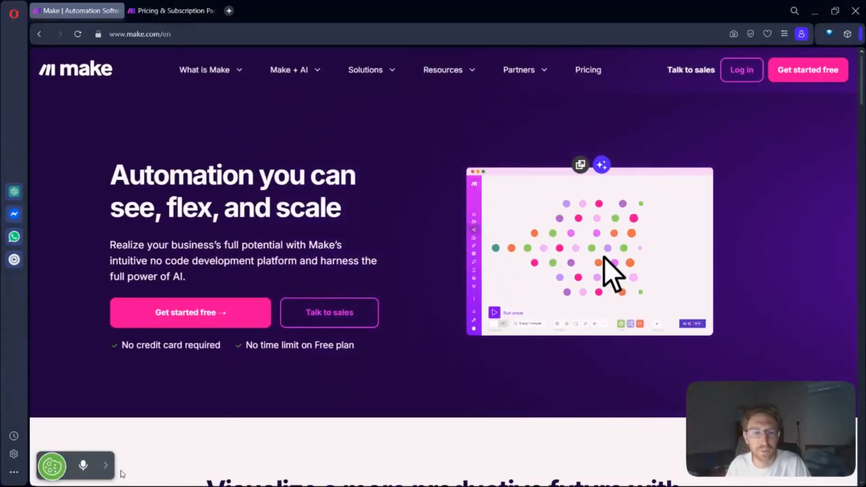
{"action": "left_click", "coordinate": [105, 465]}
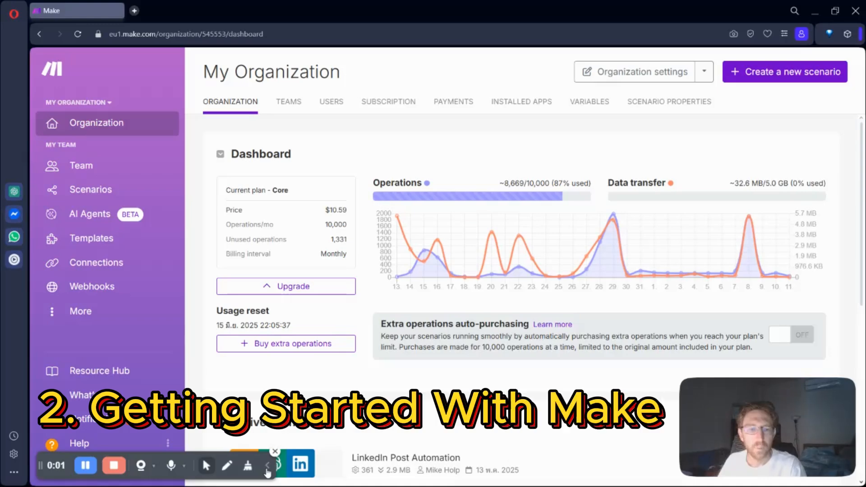
Step: Review the organization dashboard's operations usage, data transfer and list of active scenarios
{"action": "left_click", "coordinate": [267, 470]}
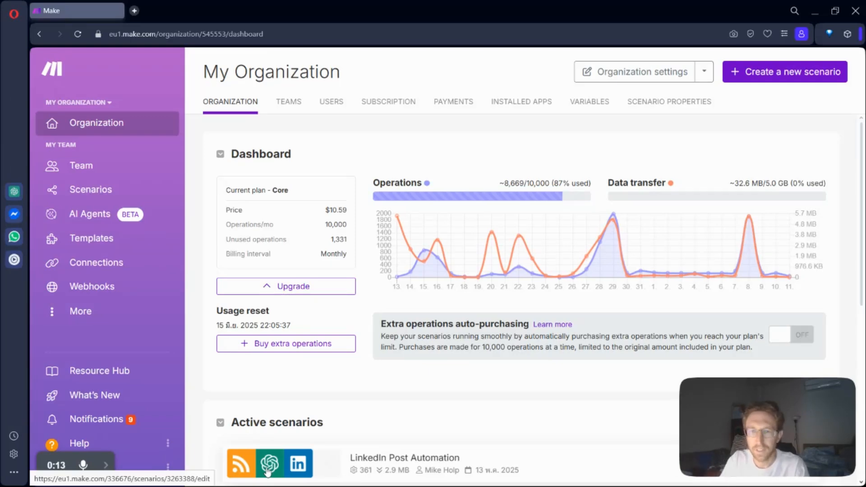
{"action": "mouse_move", "coordinate": [546, 183]}
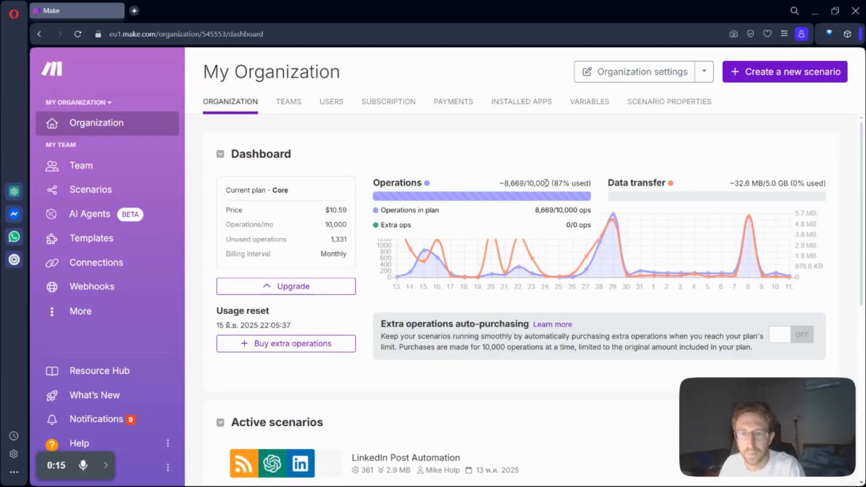
{"action": "left_click_drag", "start_coordinate": [586, 183], "coordinate": [591, 183]}
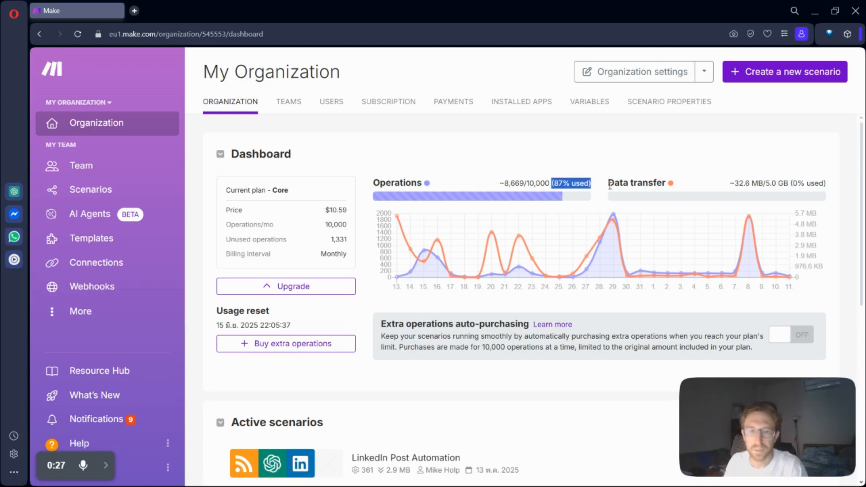
{"action": "scroll", "coordinate": [424, 338], "scroll_direction": "down", "scroll_amount": 4}
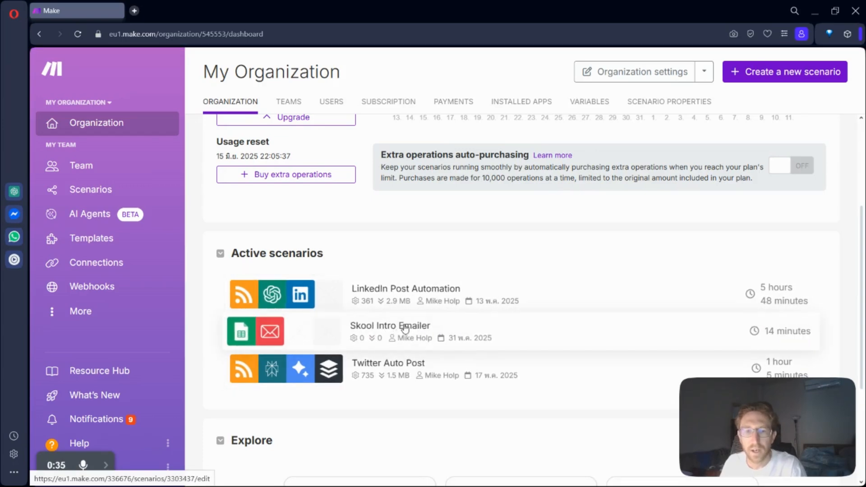
{"action": "scroll", "coordinate": [392, 316], "scroll_direction": "down", "scroll_amount": 1}
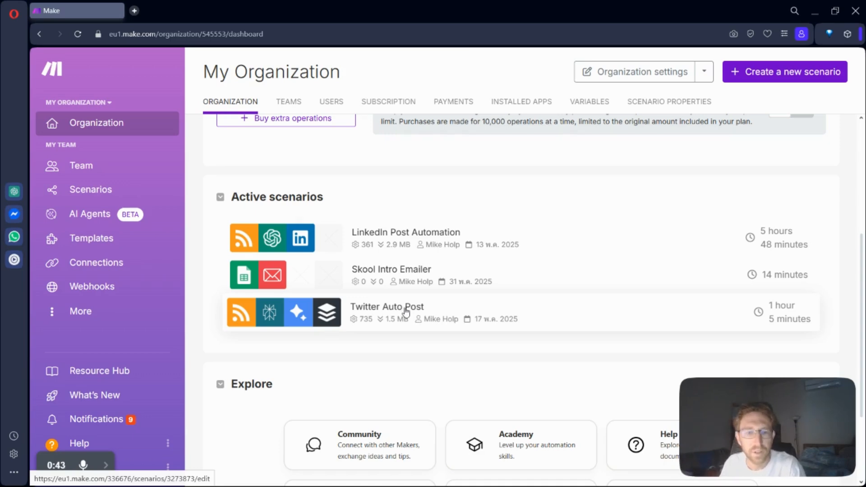
{"action": "scroll", "coordinate": [406, 311], "scroll_direction": "up", "scroll_amount": 4}
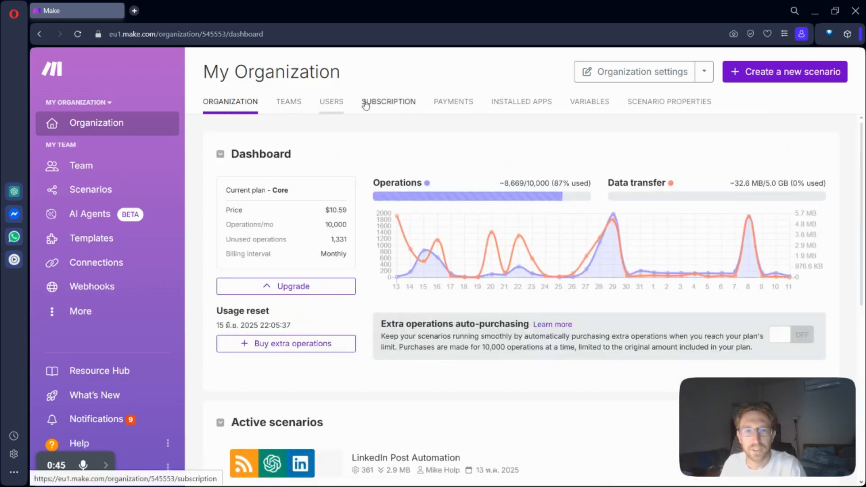
Step: Check the organization's subscription and installed apps pages, and return to the organization dashboard
{"action": "left_click", "coordinate": [395, 103]}
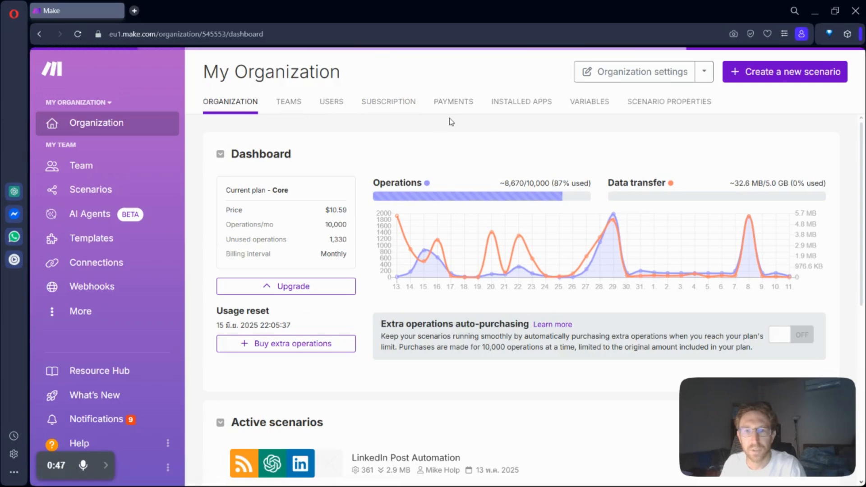
{"action": "left_click", "coordinate": [527, 103]}
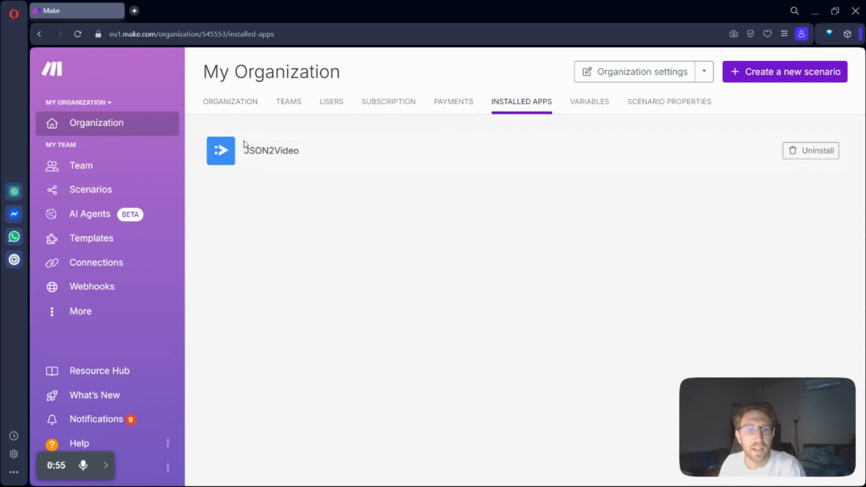
{"action": "left_click", "coordinate": [233, 105]}
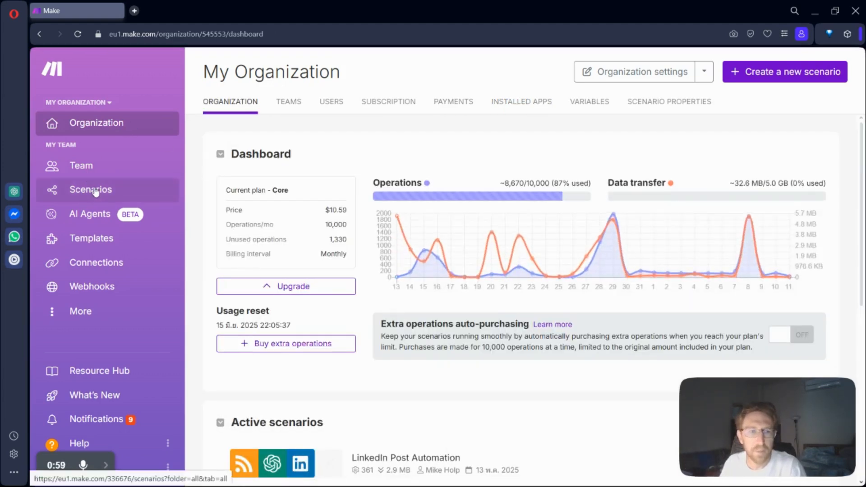
Step: View the My Team dashboard and look through the complete list of the team's scenarios
{"action": "left_click", "coordinate": [89, 167]}
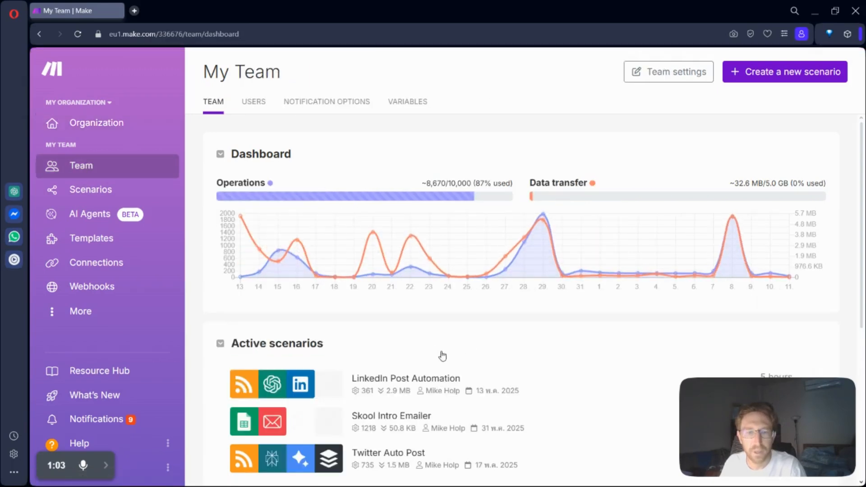
{"action": "mouse_move", "coordinate": [393, 291]}
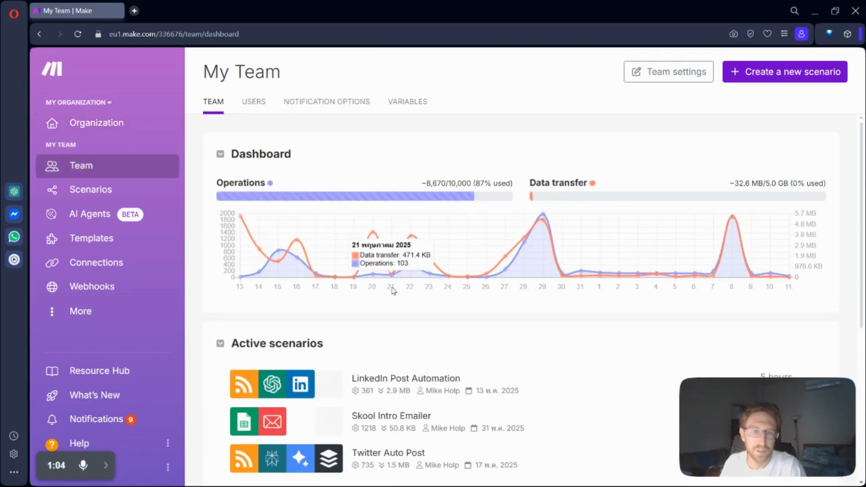
{"action": "left_click", "coordinate": [77, 189]}
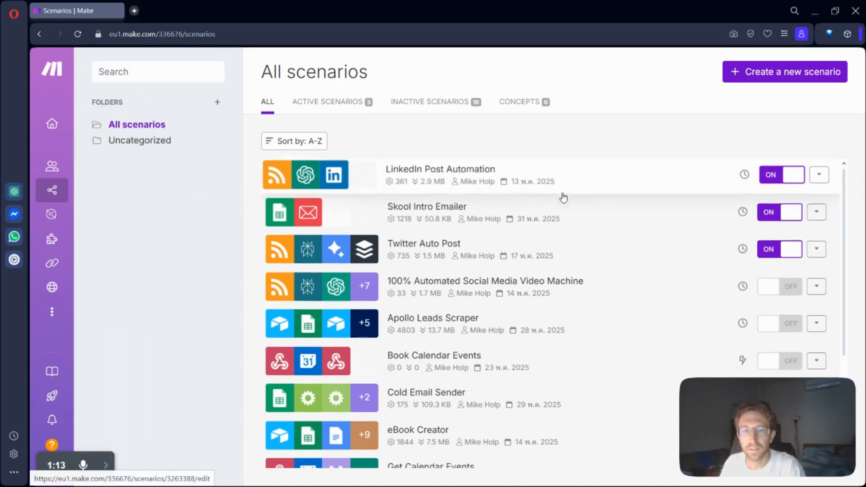
{"action": "scroll", "coordinate": [561, 196], "scroll_direction": "down", "scroll_amount": 4}
{"action": "scroll", "coordinate": [444, 291], "scroll_direction": "up", "scroll_amount": 4}
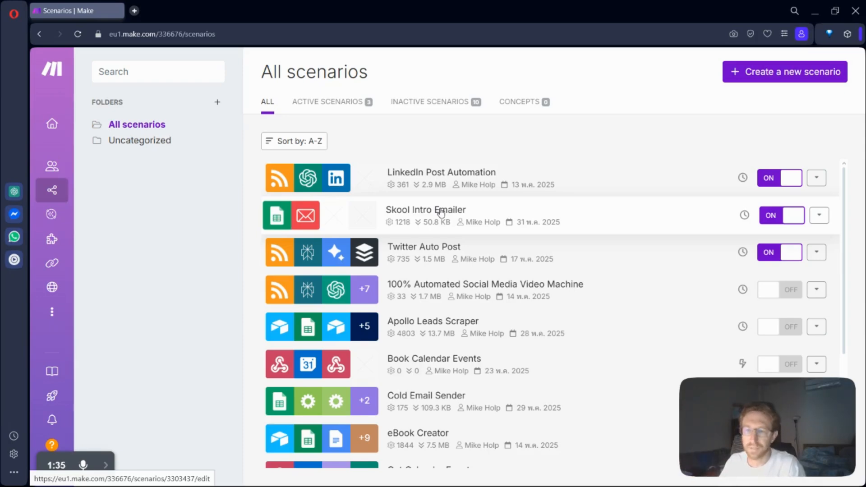
Step: Look over the list of all scenarios, and view the AI Agents page with its short tutorials
{"action": "scroll", "coordinate": [485, 235], "scroll_direction": "down", "scroll_amount": 4}
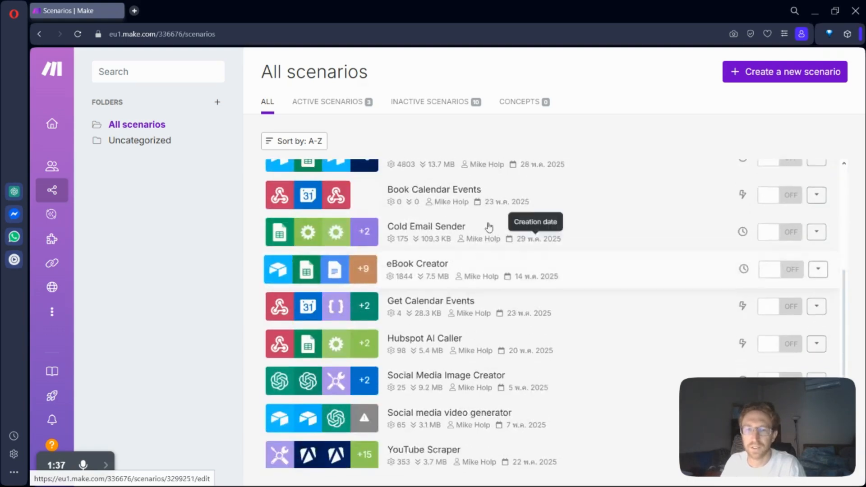
{"action": "scroll", "coordinate": [466, 306], "scroll_direction": "up", "scroll_amount": 4}
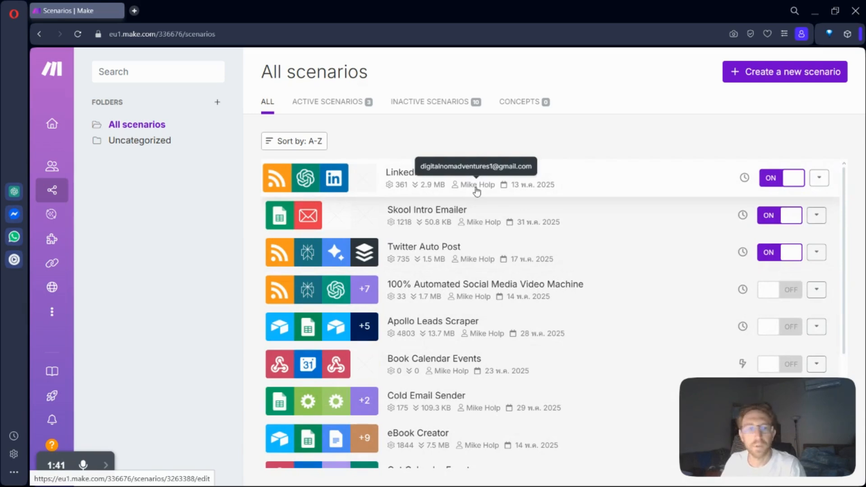
{"action": "mouse_move", "coordinate": [64, 221]}
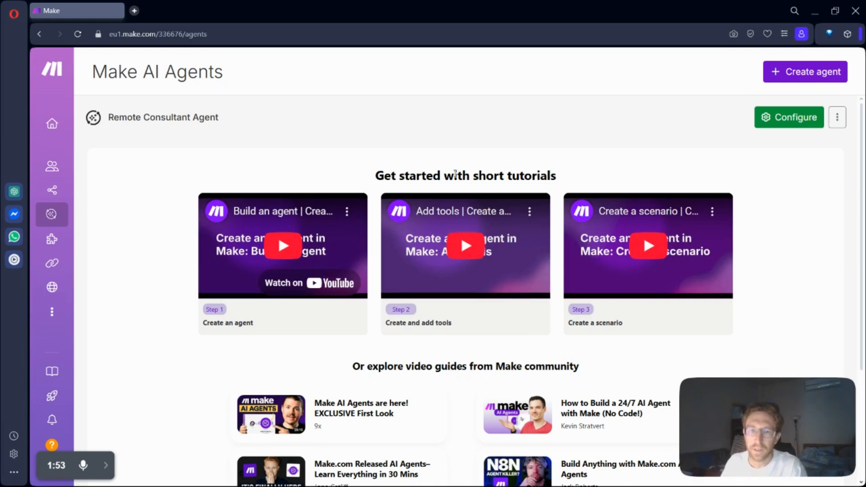
{"action": "left_click_drag", "start_coordinate": [367, 175], "coordinate": [593, 172]}
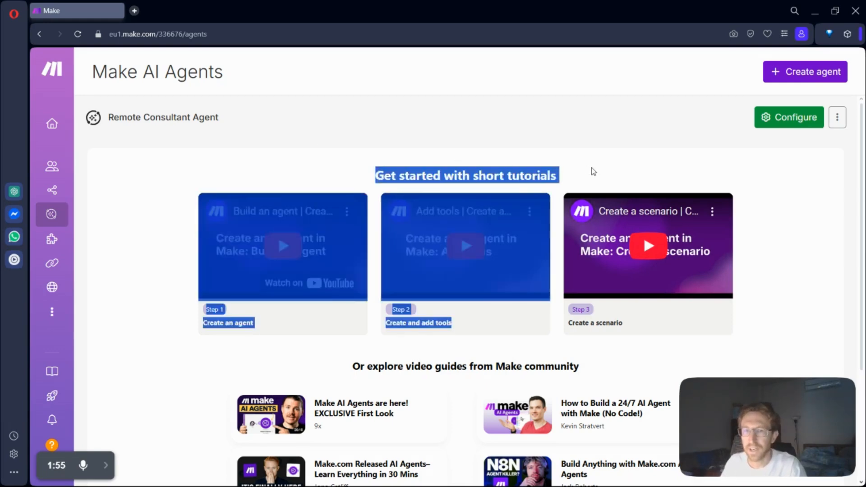
{"action": "left_click", "coordinate": [564, 173]}
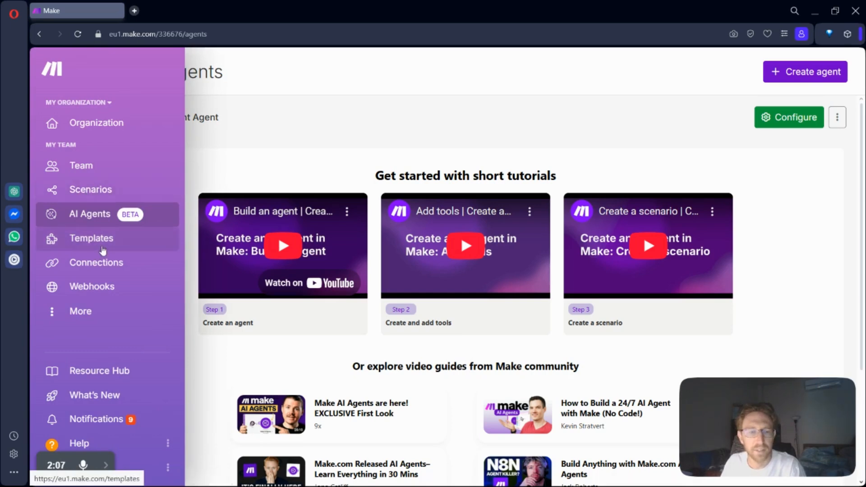
Step: Open the Templates page and browse deep into the collection of public templates
{"action": "left_click", "coordinate": [158, 234]}
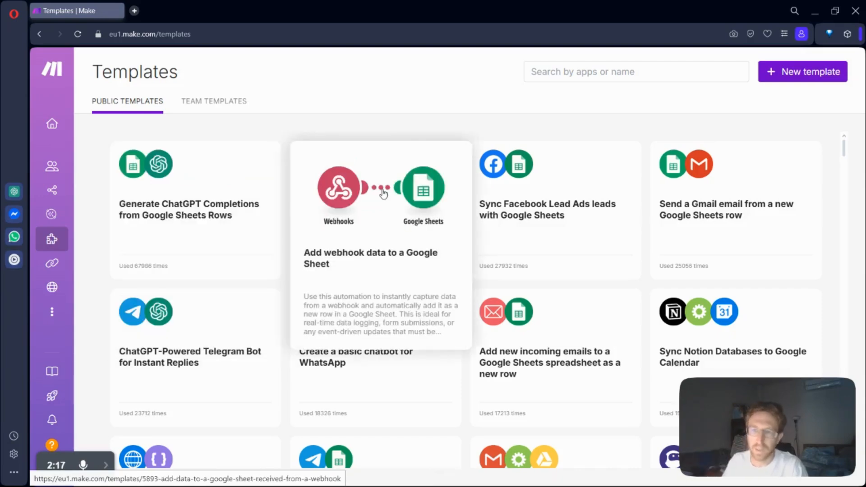
{"action": "scroll", "coordinate": [383, 191], "scroll_direction": "down", "scroll_amount": 15}
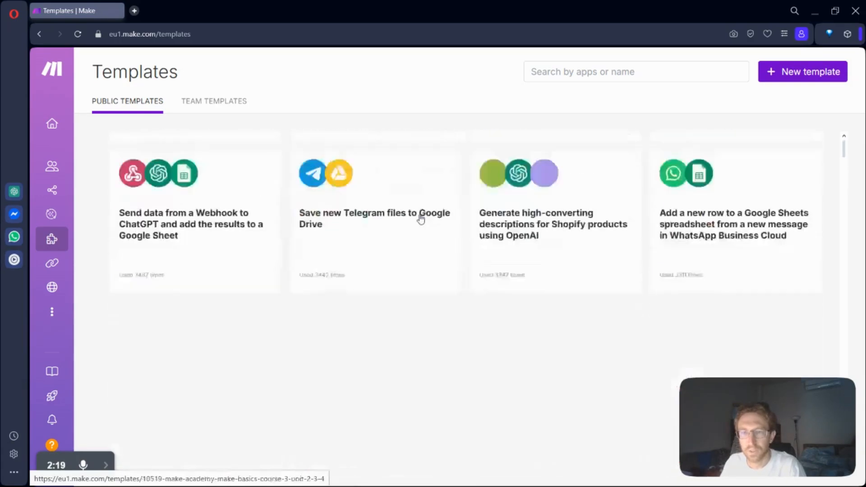
{"action": "scroll", "coordinate": [421, 219], "scroll_direction": "down", "scroll_amount": 20}
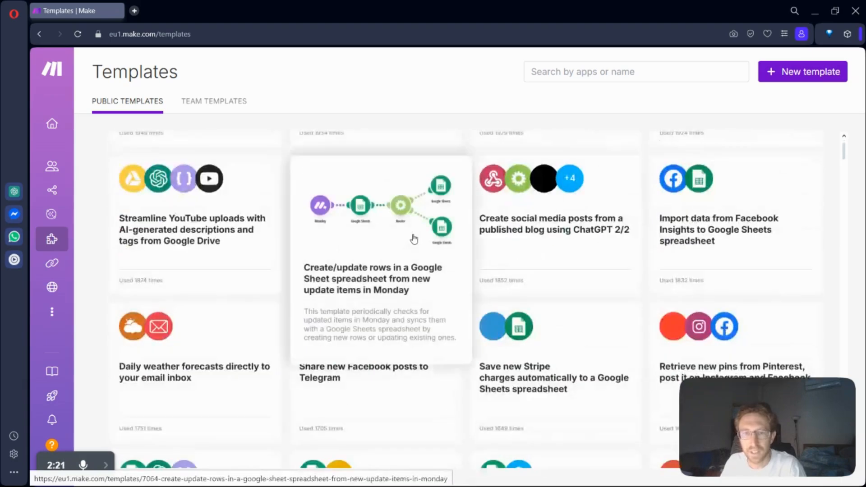
{"action": "scroll", "coordinate": [413, 239], "scroll_direction": "down", "scroll_amount": 20}
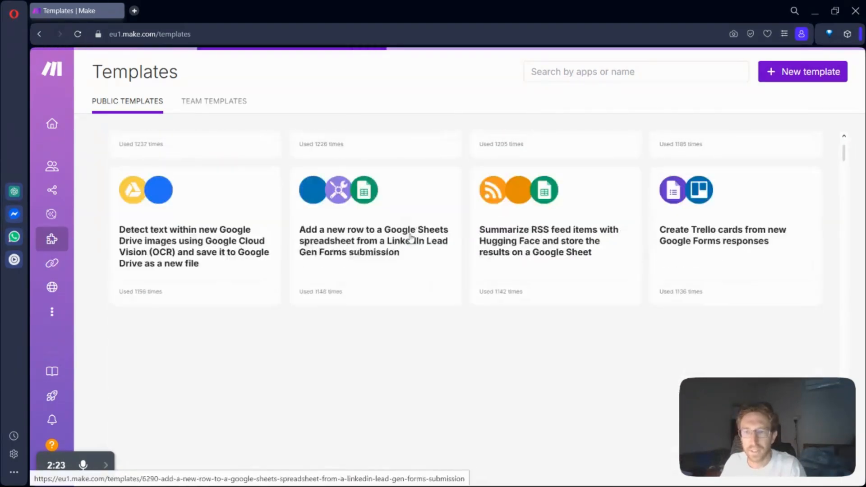
{"action": "scroll", "coordinate": [412, 239], "scroll_direction": "down", "scroll_amount": 20}
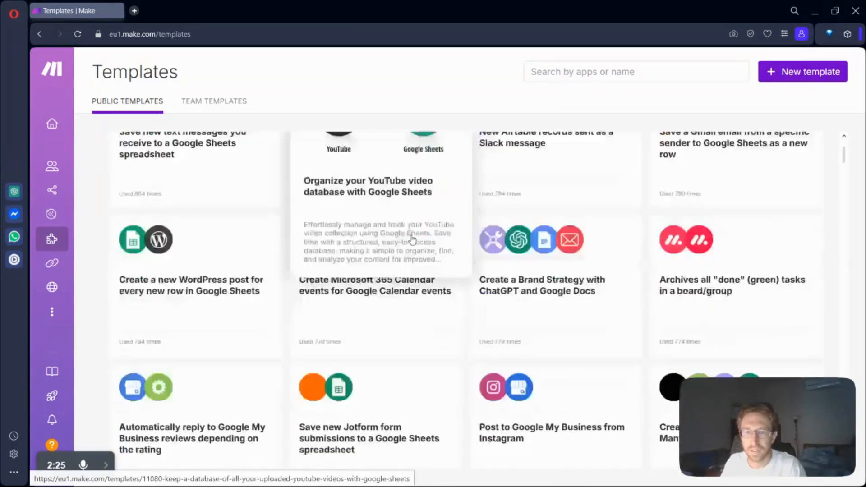
{"action": "scroll", "coordinate": [411, 239], "scroll_direction": "down", "scroll_amount": 5}
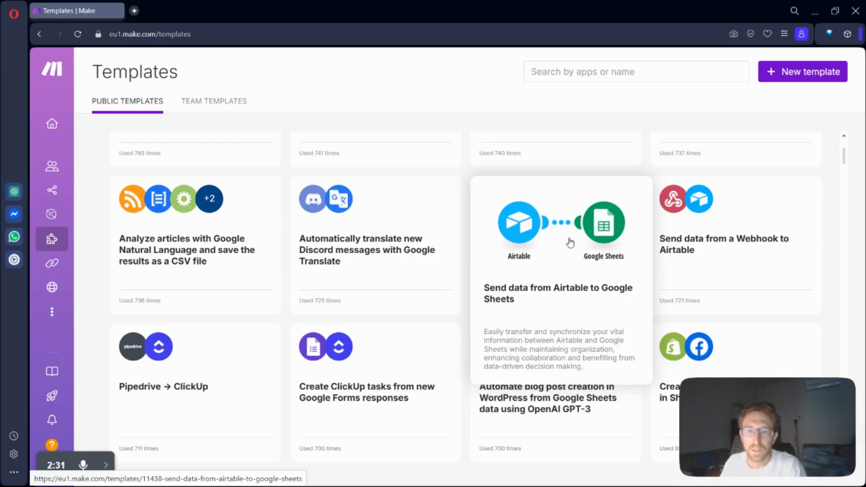
{"action": "scroll", "coordinate": [591, 272], "scroll_direction": "up", "scroll_amount": 5}
{"action": "scroll", "coordinate": [594, 270], "scroll_direction": "down", "scroll_amount": 3}
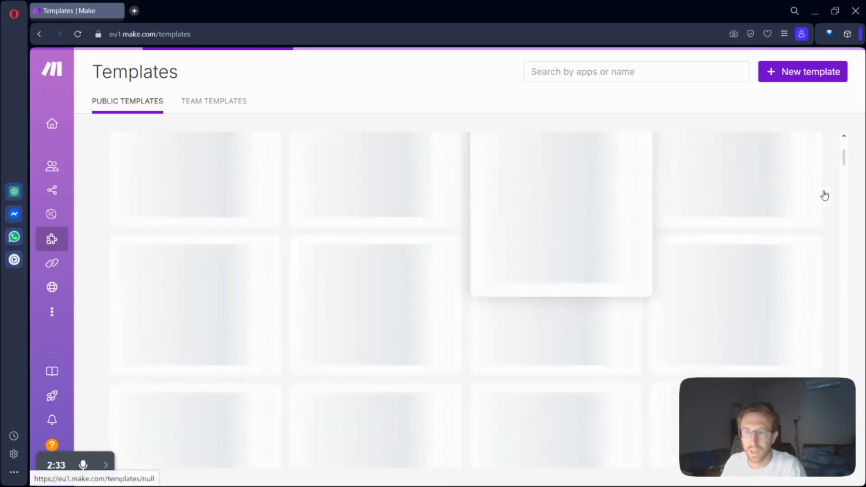
{"action": "left_click_drag", "start_coordinate": [844, 161], "coordinate": [839, 230]}
{"action": "scroll", "coordinate": [408, 267], "scroll_direction": "down", "scroll_amount": 15}
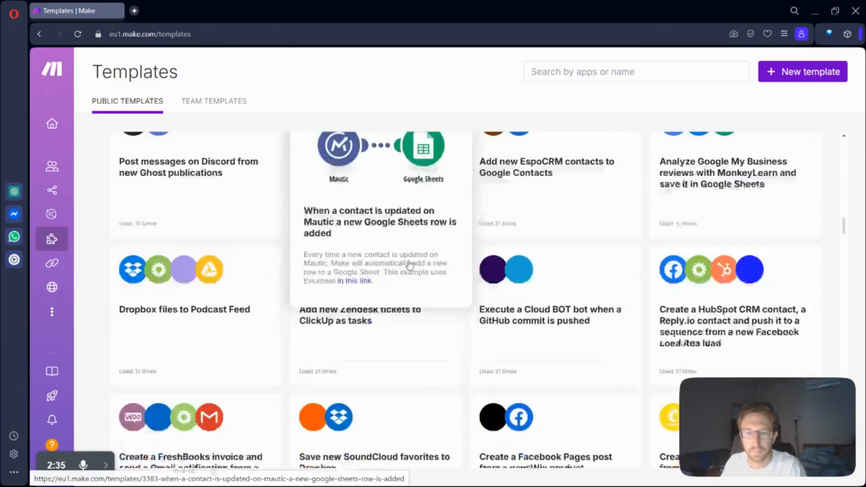
{"action": "scroll", "coordinate": [406, 269], "scroll_direction": "down", "scroll_amount": 10}
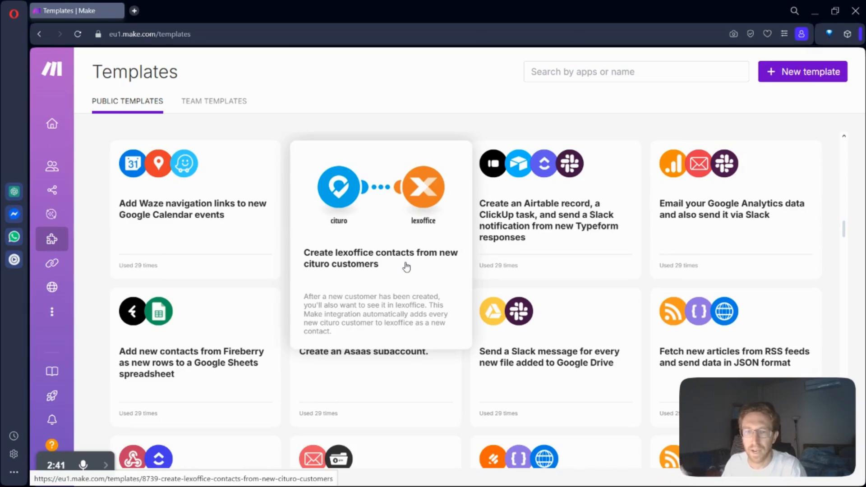
{"action": "scroll", "coordinate": [409, 263], "scroll_direction": "down", "scroll_amount": 8}
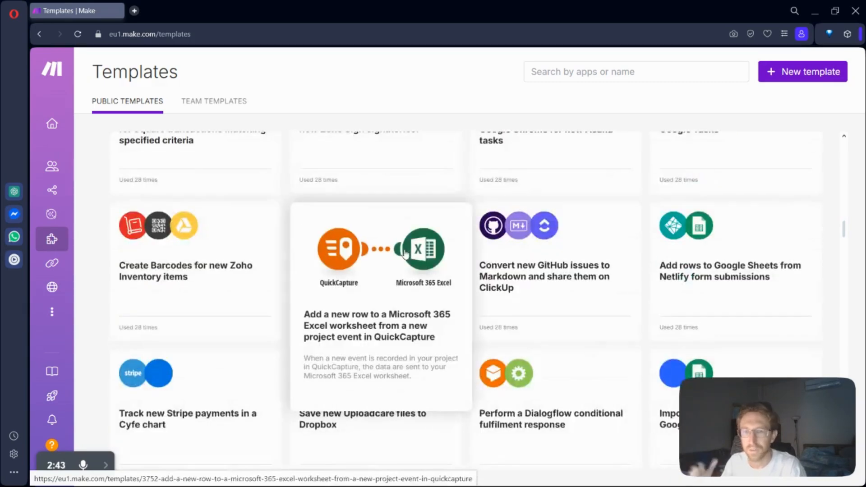
{"action": "scroll", "coordinate": [405, 254], "scroll_direction": "down", "scroll_amount": 3}
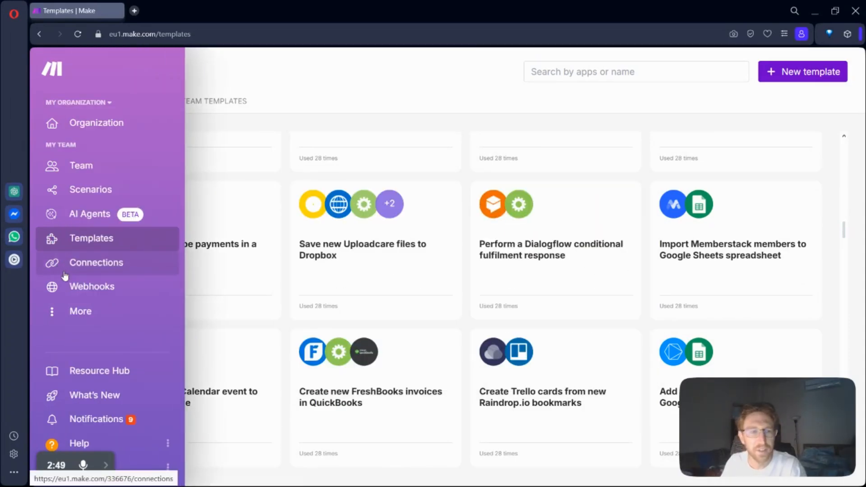
Step: Open the Connections page and look through the complete list of connected apps
{"action": "left_click", "coordinate": [66, 275]}
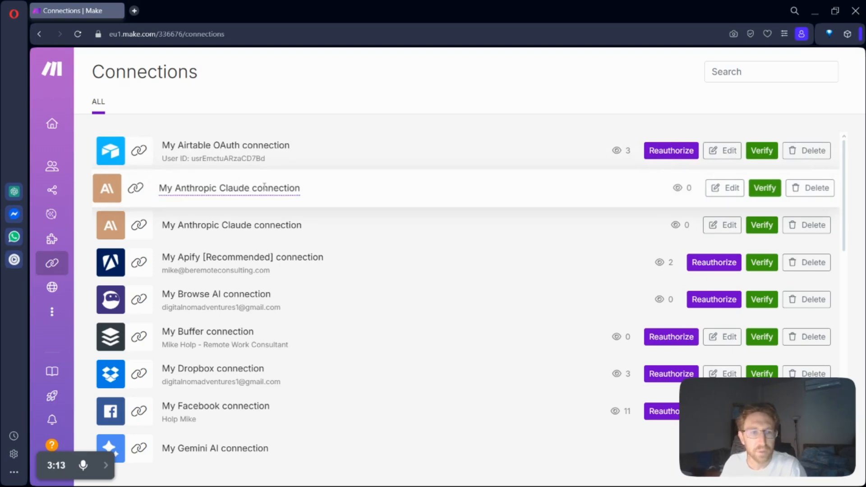
{"action": "scroll", "coordinate": [219, 298], "scroll_direction": "down", "scroll_amount": 2}
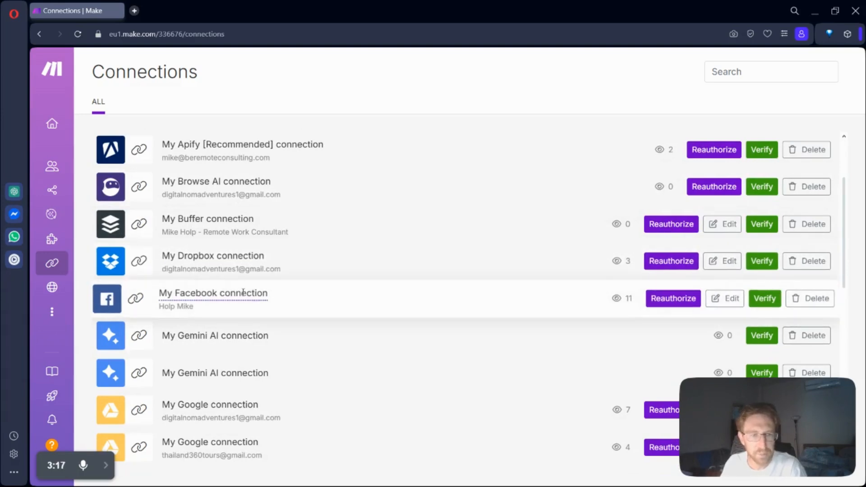
{"action": "scroll", "coordinate": [233, 298], "scroll_direction": "down", "scroll_amount": 6}
{"action": "scroll", "coordinate": [233, 297], "scroll_direction": "down", "scroll_amount": 2}
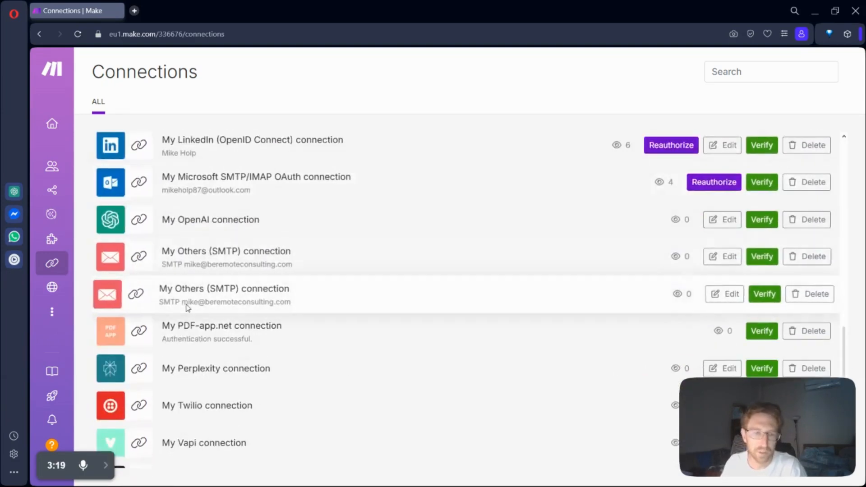
{"action": "scroll", "coordinate": [231, 302], "scroll_direction": "down", "scroll_amount": 2}
{"action": "scroll", "coordinate": [232, 289], "scroll_direction": "up", "scroll_amount": 4}
{"action": "scroll", "coordinate": [236, 299], "scroll_direction": "down", "scroll_amount": 4}
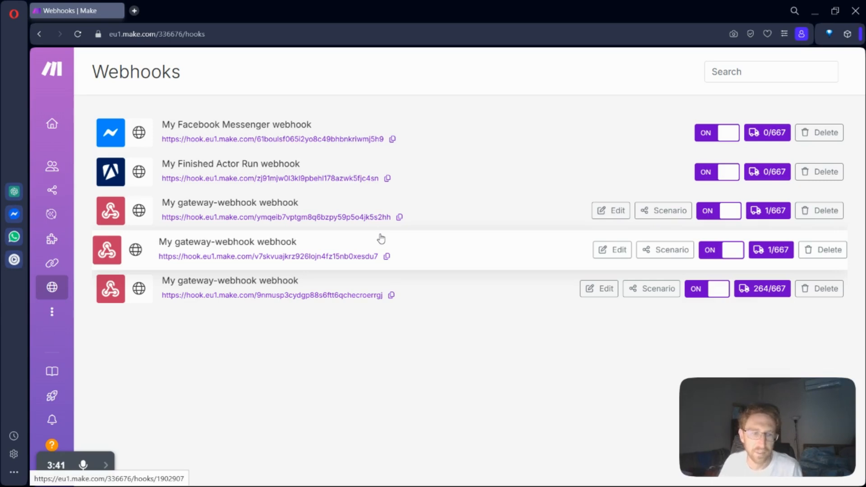
Step: Show the team's additional pages, such as Keys and Data stores, and return to the list of all scenarios
{"action": "left_click", "coordinate": [52, 312]}
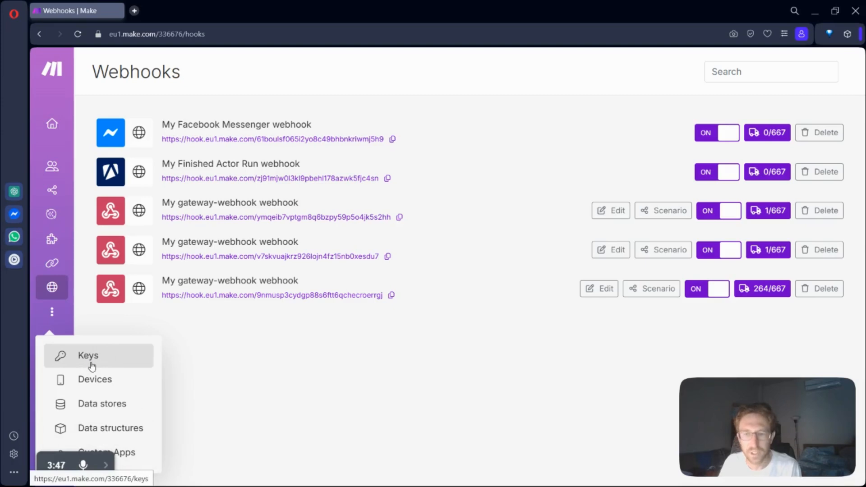
{"action": "left_click", "coordinate": [99, 191]}
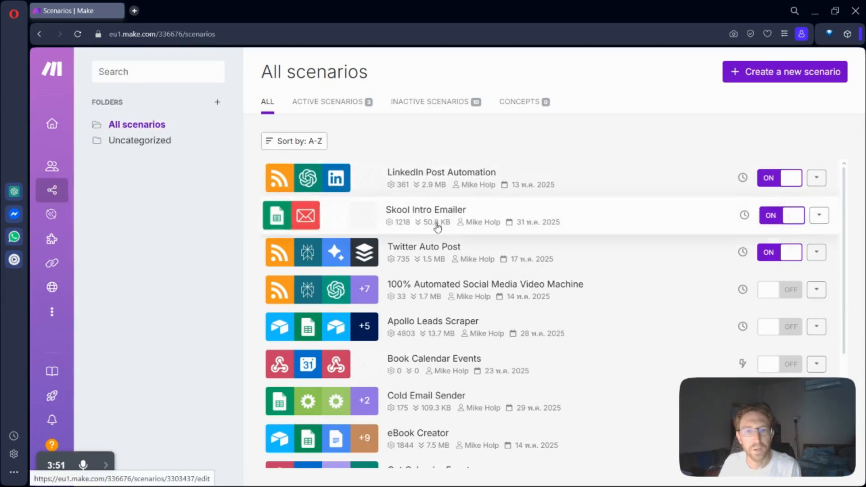
Step: Return to the Templates page and skim the most used public templates
{"action": "mouse_move", "coordinate": [52, 190]}
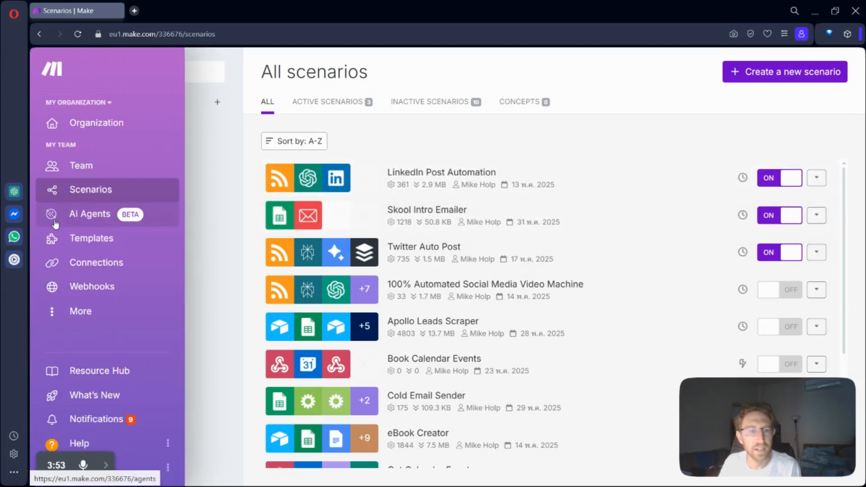
{"action": "left_click", "coordinate": [94, 252]}
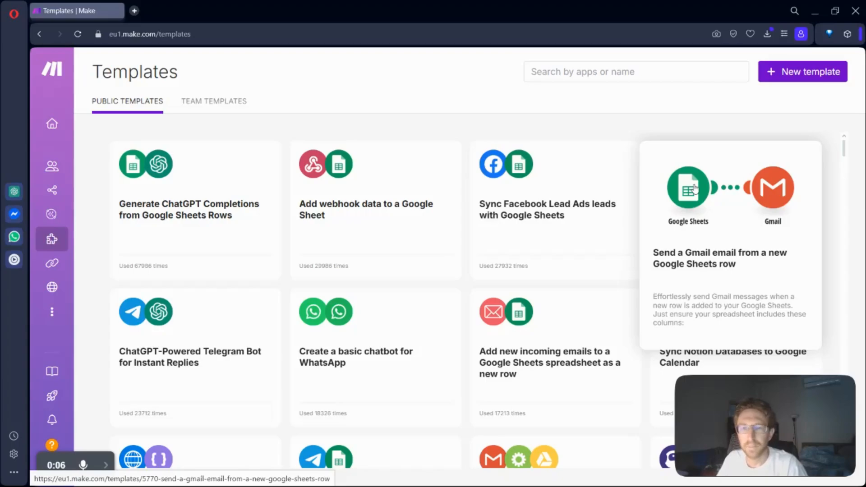
{"action": "scroll", "coordinate": [589, 247], "scroll_direction": "down", "scroll_amount": 20}
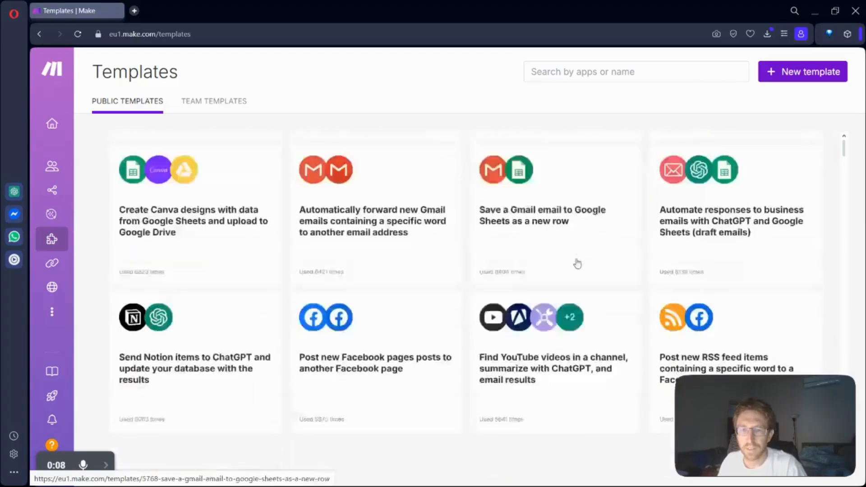
{"action": "scroll", "coordinate": [592, 248], "scroll_direction": "down", "scroll_amount": 20}
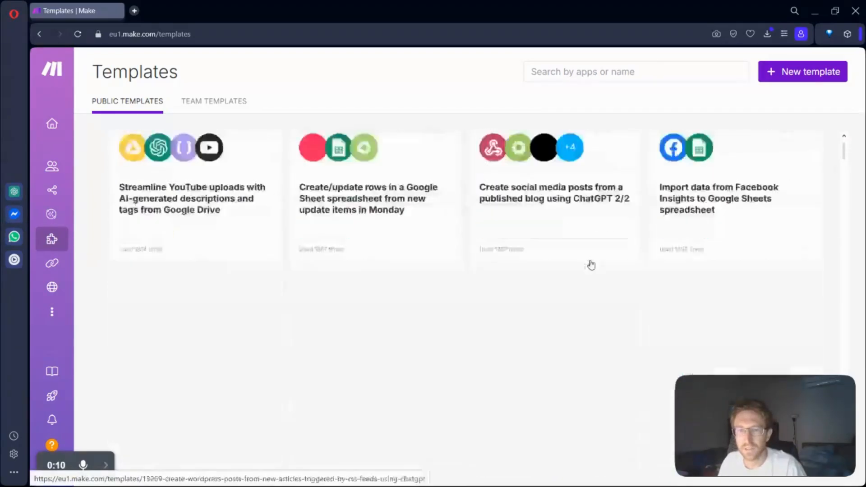
{"action": "scroll", "coordinate": [595, 280], "scroll_direction": "down", "scroll_amount": 15}
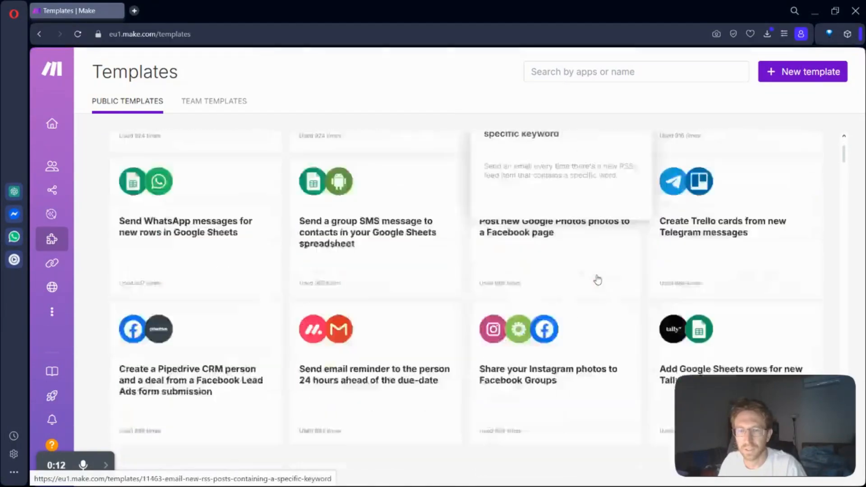
{"action": "scroll", "coordinate": [597, 281], "scroll_direction": "down", "scroll_amount": 10}
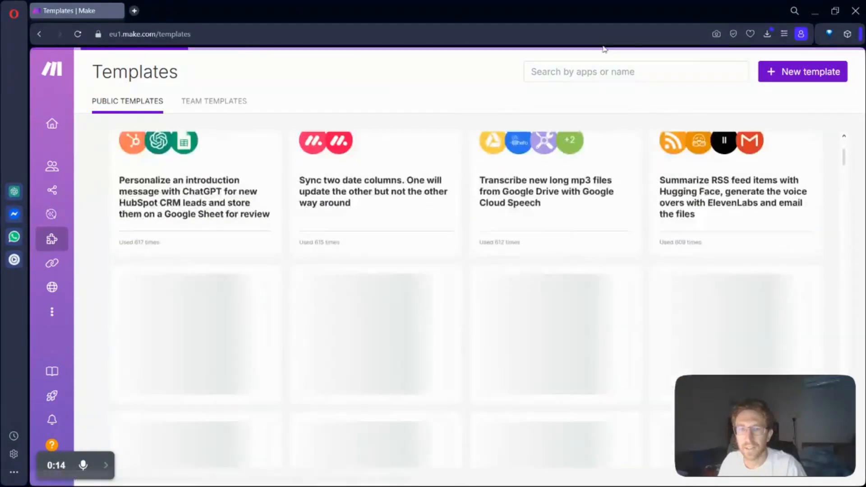
Step: Search the public templates for "email"
{"action": "left_click", "coordinate": [622, 72]}
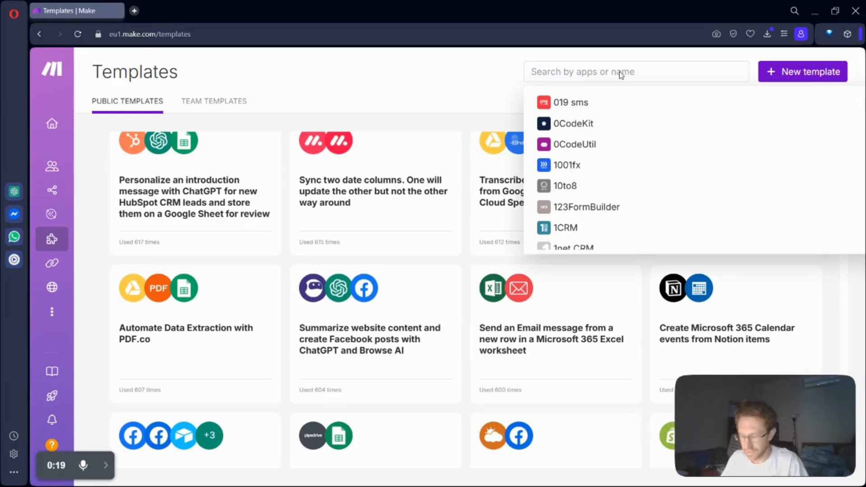
{"action": "type", "text": "email"}
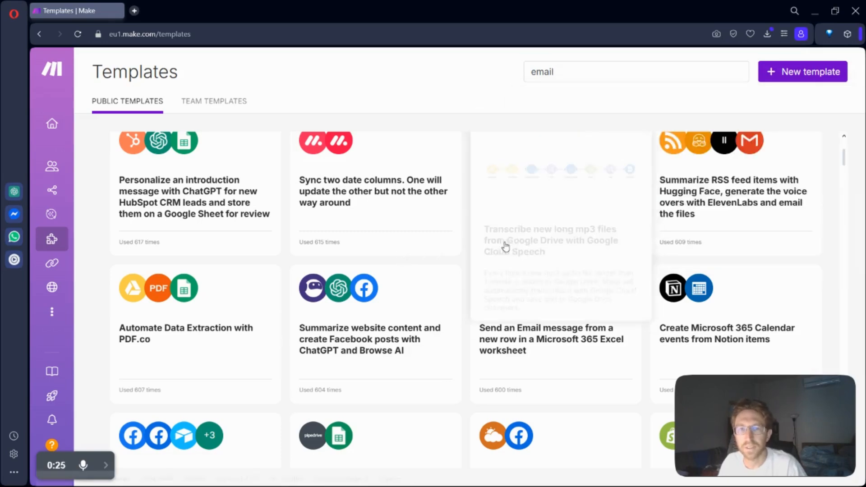
{"action": "scroll", "coordinate": [518, 257], "scroll_direction": "up", "scroll_amount": 10}
{"action": "scroll", "coordinate": [556, 279], "scroll_direction": "down", "scroll_amount": 5}
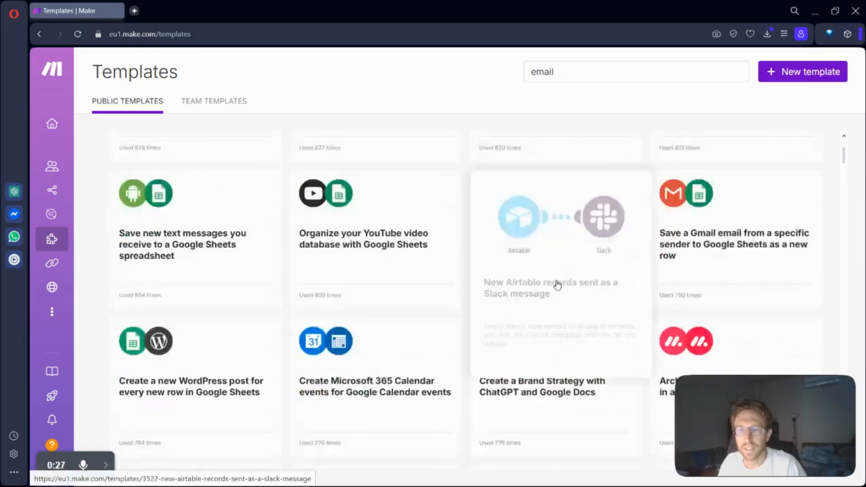
{"action": "left_click", "coordinate": [577, 69]}
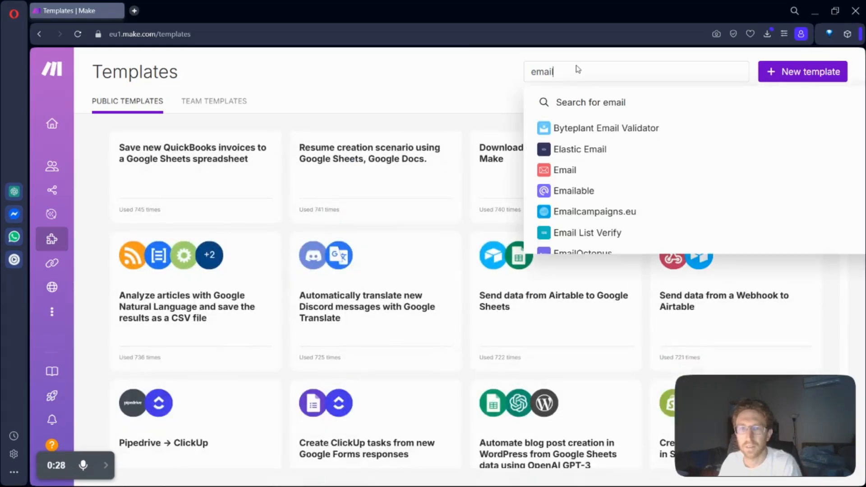
{"action": "left_click", "coordinate": [595, 103]}
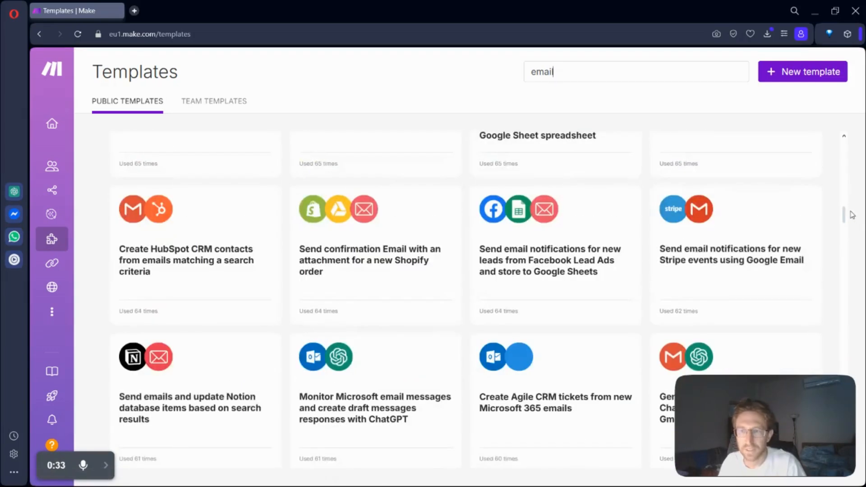
Step: Look through the email template results and return to the start of the list
{"action": "left_click_drag", "start_coordinate": [844, 216], "coordinate": [844, 139]}
{"action": "scroll", "coordinate": [695, 285], "scroll_direction": "down", "scroll_amount": 8}
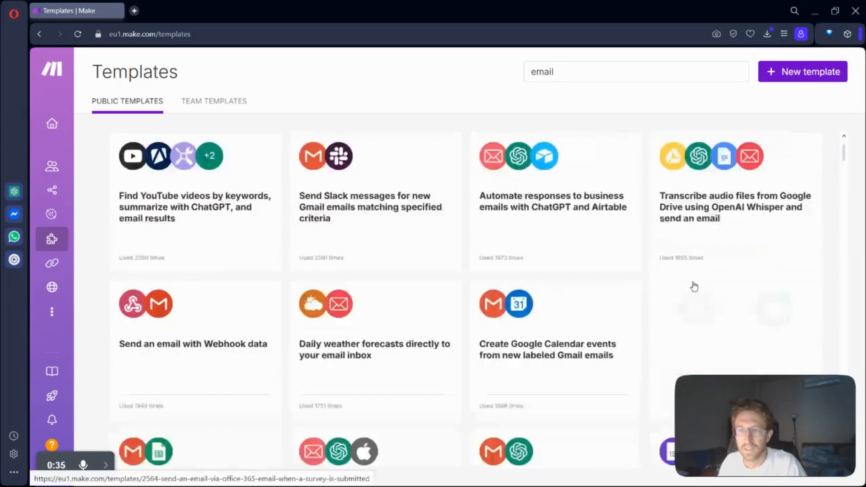
{"action": "scroll", "coordinate": [695, 286], "scroll_direction": "down", "scroll_amount": 10}
{"action": "left_click_drag", "start_coordinate": [841, 171], "coordinate": [842, 141]}
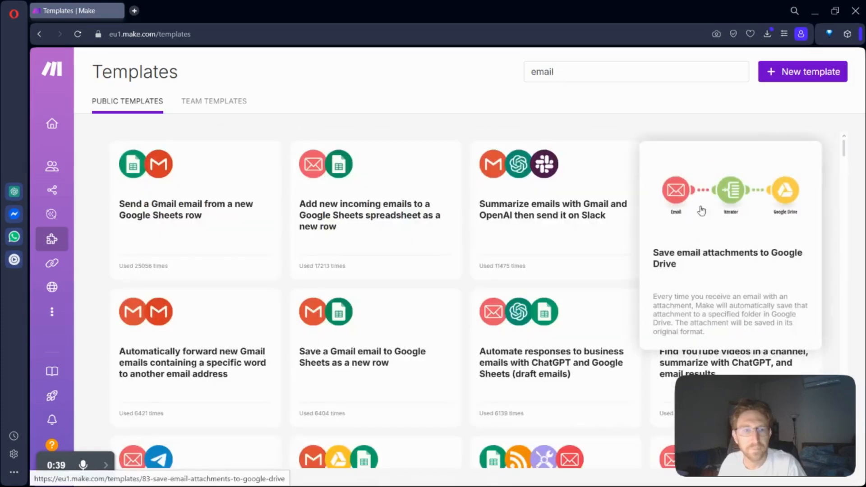
Step: Open the "Send a Gmail email from a new Google Sheets row" template, review its description and create a new scenario from it
{"action": "mouse_move", "coordinate": [204, 206]}
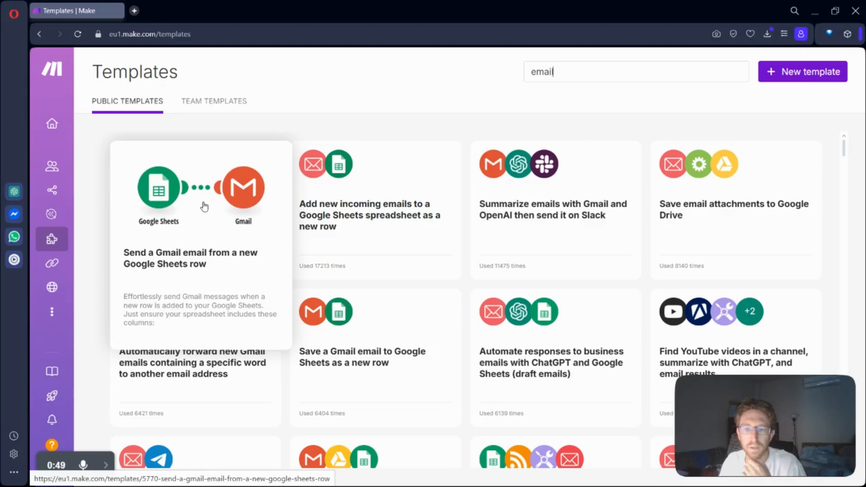
{"action": "left_click", "coordinate": [231, 225]}
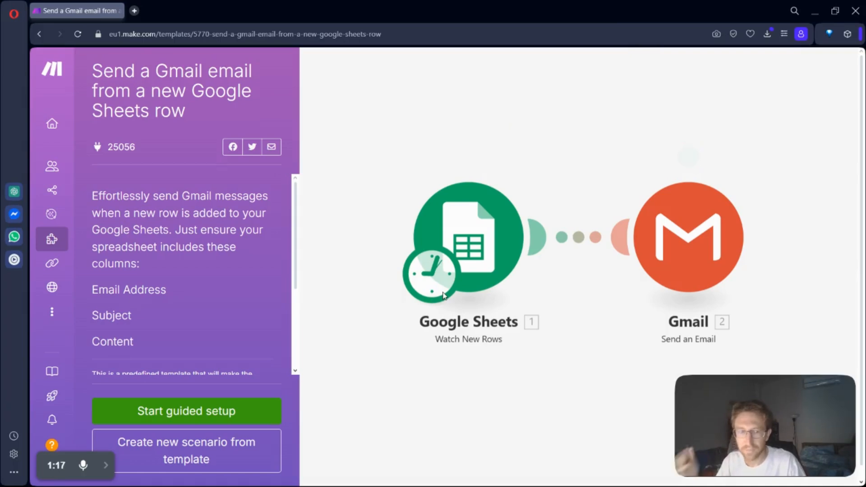
{"action": "scroll", "coordinate": [189, 263], "scroll_direction": "down", "scroll_amount": 4}
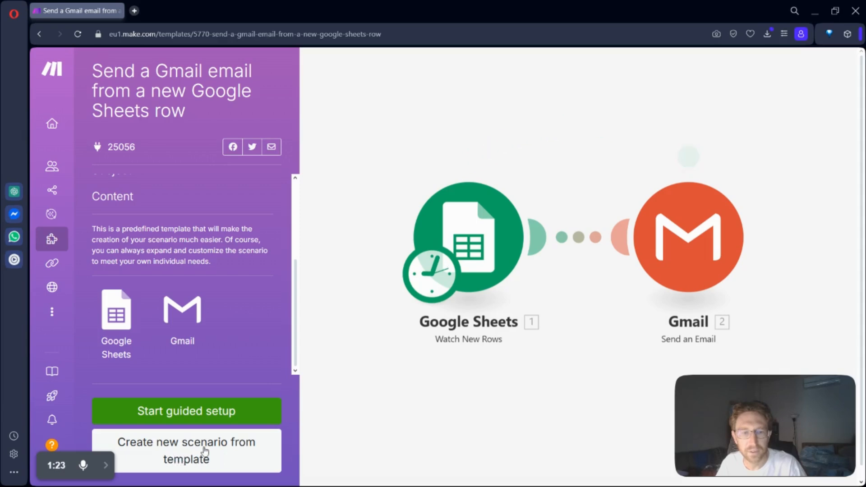
{"action": "left_click", "coordinate": [218, 463]}
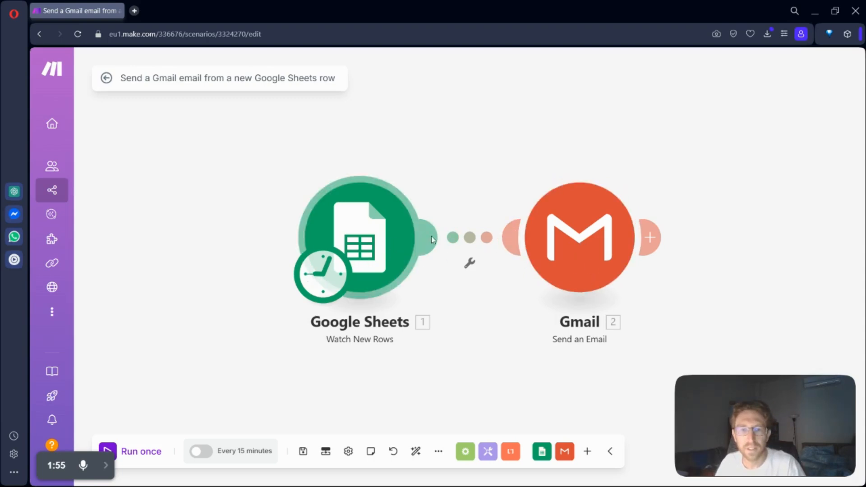
Step: Set the Google Sheets trigger to watch the Product Manager sheet of the Apollo Leads-IT spreadsheet
{"action": "left_click", "coordinate": [376, 250]}
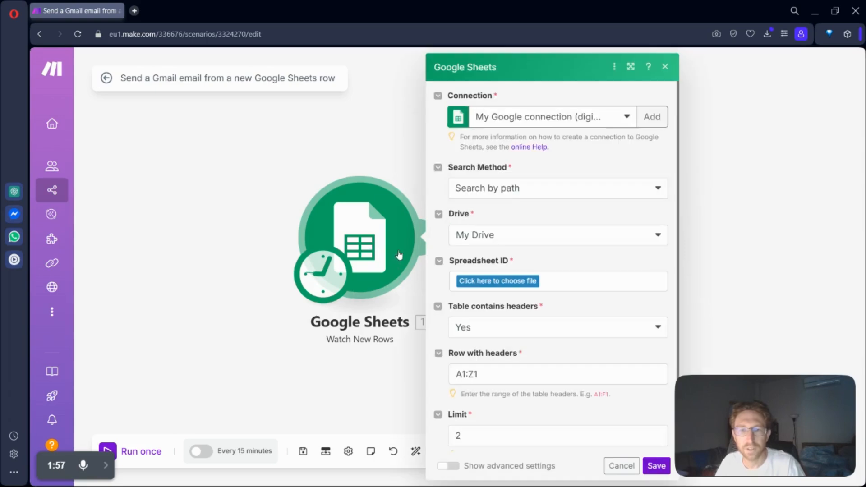
{"action": "left_click", "coordinate": [517, 280]}
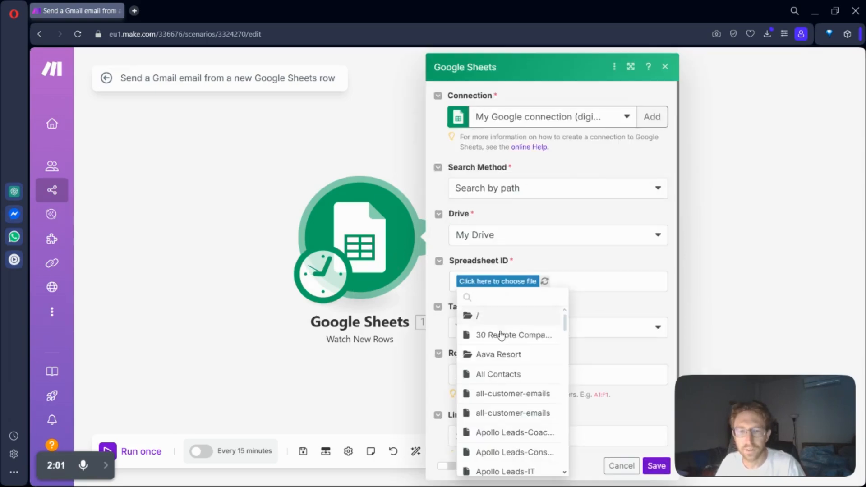
{"action": "scroll", "coordinate": [509, 393], "scroll_direction": "down", "scroll_amount": 3}
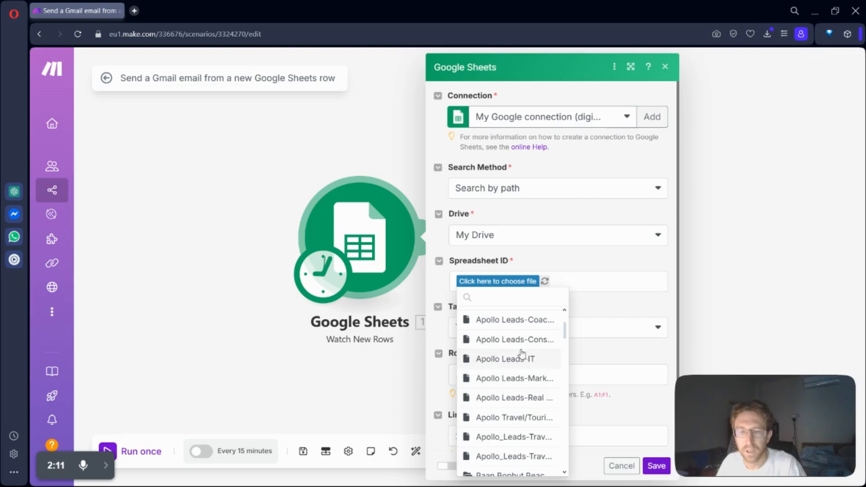
{"action": "left_click", "coordinate": [503, 360]}
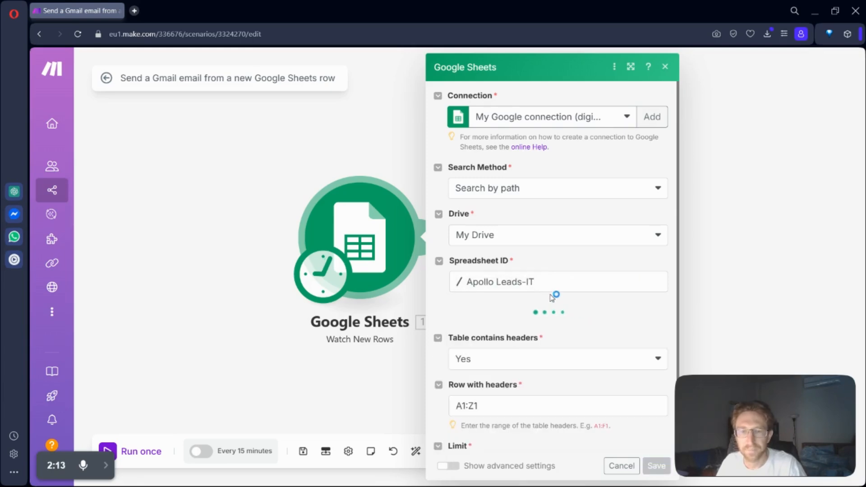
{"action": "left_click", "coordinate": [493, 328]}
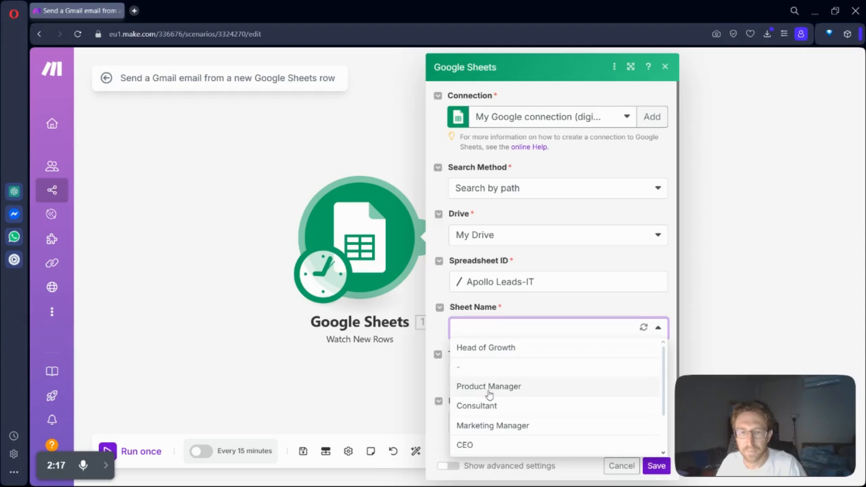
{"action": "left_click", "coordinate": [490, 388]}
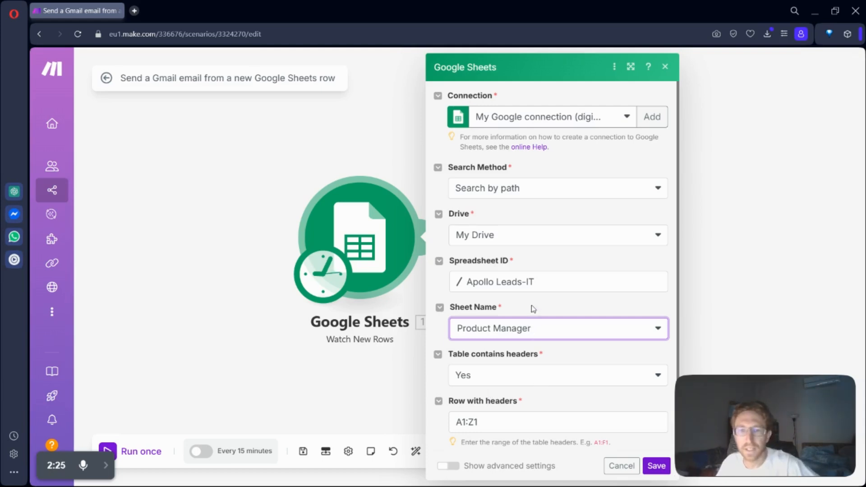
Step: Look through the other available spreadsheets and the search method options, keeping the chosen file and Search by path
{"action": "left_click", "coordinate": [522, 291]}
{"action": "scroll", "coordinate": [471, 395], "scroll_direction": "down", "scroll_amount": 2}
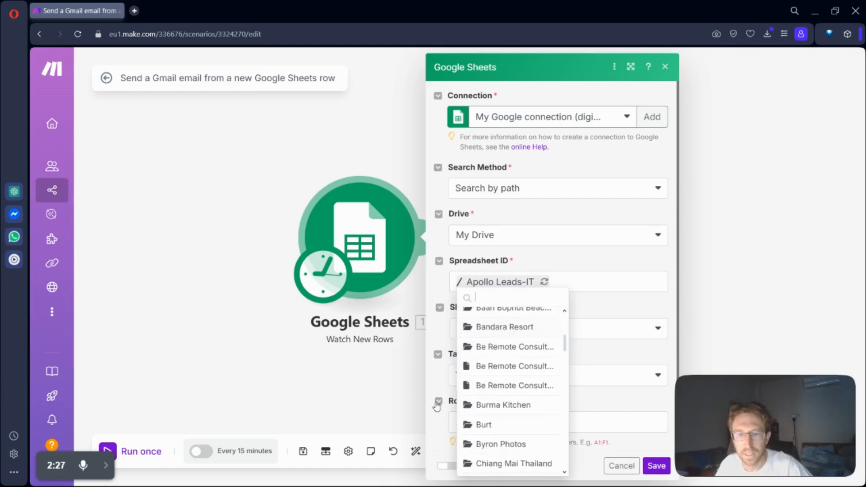
{"action": "left_click", "coordinate": [585, 263]}
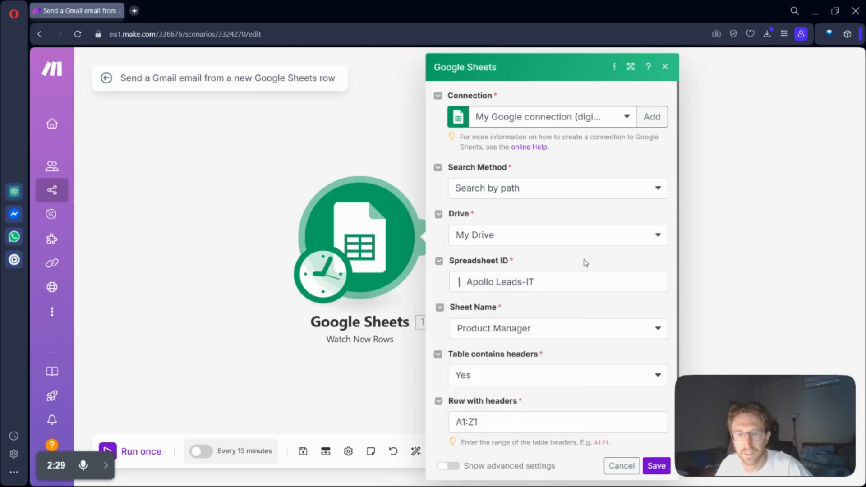
{"action": "left_click", "coordinate": [499, 189]}
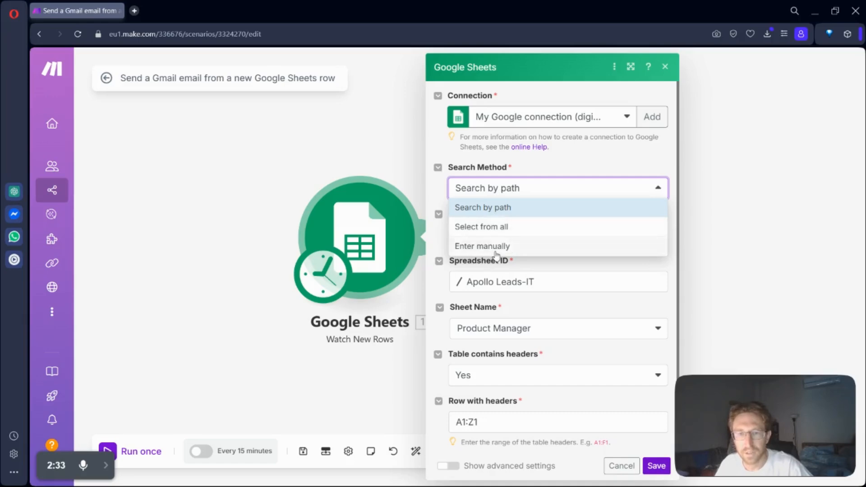
{"action": "left_click", "coordinate": [517, 193]}
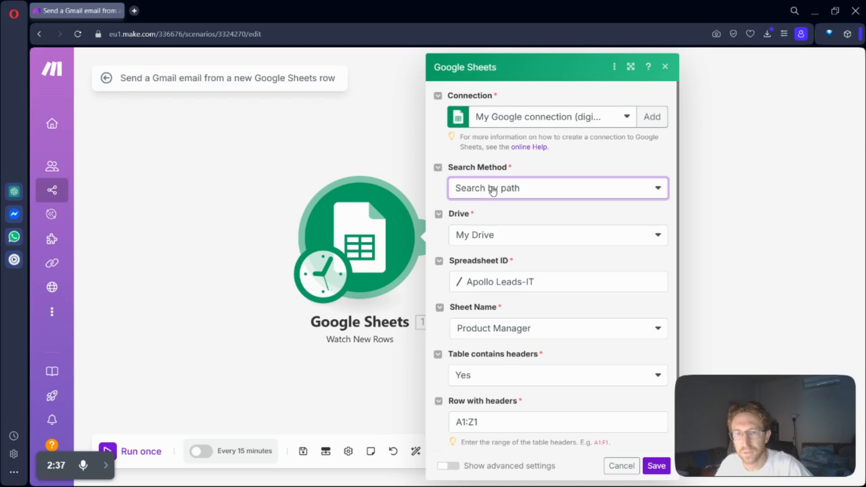
{"action": "left_click", "coordinate": [556, 206]}
Step: Show the available Google connections and the form for adding a new one, keeping the current connection
{"action": "left_click", "coordinate": [598, 117]}
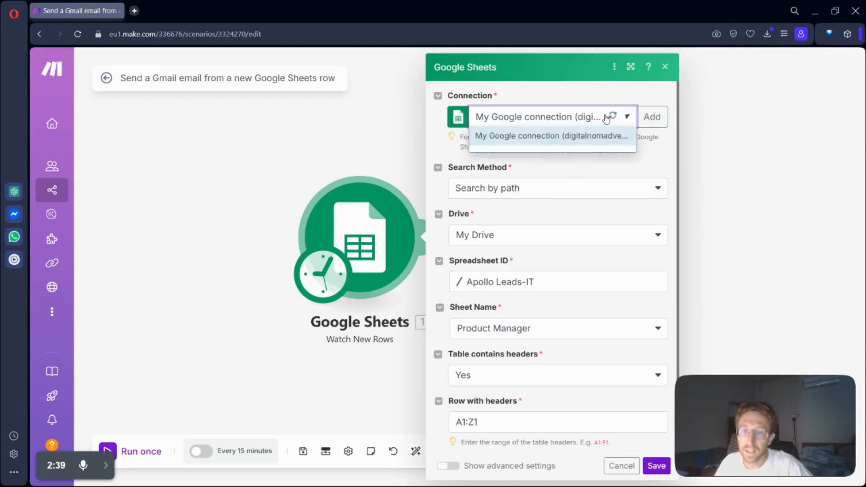
{"action": "left_click", "coordinate": [651, 117]}
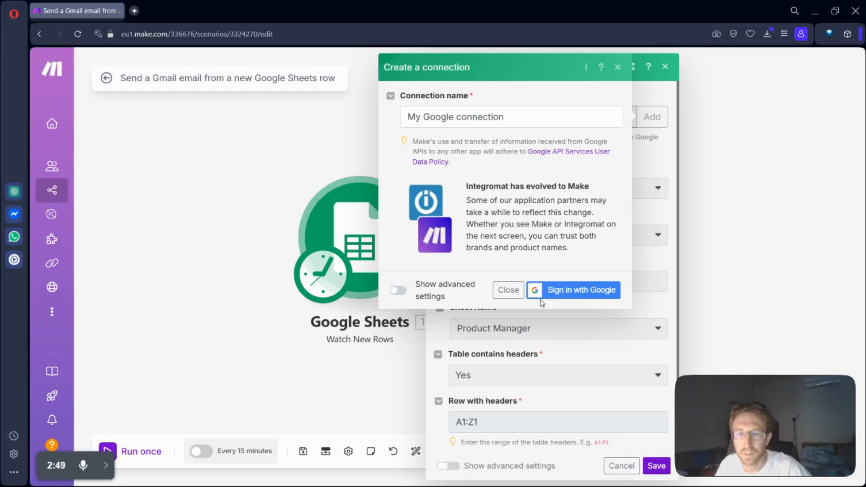
{"action": "left_click", "coordinate": [508, 290]}
{"action": "left_click", "coordinate": [546, 120]}
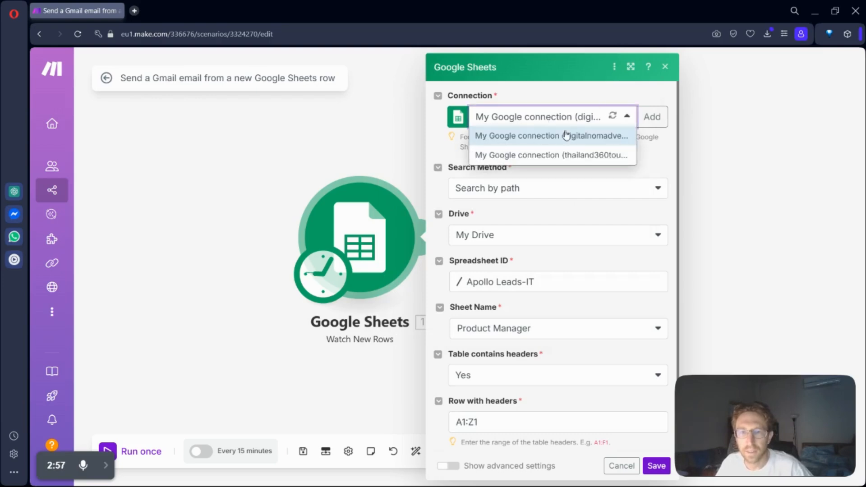
{"action": "left_click", "coordinate": [571, 108]}
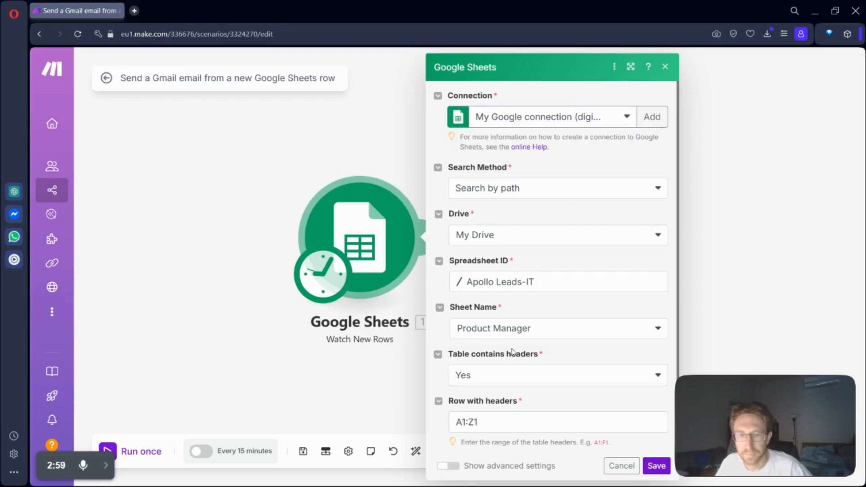
Step: Set the Google Sheets trigger's "Table contains headers" to No and its limit to 1
{"action": "scroll", "coordinate": [527, 370], "scroll_direction": "down", "scroll_amount": 2}
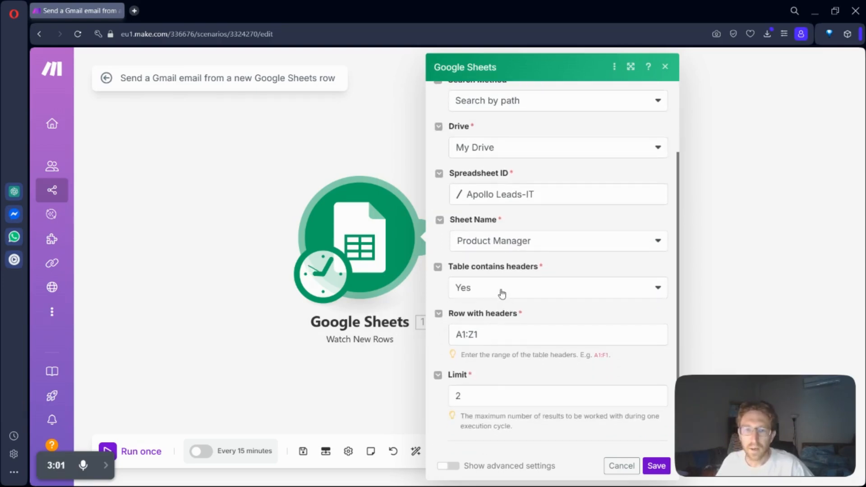
{"action": "left_click", "coordinate": [501, 289]}
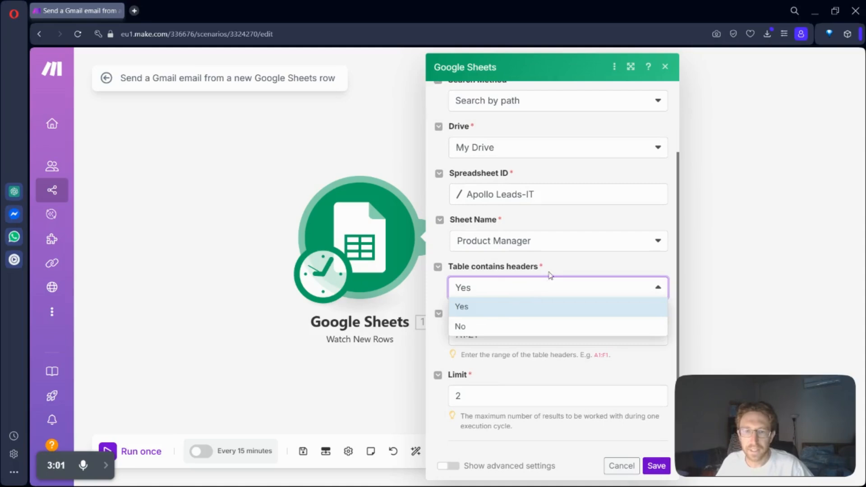
{"action": "left_click", "coordinate": [469, 329]}
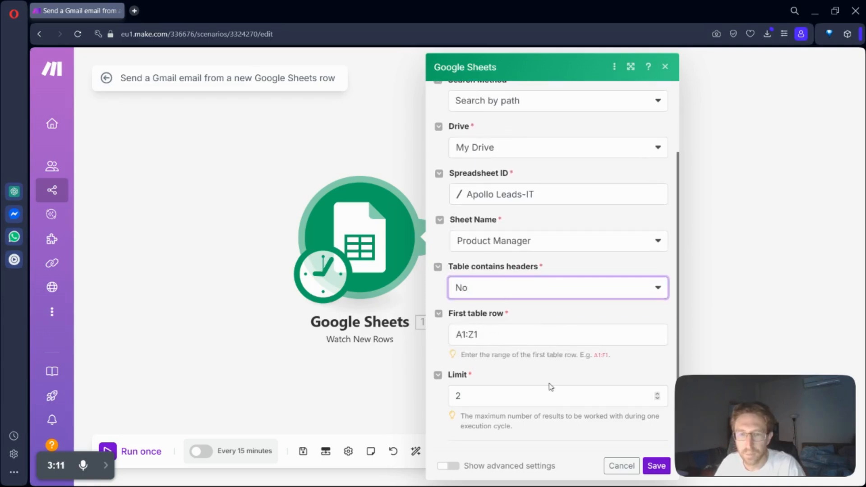
{"action": "double_click", "coordinate": [488, 395]}
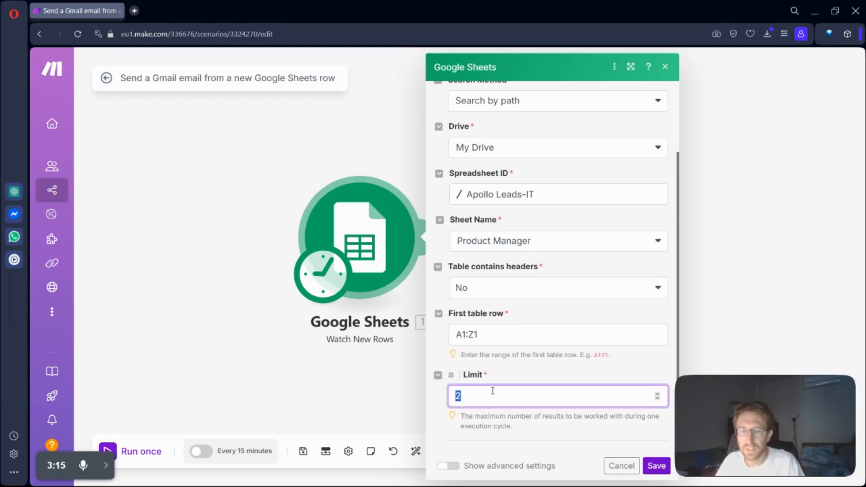
{"action": "type", "text": "1"}
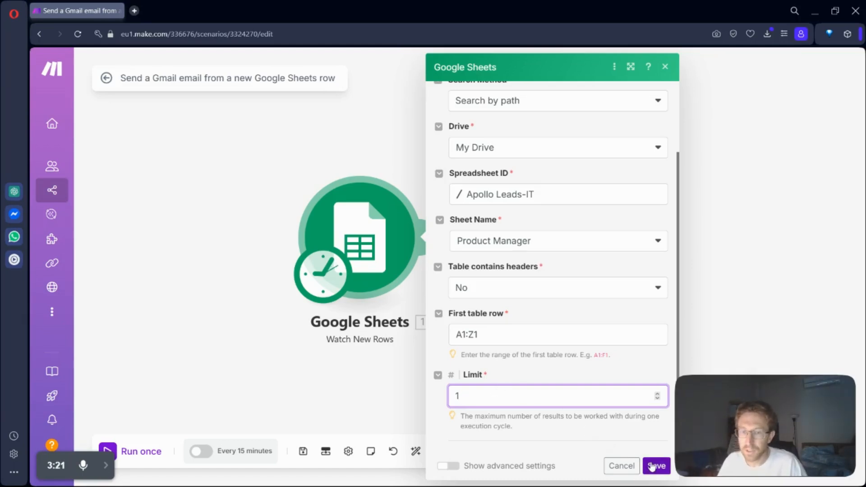
Step: Review the Google Sheets trigger's advanced value and date render options, and hide them again
{"action": "left_click", "coordinate": [476, 471]}
{"action": "scroll", "coordinate": [524, 397], "scroll_direction": "down", "scroll_amount": 3}
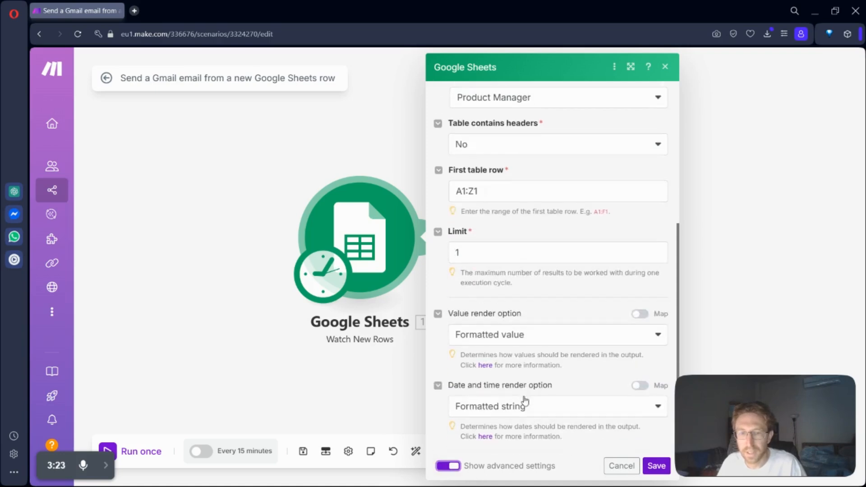
{"action": "left_click", "coordinate": [448, 466]}
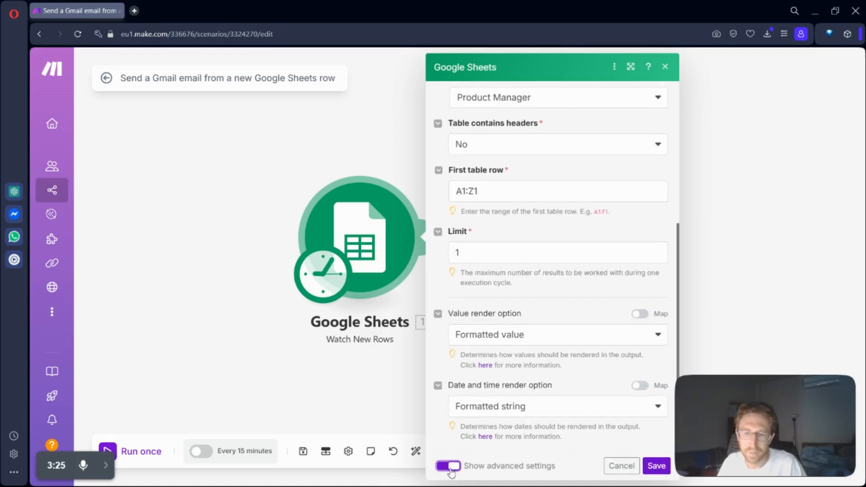
Step: Save the Google Sheets trigger with All as its starting point and briefly recheck its settings
{"action": "left_click", "coordinate": [656, 465]}
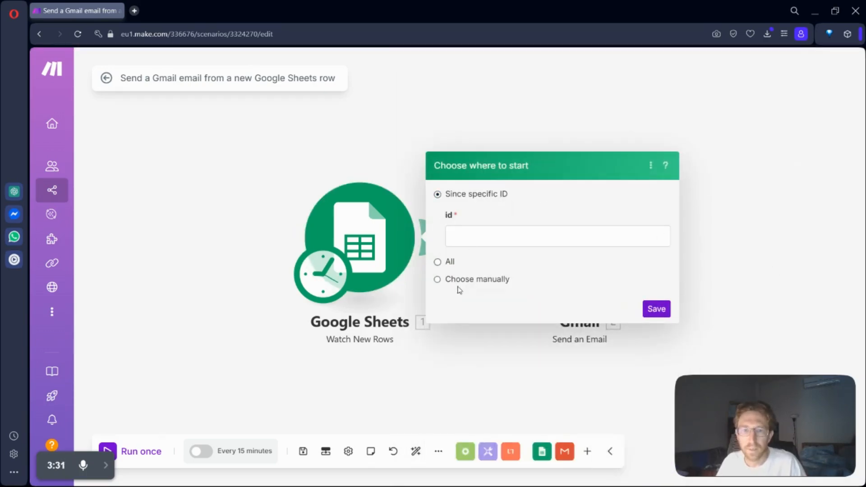
{"action": "left_click", "coordinate": [449, 263]}
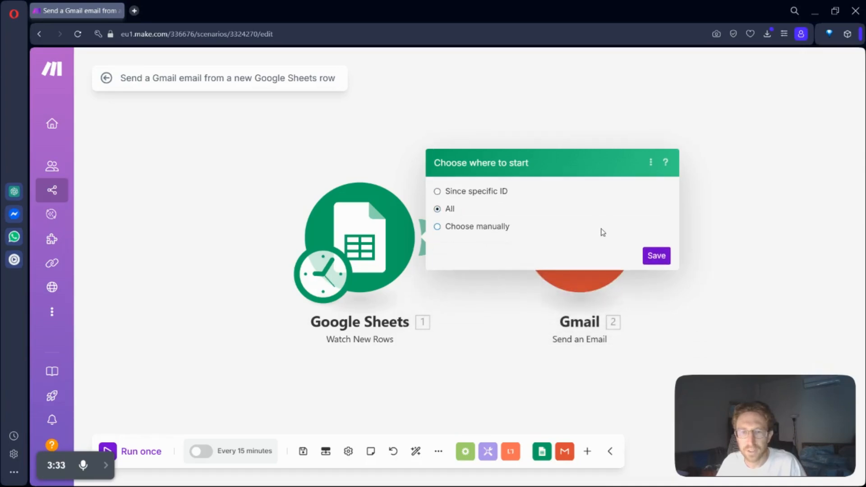
{"action": "left_click", "coordinate": [657, 256]}
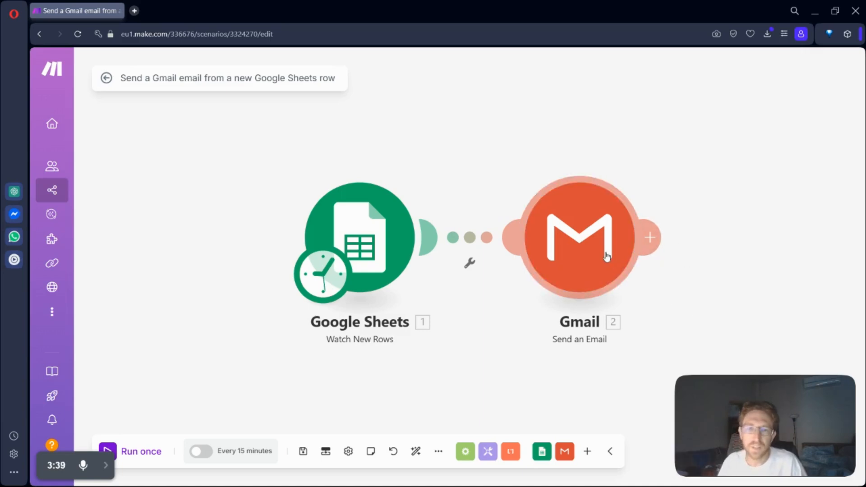
{"action": "left_click", "coordinate": [369, 242]}
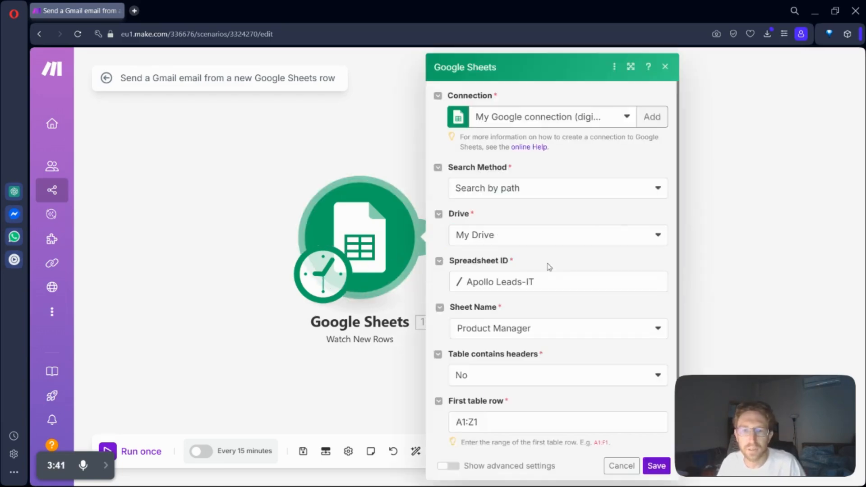
{"action": "left_click", "coordinate": [269, 300]}
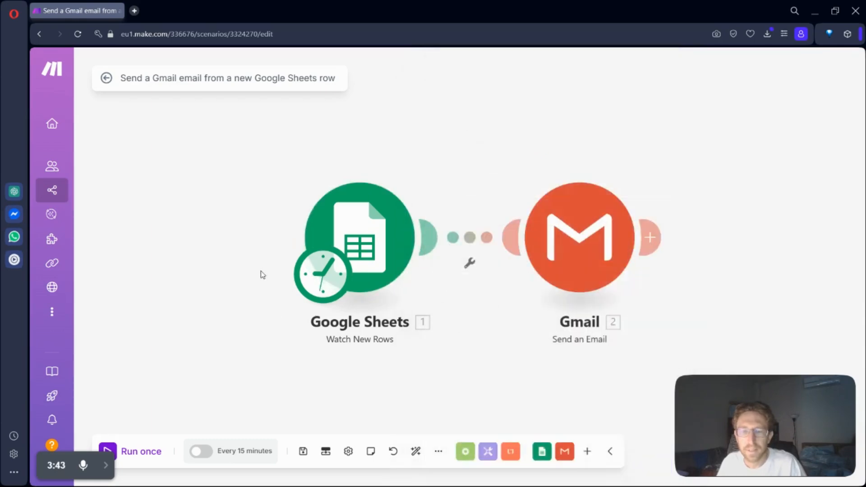
Step: Select the existing Google Restricted connection for the Gmail module and view the form for adding another connection
{"action": "left_click", "coordinate": [593, 249]}
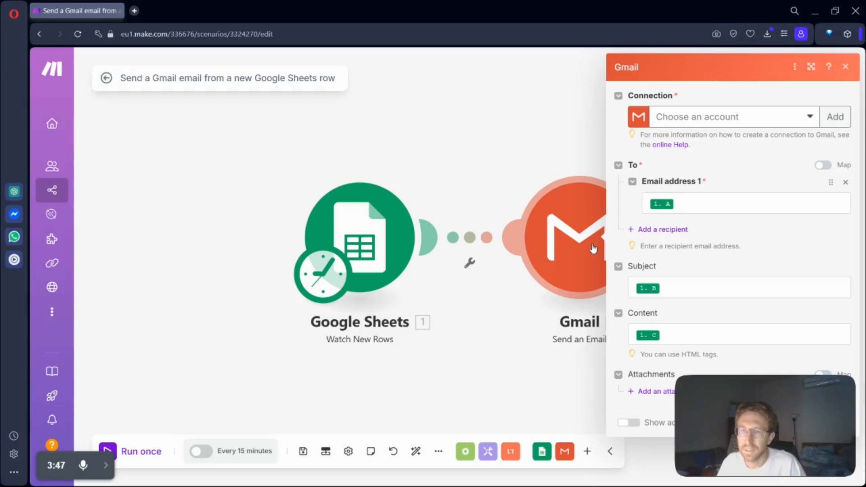
{"action": "left_click", "coordinate": [705, 118]}
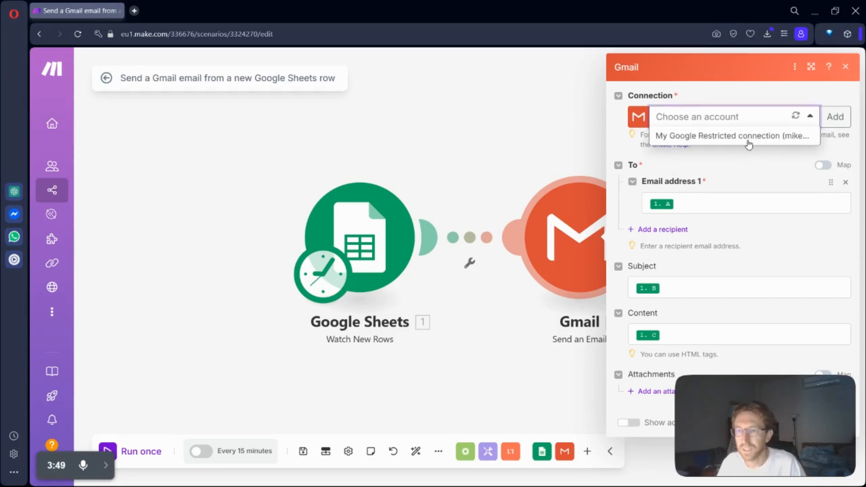
{"action": "left_click", "coordinate": [743, 138]}
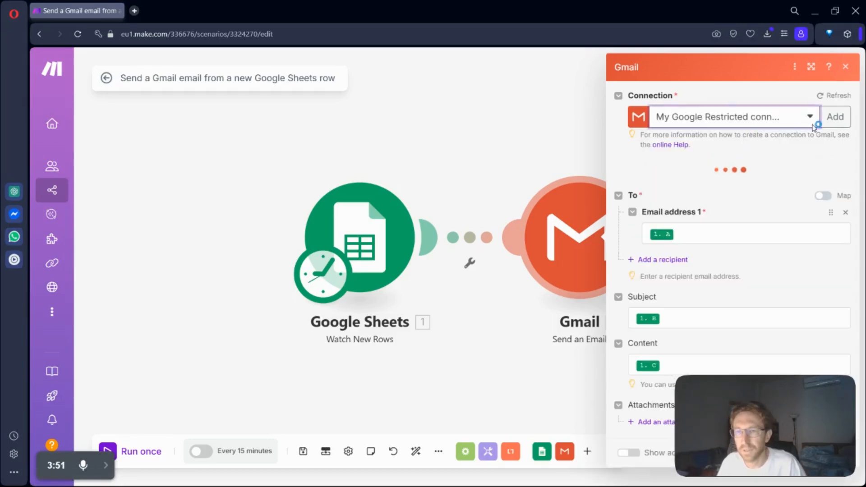
{"action": "left_click", "coordinate": [843, 117]}
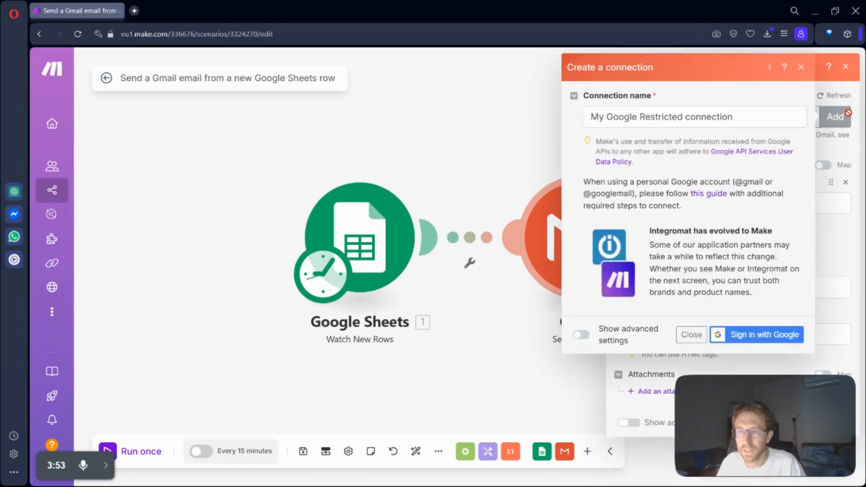
{"action": "left_click", "coordinate": [691, 334]}
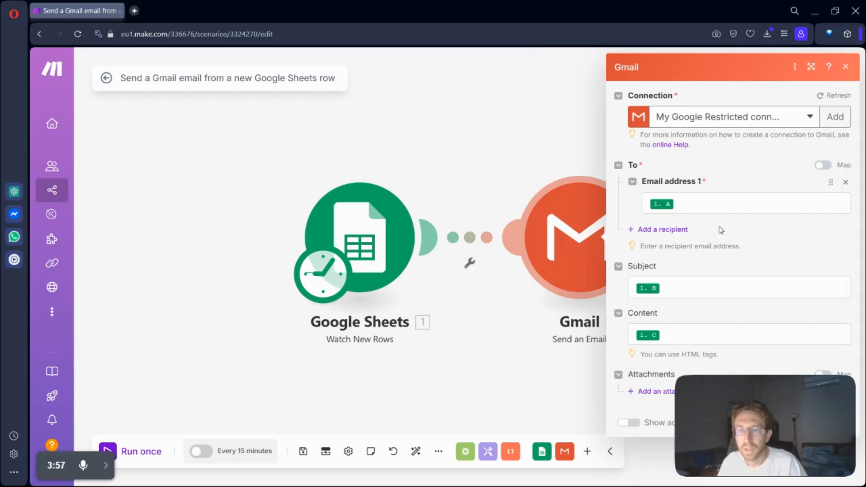
Step: Replace the Gmail module's first recipient address with column C from the Google Sheets row
{"action": "left_click", "coordinate": [715, 210]}
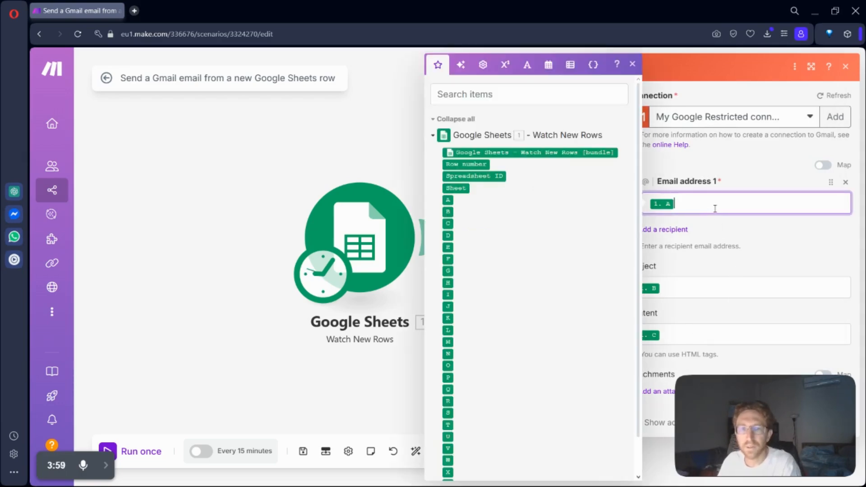
{"action": "key", "text": "BackSpace"}
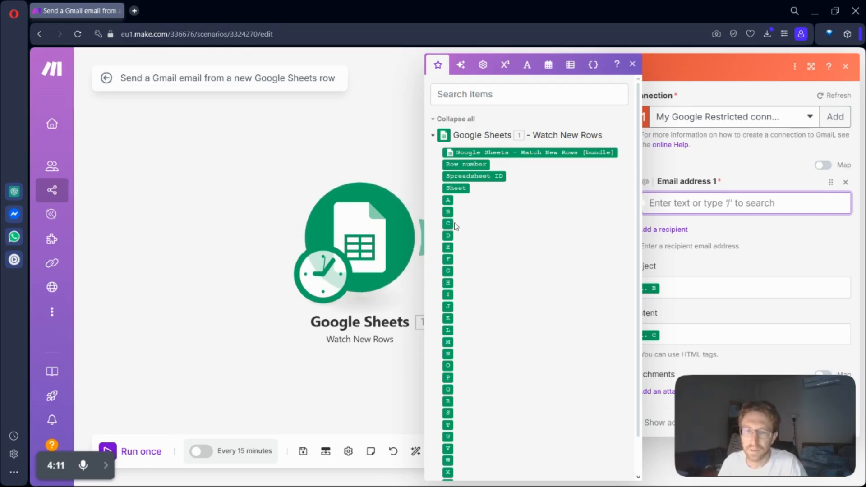
{"action": "left_click_drag", "start_coordinate": [456, 225], "coordinate": [711, 203]}
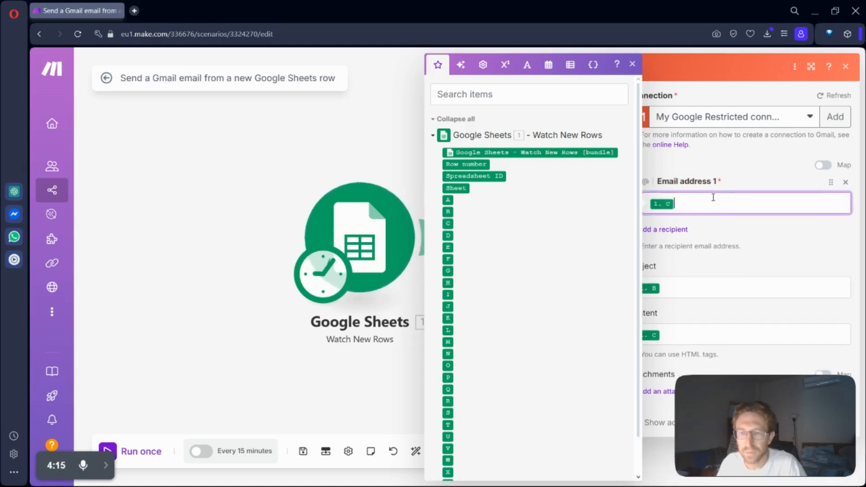
{"action": "left_click", "coordinate": [772, 235]}
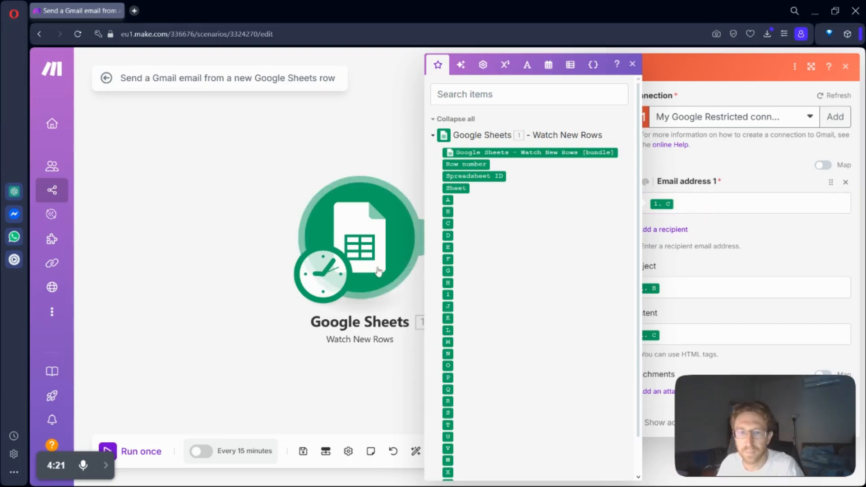
{"action": "left_click", "coordinate": [377, 143]}
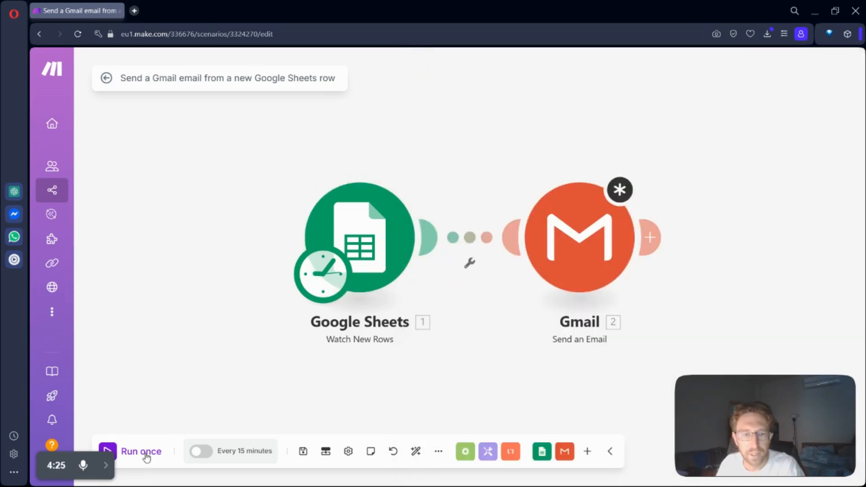
Step: Unlink the Gmail module from Google Sheets and run the scenario once so that only the trigger executes
{"action": "left_click", "coordinate": [145, 457]}
{"action": "left_click", "coordinate": [532, 306]}
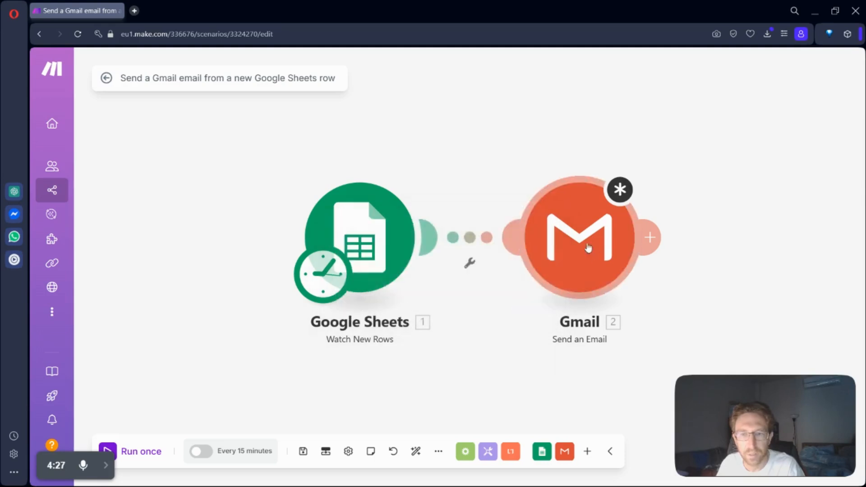
{"action": "left_click", "coordinate": [484, 244]}
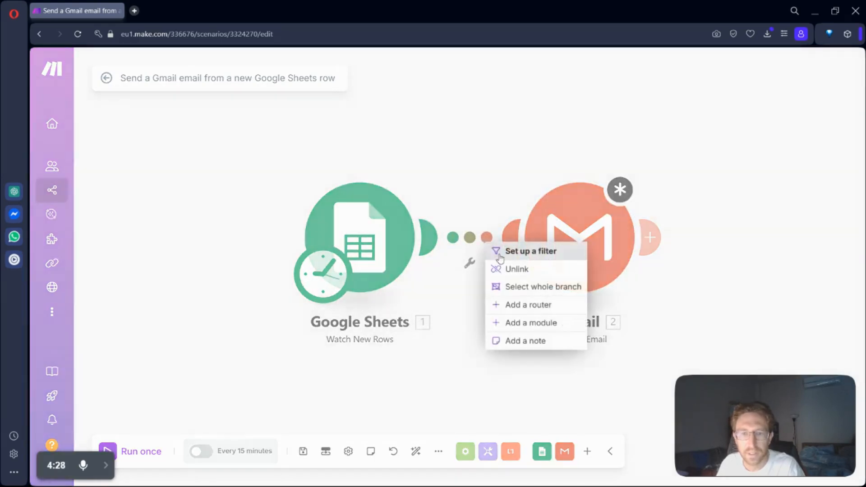
{"action": "left_click", "coordinate": [526, 270]}
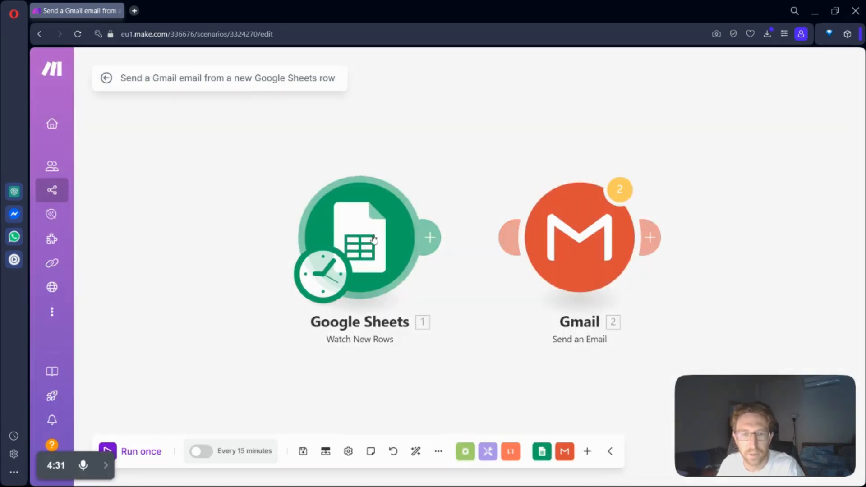
{"action": "left_click", "coordinate": [147, 456]}
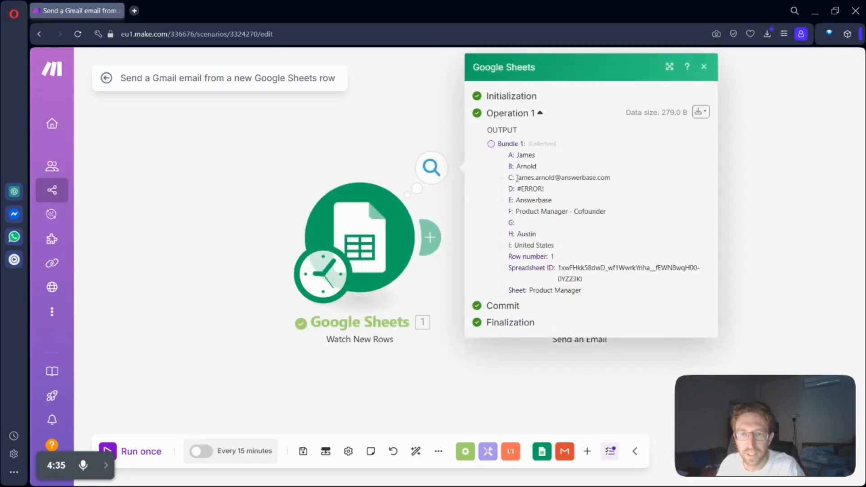
Step: Examine the email value under column C in the Google Sheets trigger's output bundle
{"action": "left_click_drag", "start_coordinate": [517, 177], "coordinate": [619, 177]}
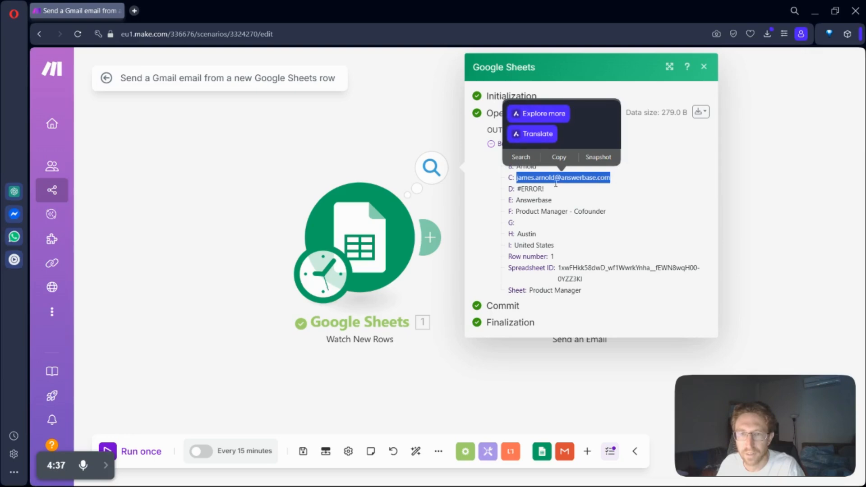
{"action": "triple_click", "coordinate": [527, 178]}
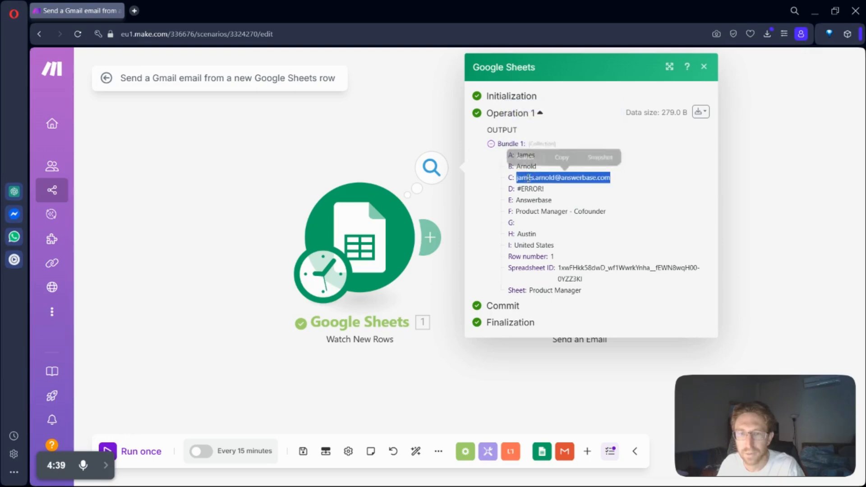
{"action": "left_click", "coordinate": [562, 158]}
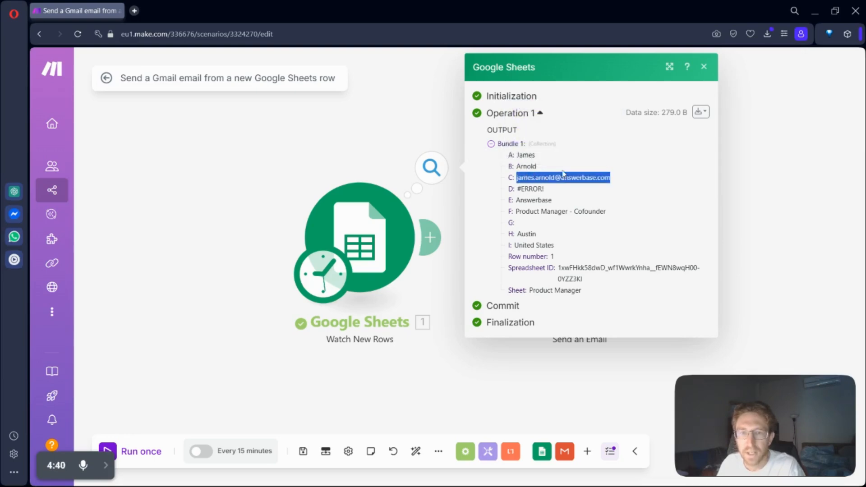
{"action": "left_click", "coordinate": [754, 179]}
Step: Reconnect the Gmail module to the Google Sheets trigger and clear its first recipient address
{"action": "left_click_drag", "start_coordinate": [549, 242], "coordinate": [570, 241]}
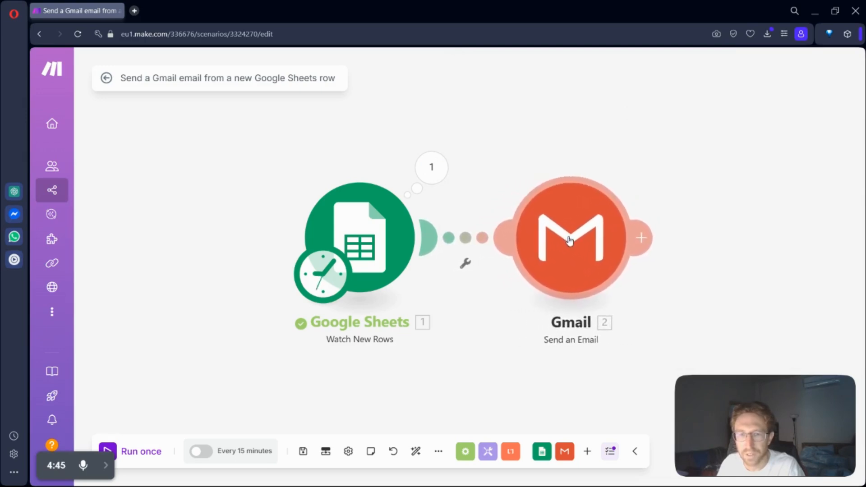
{"action": "left_click", "coordinate": [583, 240]}
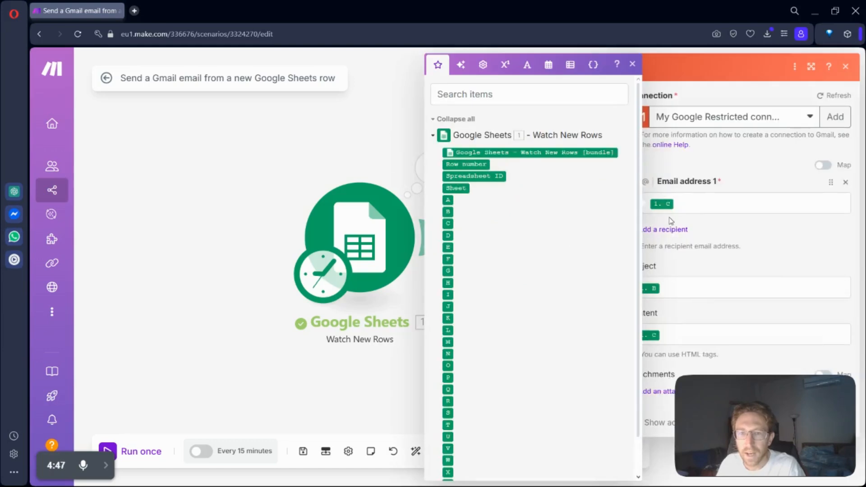
{"action": "key", "text": "BackSpace"}
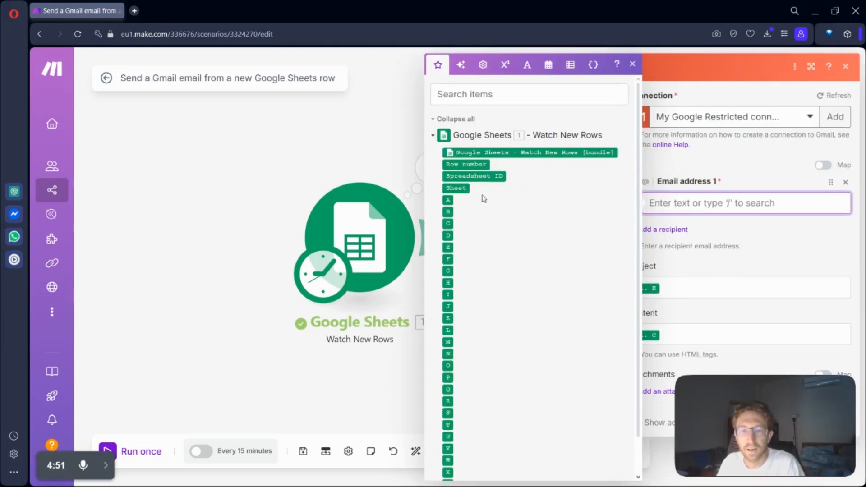
Step: Reopen the Google Sheets trigger's run output and check which column holds the email address
{"action": "left_click", "coordinate": [385, 230]}
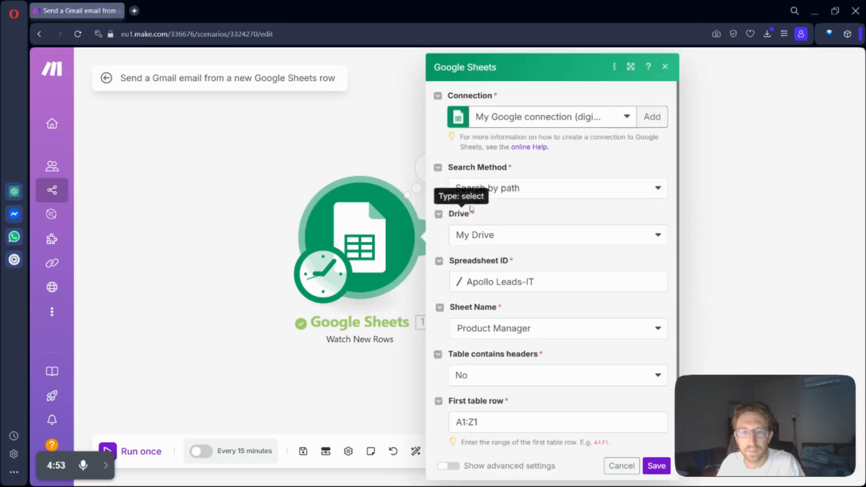
{"action": "left_click", "coordinate": [432, 177]}
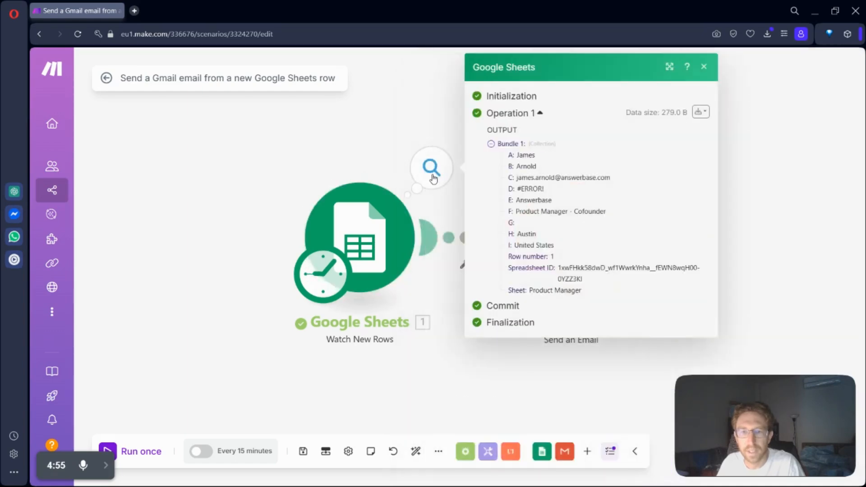
{"action": "left_click_drag", "start_coordinate": [516, 178], "coordinate": [622, 177]}
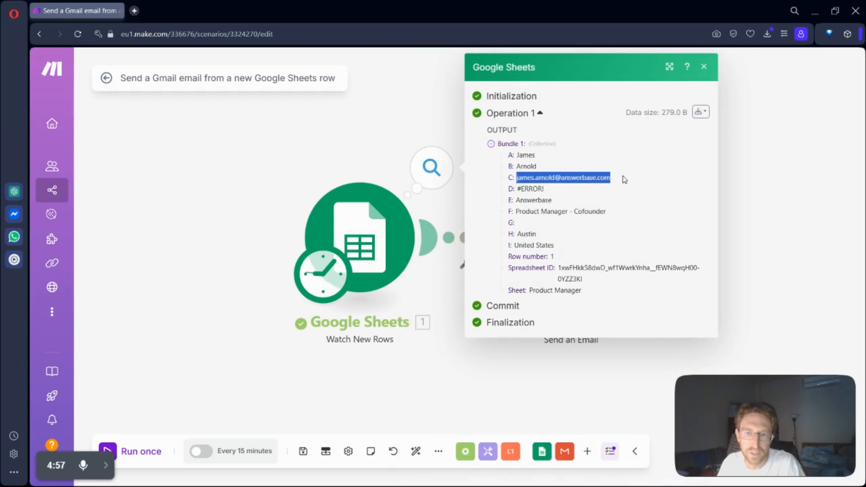
{"action": "left_click", "coordinate": [742, 216]}
Step: Try to run the scenario once, and map column C of the Google Sheets row as the Gmail recipient address
{"action": "left_click", "coordinate": [140, 451]}
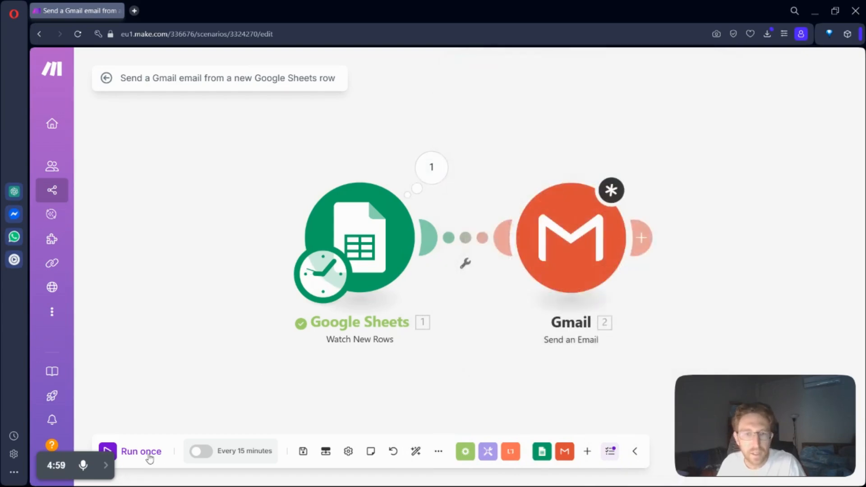
{"action": "left_click", "coordinate": [533, 306]}
{"action": "left_click", "coordinate": [563, 264]}
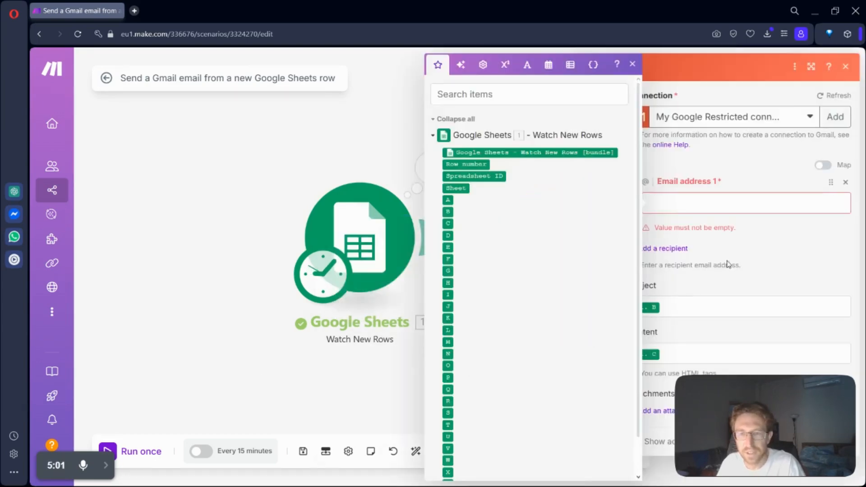
{"action": "left_click_drag", "start_coordinate": [447, 224], "coordinate": [674, 203]}
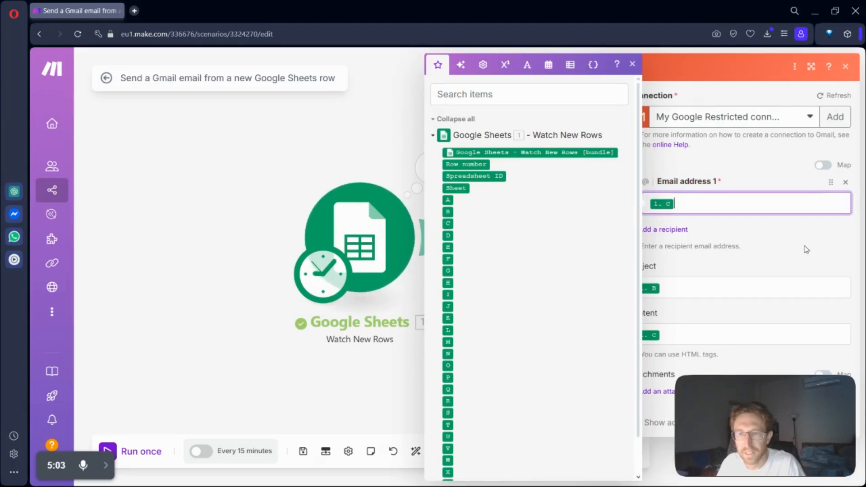
Step: Replace the mapped email subject with "Hey, do you have a minute?"
{"action": "left_click", "coordinate": [695, 288]}
{"action": "key", "text": "BackSpace"}
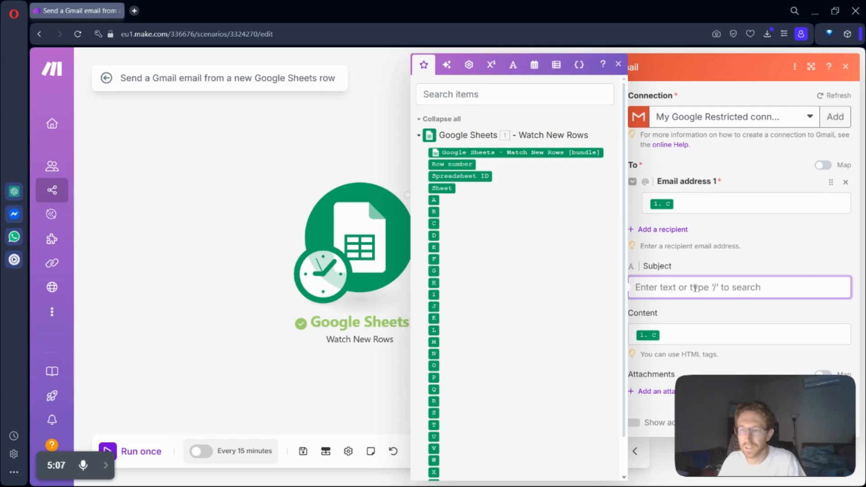
{"action": "type", "text": "Do"}
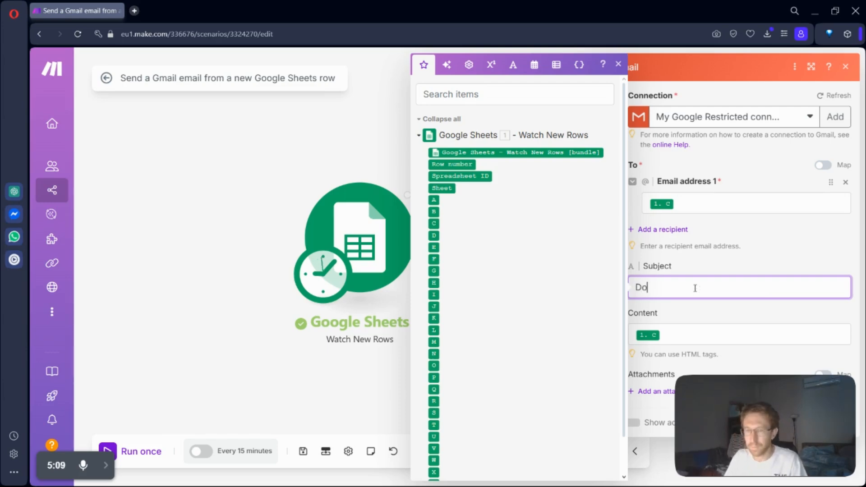
{"action": "type", "text": " you have a minute"}
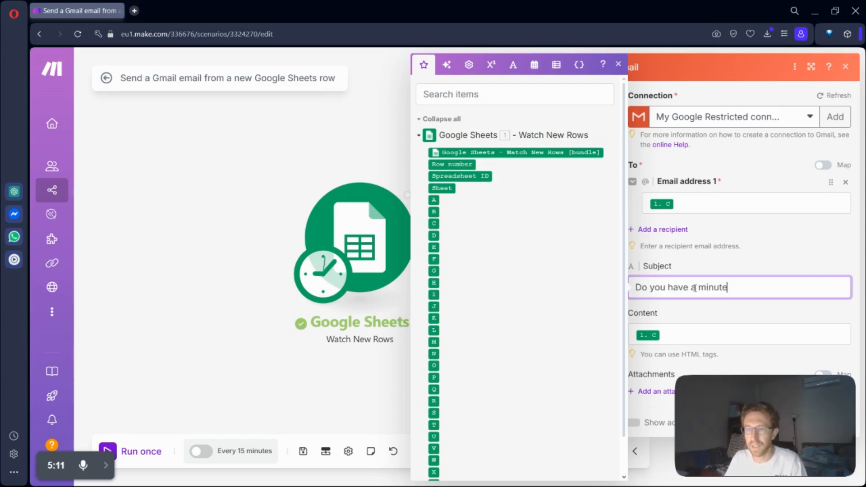
{"action": "type", "text": "?"}
{"action": "key", "text": "Home"}
{"action": "key", "text": "Delete"}
{"action": "type", "text": "Hey, d"}
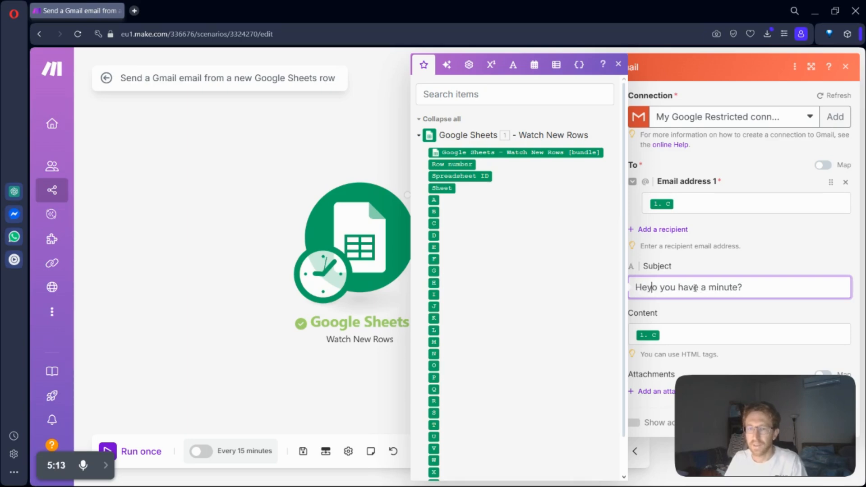
Step: Replace the mapped email content with "Hello how are you?"
{"action": "left_click", "coordinate": [719, 336]}
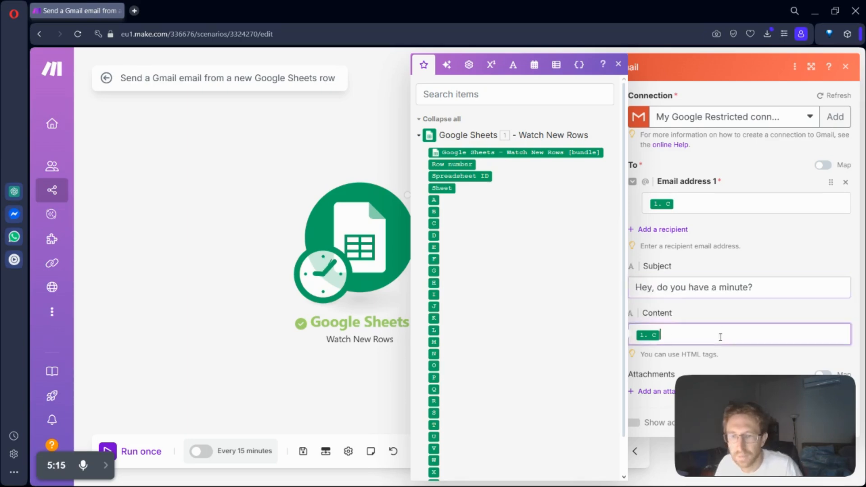
{"action": "key", "text": "BackSpace"}
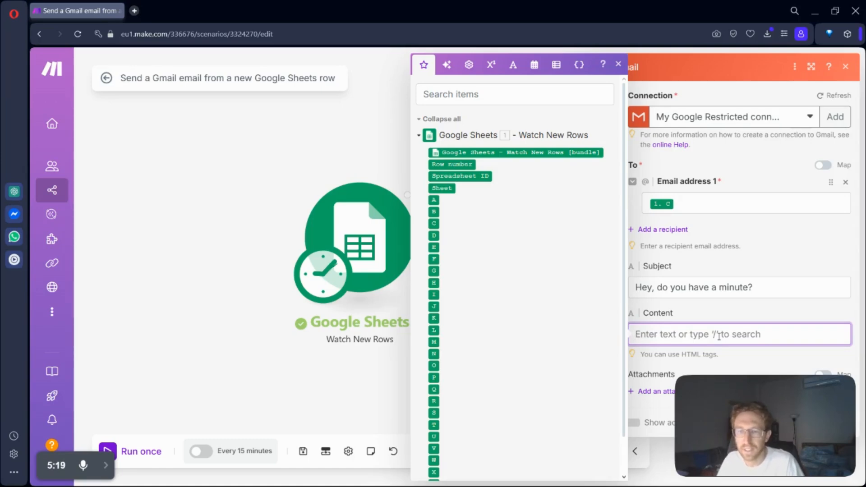
{"action": "mouse_move", "coordinate": [773, 417]}
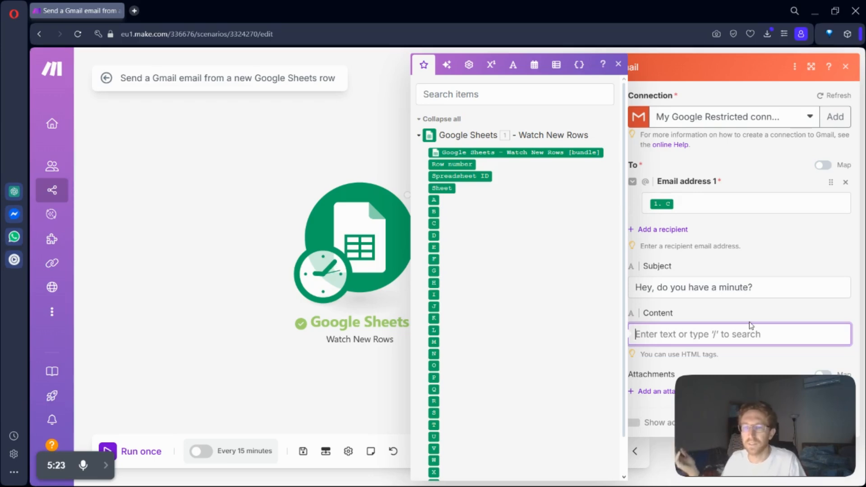
{"action": "type", "text": "Hel"}
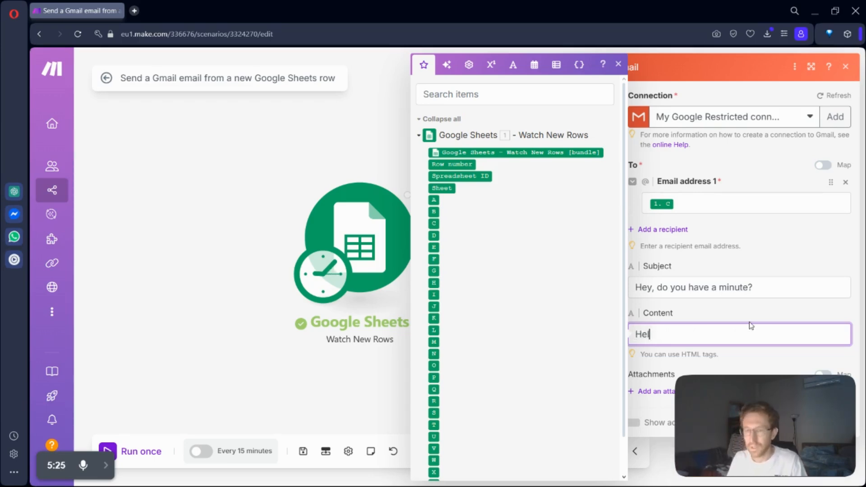
{"action": "type", "text": "lo how are you?"}
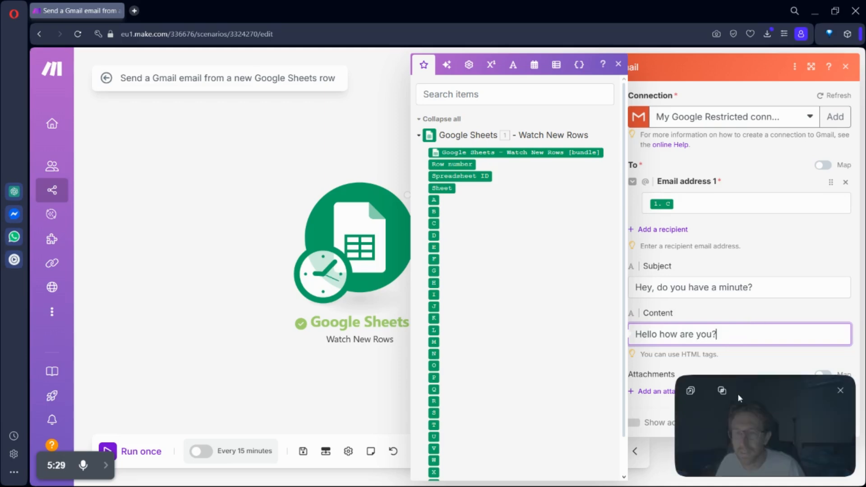
Step: Show the Gmail module's advanced settings and review the attachment, copy and blind copy options
{"action": "left_click", "coordinate": [634, 422]}
{"action": "left_click_drag", "start_coordinate": [780, 406], "coordinate": [291, 148]}
{"action": "scroll", "coordinate": [754, 369], "scroll_direction": "down", "scroll_amount": 3}
{"action": "scroll", "coordinate": [754, 368], "scroll_direction": "down", "scroll_amount": 1}
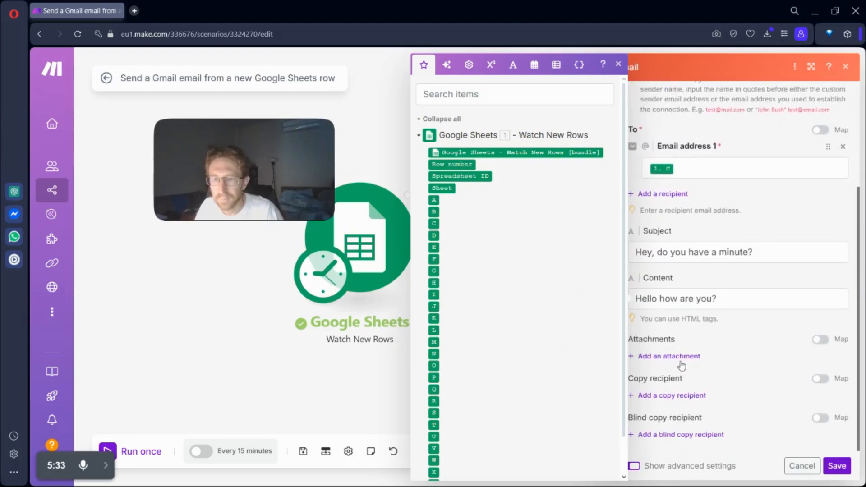
{"action": "left_click", "coordinate": [618, 64]}
Step: Add a blank copy recipient, remove it again, and save the Gmail module's settings
{"action": "left_click", "coordinate": [677, 395]}
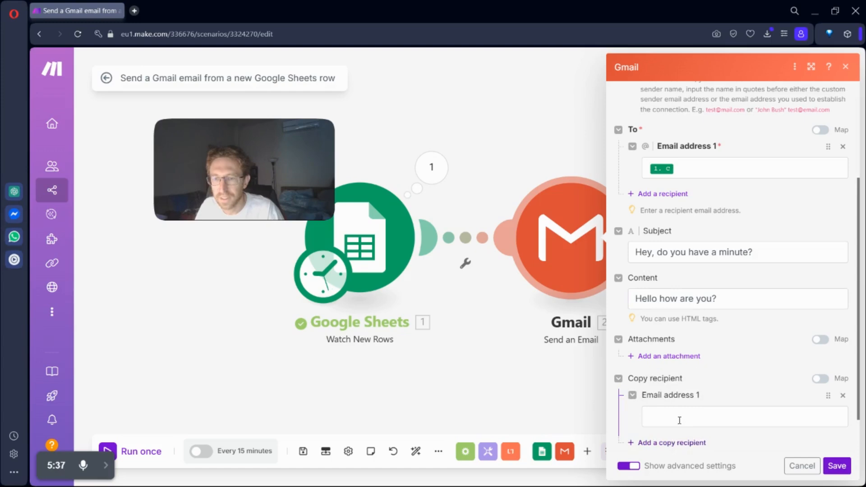
{"action": "left_click", "coordinate": [677, 417]}
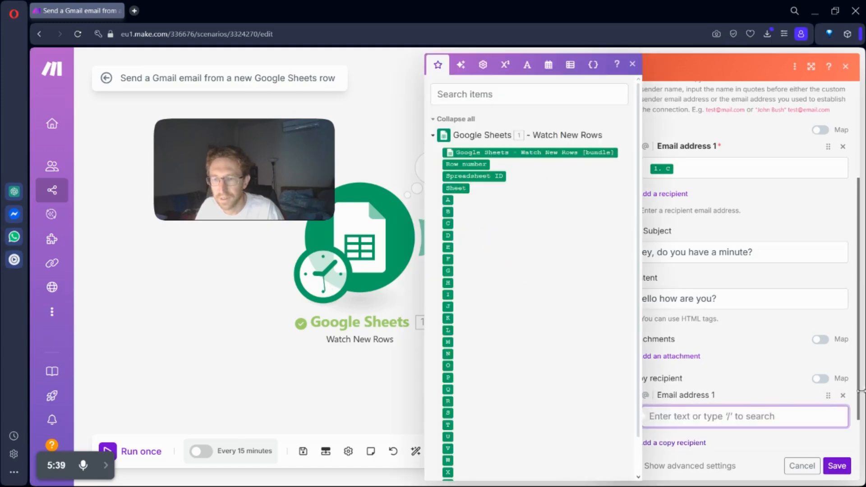
{"action": "left_click", "coordinate": [842, 395]}
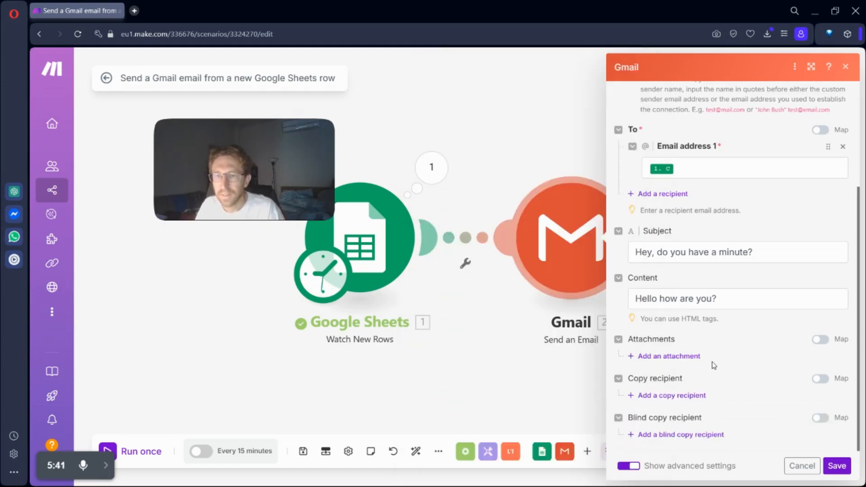
{"action": "left_click", "coordinate": [841, 473]}
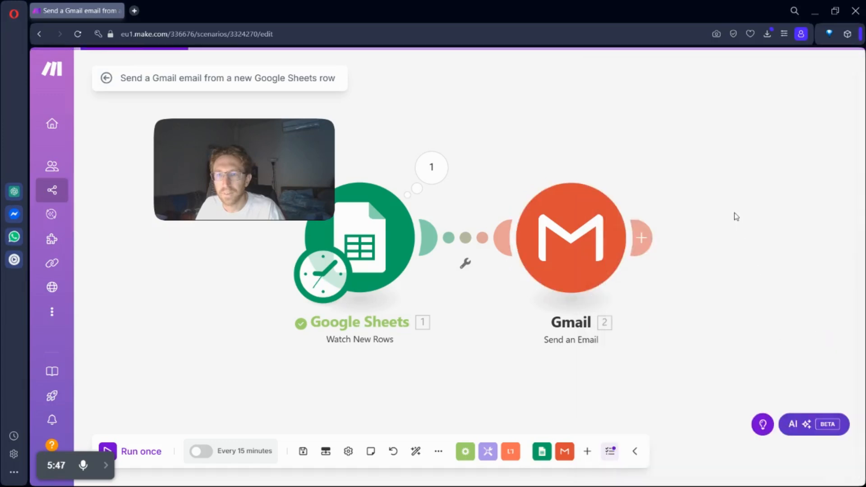
Step: Reopen the Gmail module's settings and enter the business sender email address in the From field
{"action": "left_click", "coordinate": [573, 251]}
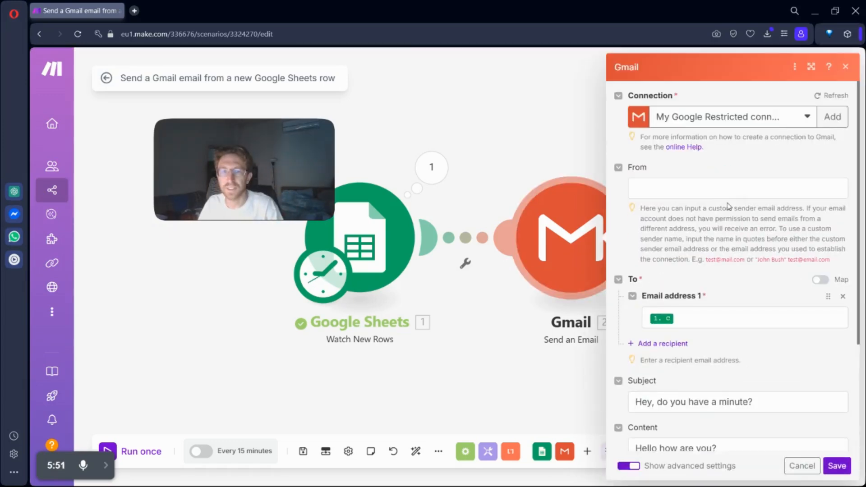
{"action": "left_click", "coordinate": [682, 187]}
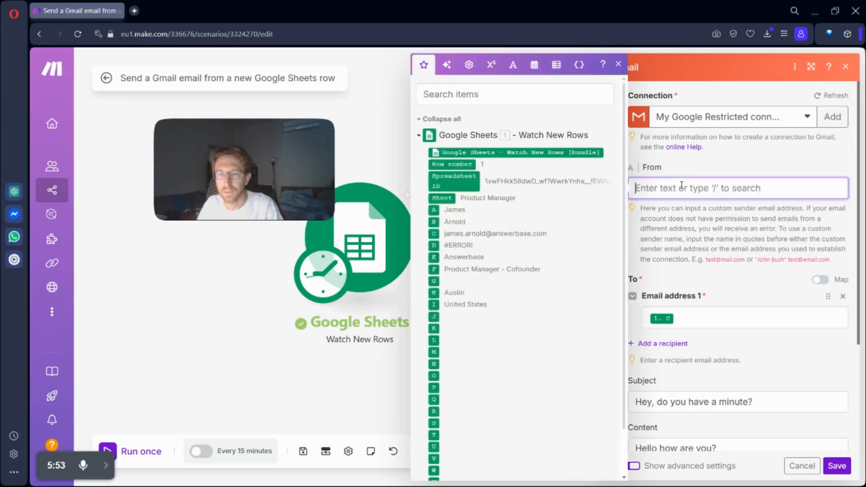
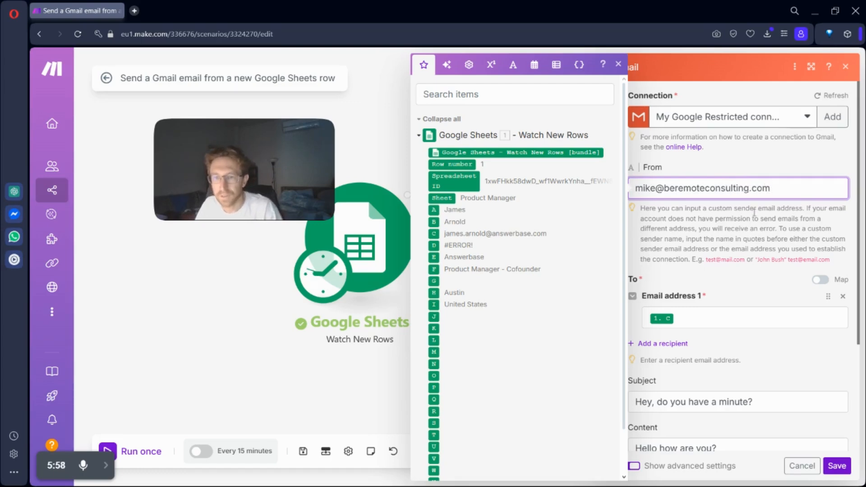
Step: Replace the mapped value in Email address 1 with a fixed recipient Gmail address
{"action": "left_click", "coordinate": [721, 316]}
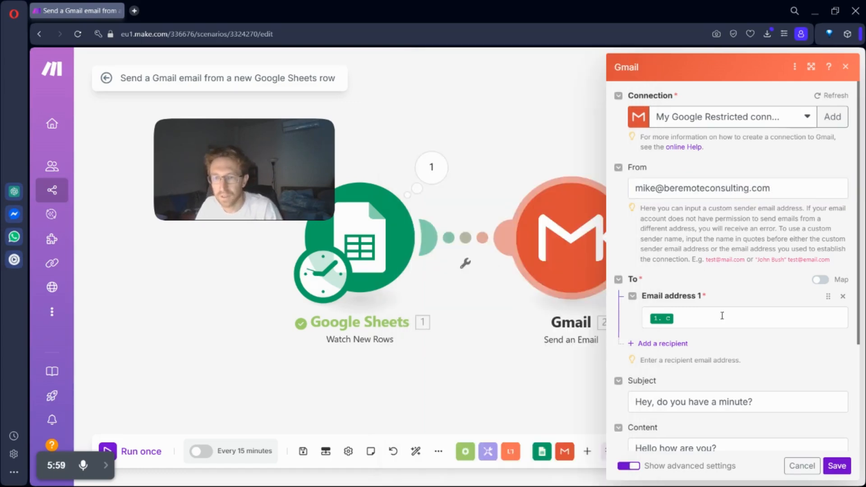
{"action": "key", "text": "BackSpace"}
{"action": "key", "text": "BackSpace"}
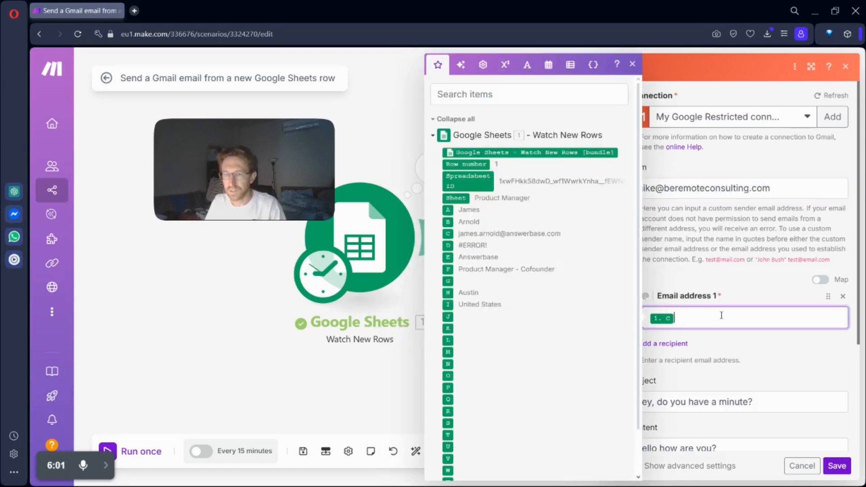
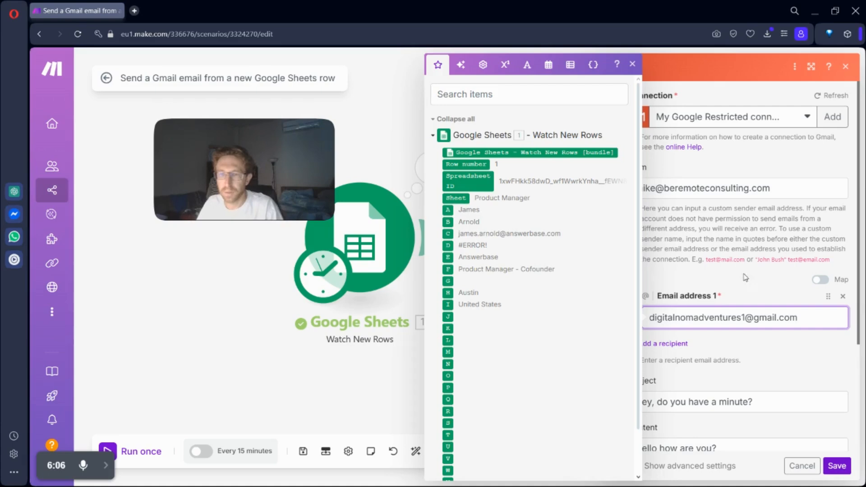
Step: Save the Gmail module's settings and run the scenario once
{"action": "left_click", "coordinate": [745, 277]}
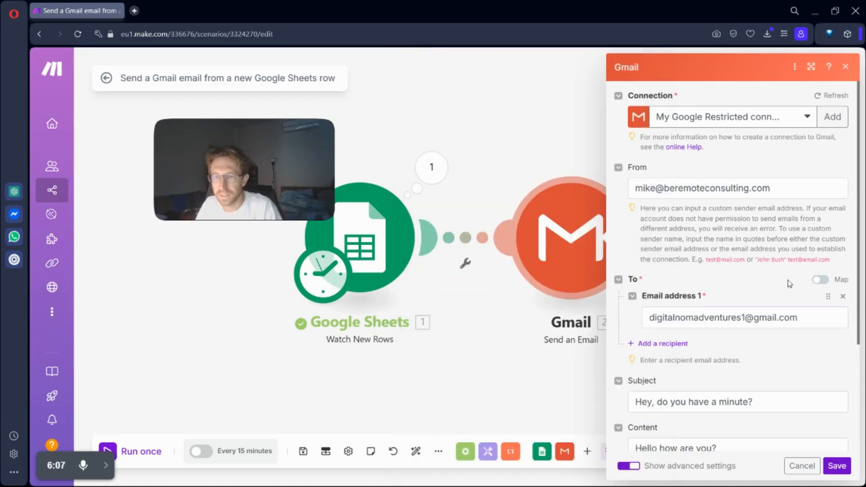
{"action": "left_click", "coordinate": [837, 466]}
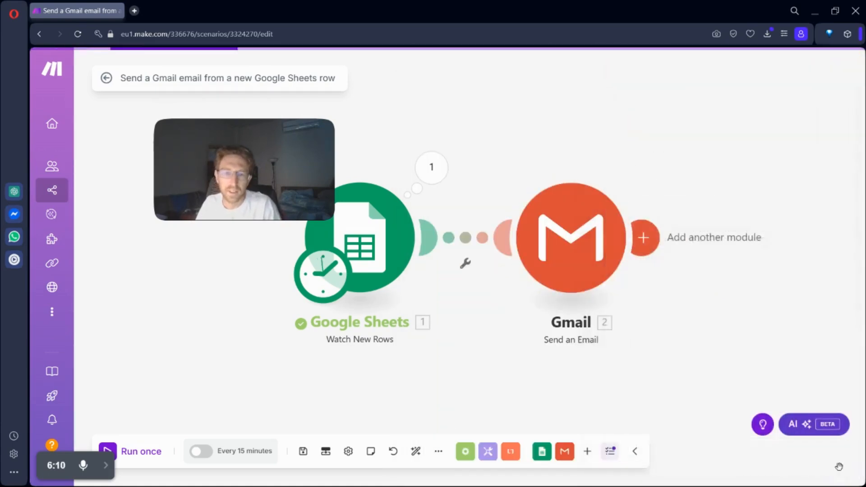
{"action": "left_click", "coordinate": [131, 455]}
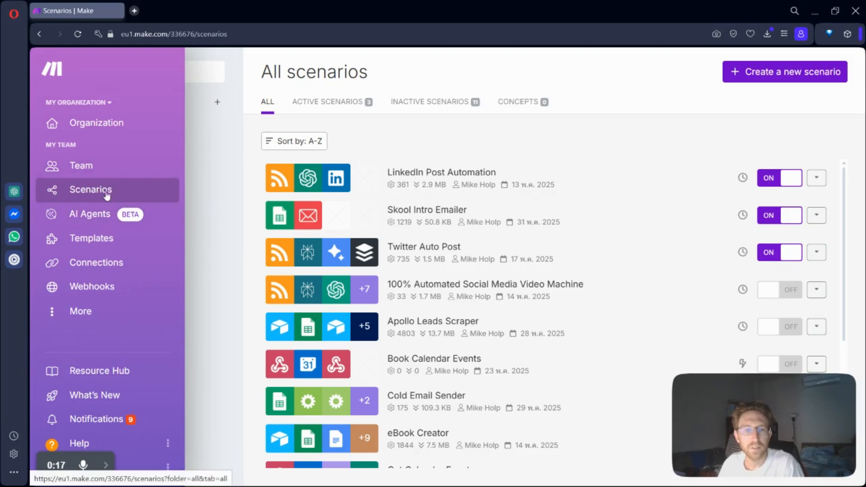
Step: Create a new scenario and browse the apps available for its first module
{"action": "left_click", "coordinate": [788, 80]}
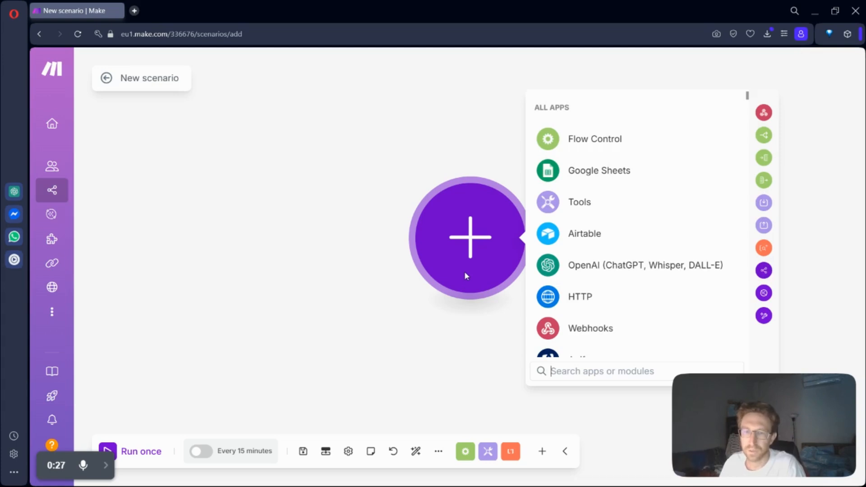
{"action": "scroll", "coordinate": [605, 172], "scroll_direction": "down", "scroll_amount": 15}
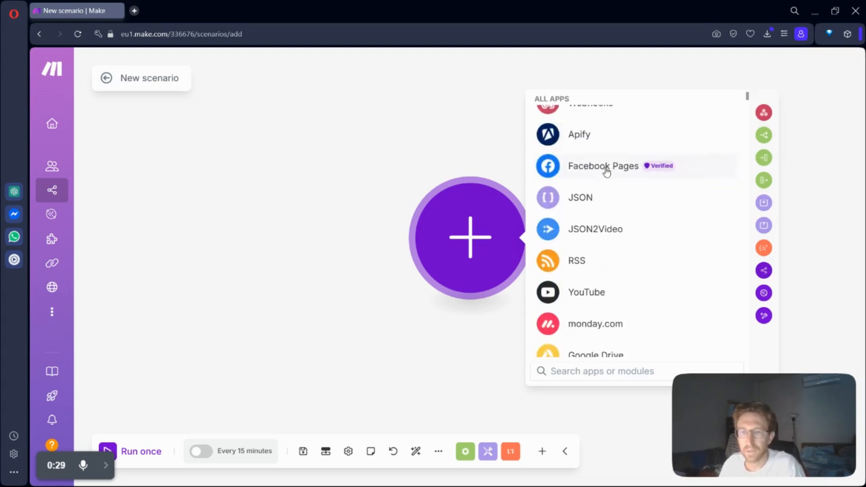
{"action": "scroll", "coordinate": [606, 173], "scroll_direction": "down", "scroll_amount": 15}
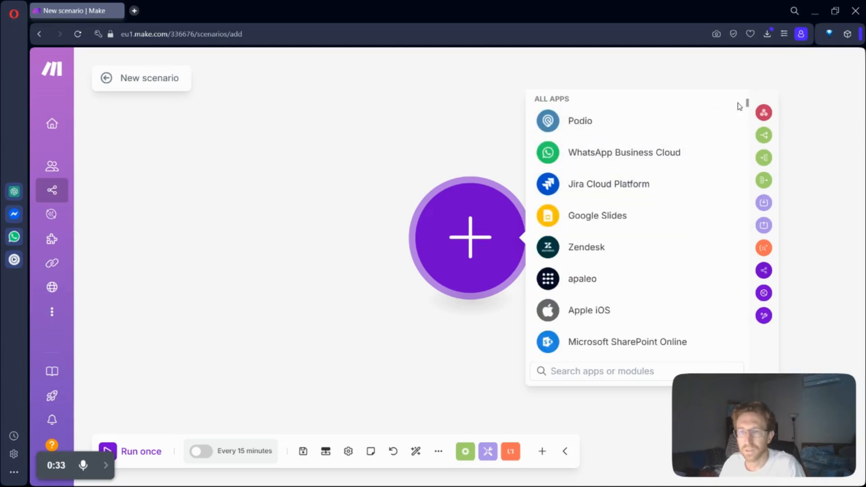
{"action": "scroll", "coordinate": [642, 261], "scroll_direction": "down", "scroll_amount": 10}
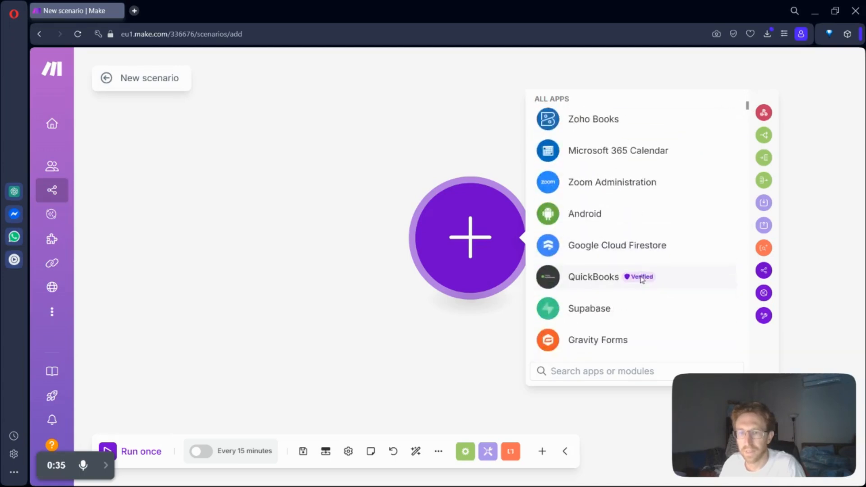
{"action": "scroll", "coordinate": [643, 277], "scroll_direction": "down", "scroll_amount": 15}
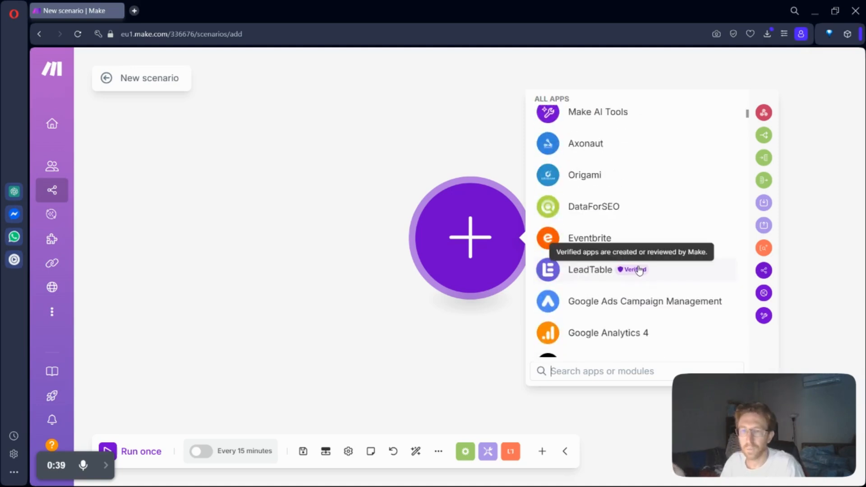
{"action": "scroll", "coordinate": [638, 269], "scroll_direction": "down", "scroll_amount": 10}
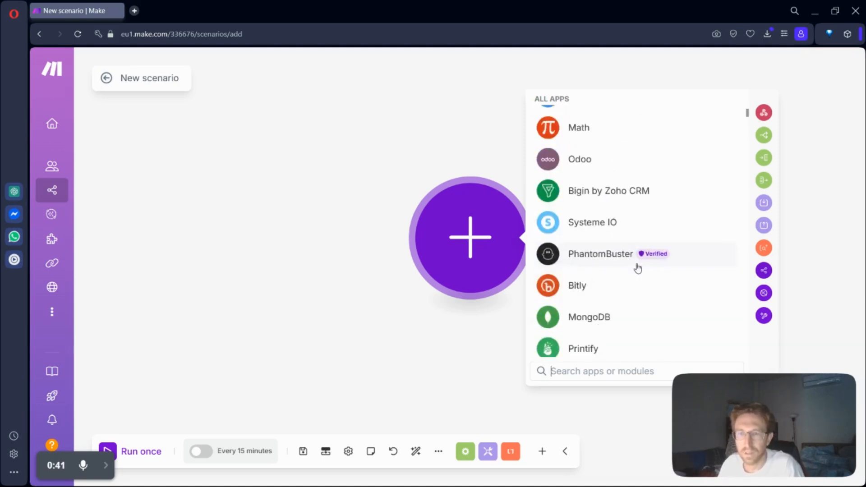
{"action": "scroll", "coordinate": [651, 240], "scroll_direction": "down", "scroll_amount": 15}
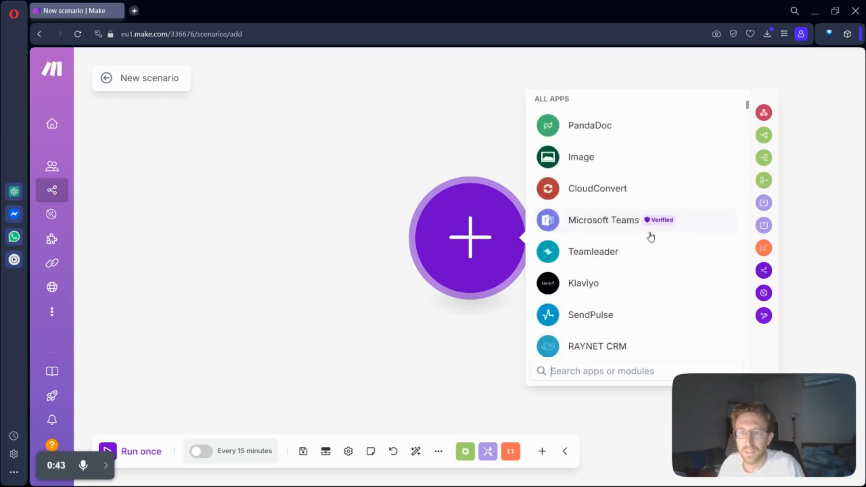
{"action": "scroll", "coordinate": [651, 236], "scroll_direction": "up", "scroll_amount": 20}
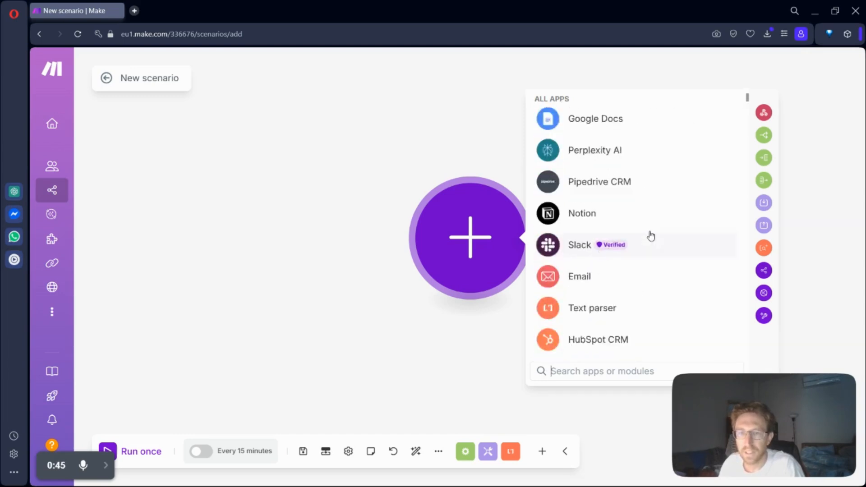
{"action": "scroll", "coordinate": [650, 236], "scroll_direction": "up", "scroll_amount": 3}
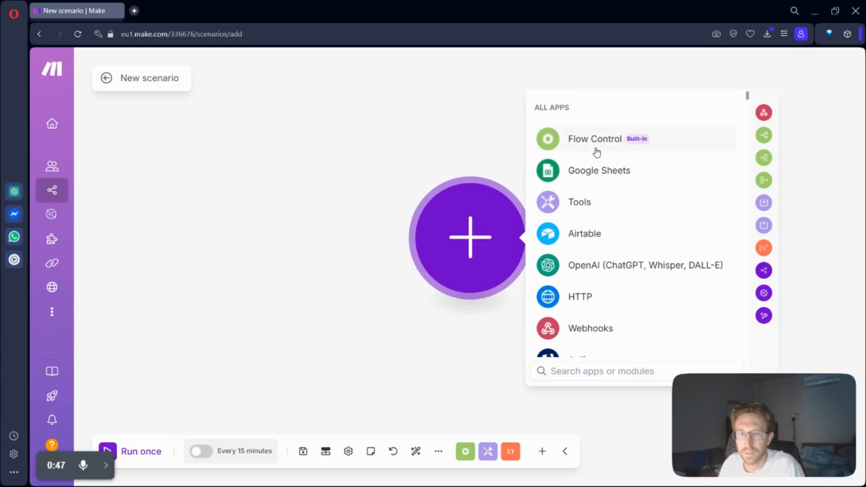
Step: Add the OpenAI (ChatGPT, Whisper, DALL-E) module Create a Completion (Prompt) as the first module, after reviewing the app's other modules
{"action": "left_click", "coordinate": [600, 270]}
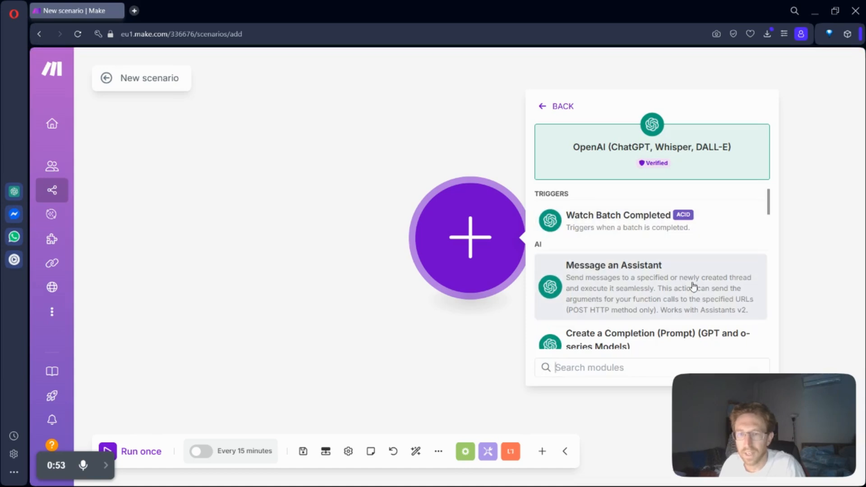
{"action": "scroll", "coordinate": [654, 283], "scroll_direction": "down", "scroll_amount": 4}
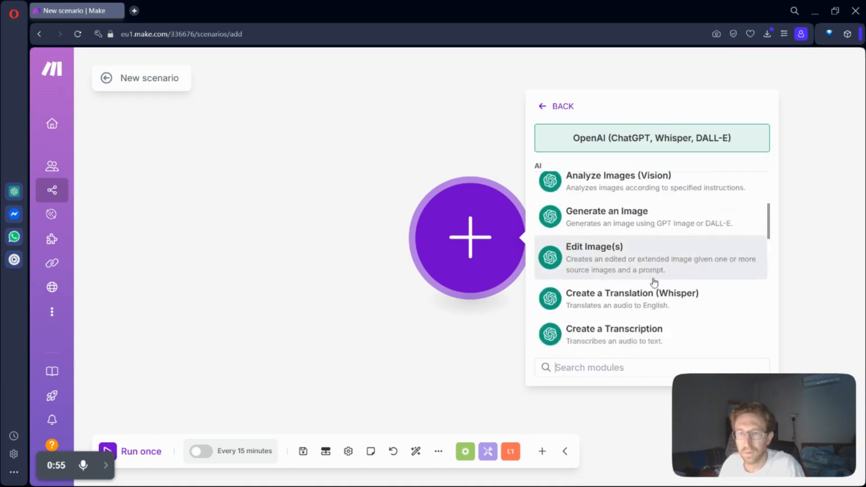
{"action": "scroll", "coordinate": [654, 282], "scroll_direction": "down", "scroll_amount": 2}
{"action": "scroll", "coordinate": [645, 285], "scroll_direction": "down", "scroll_amount": 3}
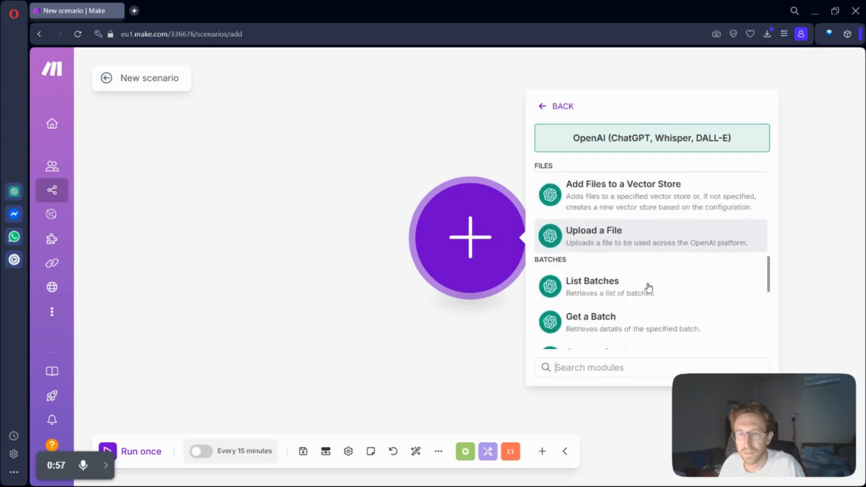
{"action": "scroll", "coordinate": [648, 286], "scroll_direction": "up", "scroll_amount": 10}
{"action": "scroll", "coordinate": [650, 277], "scroll_direction": "down", "scroll_amount": 2}
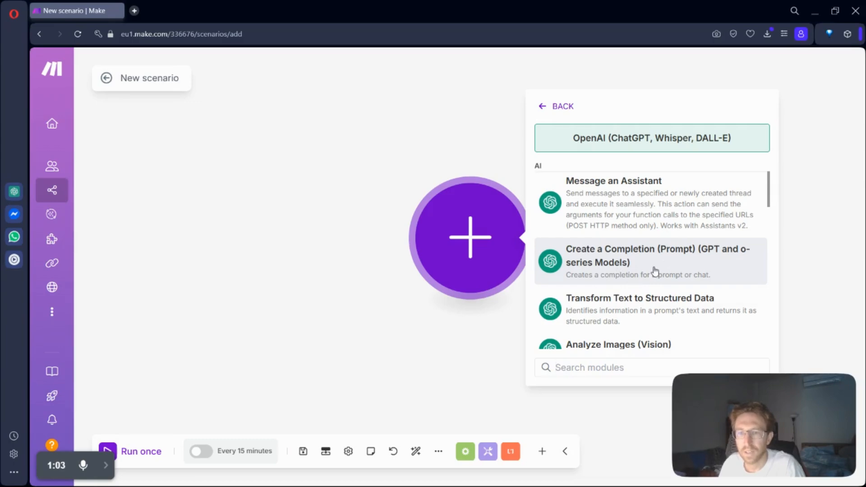
{"action": "scroll", "coordinate": [655, 270], "scroll_direction": "up", "scroll_amount": 3}
{"action": "scroll", "coordinate": [655, 269], "scroll_direction": "down", "scroll_amount": 3}
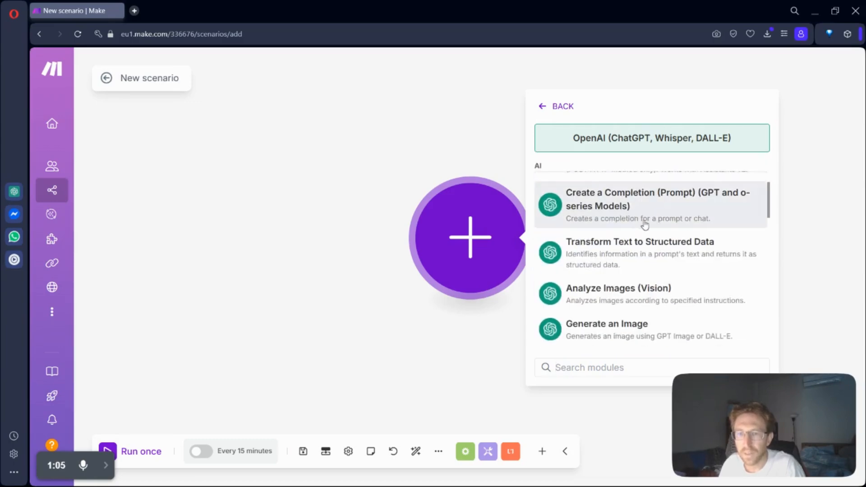
{"action": "left_click", "coordinate": [652, 205]}
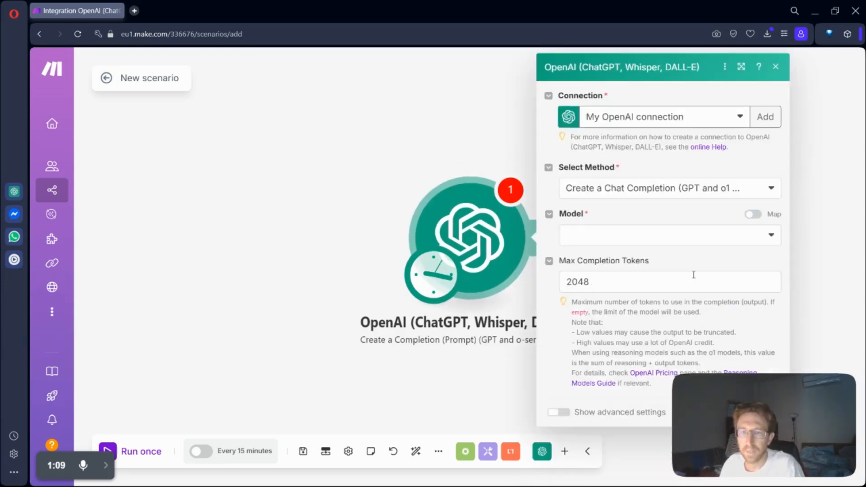
Step: Review the OpenAI connection choices and the new-connection form's API key and organization ID fields, leaving the form without creating a connection
{"action": "left_click", "coordinate": [721, 120]}
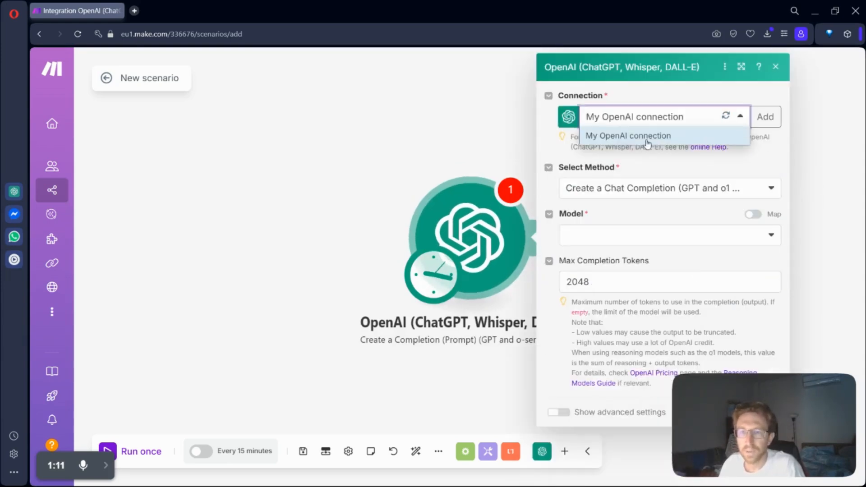
{"action": "left_click", "coordinate": [765, 116]}
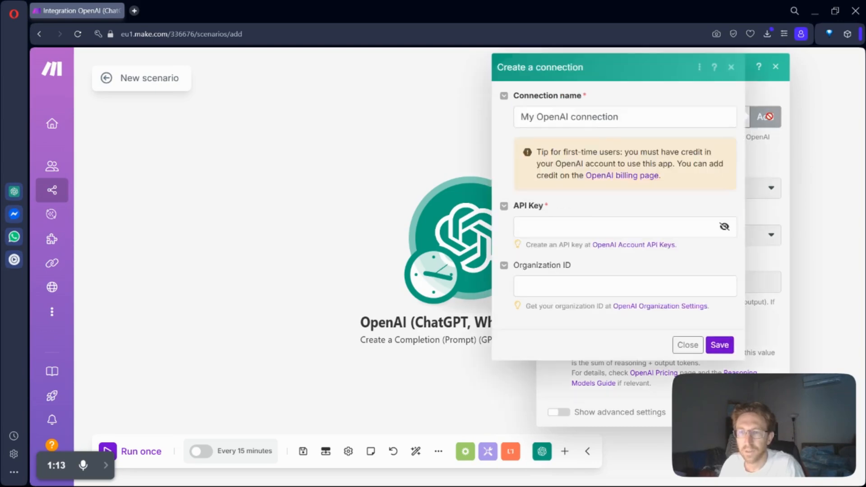
{"action": "left_click", "coordinate": [608, 227]}
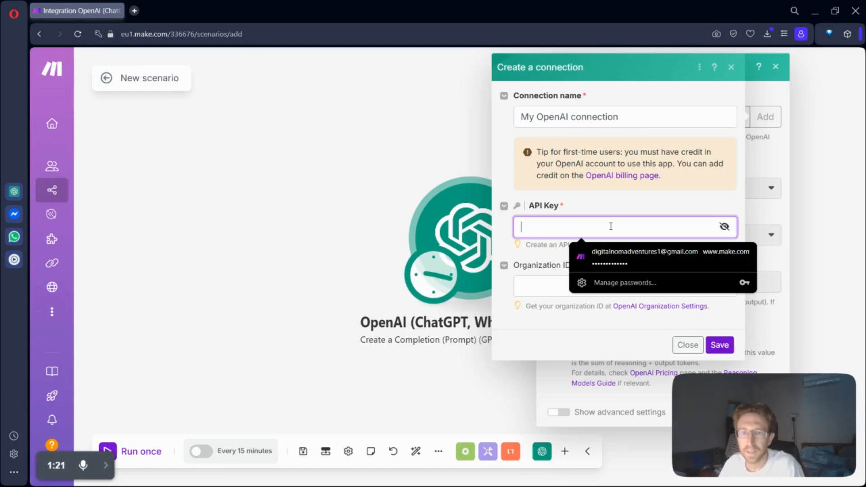
{"action": "left_click", "coordinate": [570, 345]}
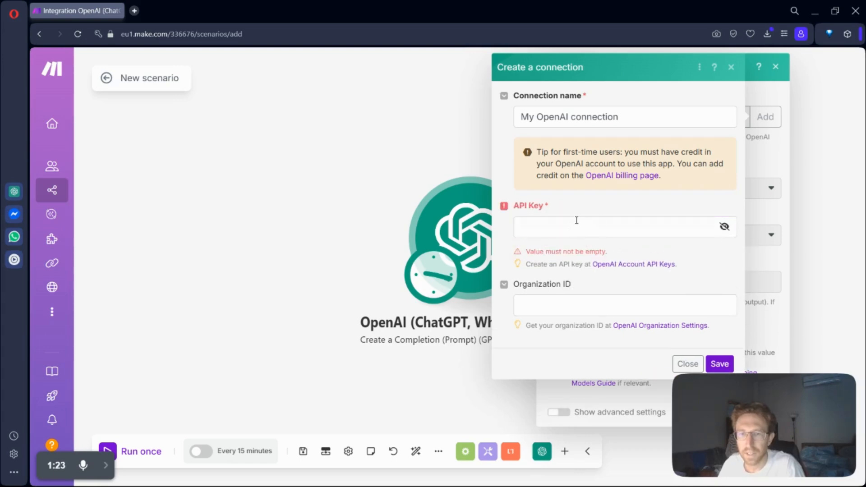
{"action": "left_click", "coordinate": [681, 364]}
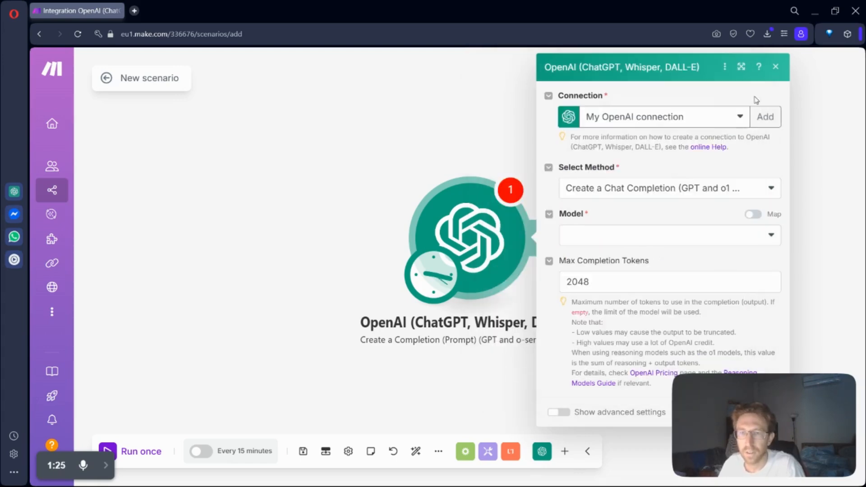
Step: Set the OpenAI module's method to Create a Chat Completion (GPT and o1 models) and its model to gpt-4.1 (system)
{"action": "left_click", "coordinate": [642, 196]}
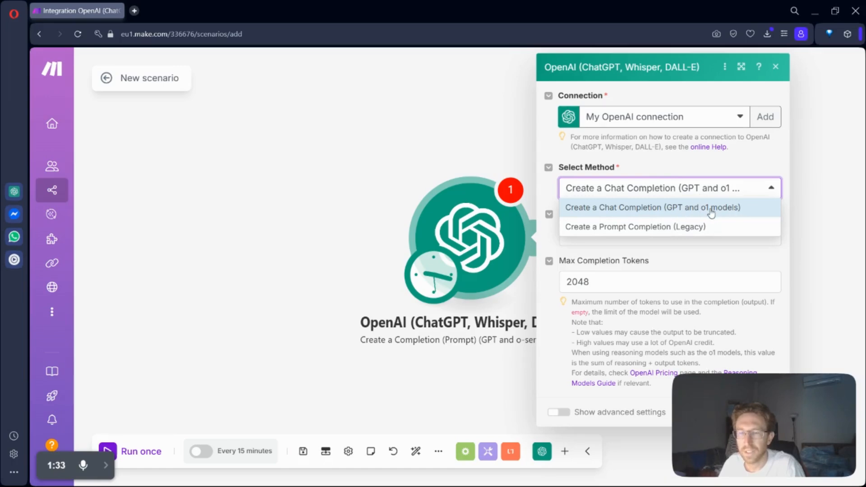
{"action": "left_click", "coordinate": [626, 211]}
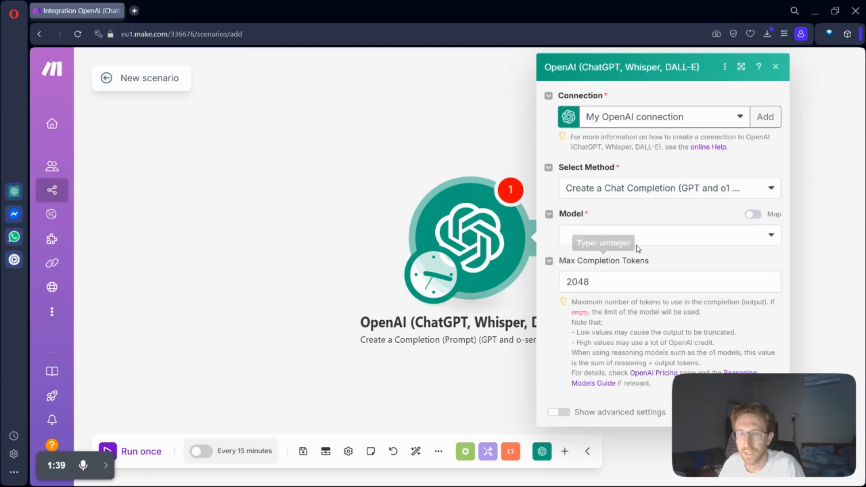
{"action": "left_click", "coordinate": [630, 234]}
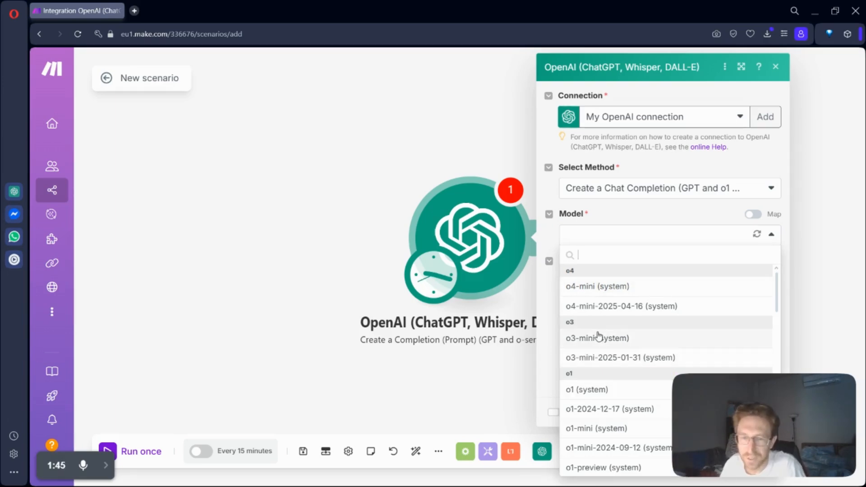
{"action": "scroll", "coordinate": [599, 335], "scroll_direction": "down", "scroll_amount": 4}
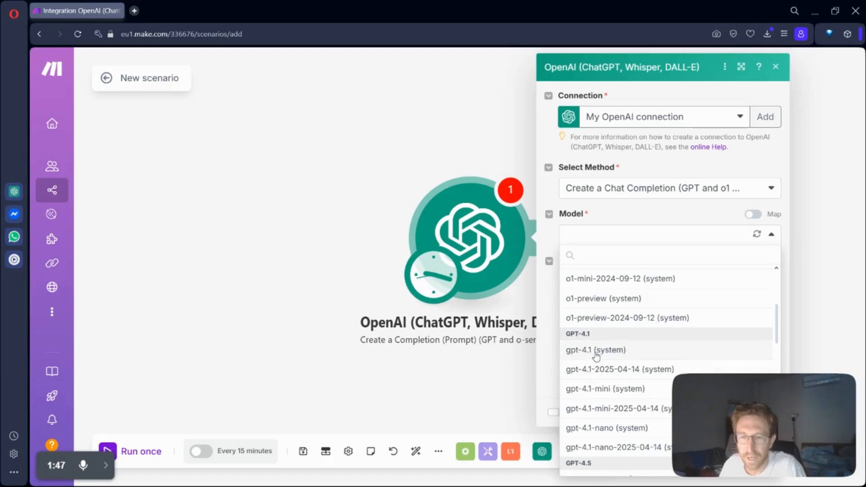
{"action": "scroll", "coordinate": [596, 358], "scroll_direction": "down", "scroll_amount": 3}
{"action": "scroll", "coordinate": [629, 345], "scroll_direction": "up", "scroll_amount": 1}
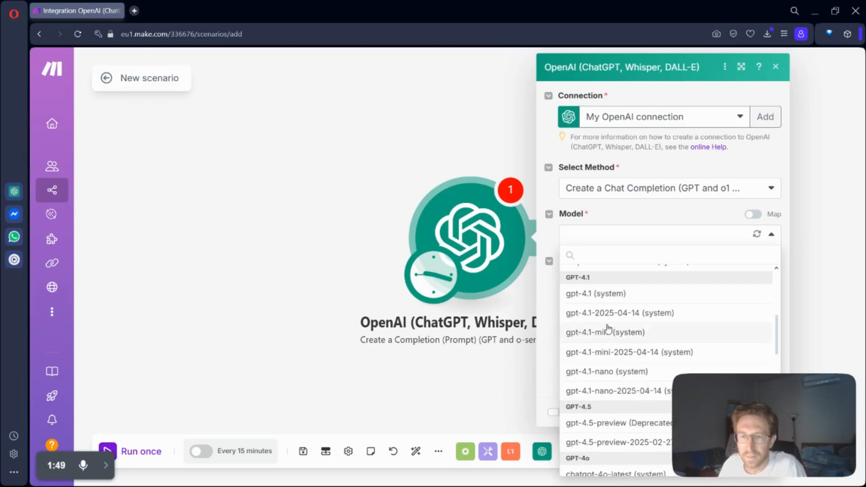
{"action": "left_click", "coordinate": [608, 302]}
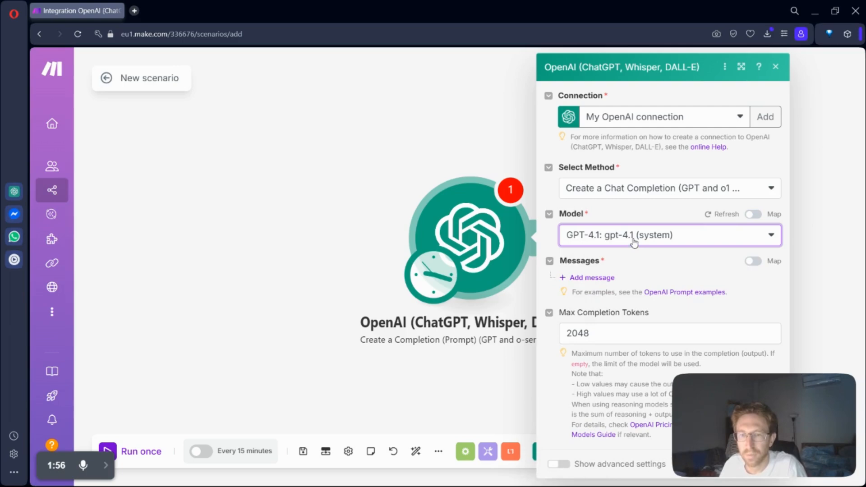
Step: Add a first message to the OpenAI module and set its role to User after trying the Assistant role
{"action": "left_click", "coordinate": [587, 278]}
{"action": "left_click", "coordinate": [637, 319]}
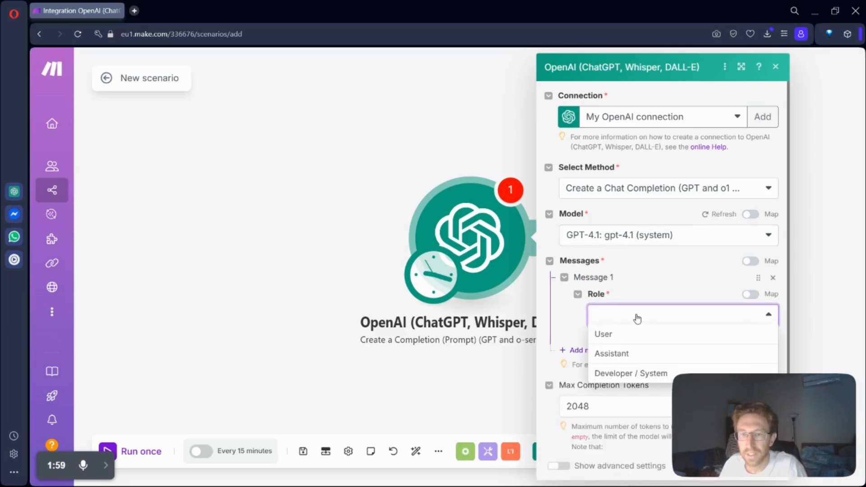
{"action": "left_click", "coordinate": [613, 335]}
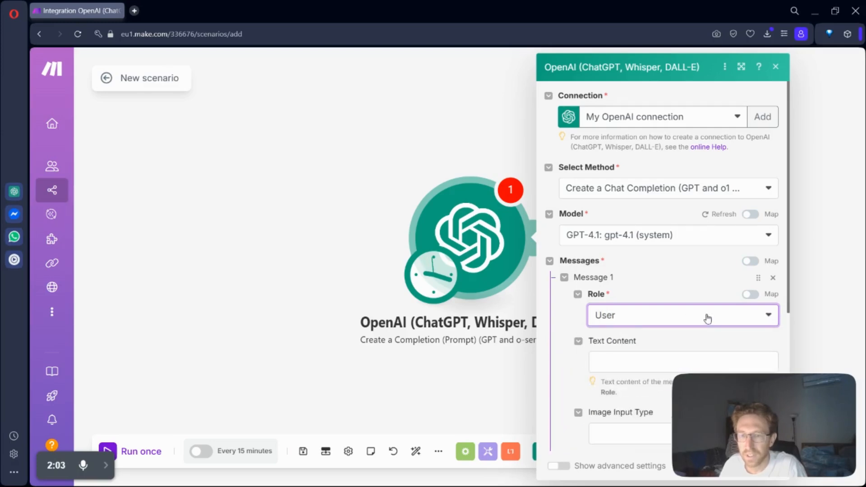
{"action": "left_click", "coordinate": [622, 321]}
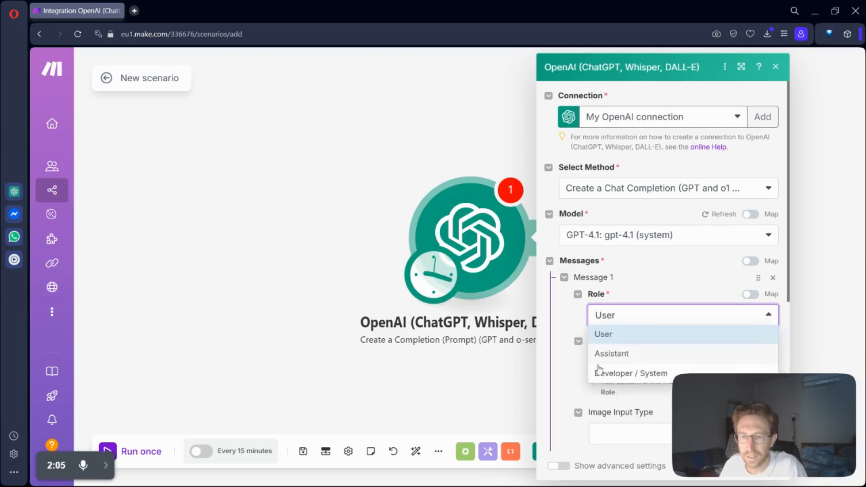
{"action": "left_click", "coordinate": [618, 356]}
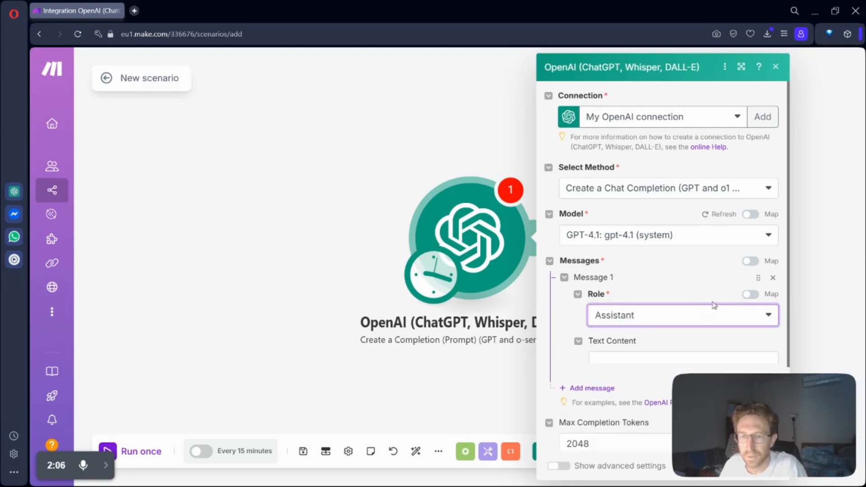
{"action": "left_click", "coordinate": [629, 321]}
{"action": "left_click", "coordinate": [604, 335]}
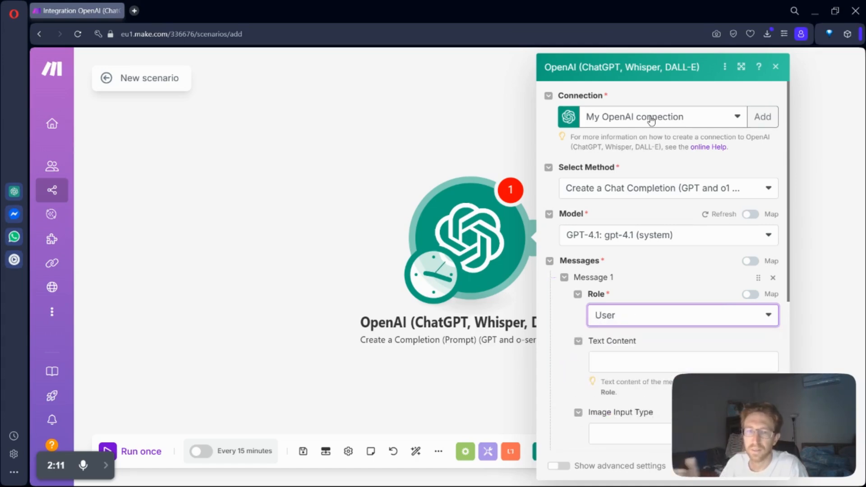
{"action": "scroll", "coordinate": [645, 199], "scroll_direction": "down", "scroll_amount": 4}
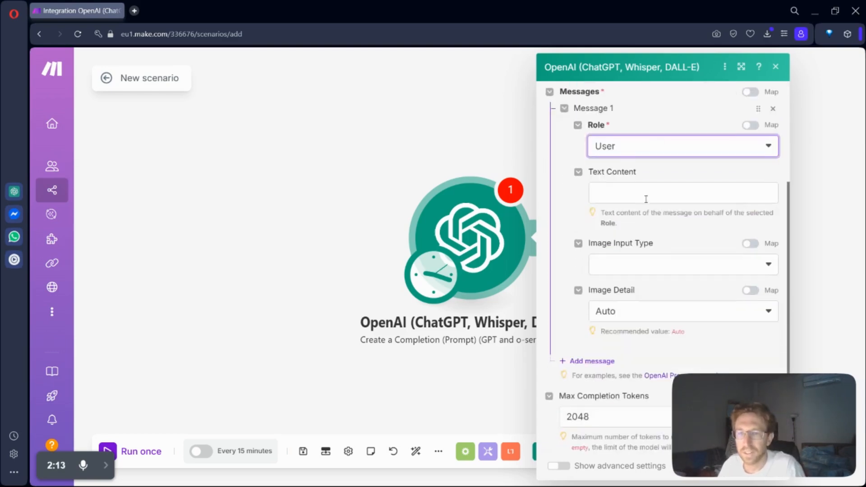
{"action": "left_click", "coordinate": [637, 199]}
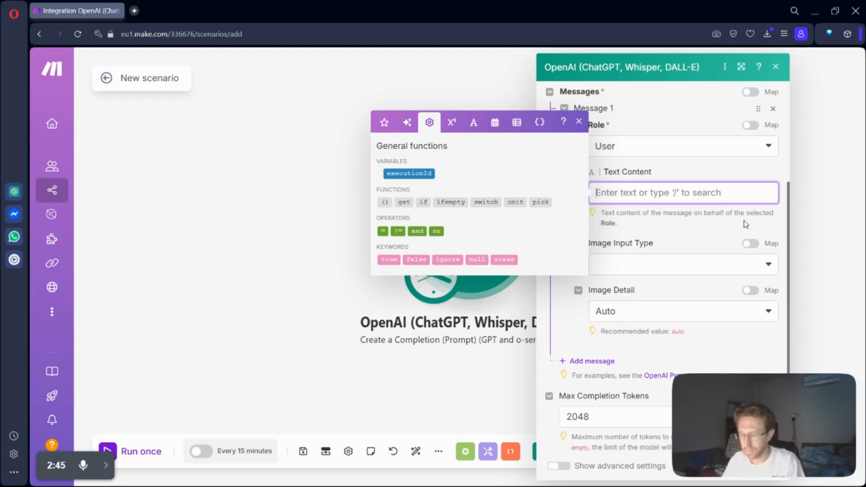
{"action": "type", "text": "sdjkfkjdsjkdfhssdjksdfkjd"}
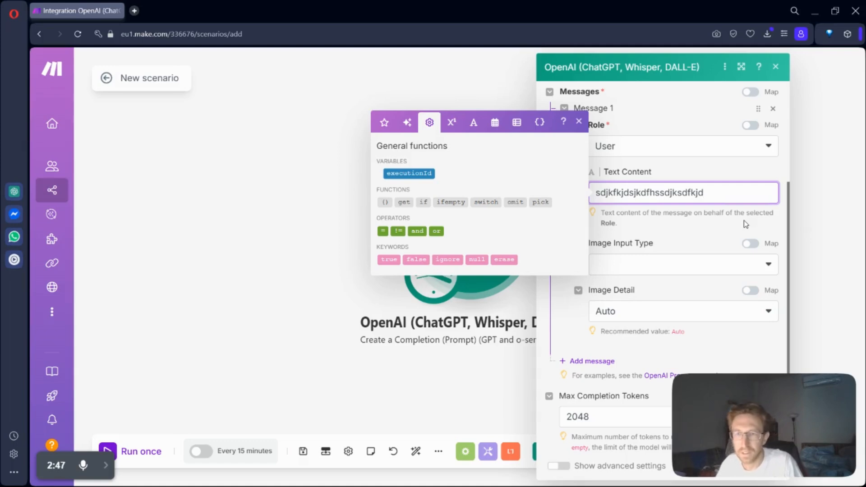
{"action": "left_click", "coordinate": [743, 220]}
Step: Set the user message's text content to "you are a helpful professional assistant for consultants."
{"action": "left_click", "coordinate": [711, 183]}
{"action": "key", "text": "ctrl+a"}
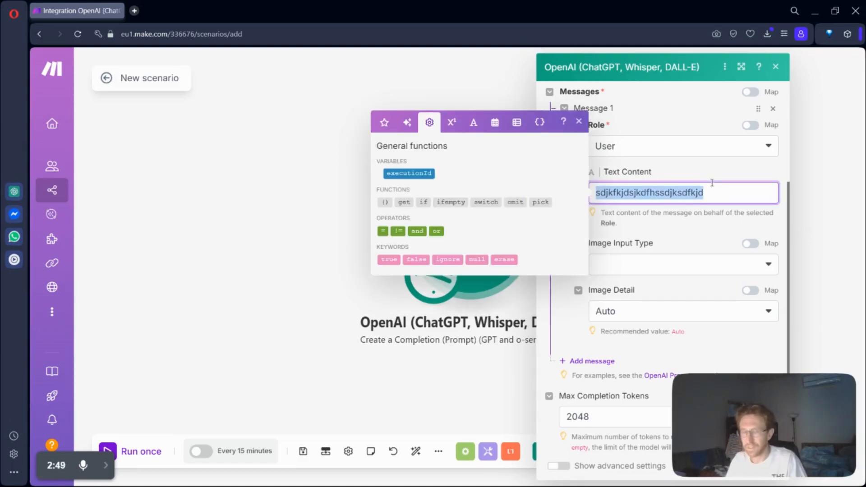
{"action": "type", "text": "y"}
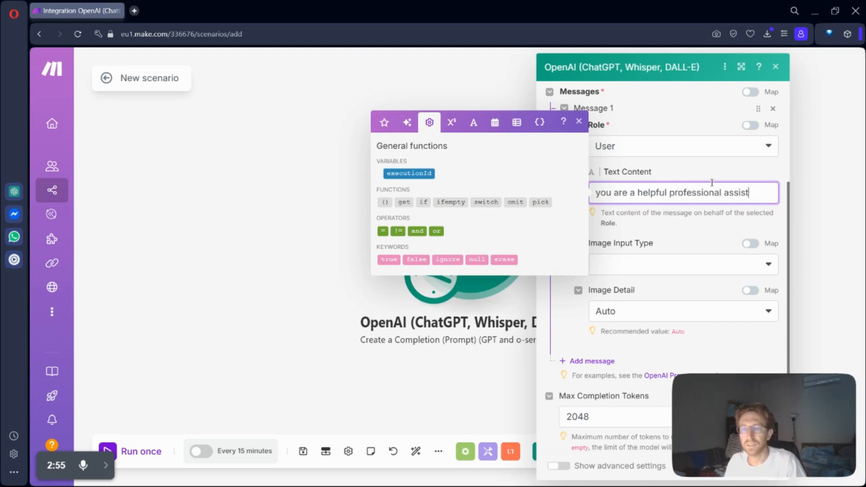
{"action": "key", "text": "BackSpace"}
{"action": "type", "text": "for"}
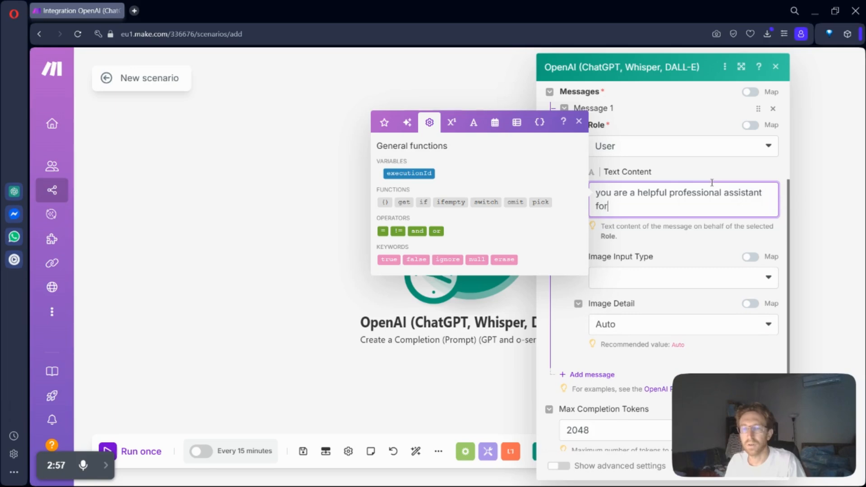
{"action": "type", "text": " consultant"}
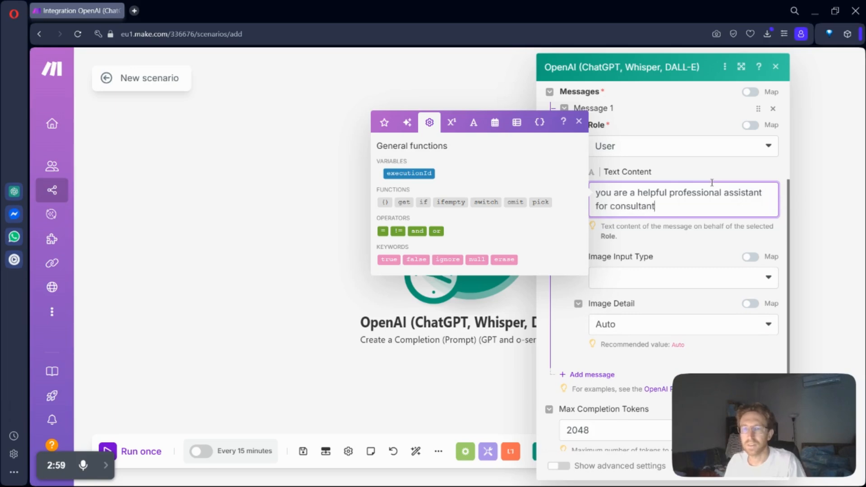
{"action": "type", "text": "s."}
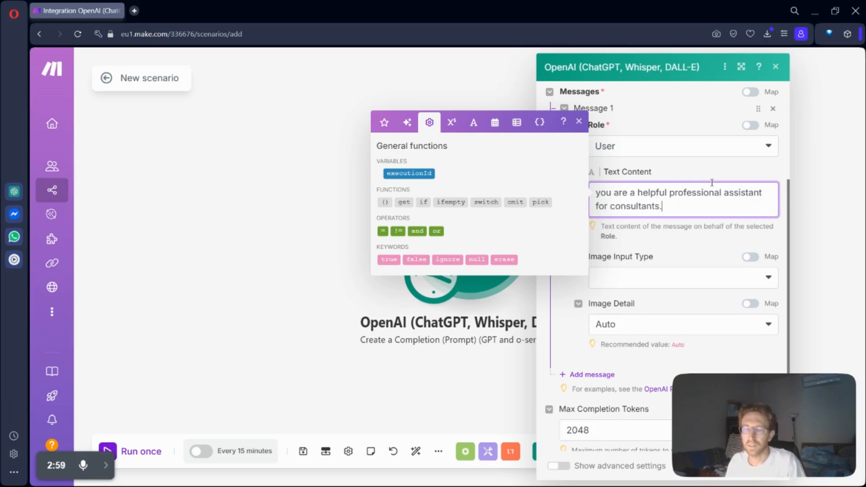
{"action": "left_click", "coordinate": [705, 226]}
Step: Try Image File as the message's image input type, reset it to Empty, and review the Image Detail options
{"action": "left_click", "coordinate": [700, 276]}
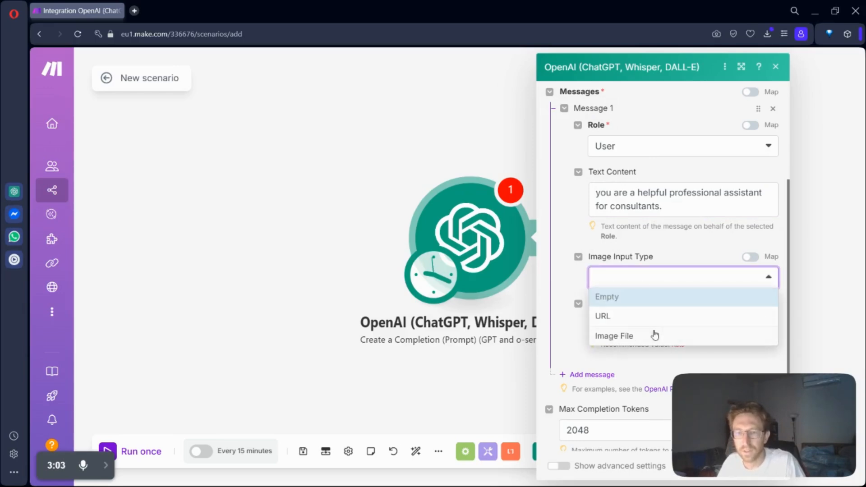
{"action": "left_click", "coordinate": [645, 336]}
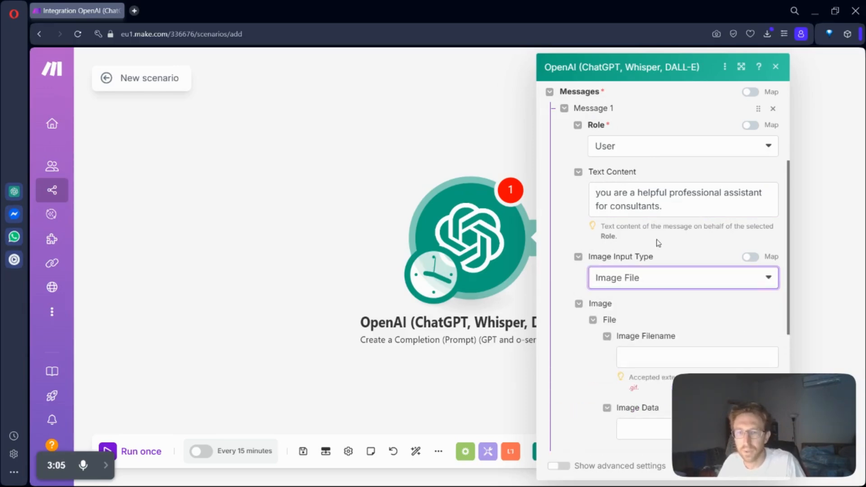
{"action": "left_click", "coordinate": [651, 279]}
{"action": "left_click", "coordinate": [616, 295]}
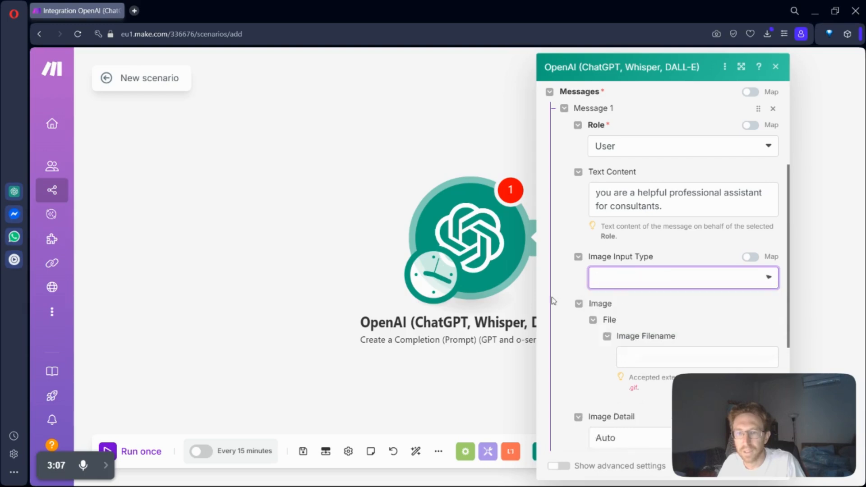
{"action": "scroll", "coordinate": [635, 347], "scroll_direction": "down", "scroll_amount": 2}
{"action": "left_click", "coordinate": [635, 232]}
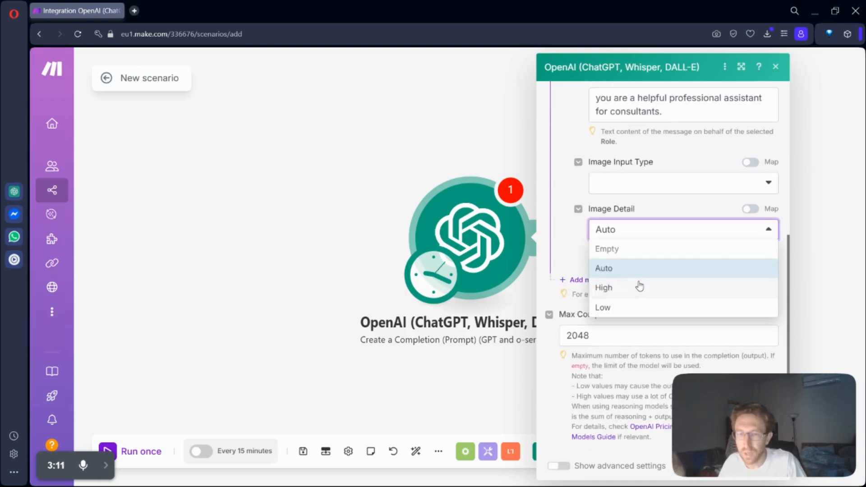
{"action": "left_click", "coordinate": [582, 248]}
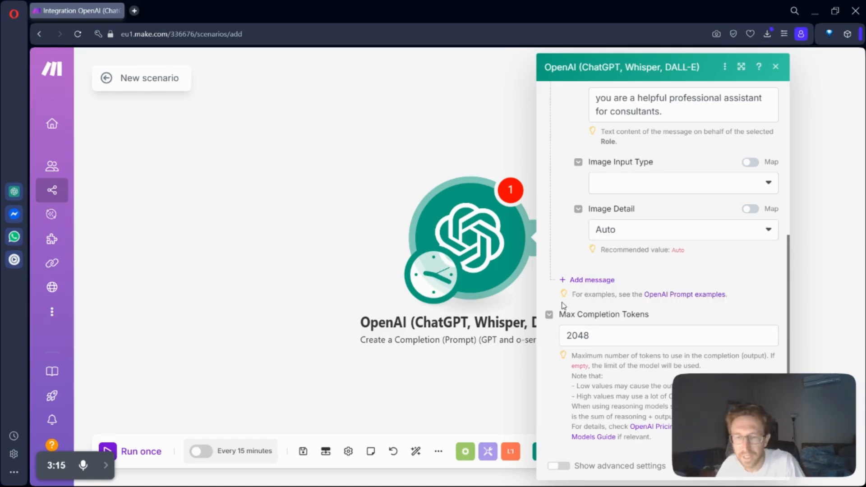
Step: Save the OpenAI module's settings and run the new scenario once
{"action": "mouse_move", "coordinate": [710, 395]}
{"action": "left_click_drag", "start_coordinate": [772, 409], "coordinate": [227, 163]}
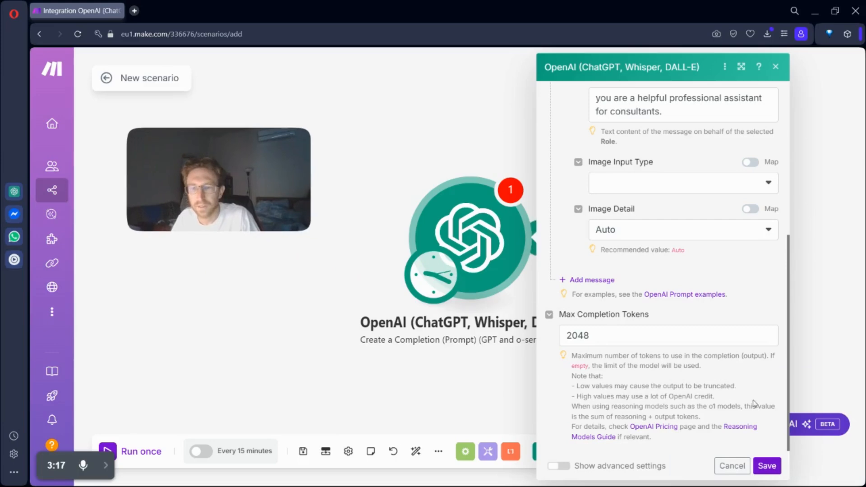
{"action": "left_click", "coordinate": [767, 465]}
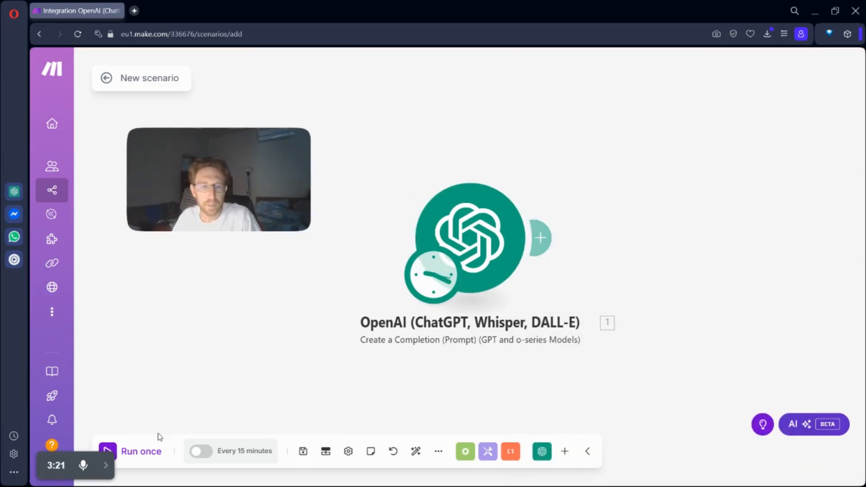
{"action": "left_click", "coordinate": [137, 452]}
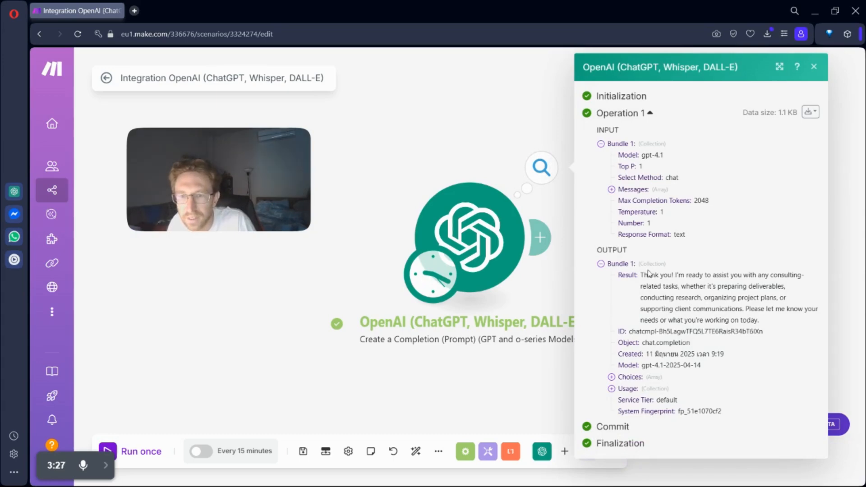
Step: Examine the result text in the OpenAI module's run output and close the output details
{"action": "left_click_drag", "start_coordinate": [643, 274], "coordinate": [793, 296]}
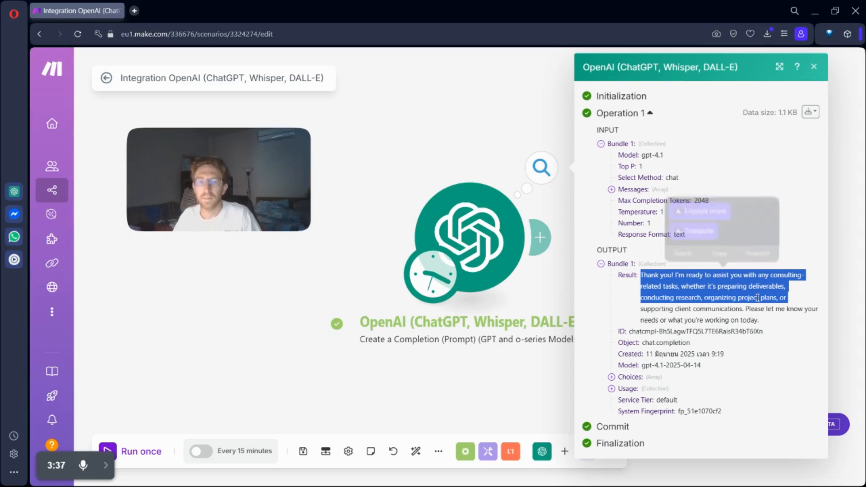
{"action": "left_click", "coordinate": [737, 307]}
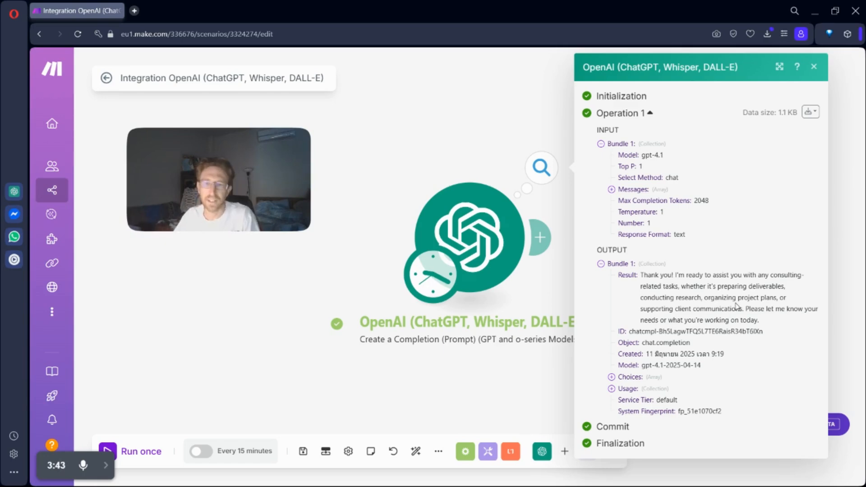
{"action": "left_click", "coordinate": [492, 126]}
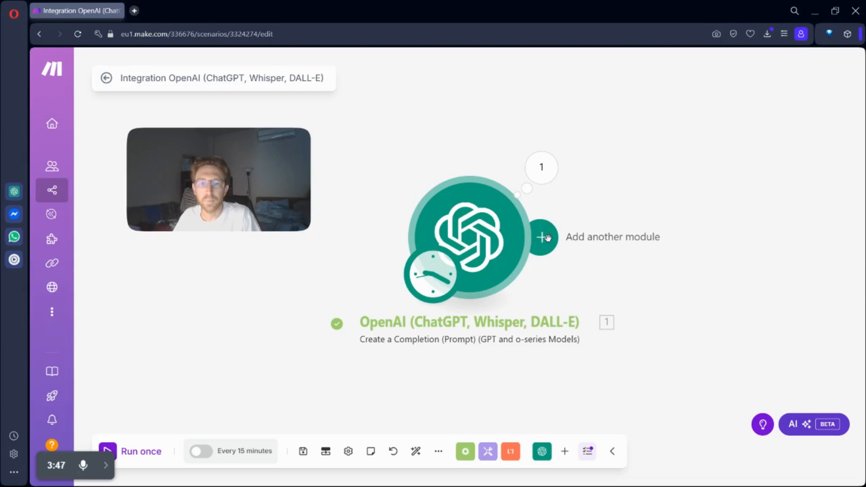
Step: Add an Airtable Create a Record module after the OpenAI module and open its list of bases
{"action": "left_click", "coordinate": [542, 237]}
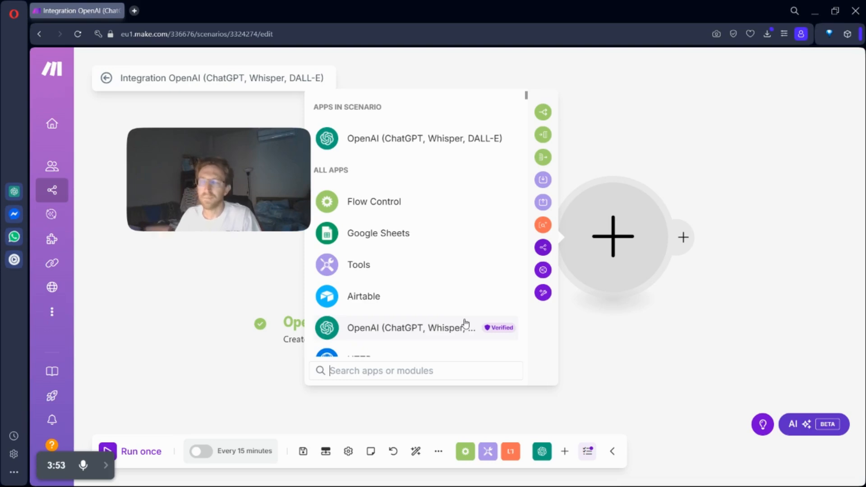
{"action": "scroll", "coordinate": [497, 299], "scroll_direction": "down", "scroll_amount": 1}
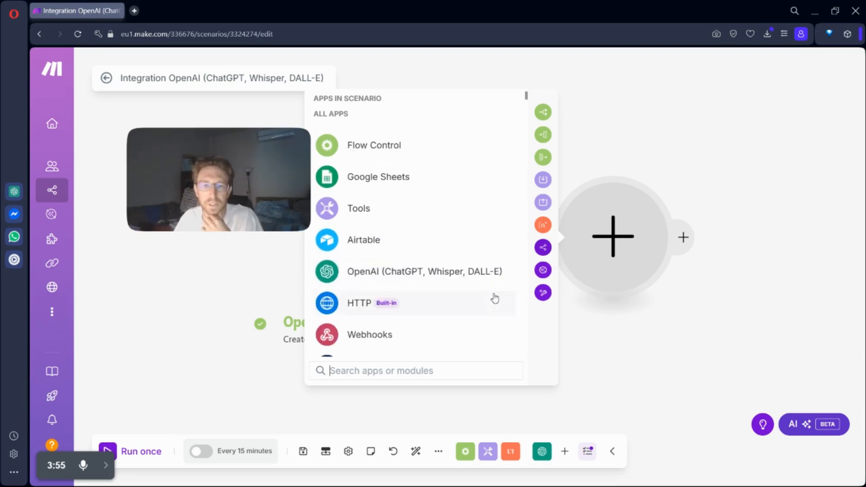
{"action": "left_click", "coordinate": [367, 252]}
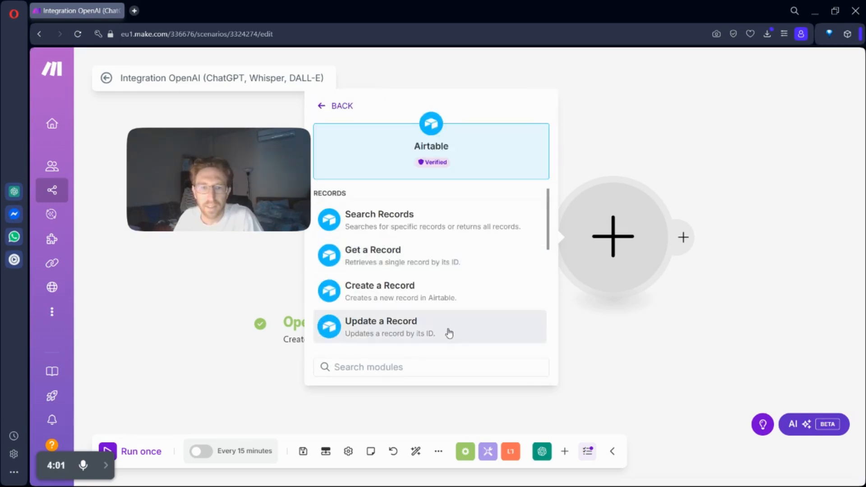
{"action": "left_click", "coordinate": [408, 295]}
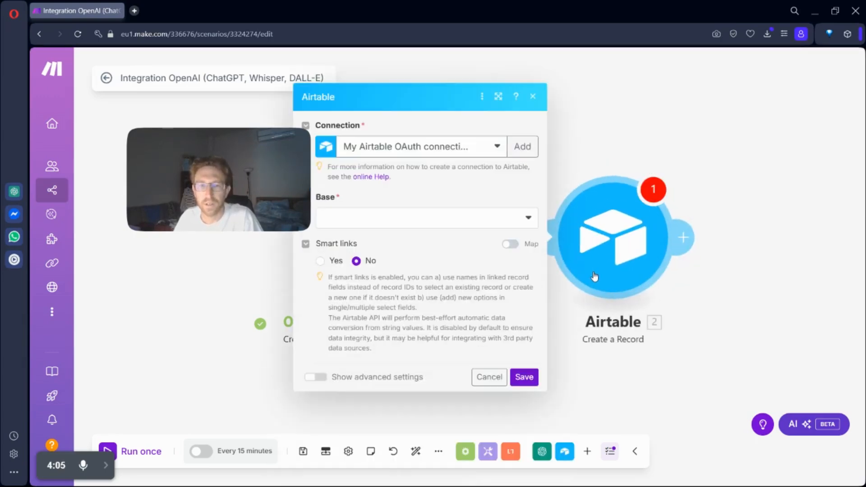
{"action": "left_click", "coordinate": [396, 219]}
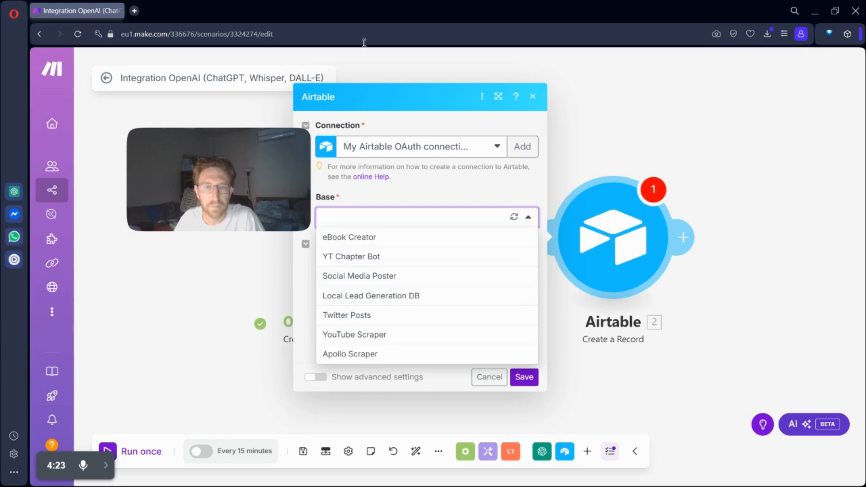
Step: Open Airtable in a new browser tab, create a base from scratch, and dismiss the getting-started guide
{"action": "key", "text": "ctrl+t"}
{"action": "type", "text": "airtable.com"}
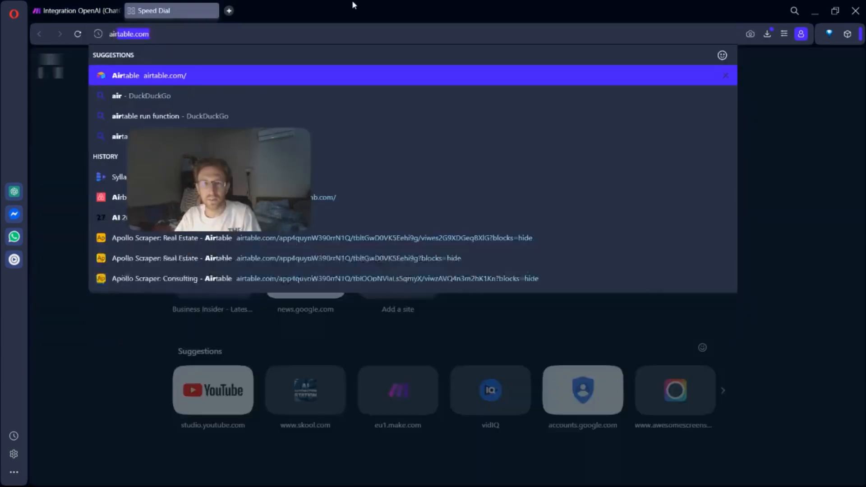
{"action": "key", "text": "Return"}
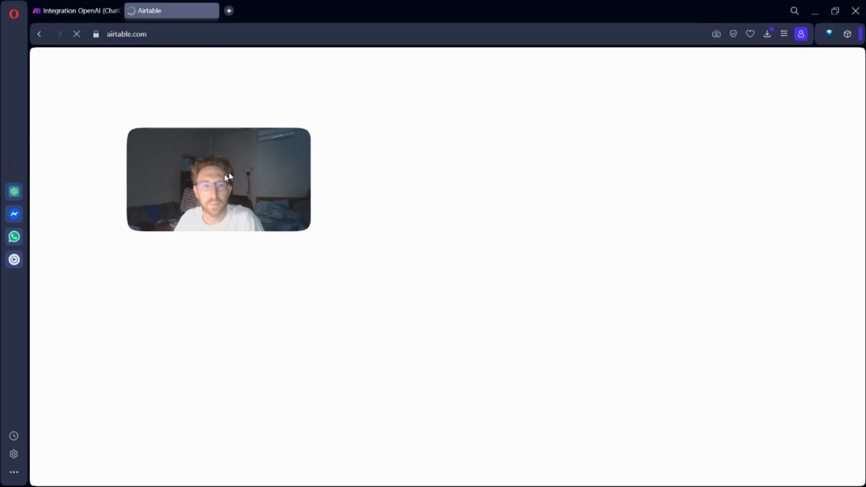
{"action": "left_click_drag", "start_coordinate": [142, 184], "coordinate": [618, 365]}
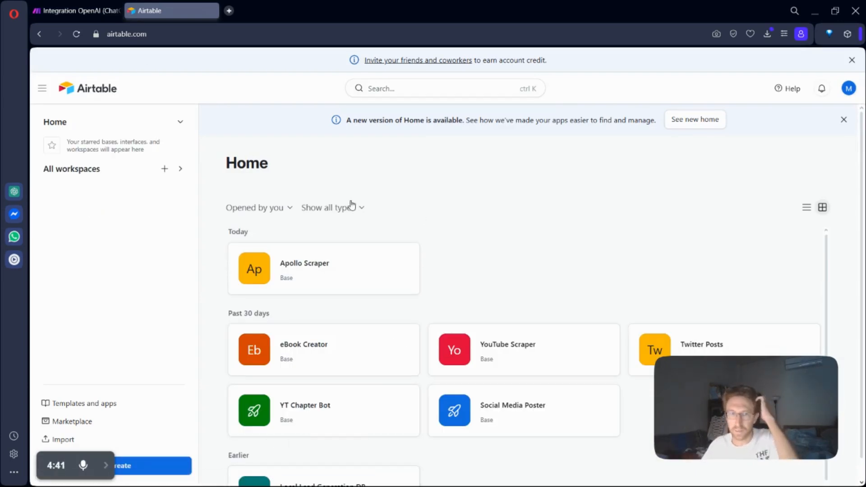
{"action": "left_click", "coordinate": [142, 466]}
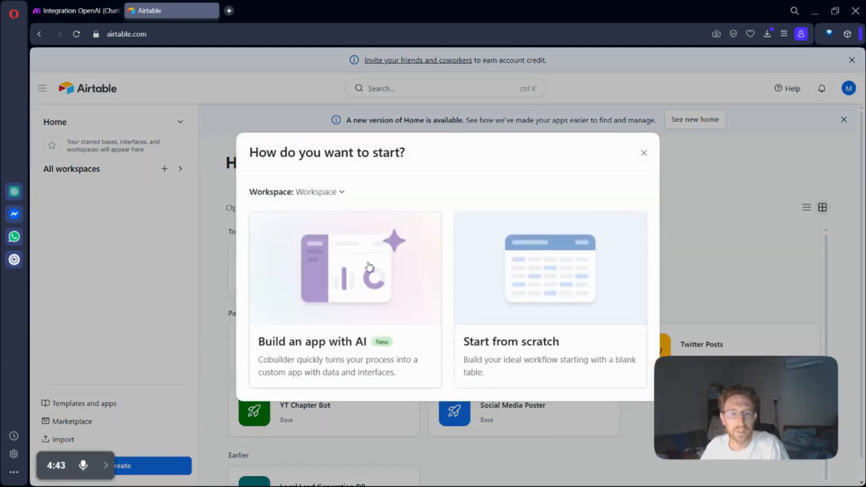
{"action": "left_click", "coordinate": [558, 289]}
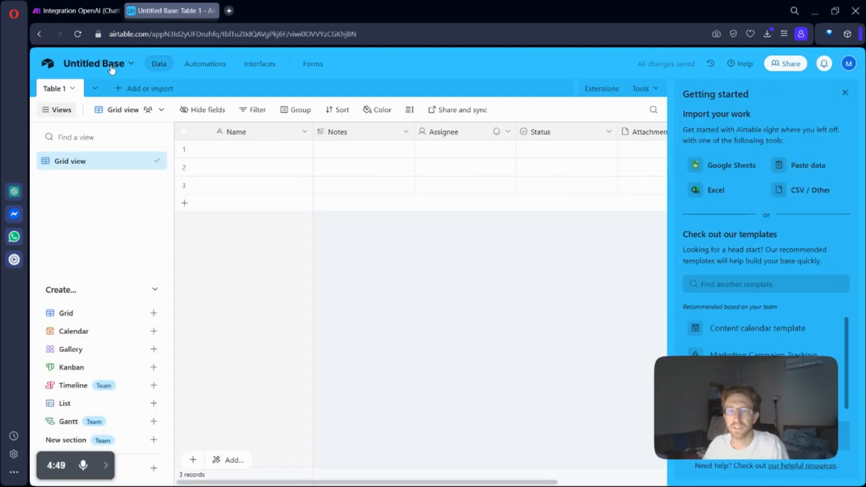
{"action": "left_click", "coordinate": [846, 93]}
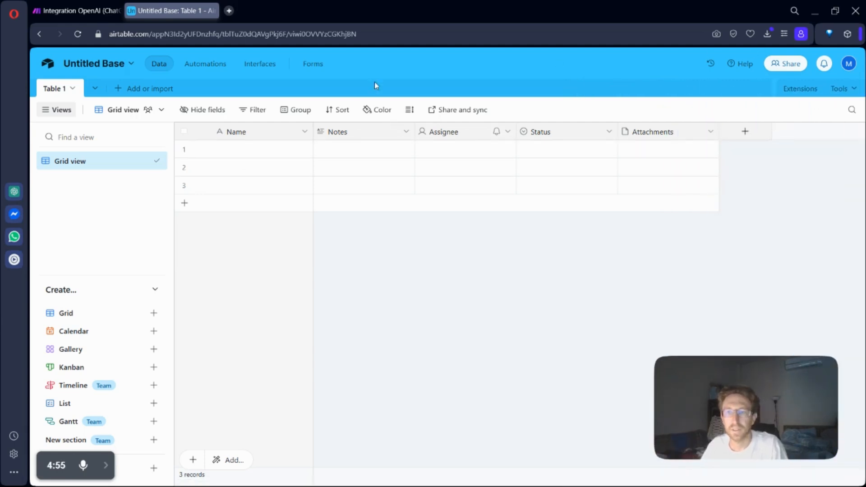
Step: Back in Make, refresh the Airtable module's base list and select Untitled Base with Table 1
{"action": "left_click", "coordinate": [82, 5]}
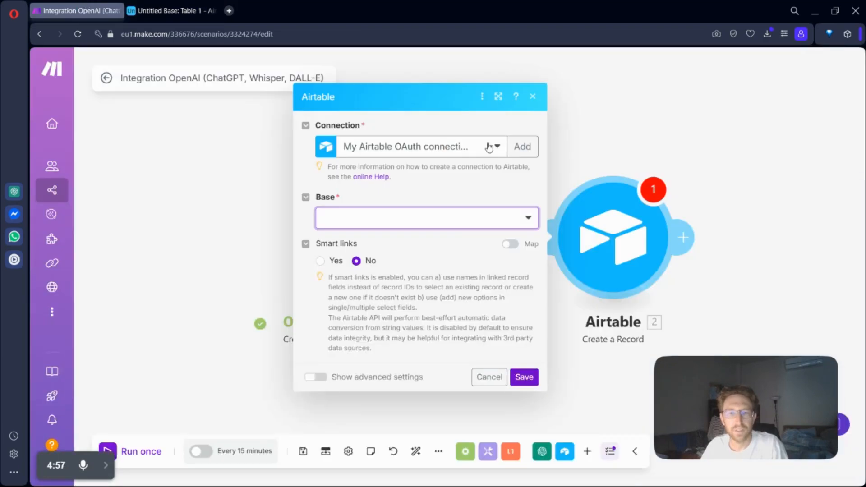
{"action": "left_click", "coordinate": [530, 221]}
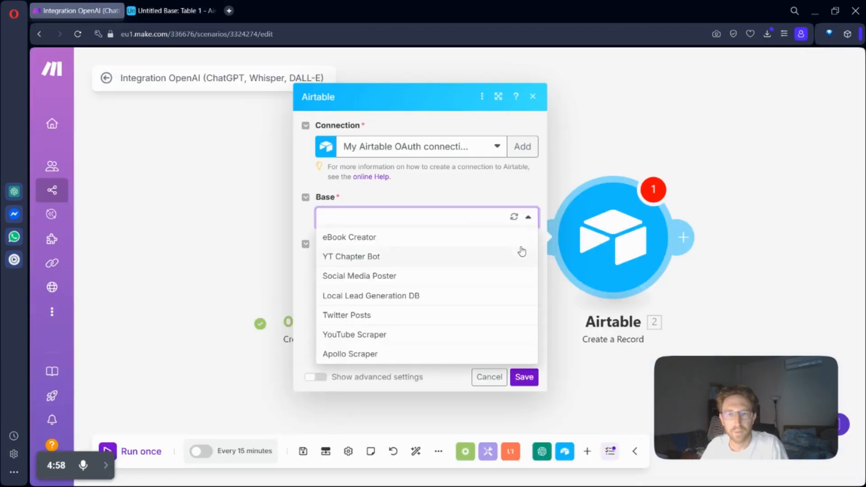
{"action": "left_click", "coordinate": [515, 218]}
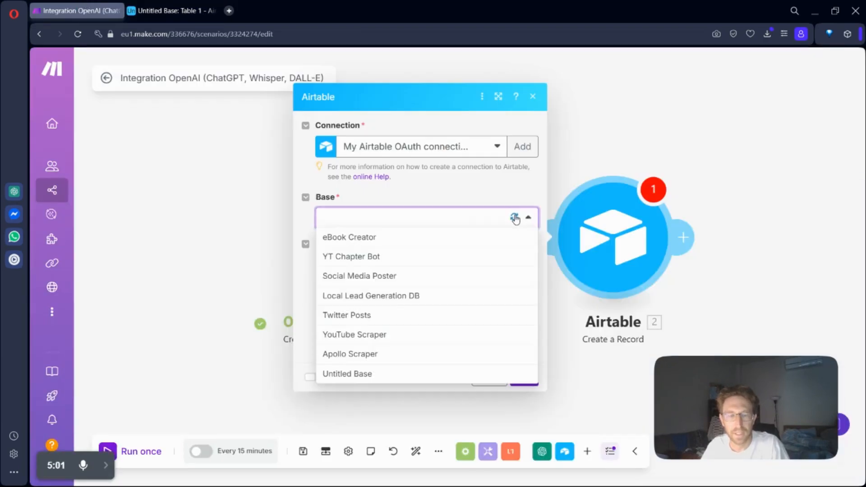
{"action": "left_click", "coordinate": [377, 379]}
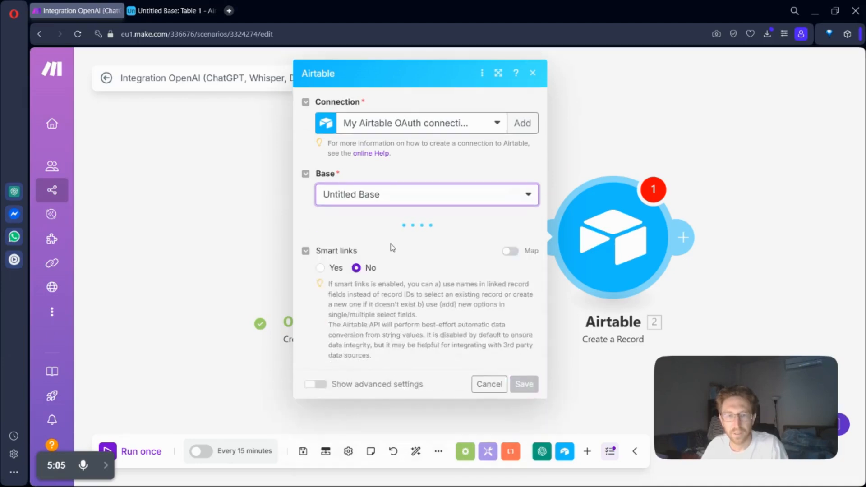
{"action": "left_click", "coordinate": [372, 248]}
{"action": "left_click", "coordinate": [365, 258]}
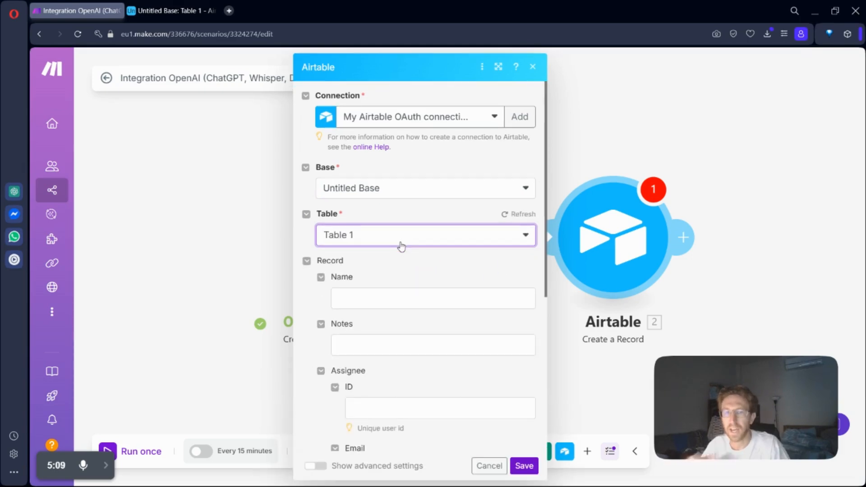
Step: Map the OpenAI module's Result to the record's Name field and save the Airtable module
{"action": "left_click", "coordinate": [381, 301]}
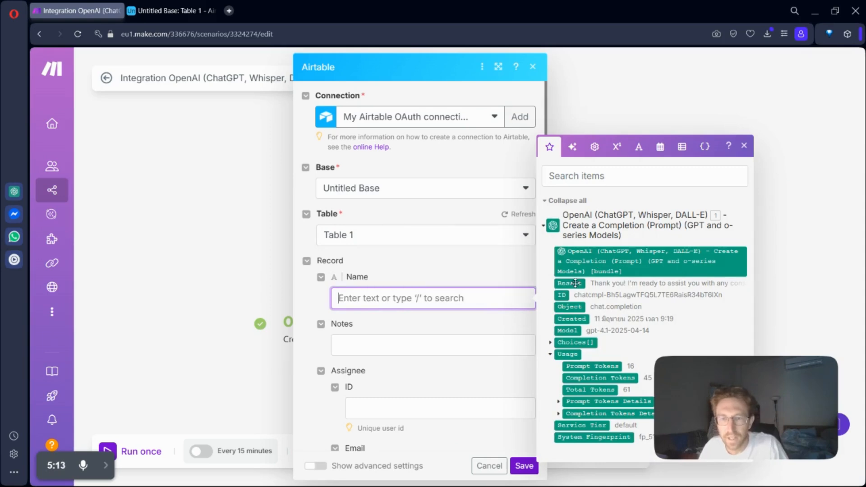
{"action": "left_click_drag", "start_coordinate": [575, 283], "coordinate": [423, 302]}
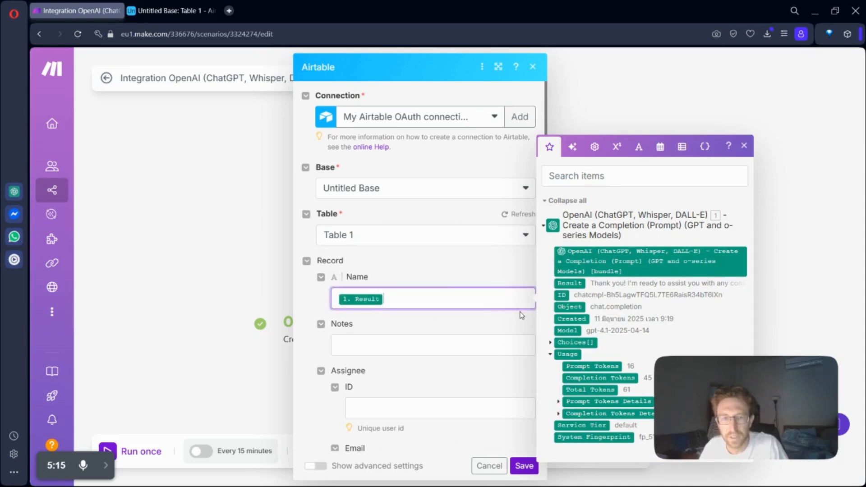
{"action": "scroll", "coordinate": [432, 360], "scroll_direction": "down", "scroll_amount": 3}
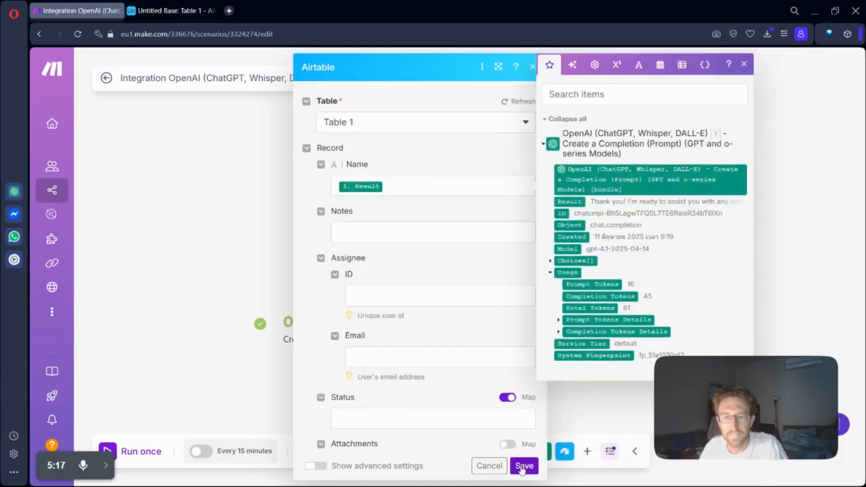
{"action": "left_click", "coordinate": [524, 466]}
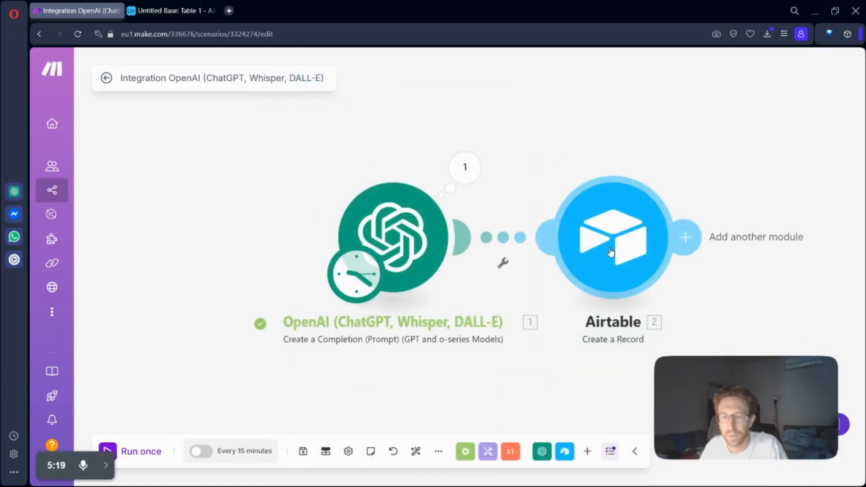
Step: Run the scenario once, then switch to the Airtable base and widen Table 1's Name column to show the new record's text
{"action": "left_click", "coordinate": [134, 458]}
{"action": "left_click", "coordinate": [191, 4]}
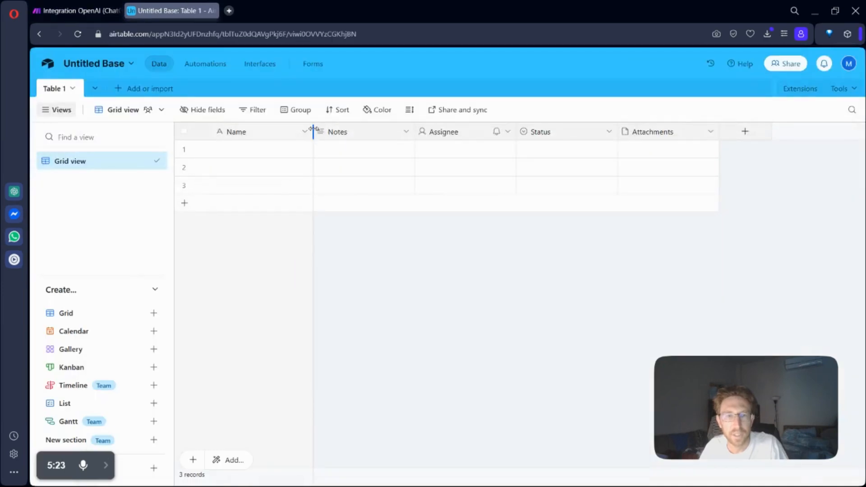
{"action": "left_click_drag", "start_coordinate": [313, 131], "coordinate": [452, 135]}
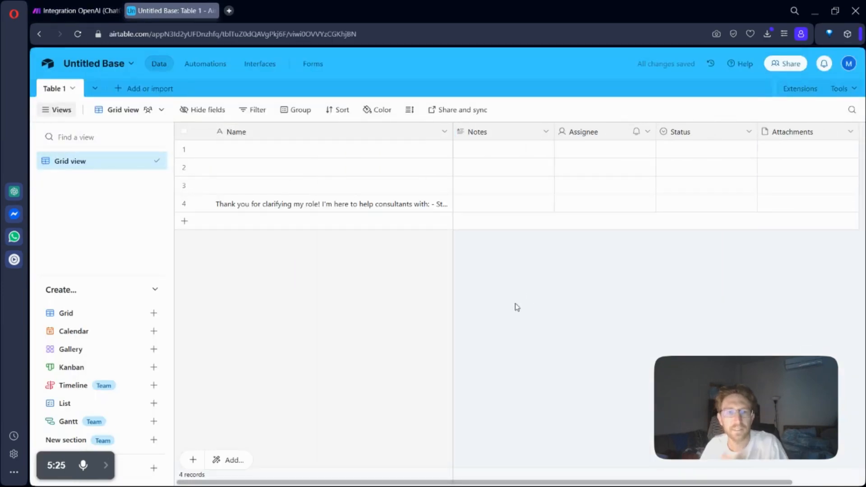
{"action": "left_click", "coordinate": [304, 207]}
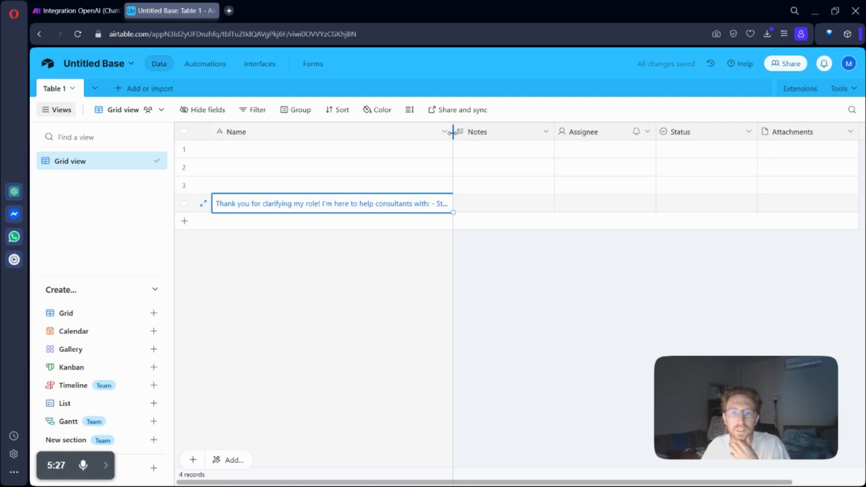
{"action": "left_click_drag", "start_coordinate": [452, 131], "coordinate": [760, 123]}
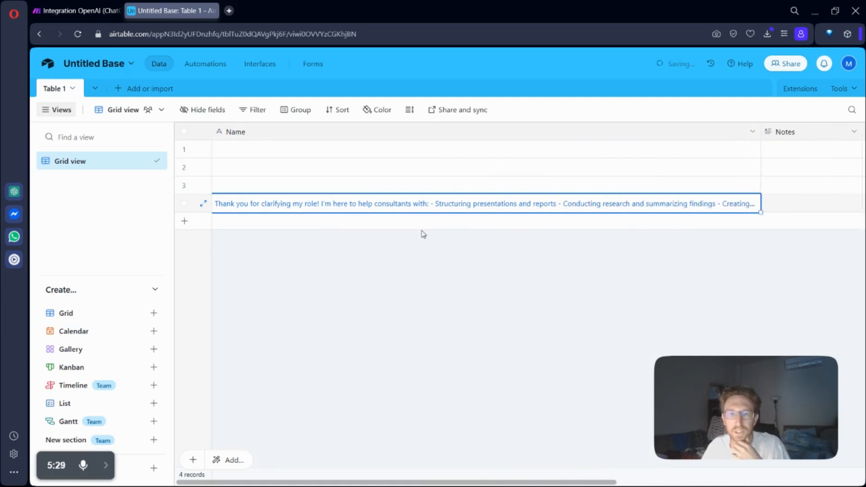
Step: Examine the full text in the new record's Name cell and leave the cell without editing it
{"action": "double_click", "coordinate": [465, 208]}
{"action": "left_click", "coordinate": [452, 203]}
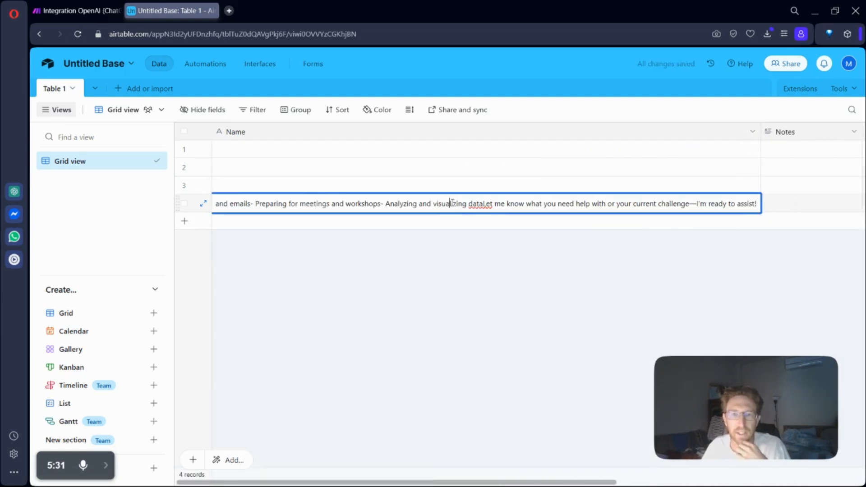
{"action": "left_click_drag", "start_coordinate": [544, 196], "coordinate": [150, 188]}
{"action": "left_click", "coordinate": [353, 282]}
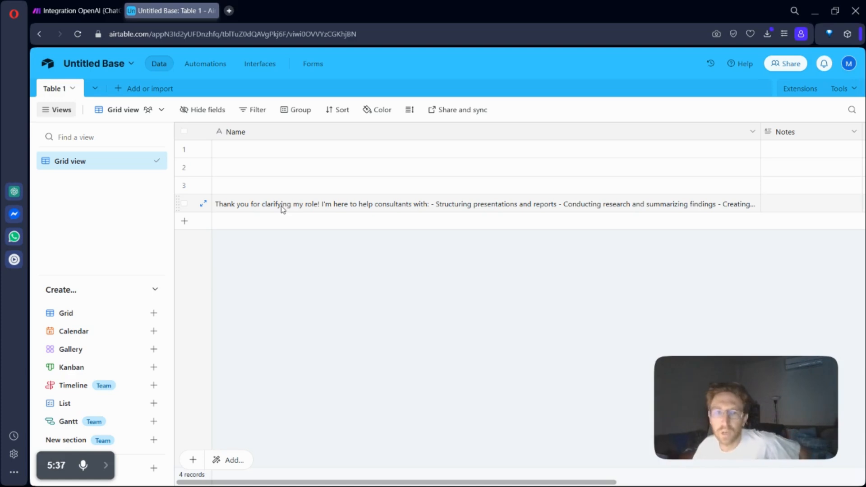
Step: Return to the Make scenario and view the OpenAI completion module's settings, closing them without changes
{"action": "left_click", "coordinate": [77, 10]}
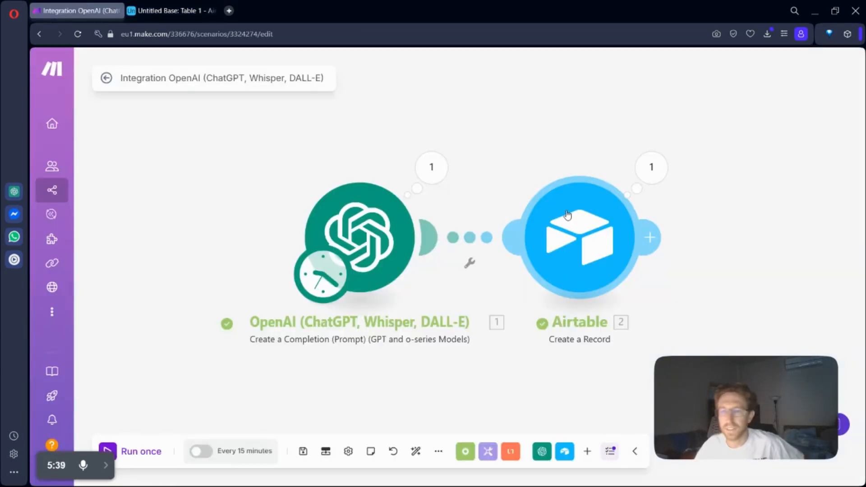
{"action": "left_click", "coordinate": [354, 251]}
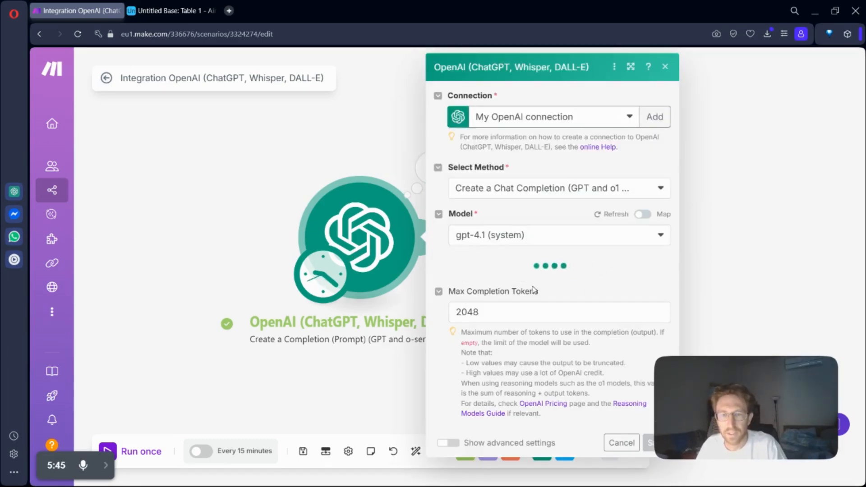
{"action": "left_click", "coordinate": [332, 143]}
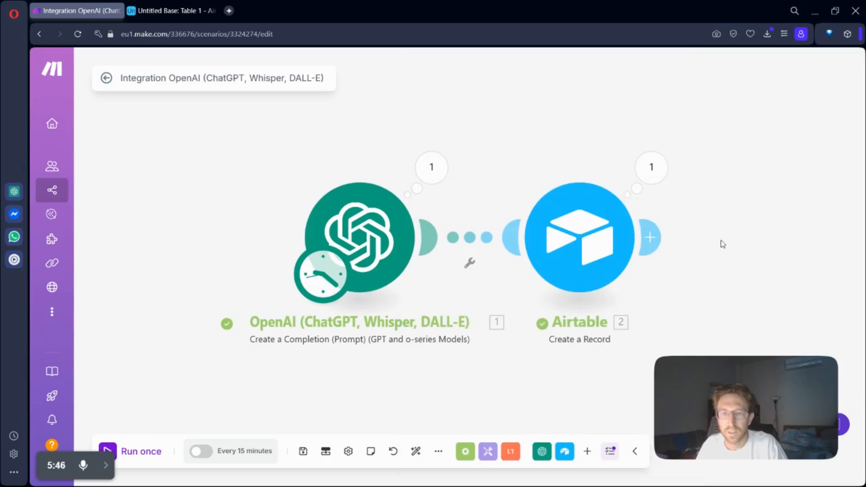
Step: Add an OpenAI Generate an Image module after the Airtable module, searching its modules for "ima"
{"action": "left_click", "coordinate": [653, 237]}
{"action": "left_click", "coordinate": [440, 144]}
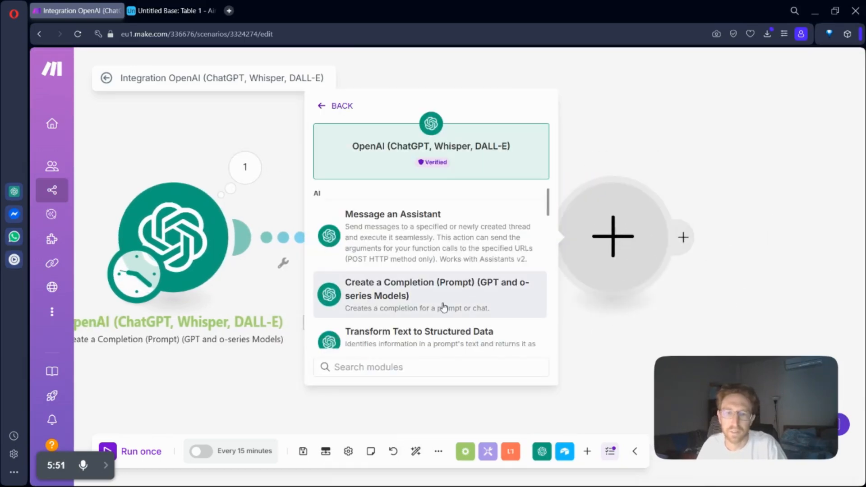
{"action": "type", "text": "ima"}
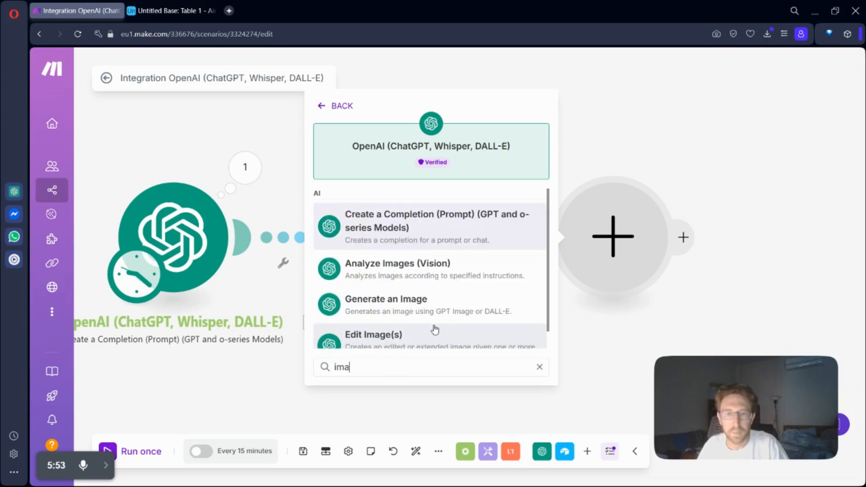
{"action": "left_click", "coordinate": [405, 305]}
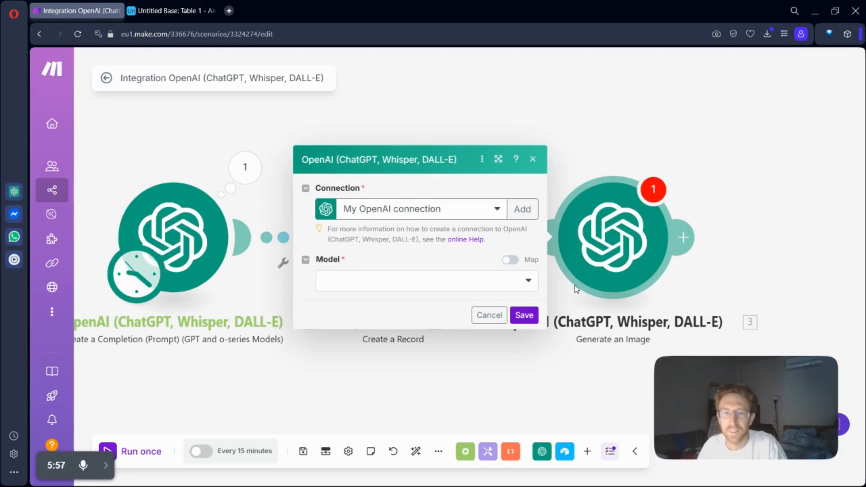
Step: Configure the Generate an Image module with the Dall-E 3 model and the Airtable record's Name as its prompt, and save it
{"action": "left_click", "coordinate": [388, 288]}
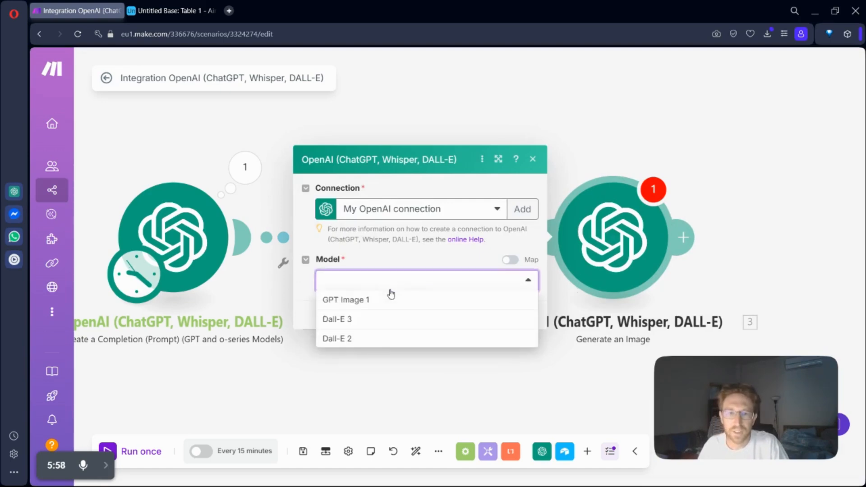
{"action": "left_click", "coordinate": [356, 319]}
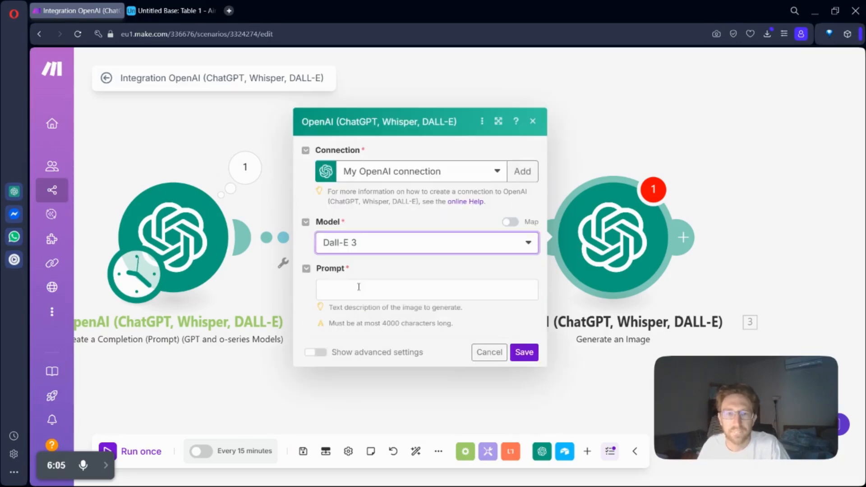
{"action": "left_click", "coordinate": [359, 289]}
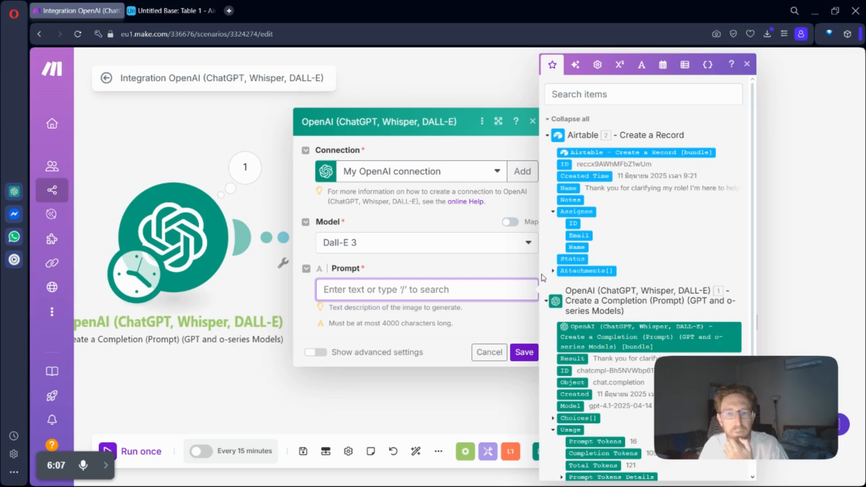
{"action": "scroll", "coordinate": [571, 303], "scroll_direction": "down", "scroll_amount": 2}
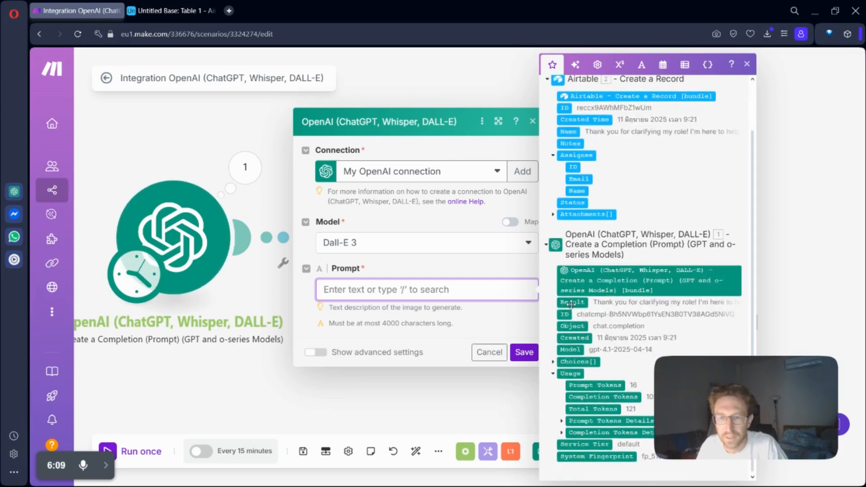
{"action": "left_click_drag", "start_coordinate": [571, 303], "coordinate": [433, 291]}
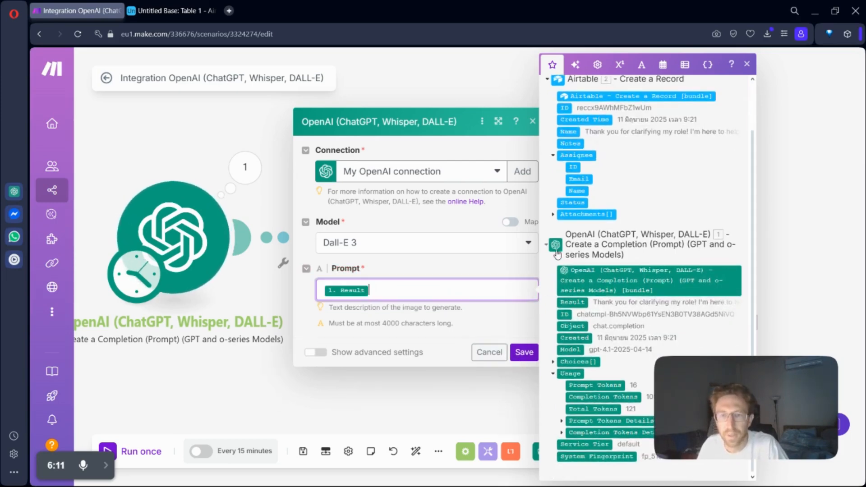
{"action": "key", "text": "BackSpace"}
{"action": "scroll", "coordinate": [645, 154], "scroll_direction": "up", "scroll_amount": 2}
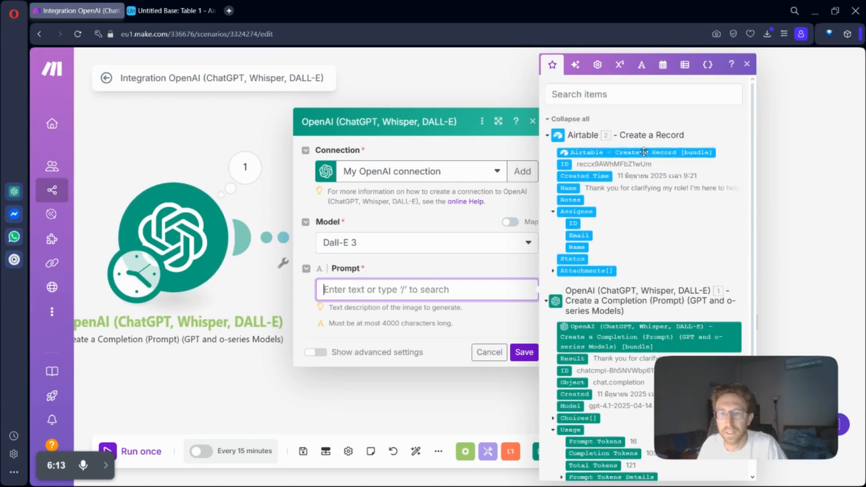
{"action": "left_click_drag", "start_coordinate": [571, 189], "coordinate": [400, 292]}
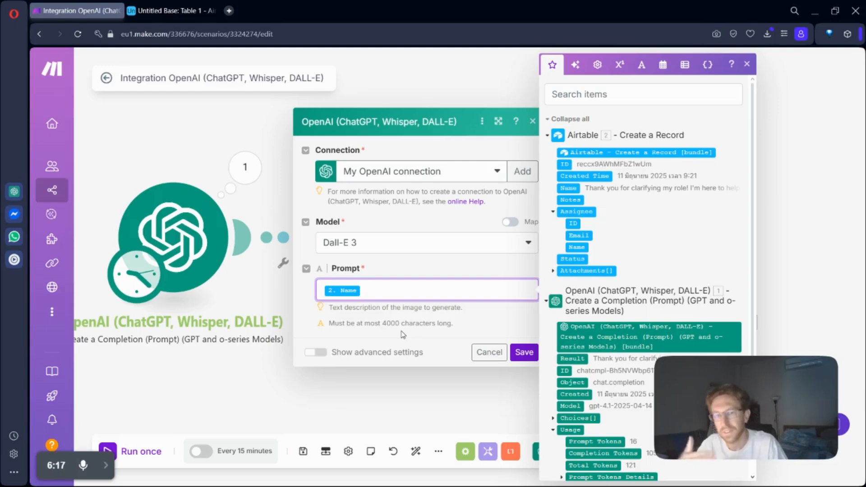
{"action": "left_click", "coordinate": [522, 353]}
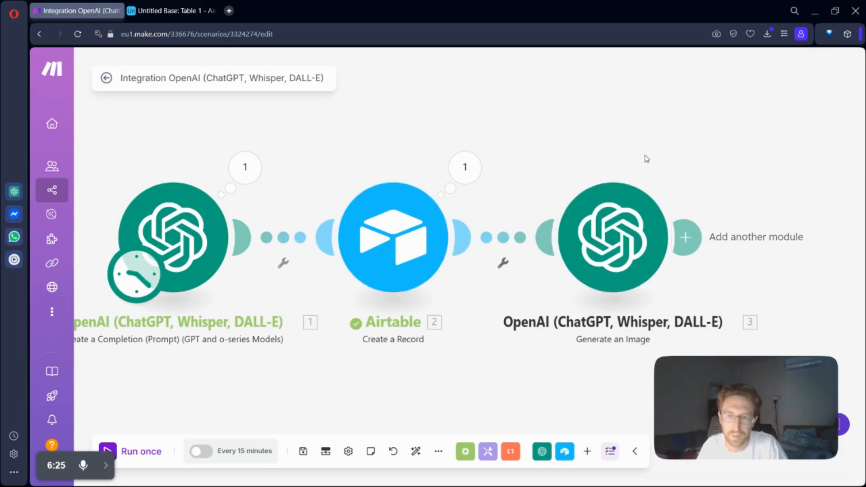
Step: Add a Facebook Pages Create a Post with Photos module after the Generate an Image module
{"action": "left_click_drag", "start_coordinate": [644, 158], "coordinate": [424, 137]}
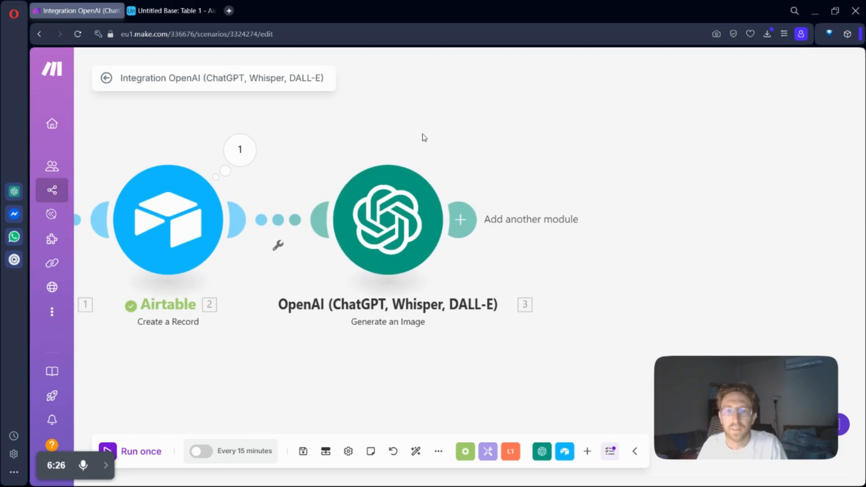
{"action": "left_click", "coordinate": [462, 218]}
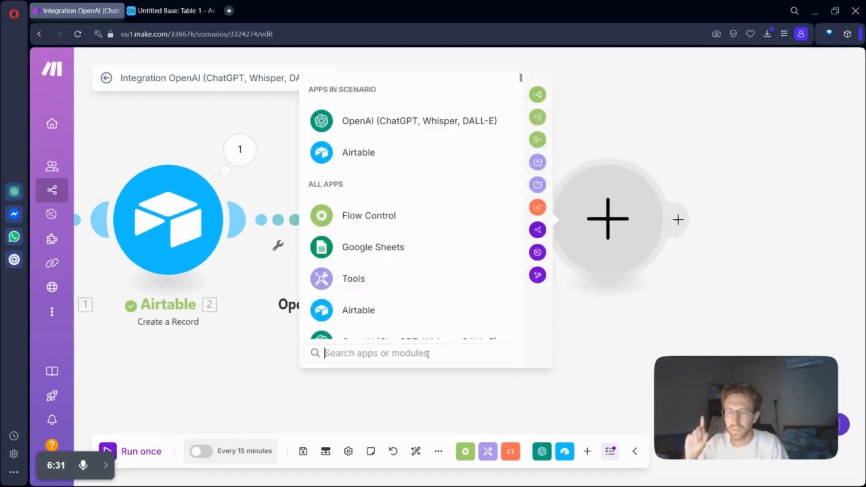
{"action": "type", "text": "fac"}
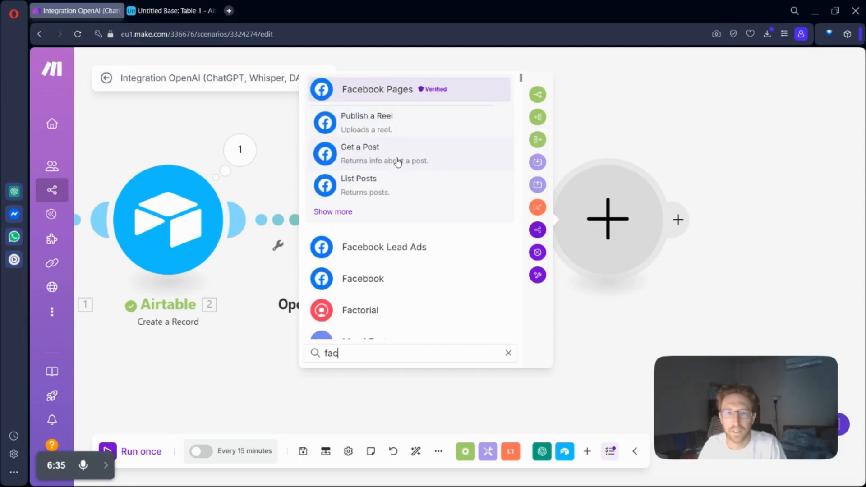
{"action": "left_click", "coordinate": [342, 213]}
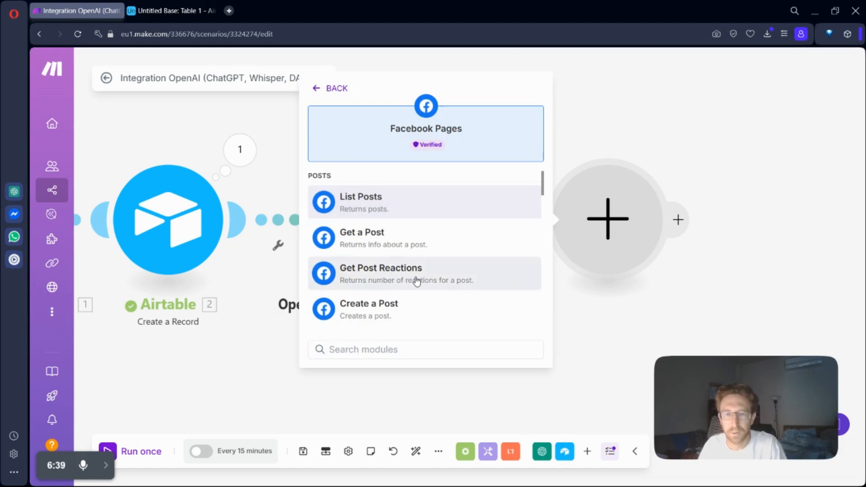
{"action": "scroll", "coordinate": [421, 281], "scroll_direction": "down", "scroll_amount": 2}
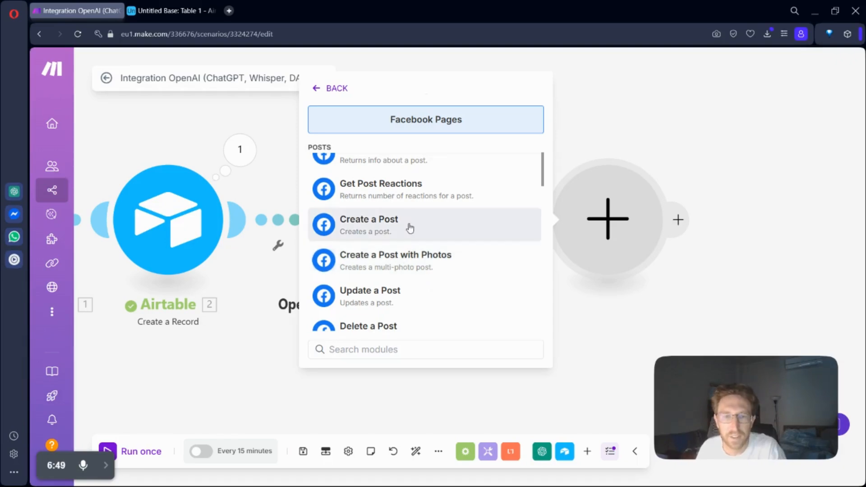
{"action": "scroll", "coordinate": [407, 280], "scroll_direction": "down", "scroll_amount": 1}
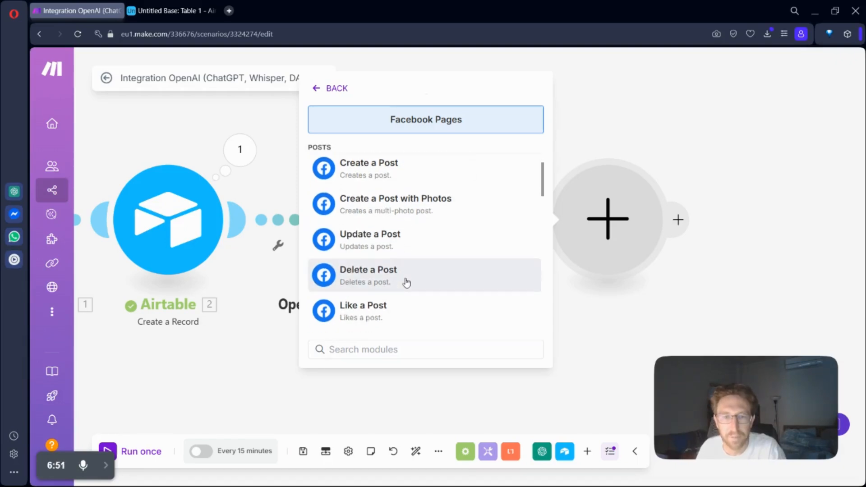
{"action": "type", "text": "photo"}
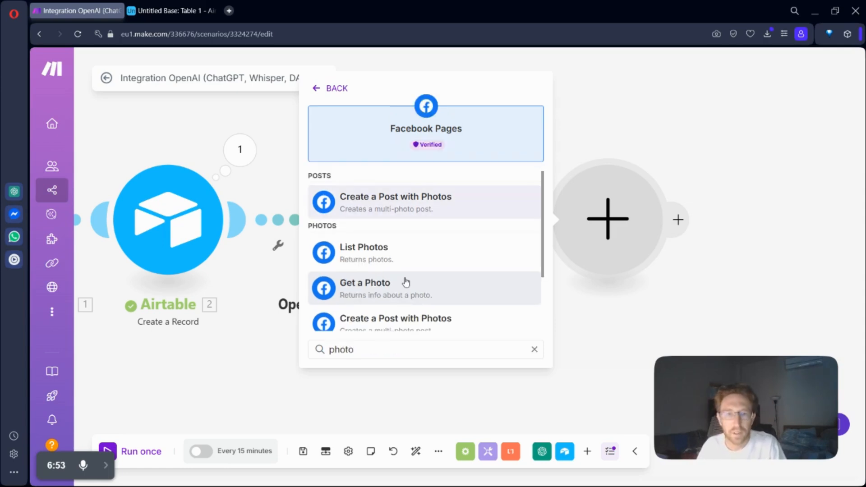
{"action": "scroll", "coordinate": [408, 288], "scroll_direction": "down", "scroll_amount": 1}
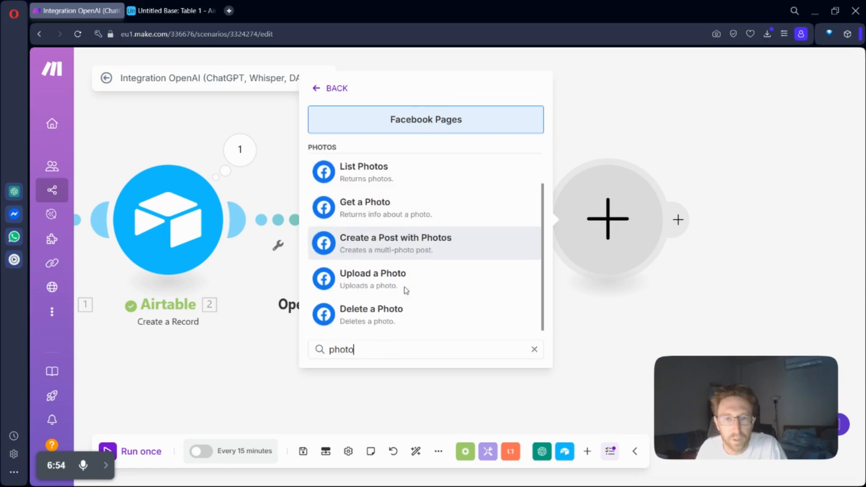
{"action": "left_click", "coordinate": [428, 248]}
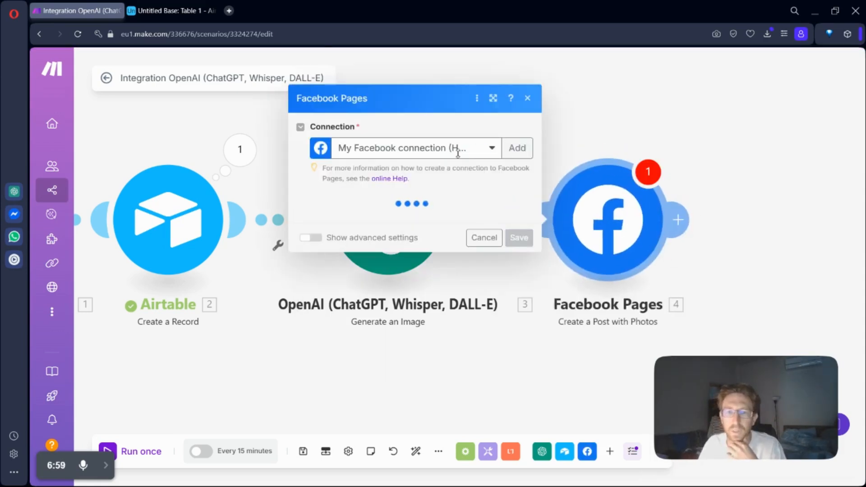
Step: Choose Be Remote Consulting (Ko Samui) as the page for the Facebook post, using the existing Facebook connection
{"action": "left_click", "coordinate": [459, 156]}
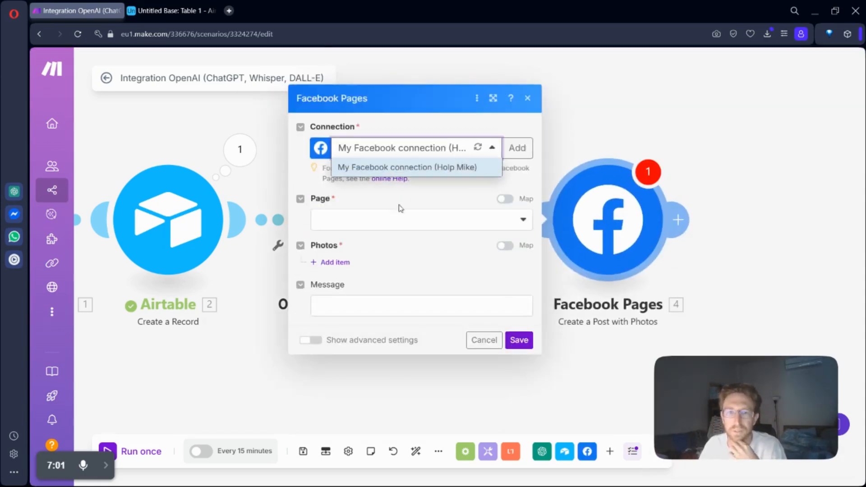
{"action": "left_click", "coordinate": [346, 221]}
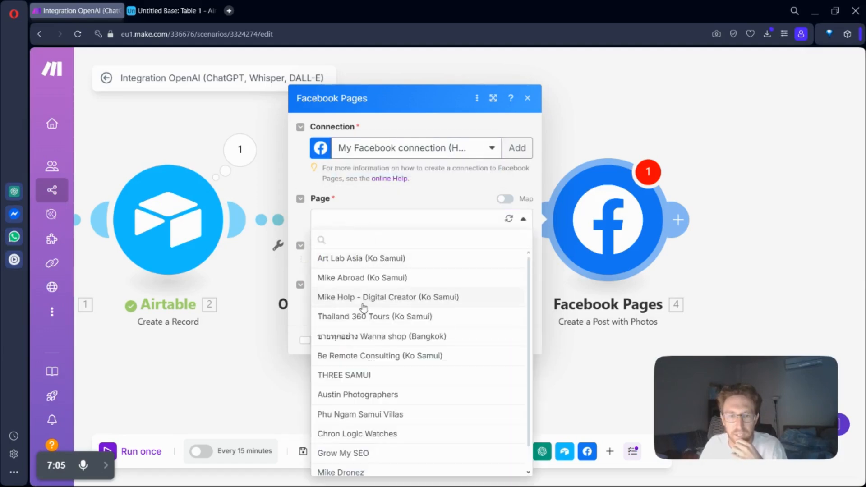
{"action": "left_click", "coordinate": [414, 360]}
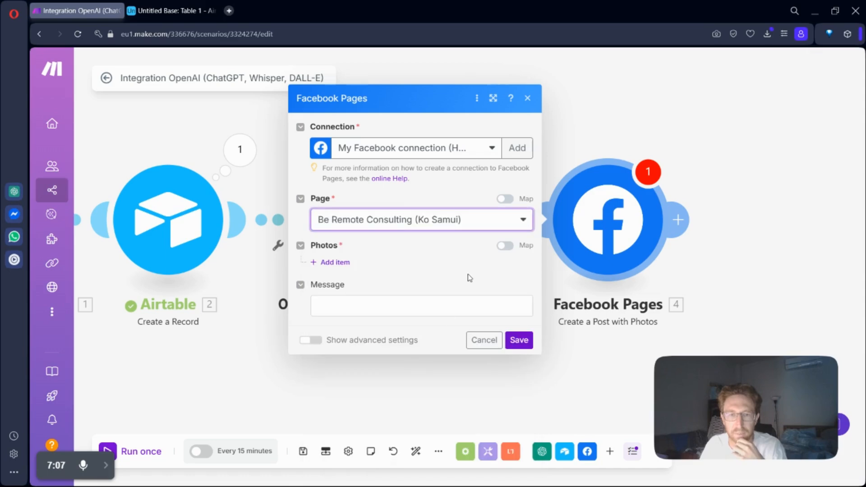
Step: Add a photo item to the Facebook post, keeping "upload a photo" with the file from the OpenAI Generate an Image module
{"action": "left_click", "coordinate": [334, 262]}
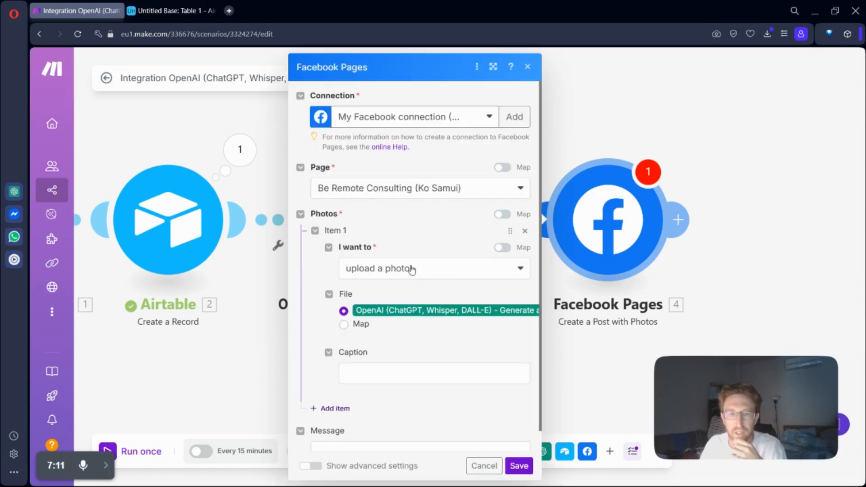
{"action": "left_click", "coordinate": [410, 270]}
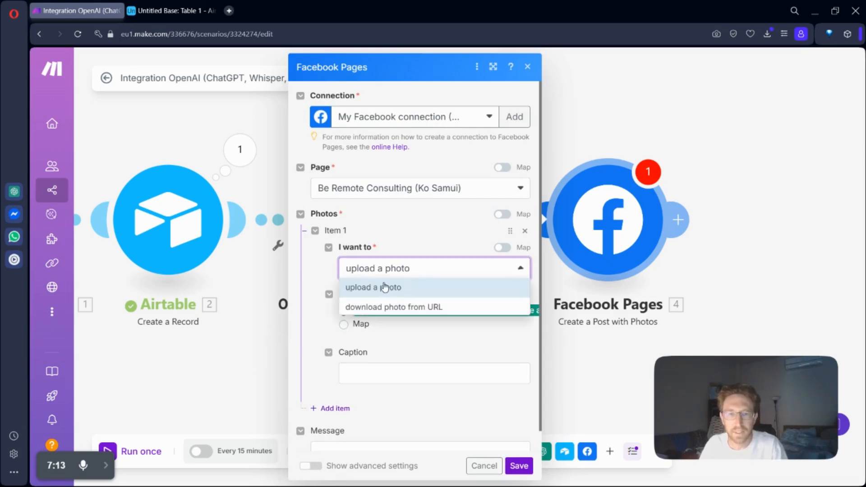
{"action": "left_click", "coordinate": [407, 271]}
{"action": "left_click", "coordinate": [396, 269]}
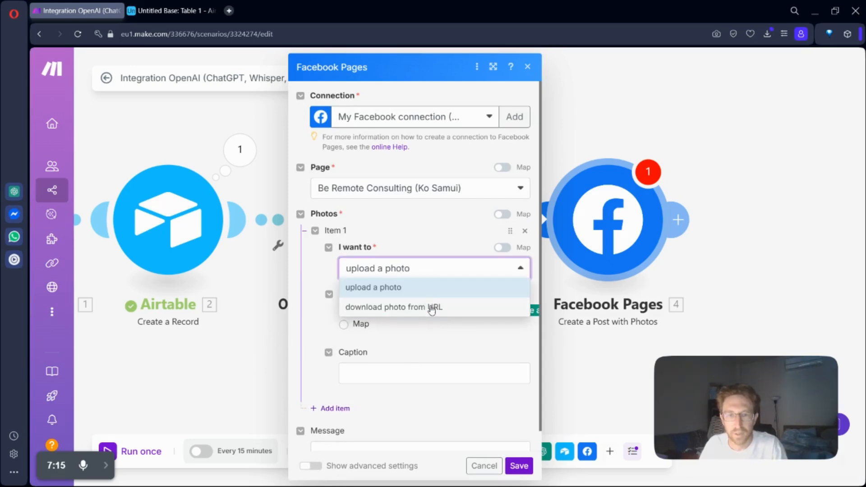
{"action": "left_click", "coordinate": [423, 268]}
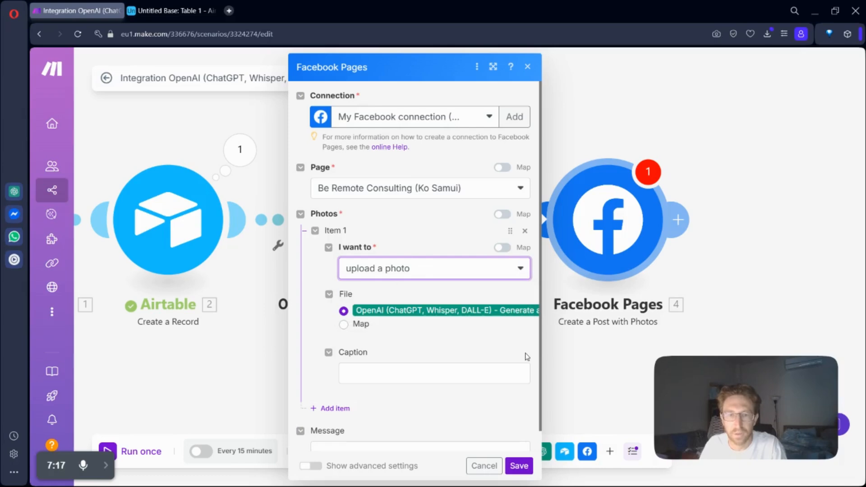
Step: Map the OpenAI completion's Result into the Facebook post's message and save the module
{"action": "scroll", "coordinate": [451, 378], "scroll_direction": "down", "scroll_amount": 1}
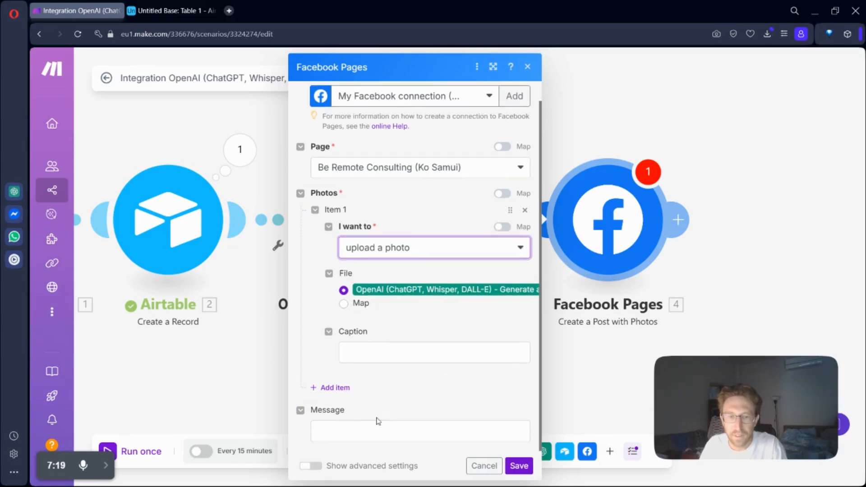
{"action": "left_click", "coordinate": [397, 430]}
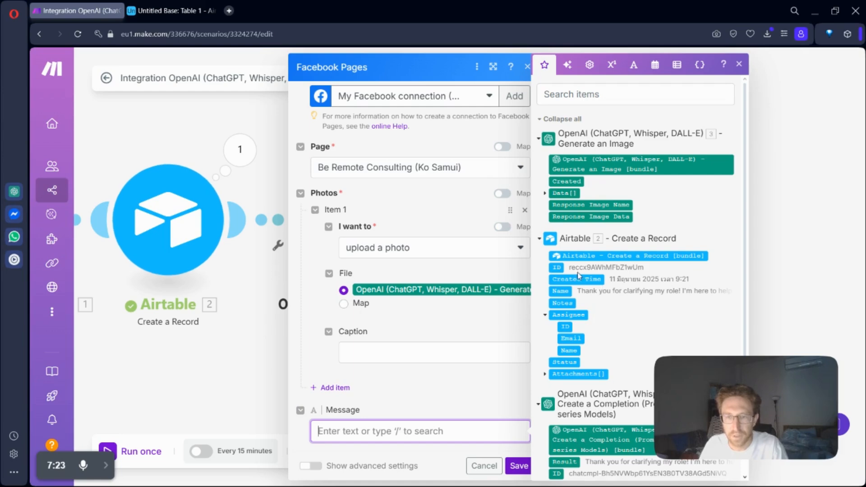
{"action": "left_click", "coordinate": [564, 461]}
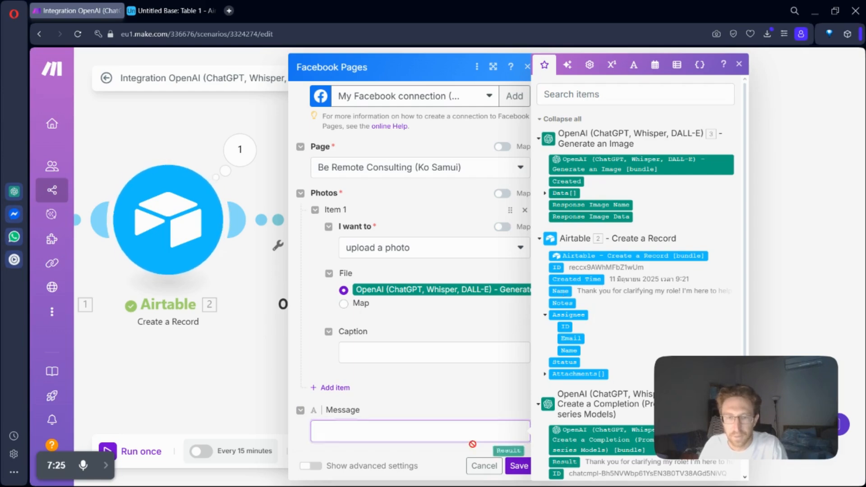
{"action": "left_click", "coordinate": [519, 466]}
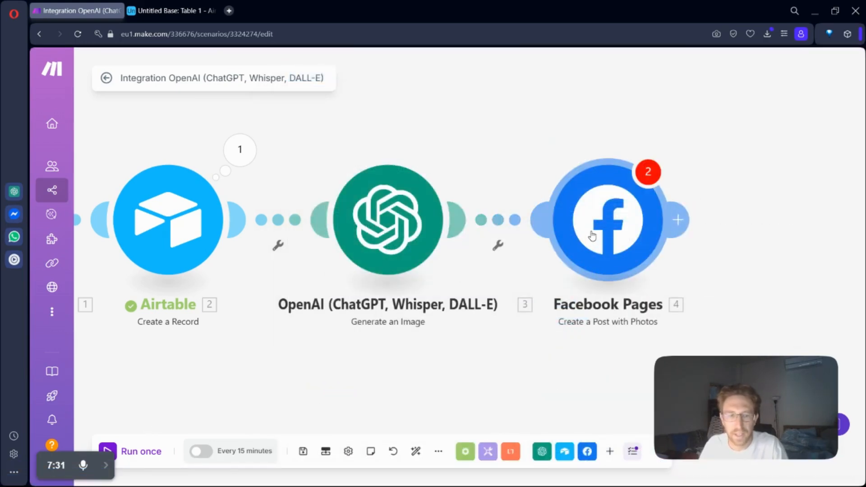
Step: Try to run the scenario once and dismiss the messages dialog
{"action": "left_click", "coordinate": [141, 453]}
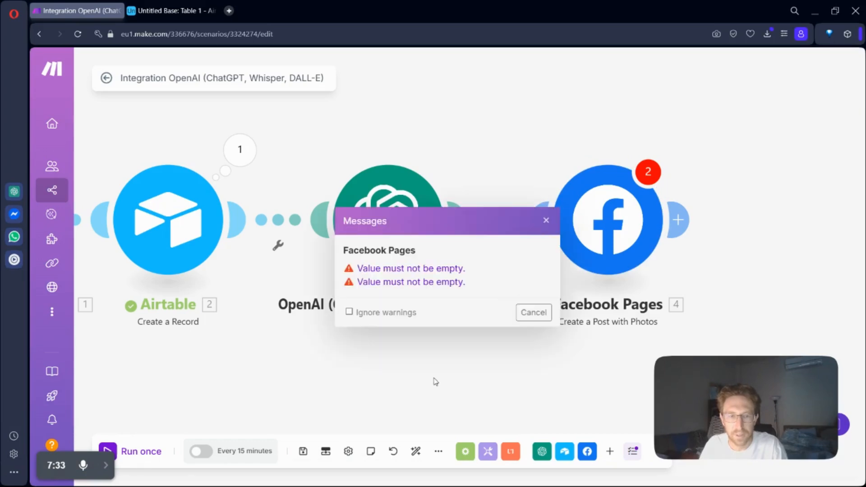
{"action": "left_click", "coordinate": [530, 310]}
Step: Try switching the Facebook post's photo item to "download photo from URL" with no URL entered, and discard the changes
{"action": "left_click", "coordinate": [585, 242]}
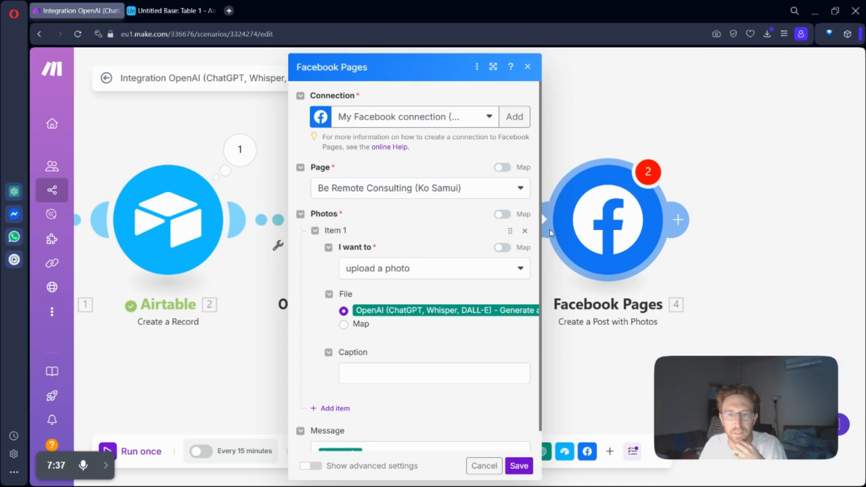
{"action": "left_click", "coordinate": [397, 269]}
{"action": "left_click", "coordinate": [398, 268]}
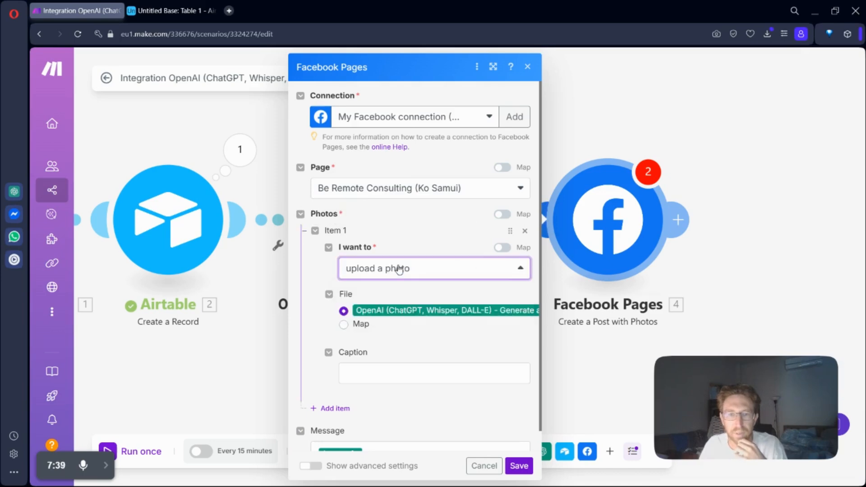
{"action": "left_click", "coordinate": [400, 271]}
{"action": "left_click", "coordinate": [396, 307]}
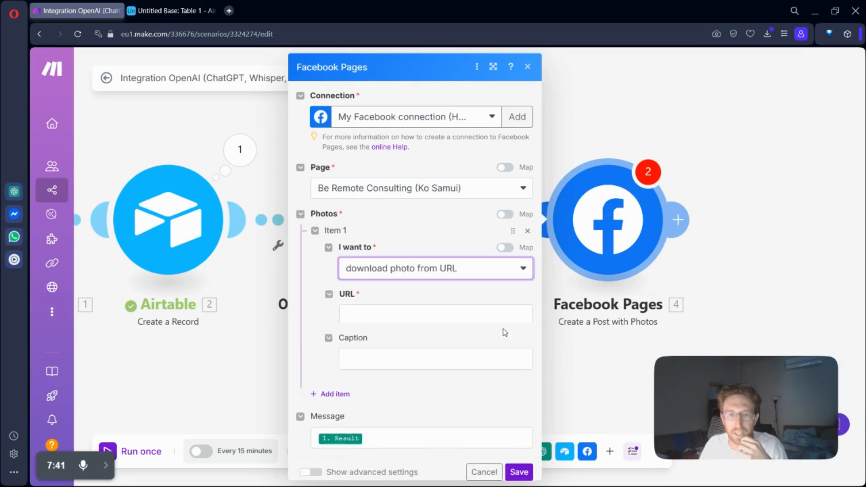
{"action": "left_click", "coordinate": [406, 316]}
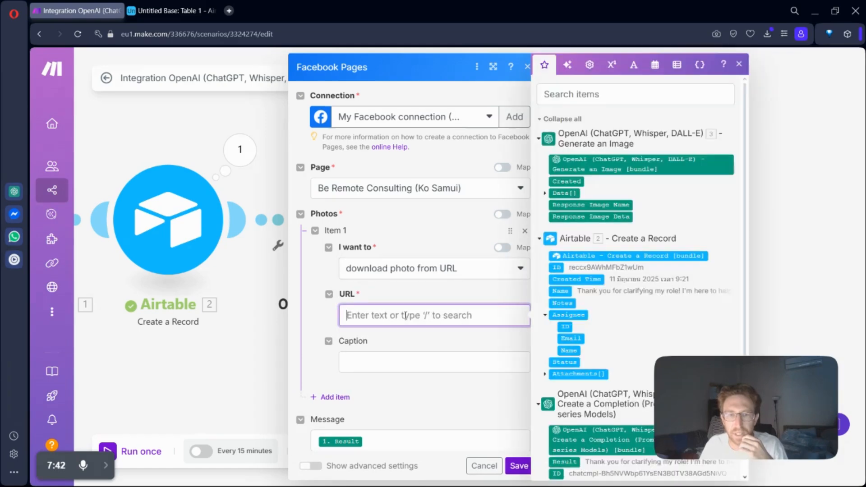
{"action": "left_click", "coordinate": [518, 466]}
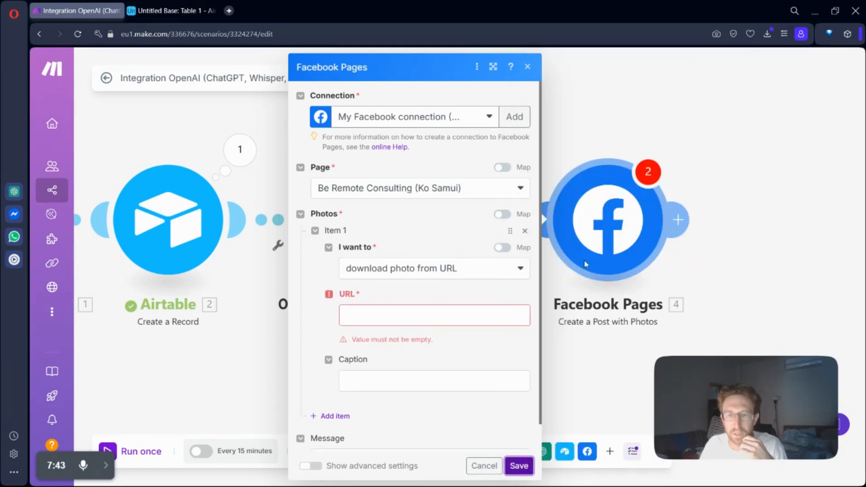
{"action": "left_click", "coordinate": [484, 465]}
Step: Insert an HTTP "Get a file" module between the OpenAI Generate an Image and Facebook Pages modules
{"action": "right_click", "coordinate": [592, 218]}
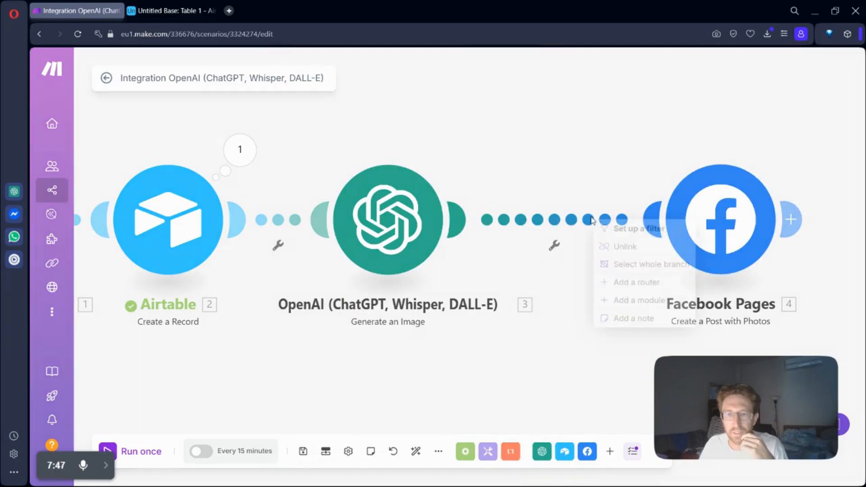
{"action": "left_click", "coordinate": [620, 246]}
{"action": "left_click", "coordinate": [553, 232]}
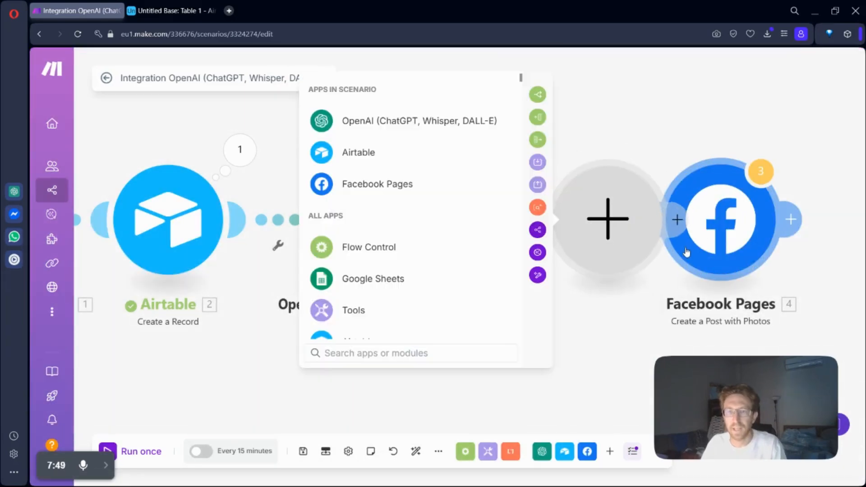
{"action": "type", "text": "http"}
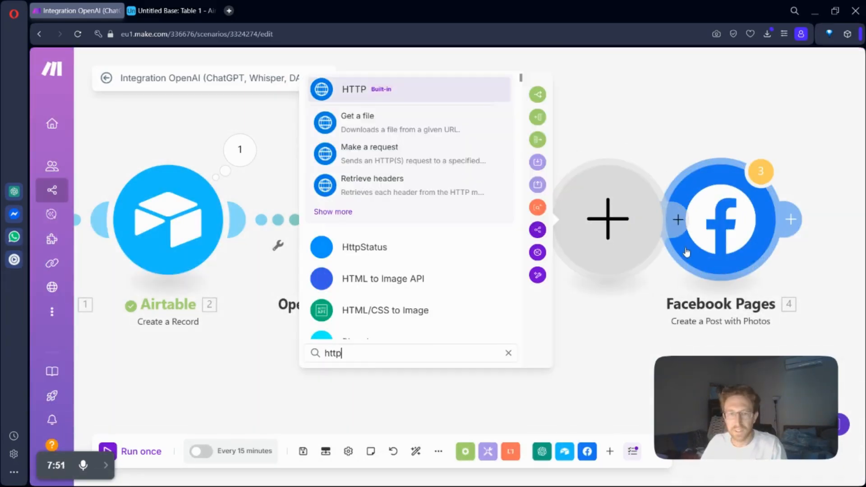
{"action": "left_click", "coordinate": [381, 124]}
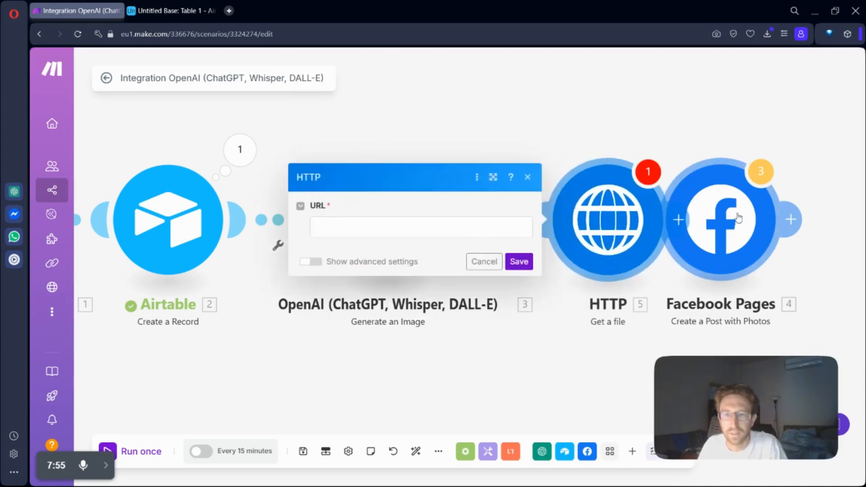
Step: Map the URL from the generated image's Data[] into the HTTP module's URL and save the module
{"action": "left_click", "coordinate": [406, 227]}
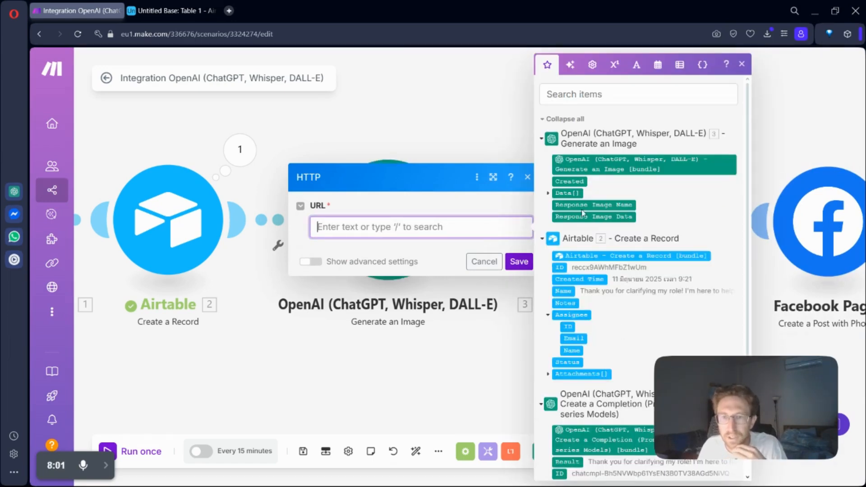
{"action": "left_click", "coordinate": [548, 193]}
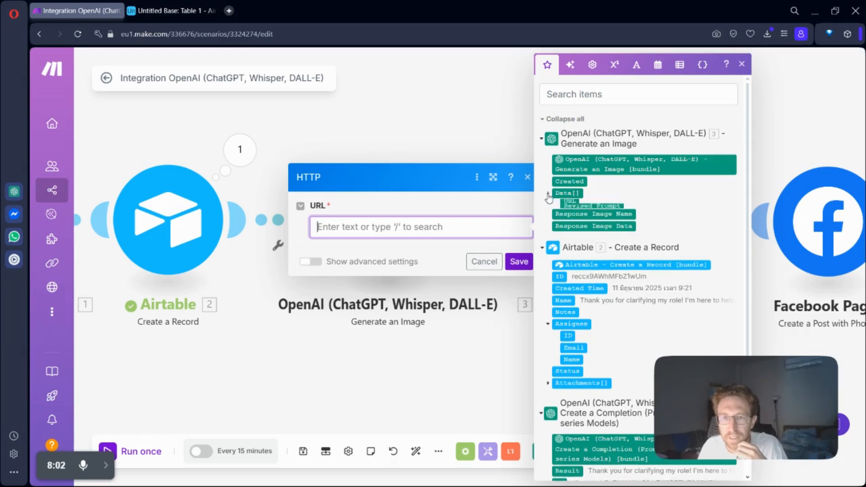
{"action": "left_click", "coordinate": [570, 206]}
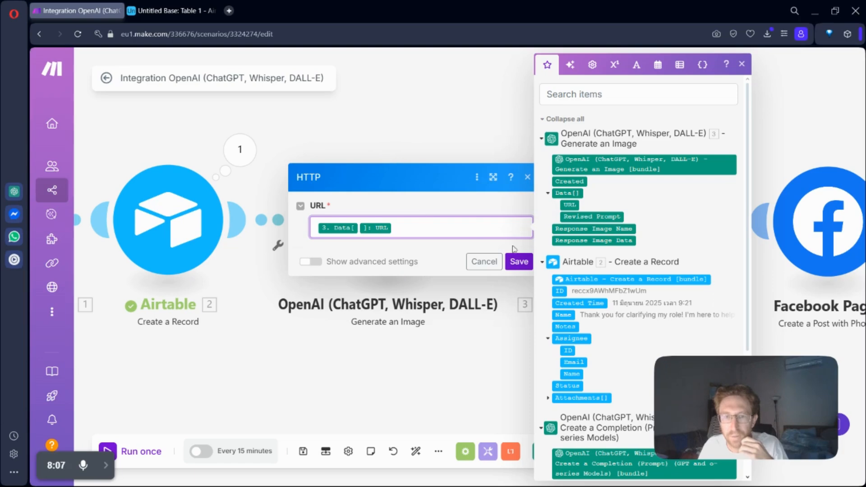
{"action": "left_click", "coordinate": [518, 262]}
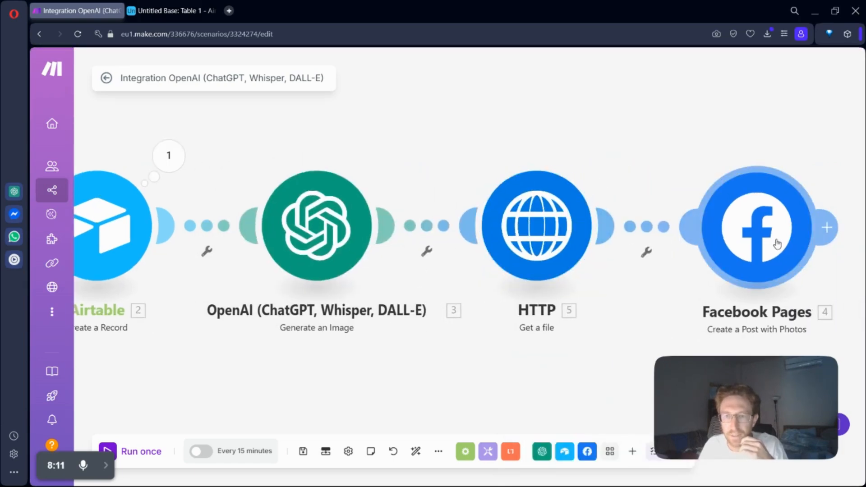
Step: Set the Facebook post's photo file to HTTP - Get a file, save the module, and run the scenario once
{"action": "left_click", "coordinate": [719, 244]}
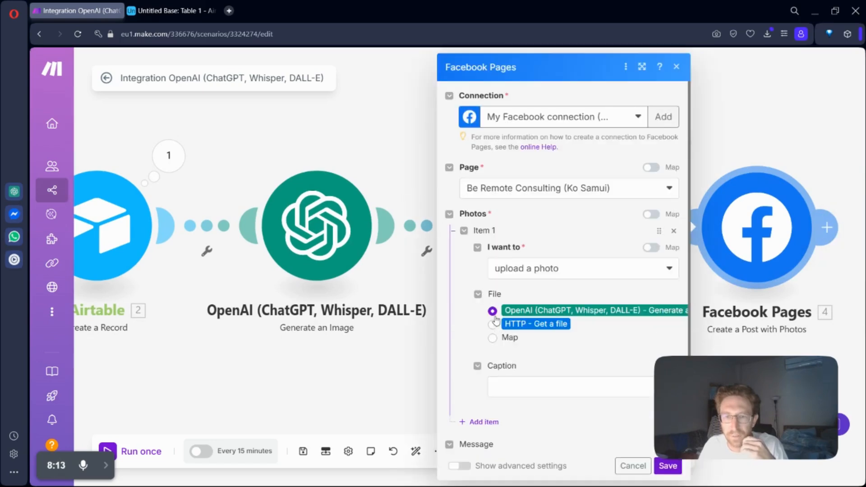
{"action": "left_click", "coordinate": [492, 325]}
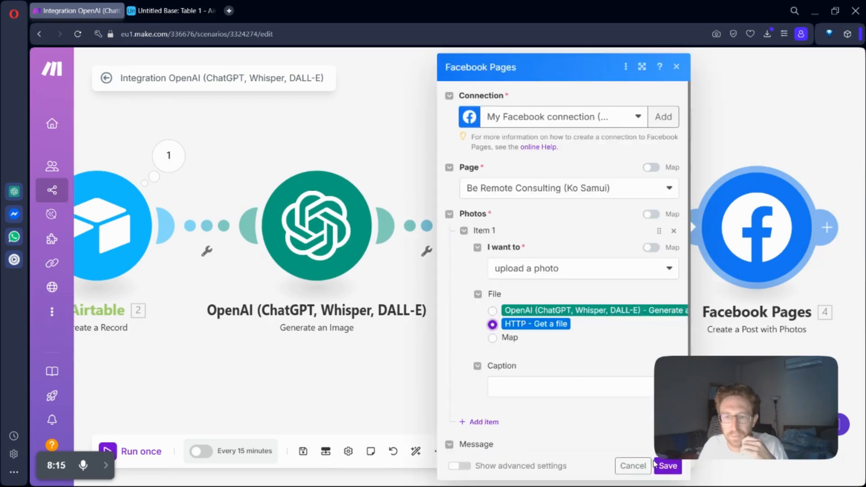
{"action": "left_click", "coordinate": [667, 465]}
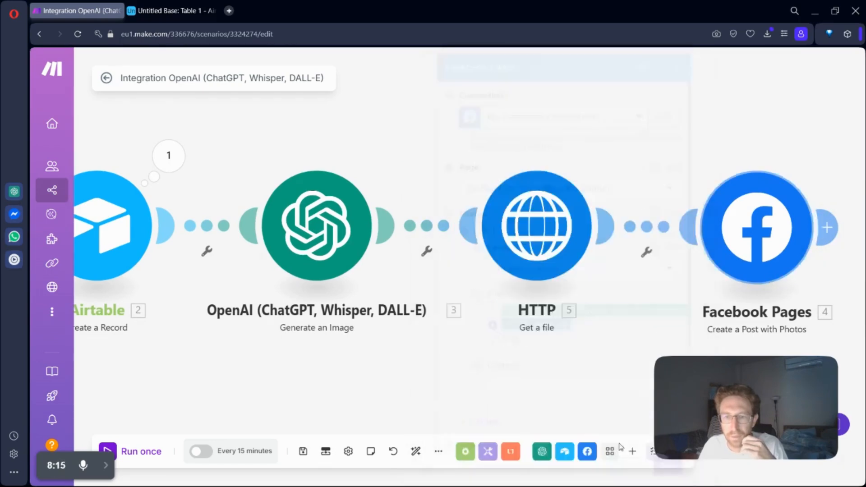
{"action": "left_click", "coordinate": [145, 458]}
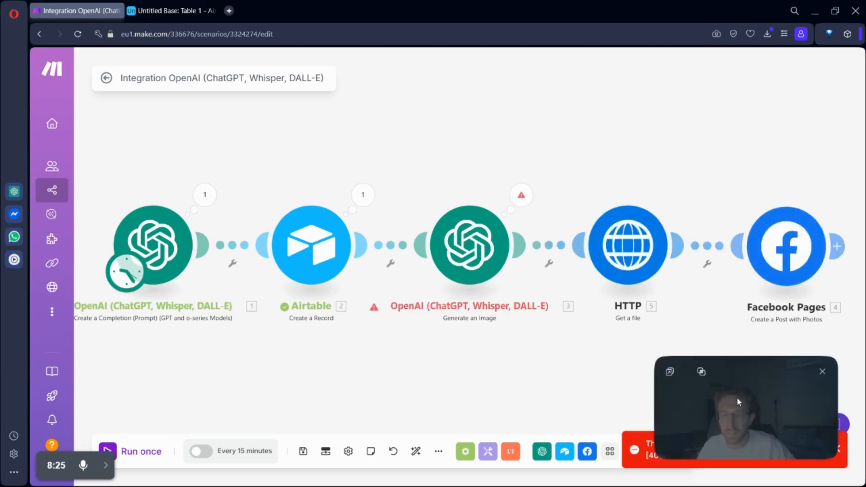
Step: Examine the Generate an Image module's model and prompt settings and the details of its last operation
{"action": "left_click_drag", "start_coordinate": [736, 396], "coordinate": [742, 291]}
{"action": "left_click", "coordinate": [469, 245]}
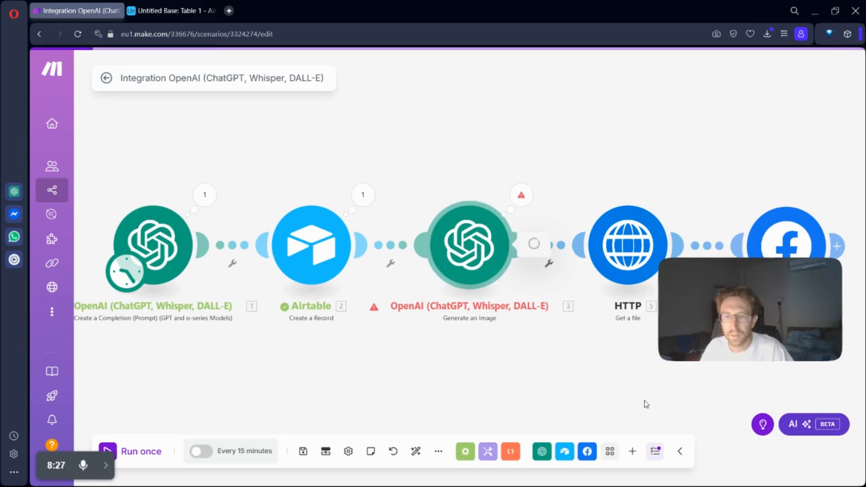
{"action": "left_click_drag", "start_coordinate": [776, 297], "coordinate": [224, 100]}
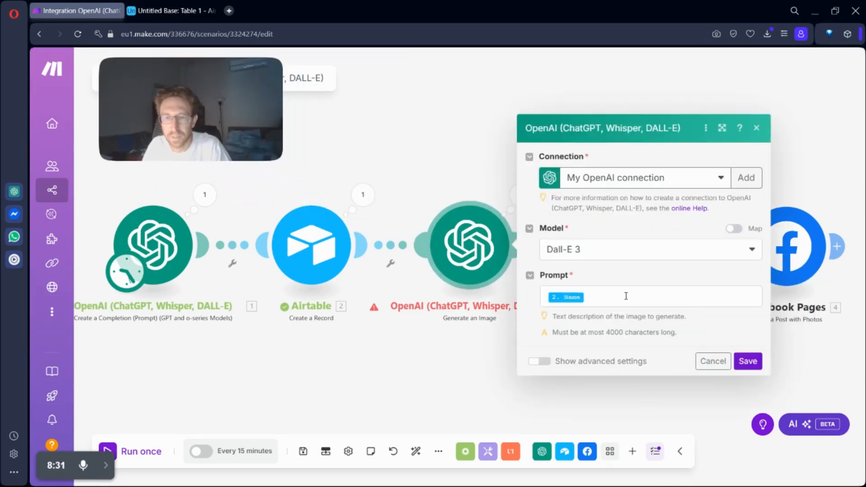
{"action": "left_click", "coordinate": [626, 296]}
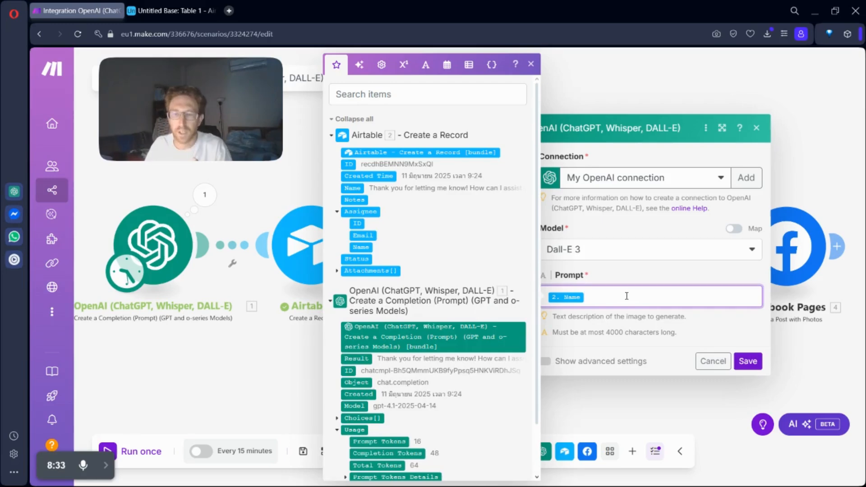
{"action": "left_click", "coordinate": [745, 362]}
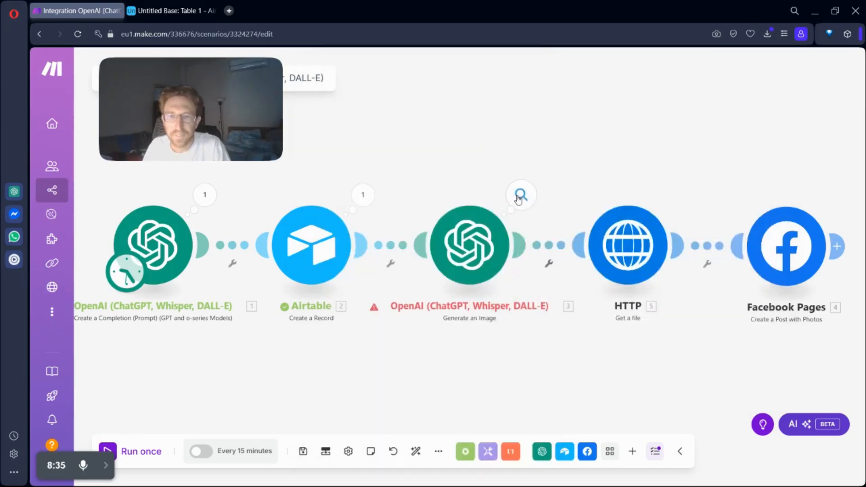
{"action": "left_click", "coordinate": [520, 196]}
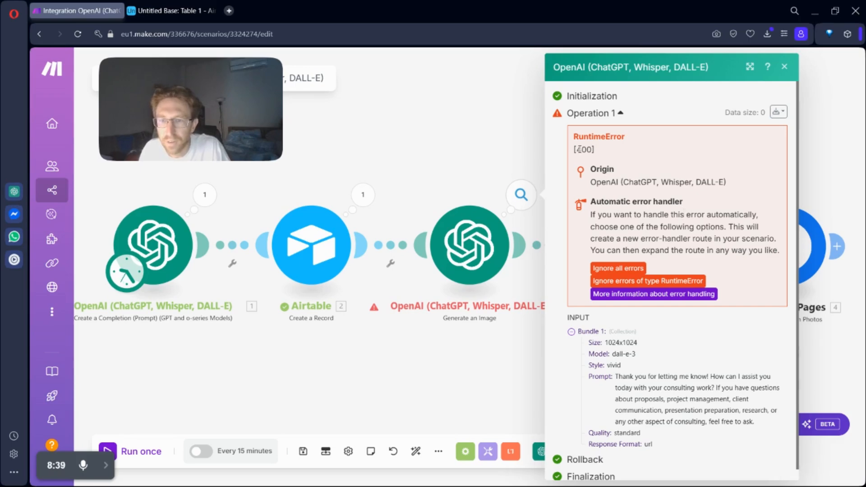
{"action": "left_click", "coordinate": [471, 145]}
Step: Try GPT Image 1 as the Generate an Image model, run the scenario once, and inspect the module's operation details
{"action": "left_click", "coordinate": [485, 247]}
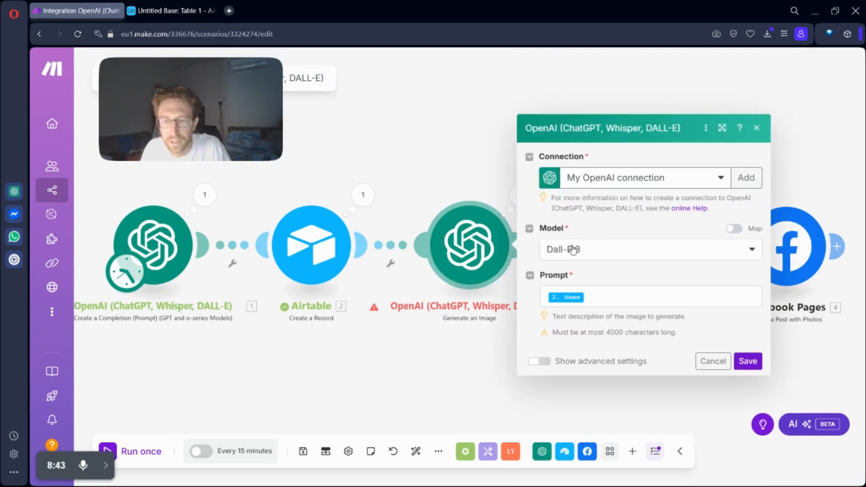
{"action": "left_click", "coordinate": [573, 250]}
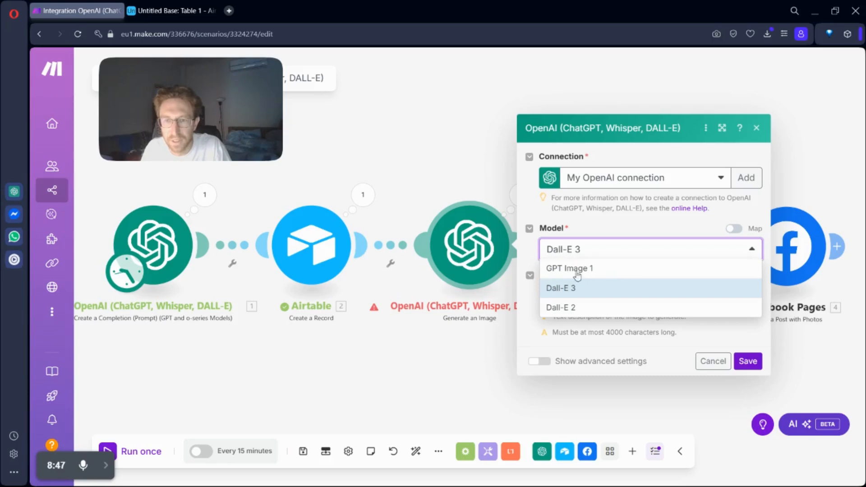
{"action": "left_click", "coordinate": [586, 273]}
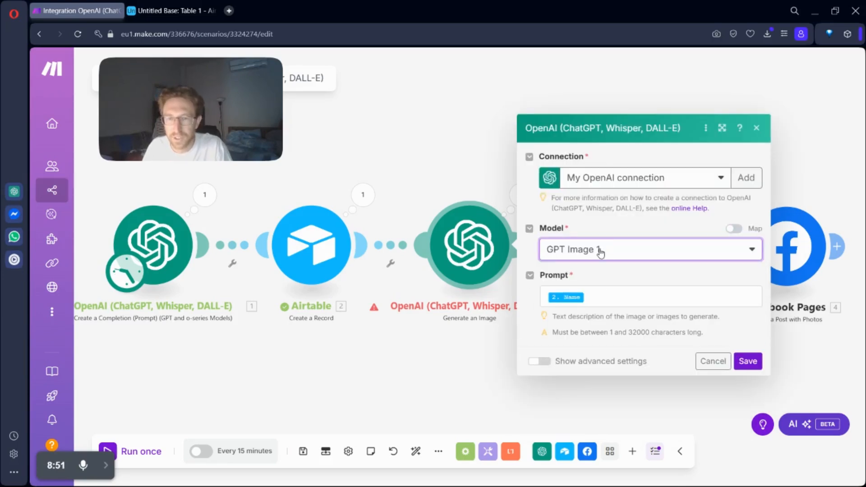
{"action": "left_click", "coordinate": [746, 361]}
{"action": "left_click", "coordinate": [138, 459]}
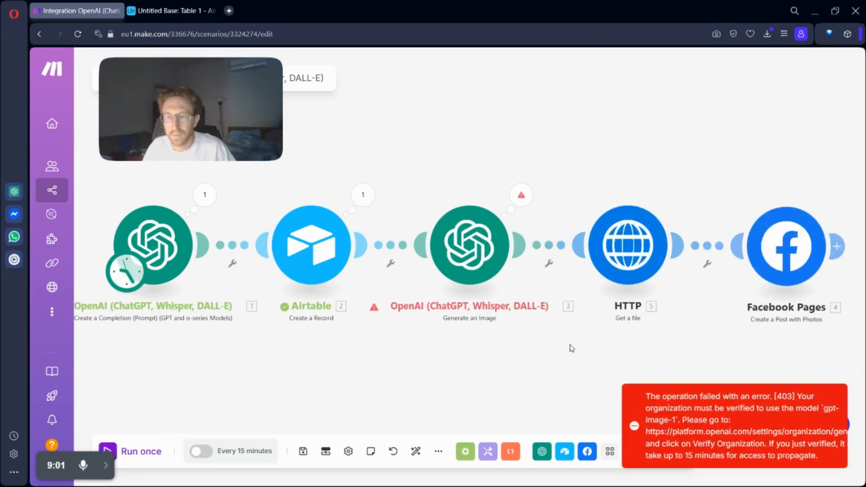
{"action": "left_click", "coordinate": [522, 201]}
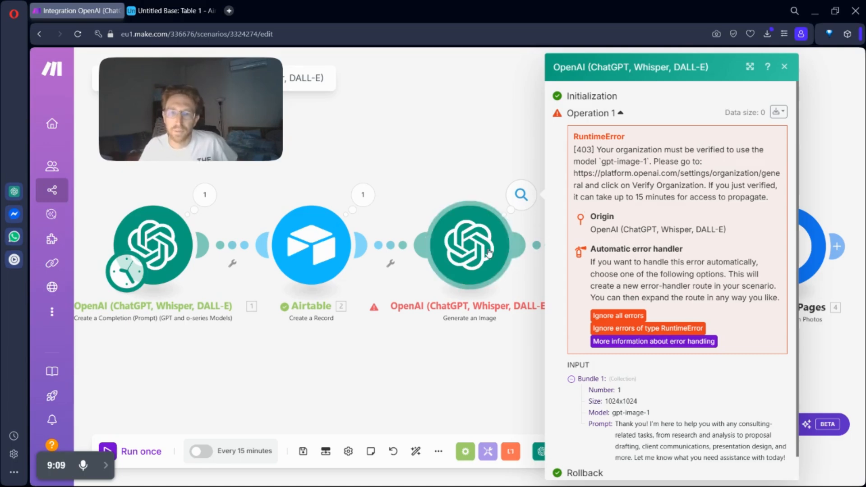
Step: Set the Generate an Image model to Dall-E 2, save the module, and run the scenario once
{"action": "left_click", "coordinate": [516, 246]}
{"action": "left_click", "coordinate": [610, 260]}
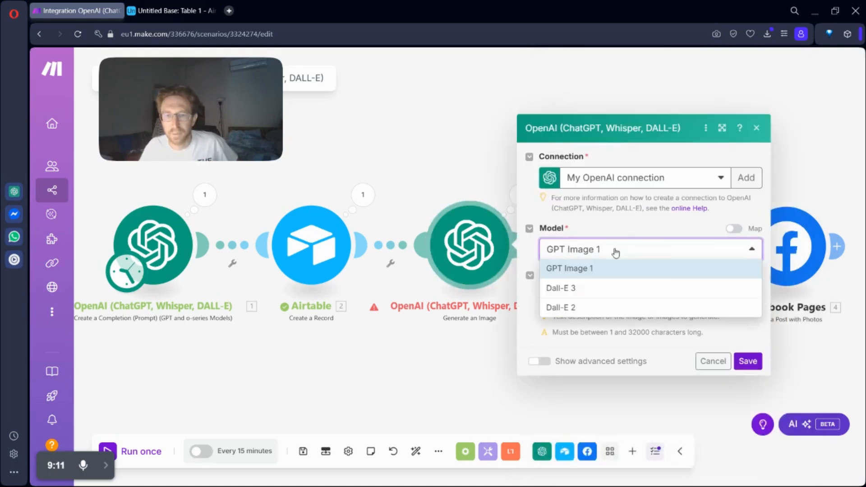
{"action": "left_click", "coordinate": [610, 305]}
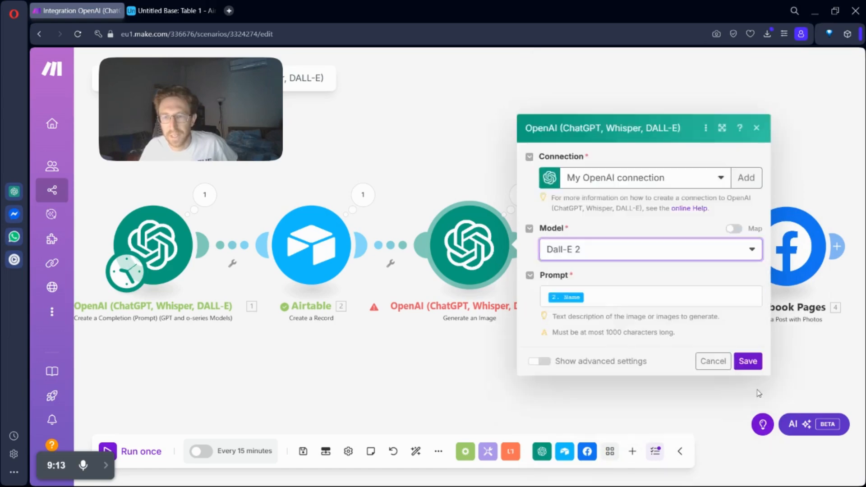
{"action": "left_click", "coordinate": [746, 359]}
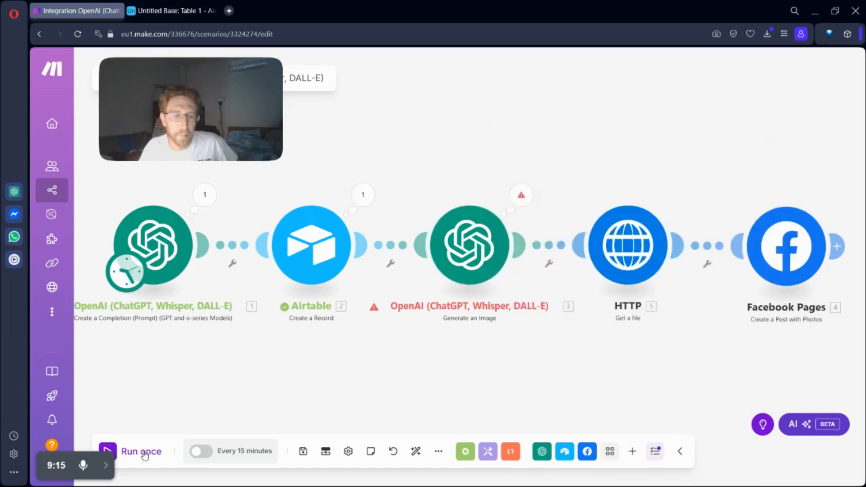
{"action": "left_click", "coordinate": [144, 452]}
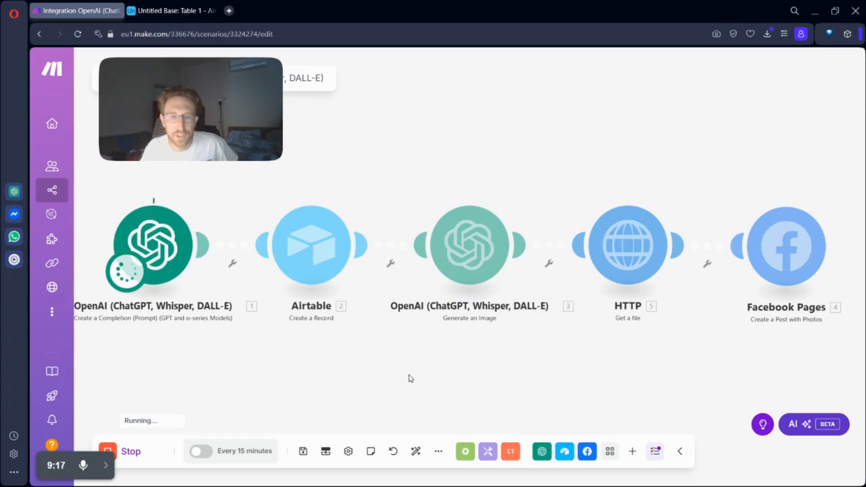
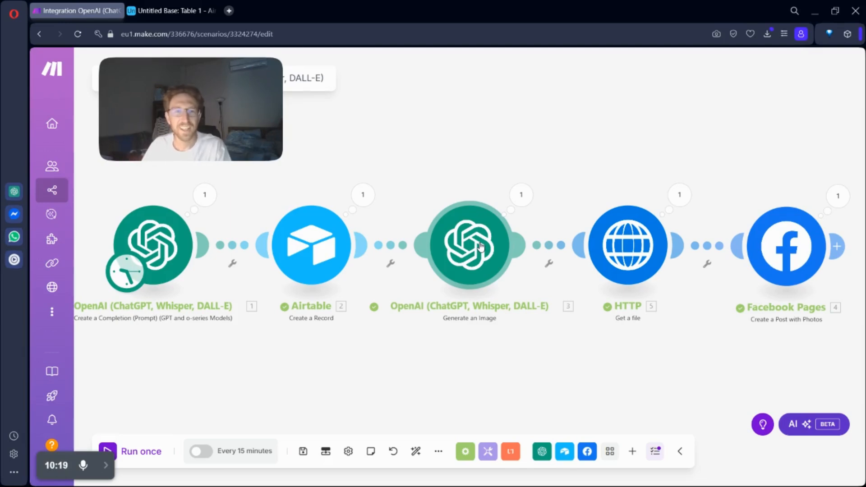
Step: Open the Apollo Leads Scraper scenario for editing and look over its modules up to the Iterator
{"action": "mouse_move", "coordinate": [108, 462]}
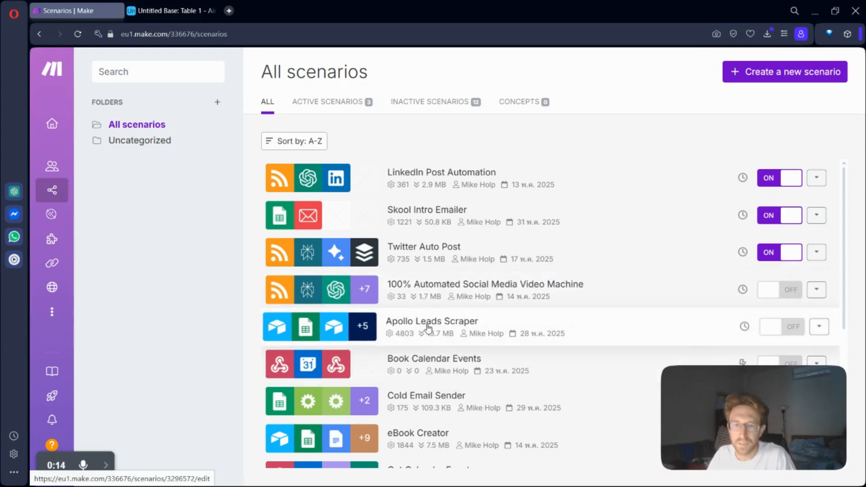
{"action": "left_click", "coordinate": [454, 327]}
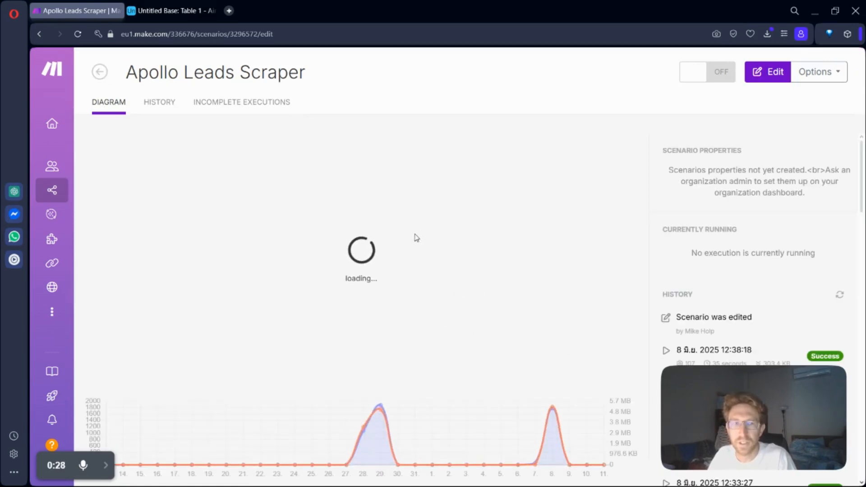
{"action": "left_click", "coordinate": [771, 75]}
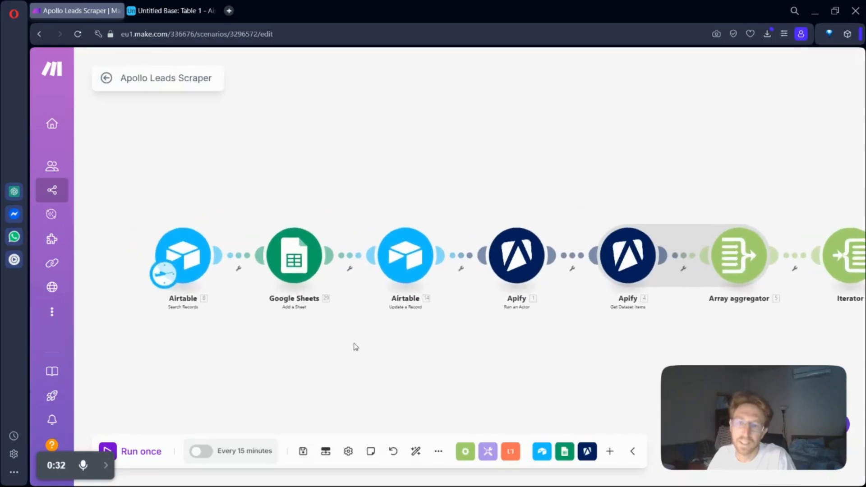
{"action": "scroll", "coordinate": [189, 270], "scroll_direction": "up", "scroll_amount": 3}
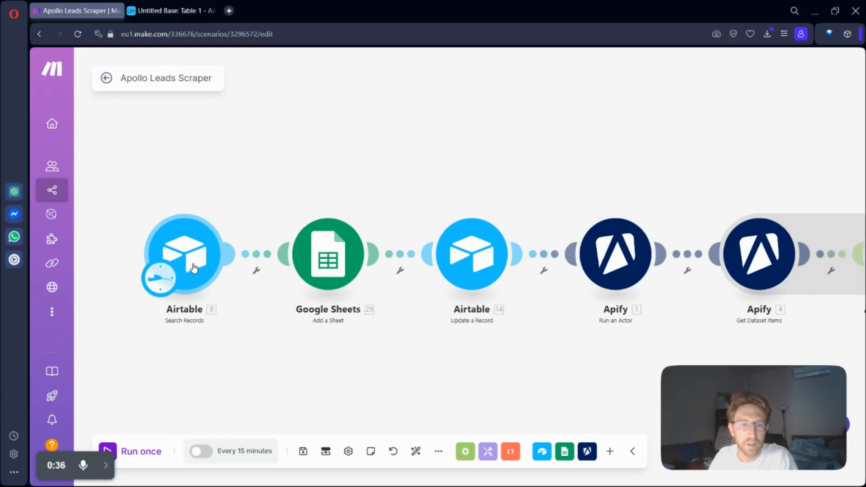
{"action": "left_click_drag", "start_coordinate": [574, 380], "coordinate": [393, 367]}
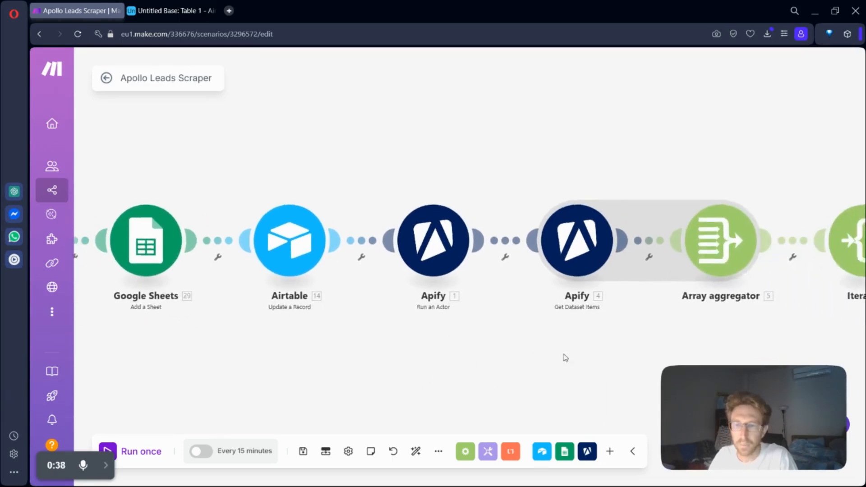
{"action": "left_click_drag", "start_coordinate": [564, 356], "coordinate": [480, 357]}
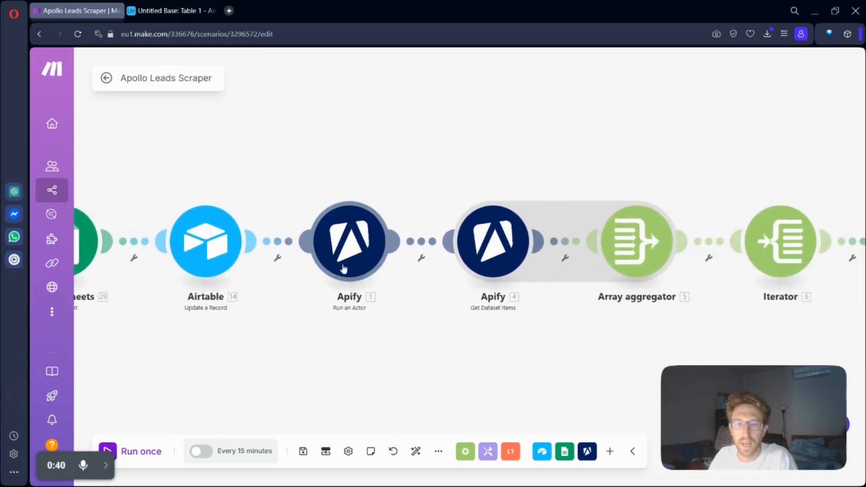
Step: Examine the actor and input JSON settings of the Apify Run an Actor module, closing it without saving
{"action": "left_click", "coordinate": [351, 256]}
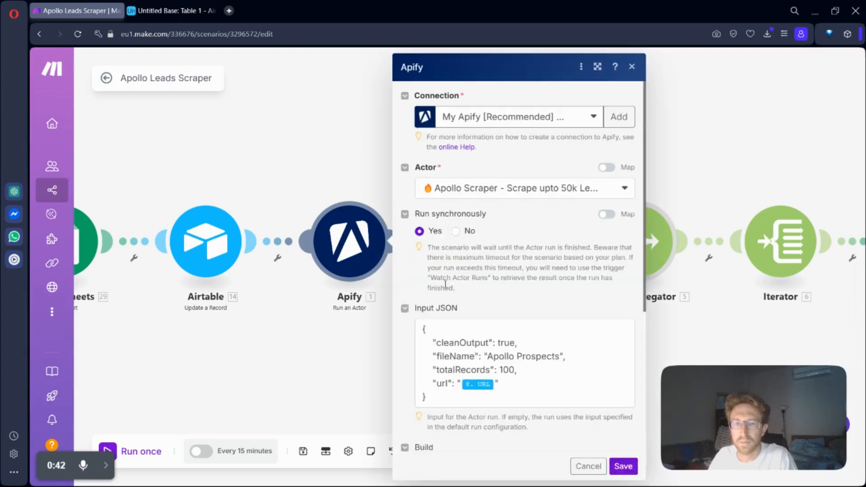
{"action": "left_click_drag", "start_coordinate": [423, 326], "coordinate": [552, 409]}
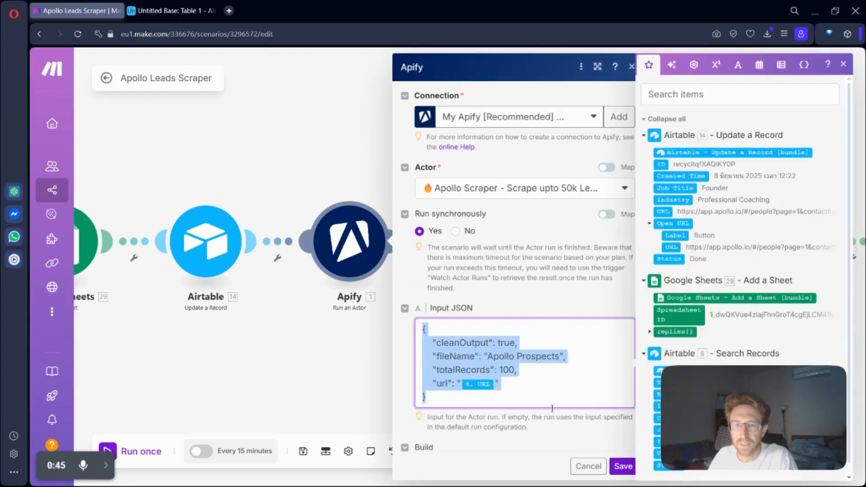
{"action": "left_click", "coordinate": [516, 357]}
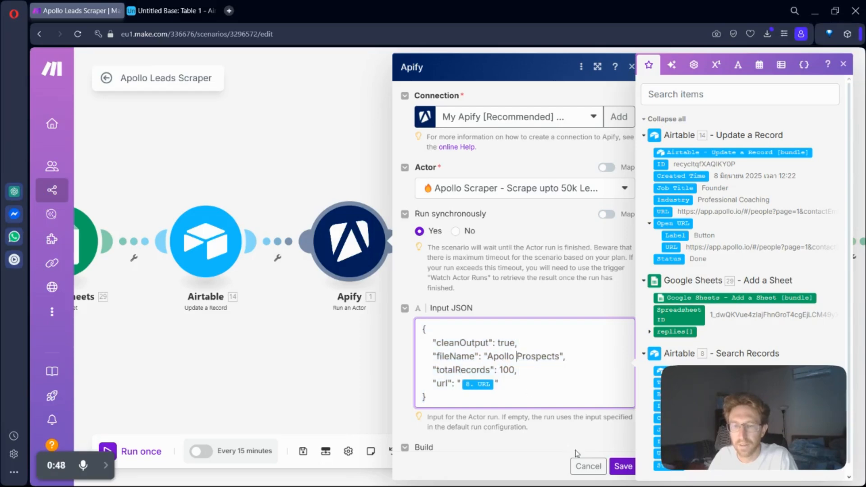
{"action": "left_click", "coordinate": [587, 466]}
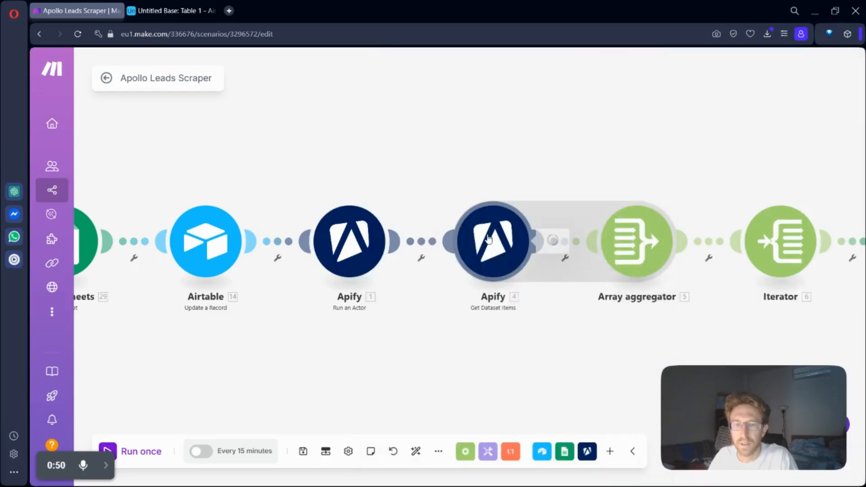
Step: Examine the dataset ID, format and limit settings of the Apify Get Dataset Items module
{"action": "left_click", "coordinate": [488, 241]}
{"action": "scroll", "coordinate": [628, 273], "scroll_direction": "down", "scroll_amount": 2}
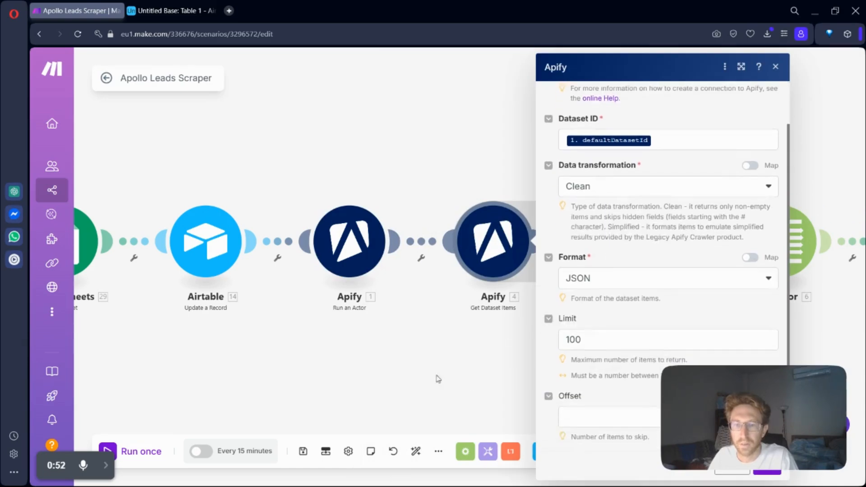
{"action": "left_click", "coordinate": [436, 379]}
{"action": "left_click_drag", "start_coordinate": [257, 362], "coordinate": [440, 359]}
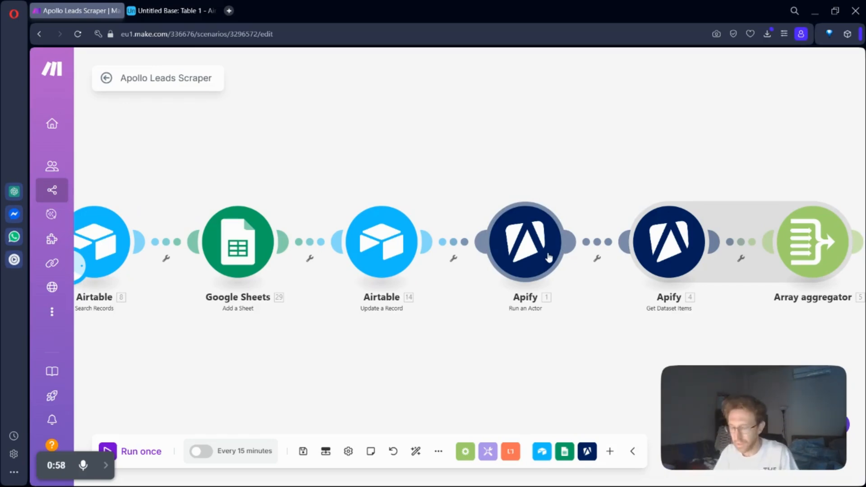
Step: Open the Apify console's Actors list in a new browser tab and close the Airtable tab
{"action": "key", "text": "ctrl+t"}
{"action": "type", "text": "apify.com"}
{"action": "key", "text": "Return"}
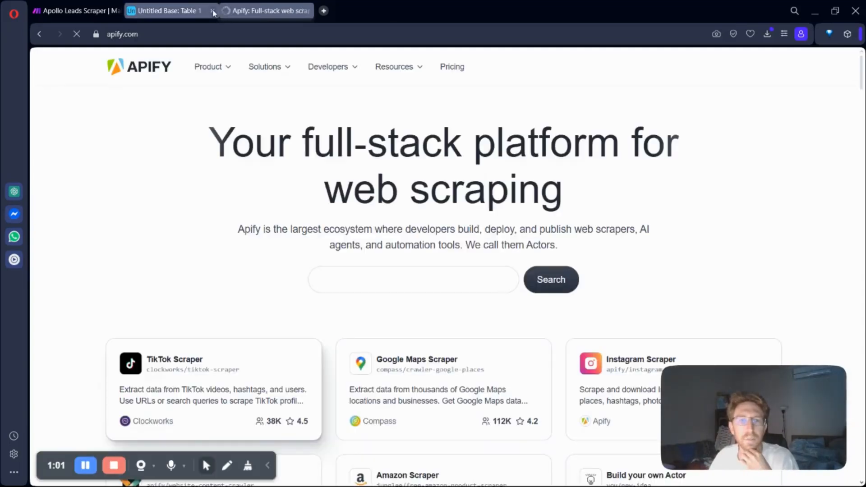
{"action": "left_click", "coordinate": [212, 11]}
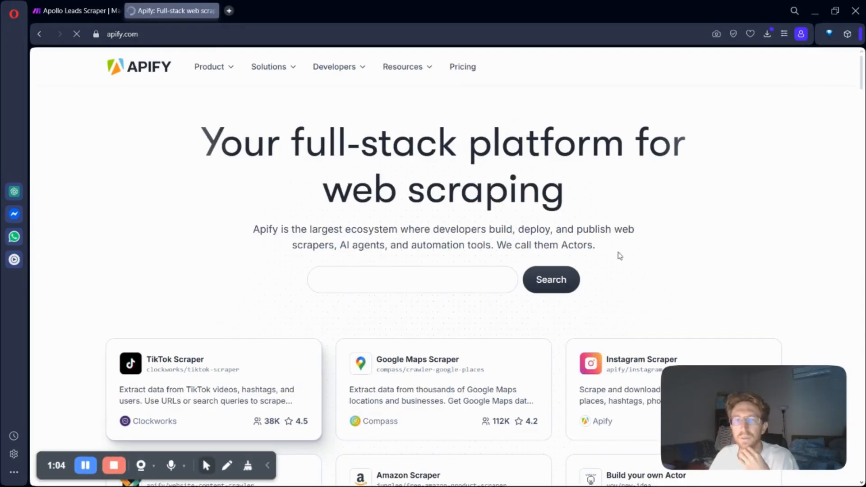
{"action": "type", "text": "Scrape TikTok pro"}
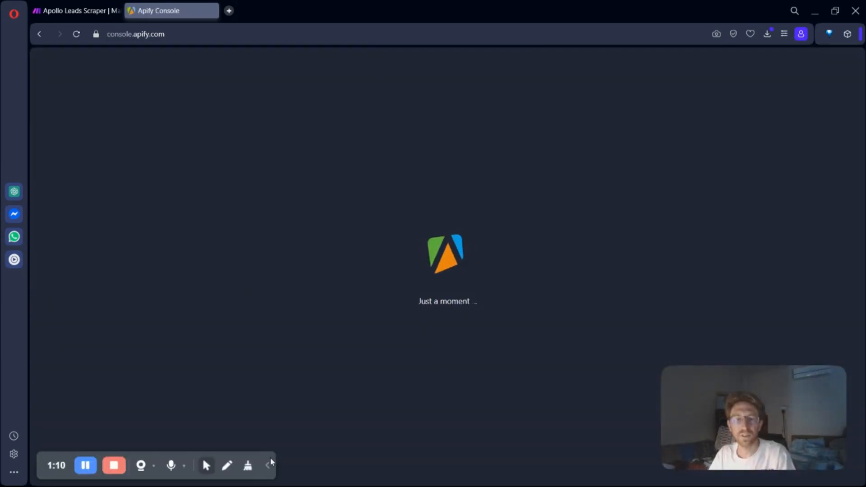
{"action": "left_click", "coordinate": [268, 465]}
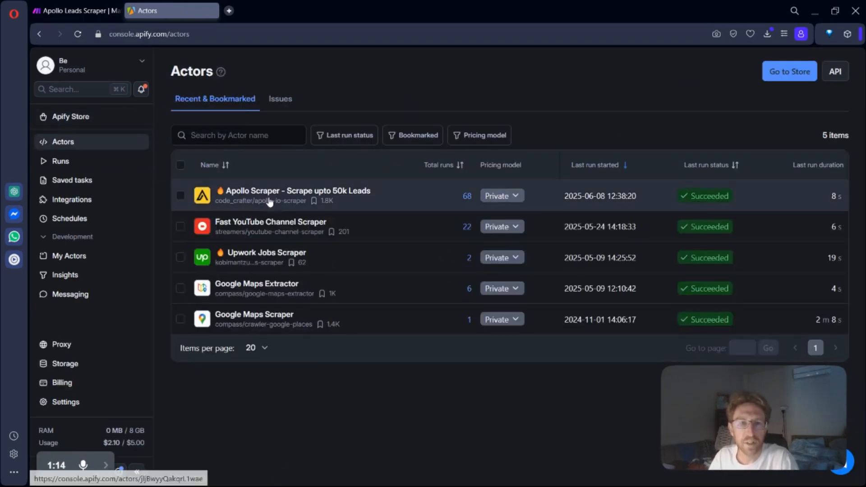
Step: Open the Apollo Scraper - Scrape upto 50k Leads actor and examine its information and input pages
{"action": "left_click", "coordinate": [264, 197]}
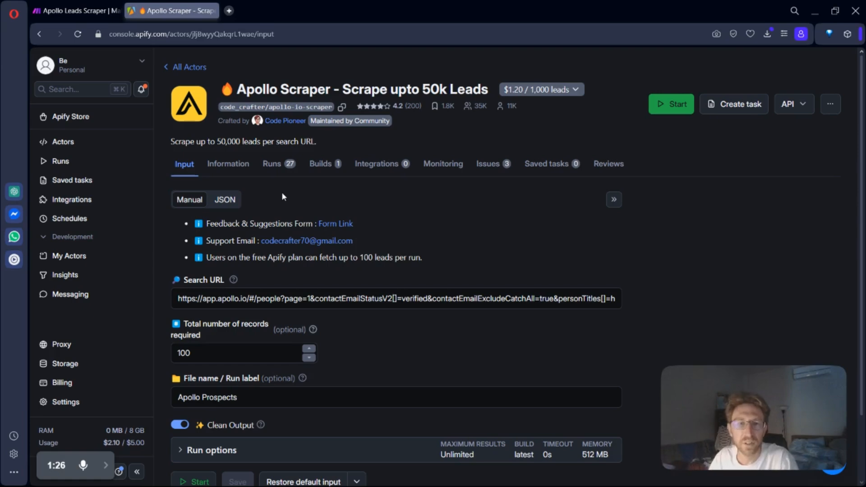
{"action": "left_click", "coordinate": [228, 165]}
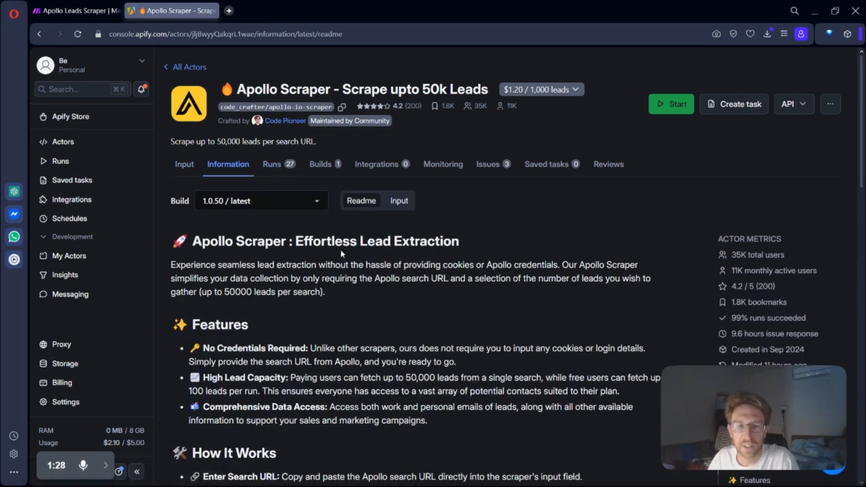
{"action": "left_click", "coordinate": [184, 166]}
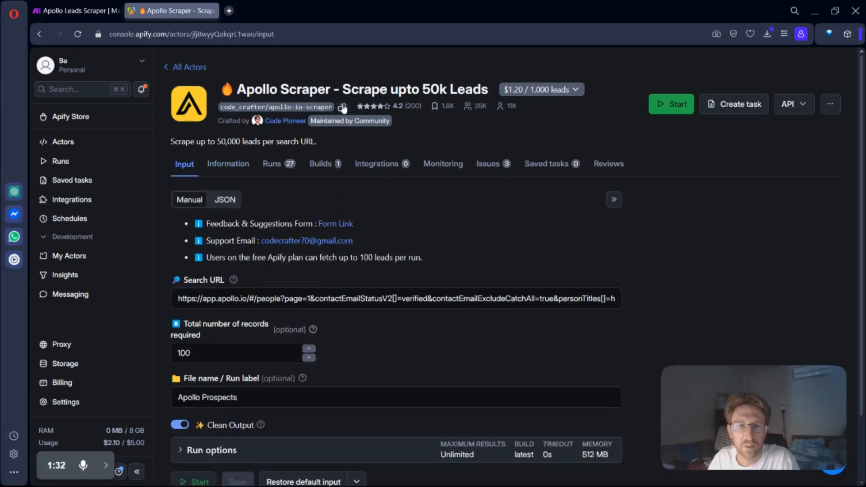
{"action": "left_click_drag", "start_coordinate": [238, 91], "coordinate": [460, 92]}
{"action": "left_click", "coordinate": [446, 128]}
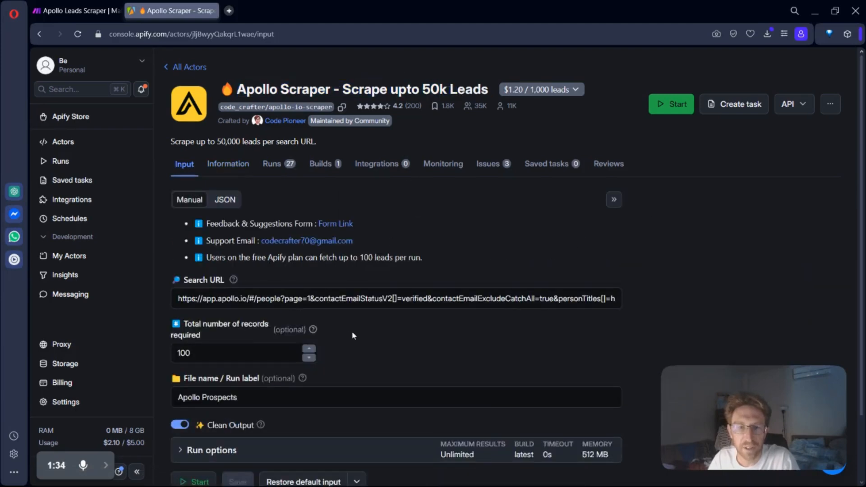
Step: Expand the actor's run options, show its input as JSON, and examine the full JSON including the search URL
{"action": "scroll", "coordinate": [353, 334], "scroll_direction": "down", "scroll_amount": 2}
{"action": "left_click", "coordinate": [180, 373]}
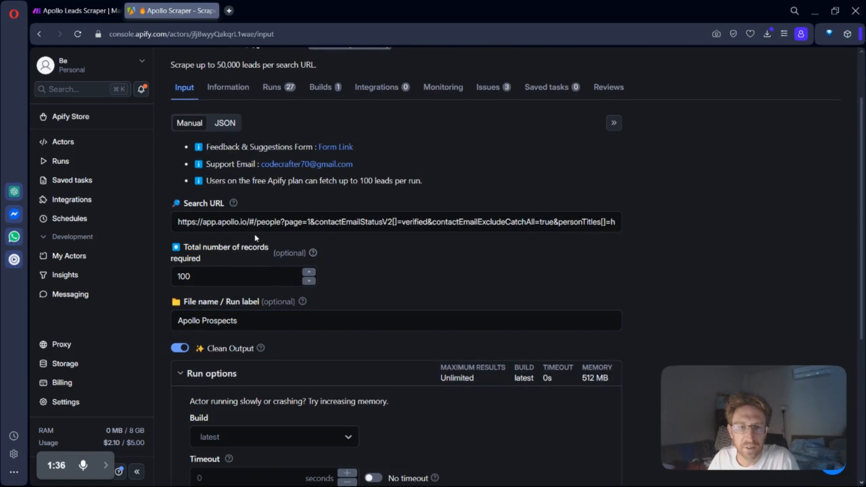
{"action": "scroll", "coordinate": [230, 194], "scroll_direction": "up", "scroll_amount": 2}
{"action": "left_click", "coordinate": [226, 201]}
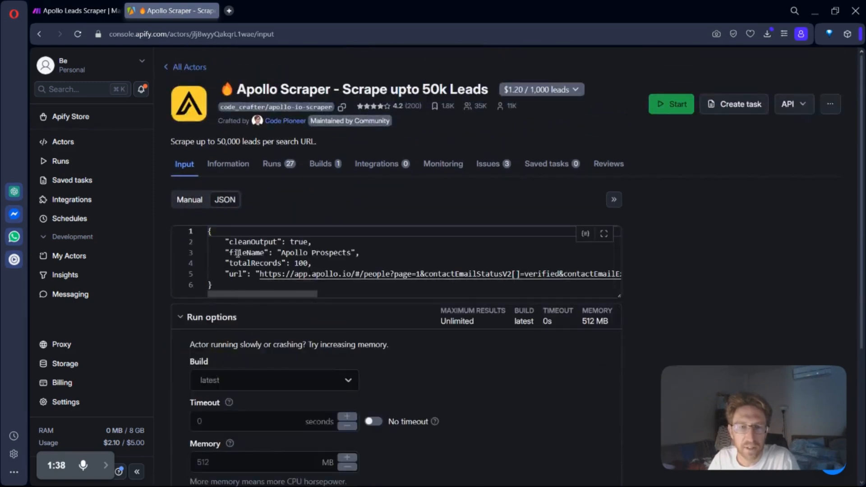
{"action": "left_click_drag", "start_coordinate": [223, 241], "coordinate": [625, 273]}
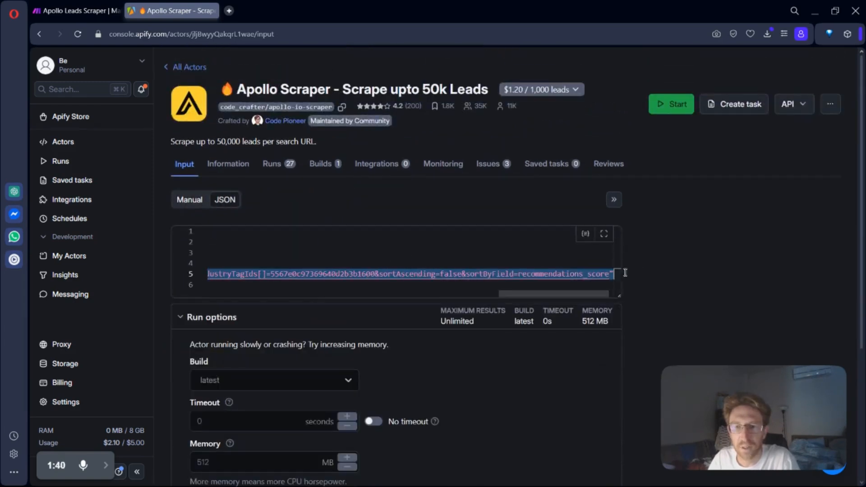
{"action": "left_click_drag", "start_coordinate": [584, 294], "coordinate": [271, 296]}
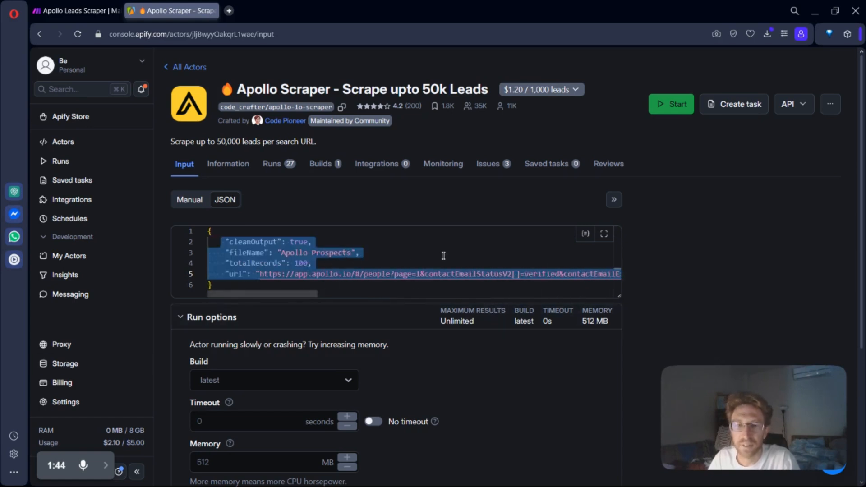
{"action": "left_click", "coordinate": [413, 243]}
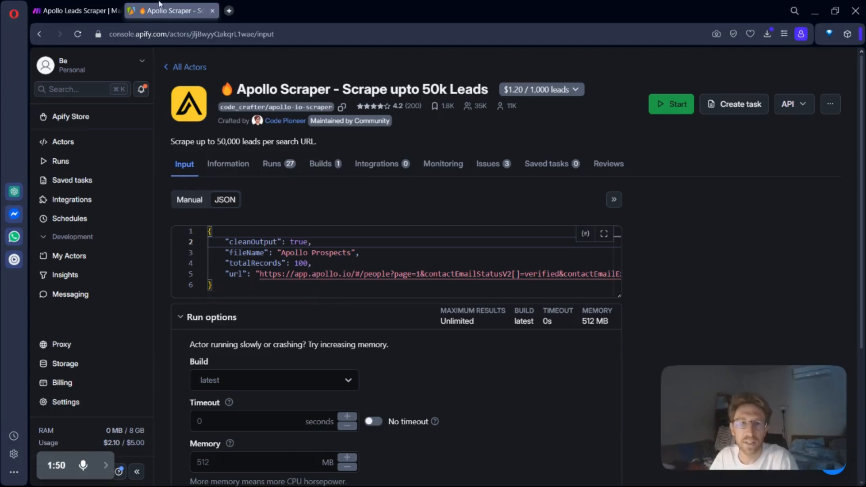
Step: Return to the Make scenario and examine the settings of the Airtable Search Records and Google Sheets Add a Sheet modules
{"action": "left_click", "coordinate": [79, 7]}
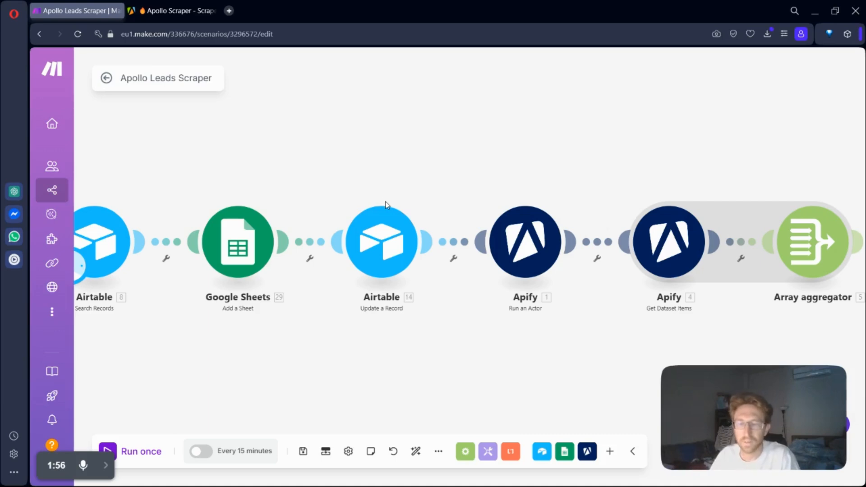
{"action": "left_click_drag", "start_coordinate": [220, 361], "coordinate": [333, 372]}
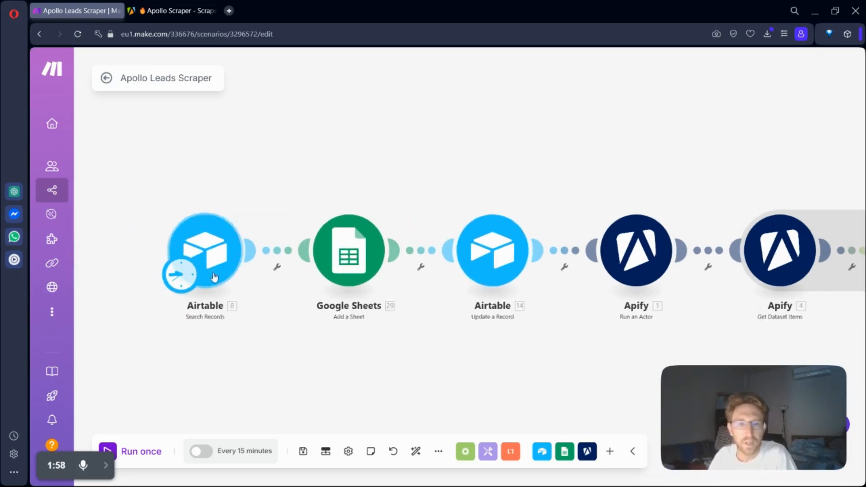
{"action": "left_click", "coordinate": [210, 253]}
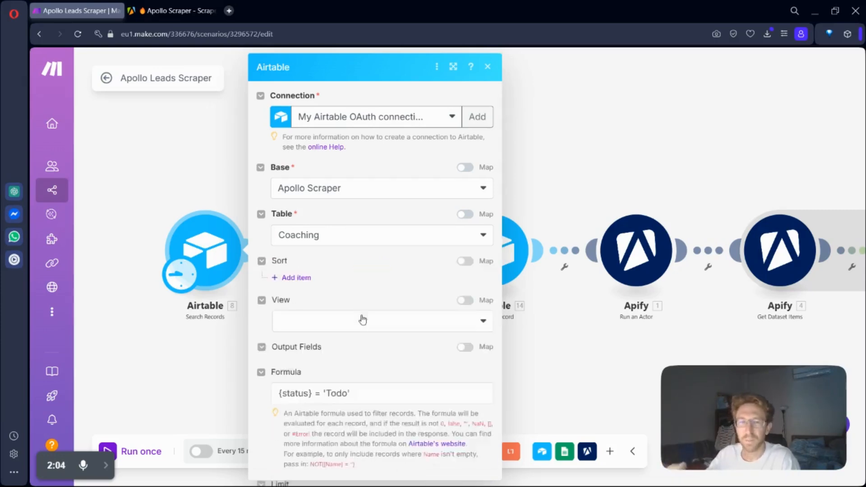
{"action": "left_click", "coordinate": [411, 326]}
{"action": "left_click", "coordinate": [350, 260]}
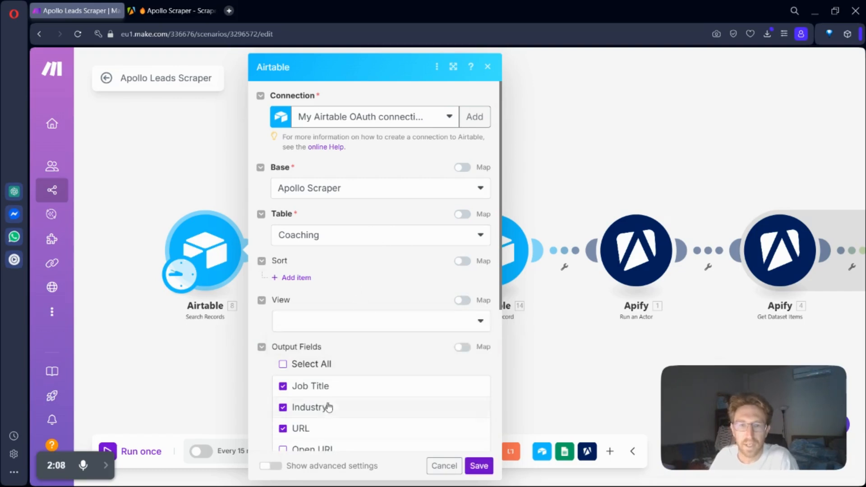
{"action": "left_click", "coordinate": [535, 206]}
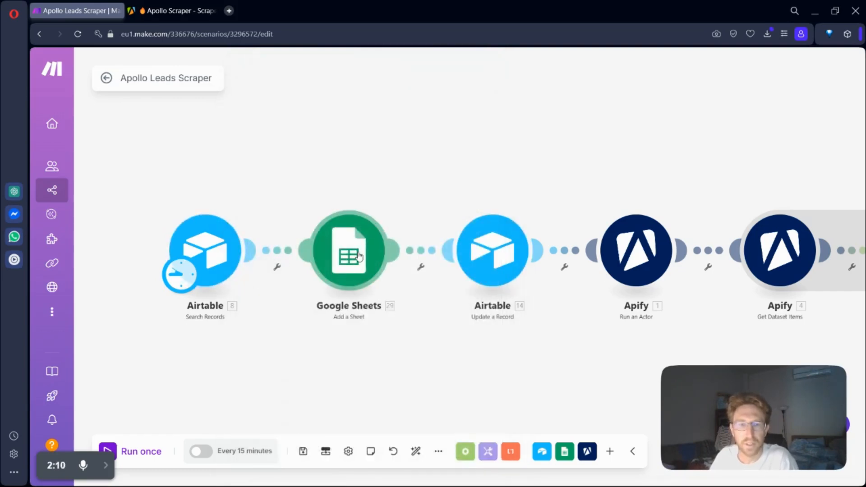
{"action": "left_click", "coordinate": [364, 270]}
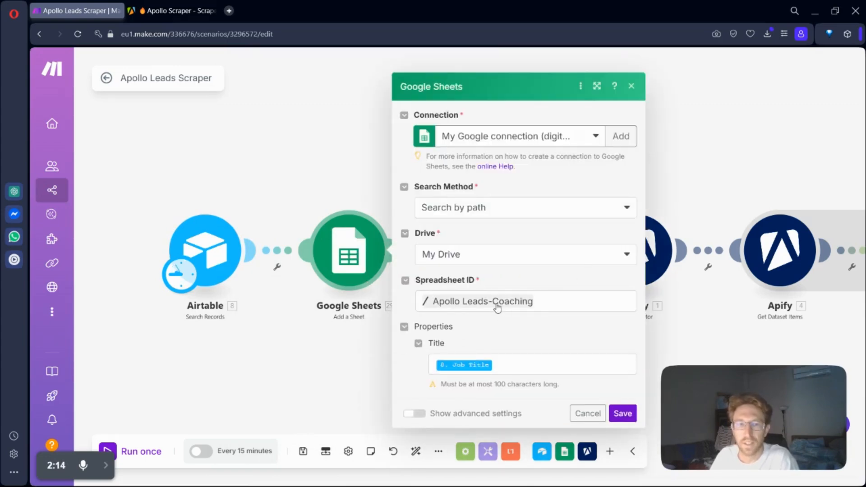
{"action": "left_click", "coordinate": [323, 142]}
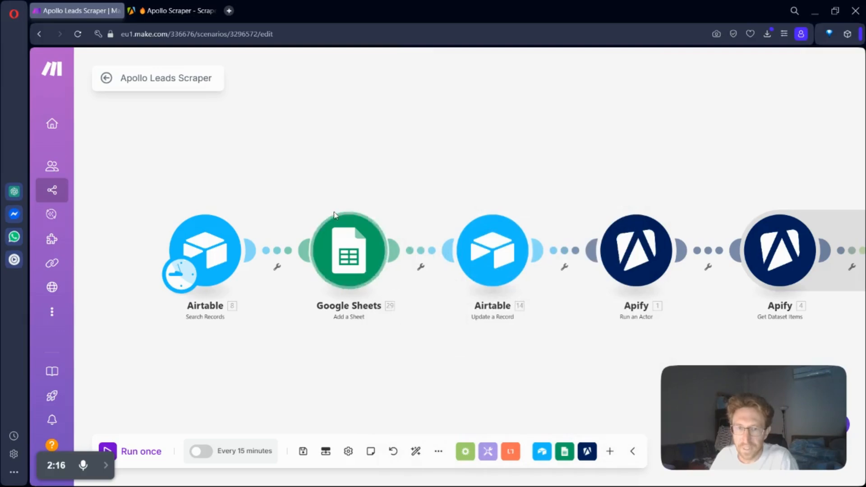
Step: Examine the record ID and status settings of the Airtable Update a Record module
{"action": "left_click_drag", "start_coordinate": [515, 379], "coordinate": [382, 379]}
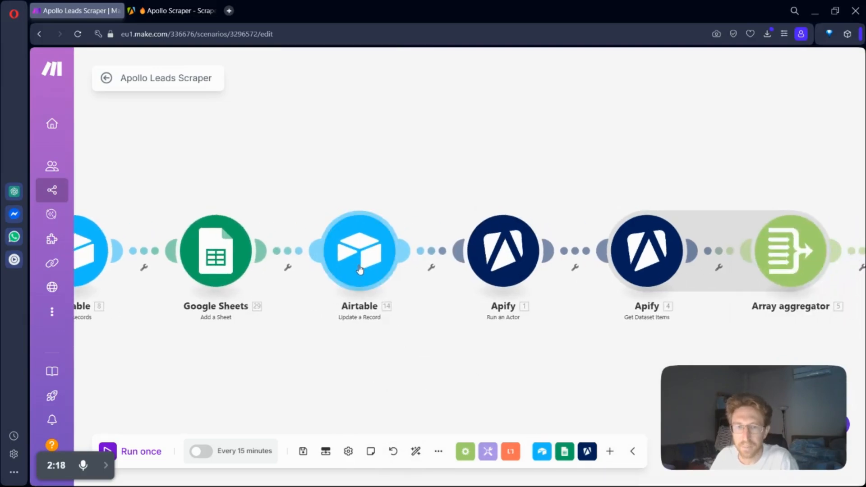
{"action": "left_click", "coordinate": [359, 269]}
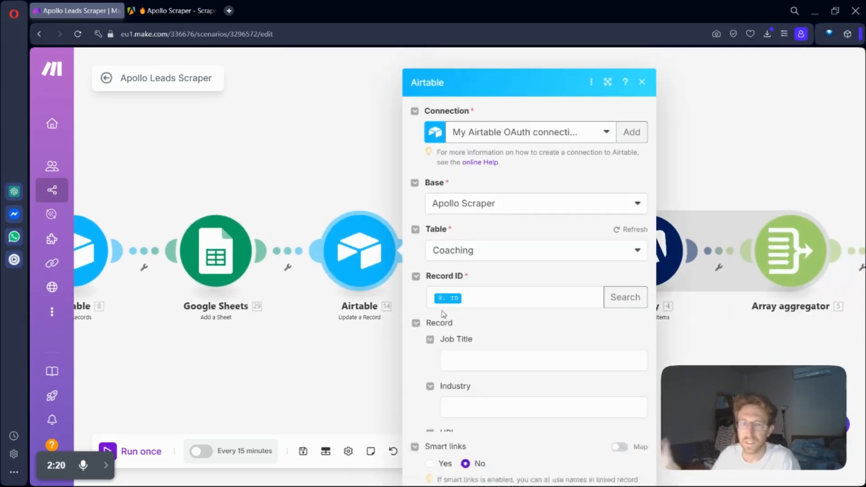
{"action": "scroll", "coordinate": [519, 348], "scroll_direction": "down", "scroll_amount": 4}
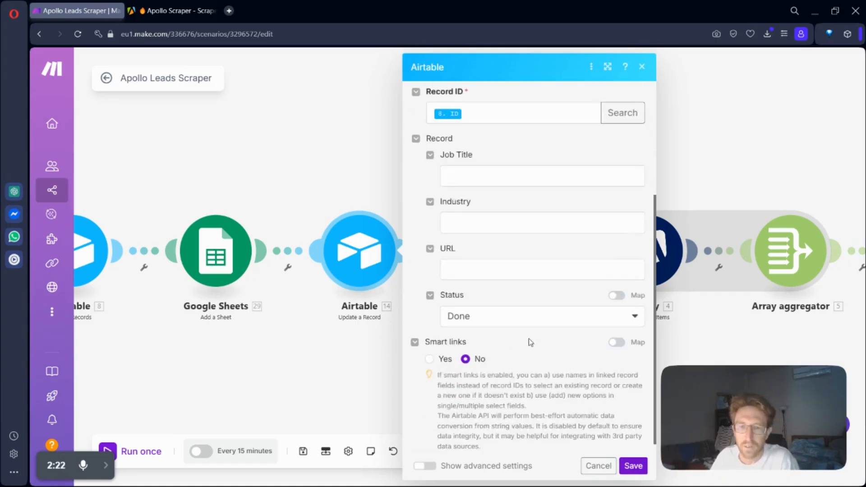
Step: Examine the available status options in the Airtable Update a Record module and close its settings without saving
{"action": "left_click", "coordinate": [636, 315]}
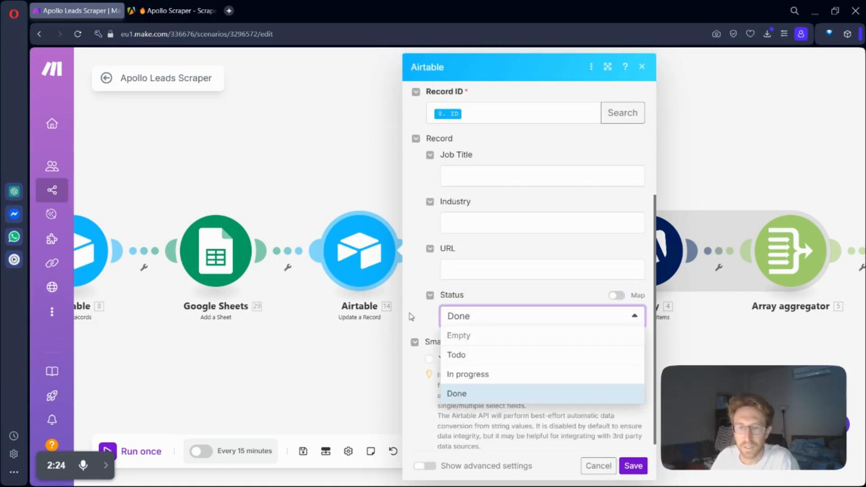
{"action": "left_click", "coordinate": [419, 320]}
{"action": "left_click", "coordinate": [597, 465]}
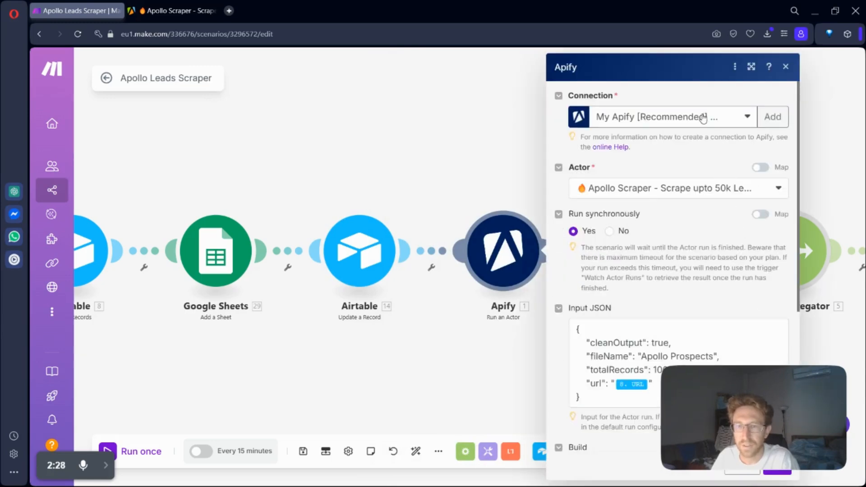
Step: Examine the input JSON of the Apify Run an Actor module and the title mapping of the Google Sheets Add a Sheet module
{"action": "scroll", "coordinate": [690, 261], "scroll_direction": "down", "scroll_amount": 3}
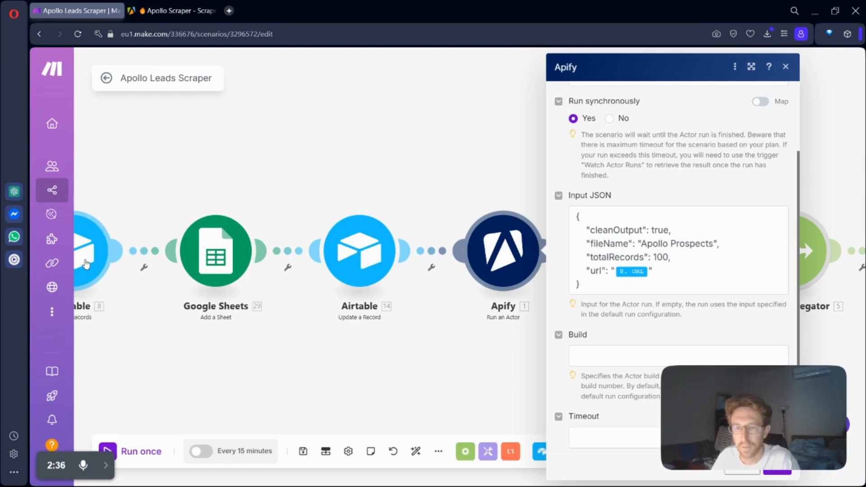
{"action": "left_click", "coordinate": [225, 258]}
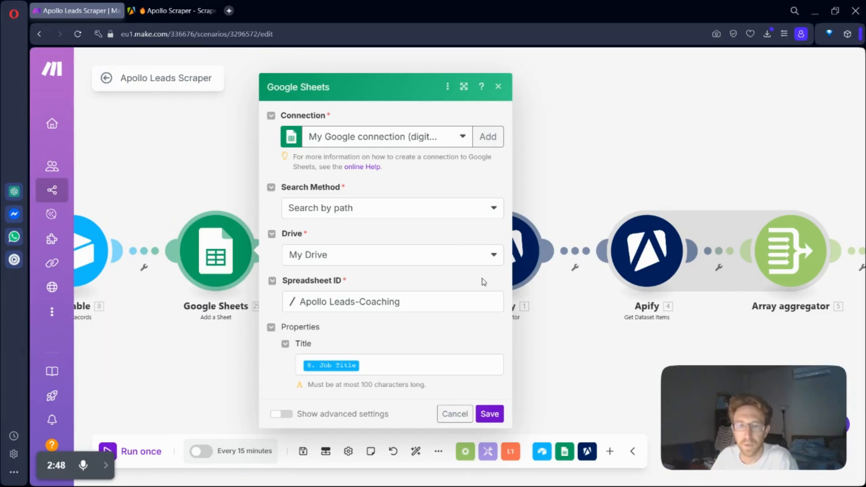
{"action": "left_click", "coordinate": [397, 363]}
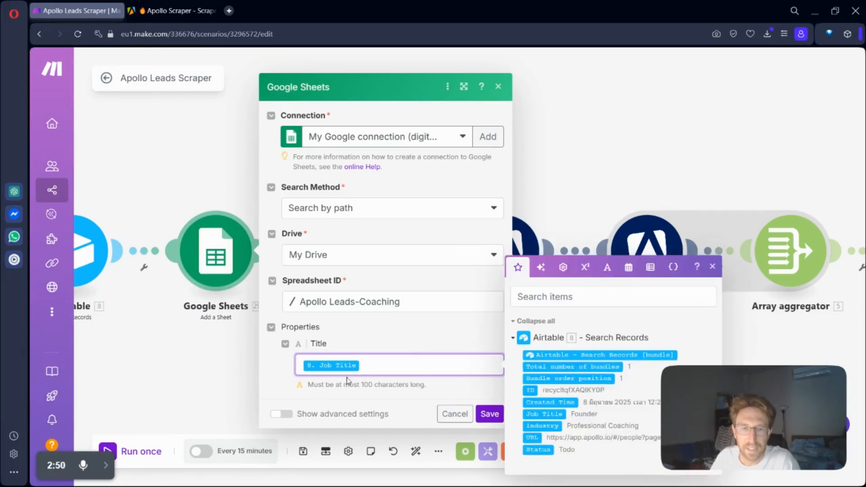
{"action": "left_click", "coordinate": [454, 413]}
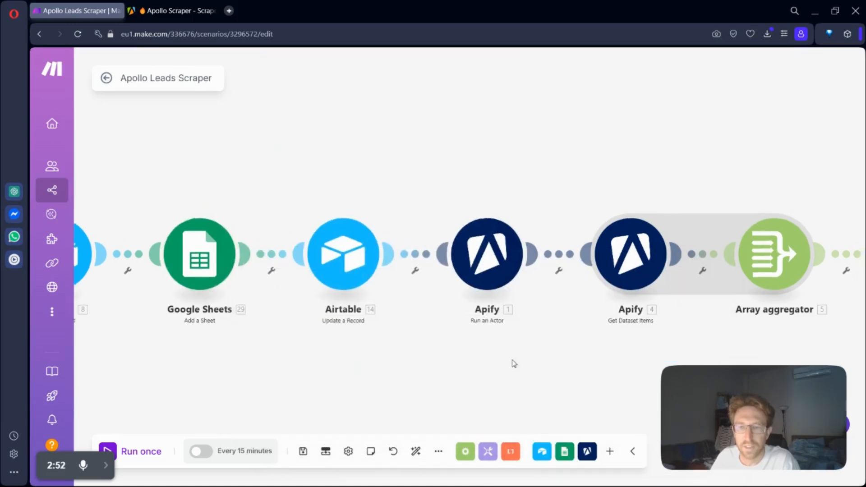
Step: Examine the dataset ID, data transformation, format and limit settings of the Apify Get Dataset Items module
{"action": "left_click", "coordinate": [631, 254]}
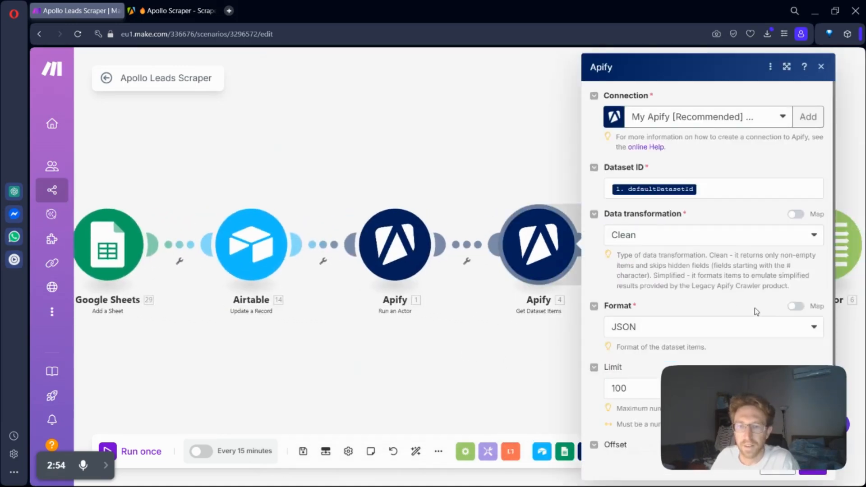
{"action": "scroll", "coordinate": [753, 318], "scroll_direction": "down", "scroll_amount": 1}
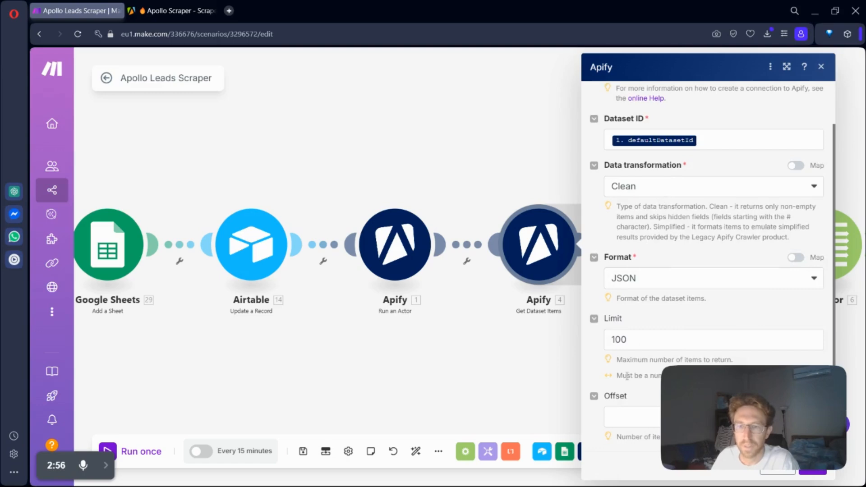
{"action": "double_click", "coordinate": [645, 337]}
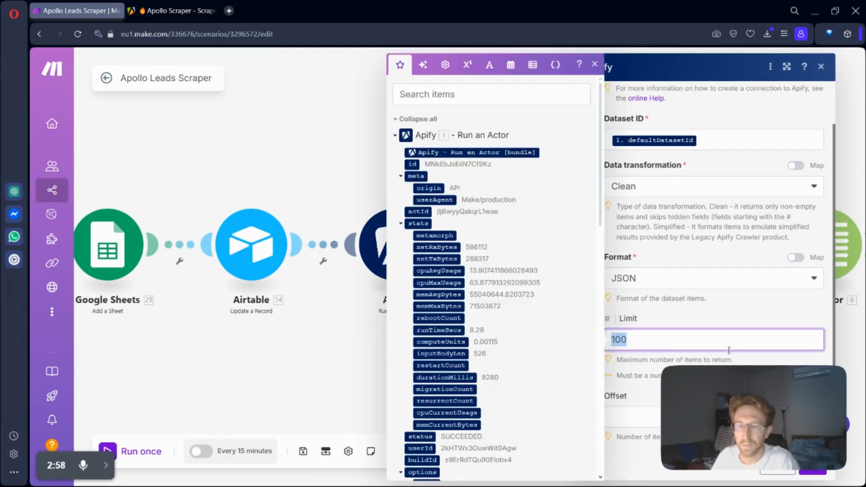
{"action": "left_click", "coordinate": [689, 299]}
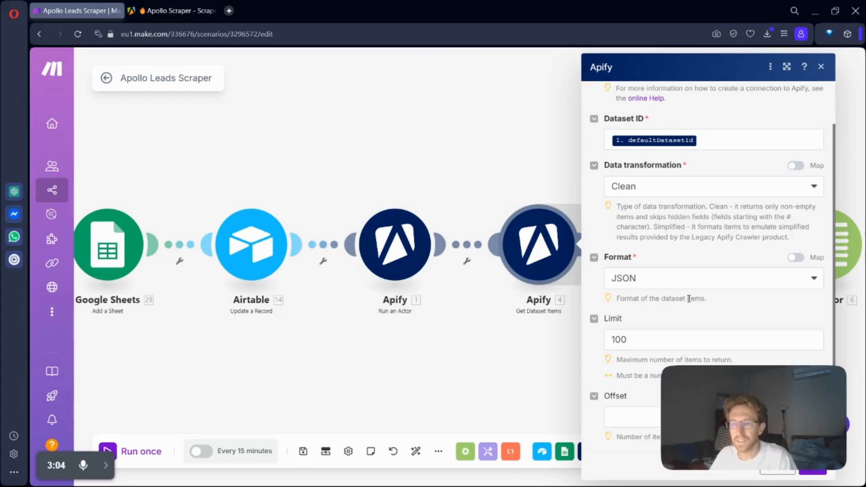
{"action": "left_click_drag", "start_coordinate": [757, 391], "coordinate": [770, 348]}
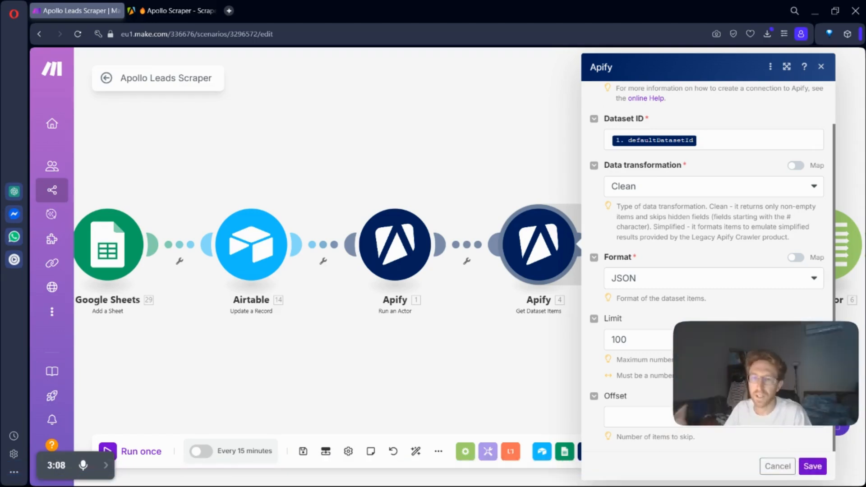
{"action": "left_click", "coordinate": [779, 471]}
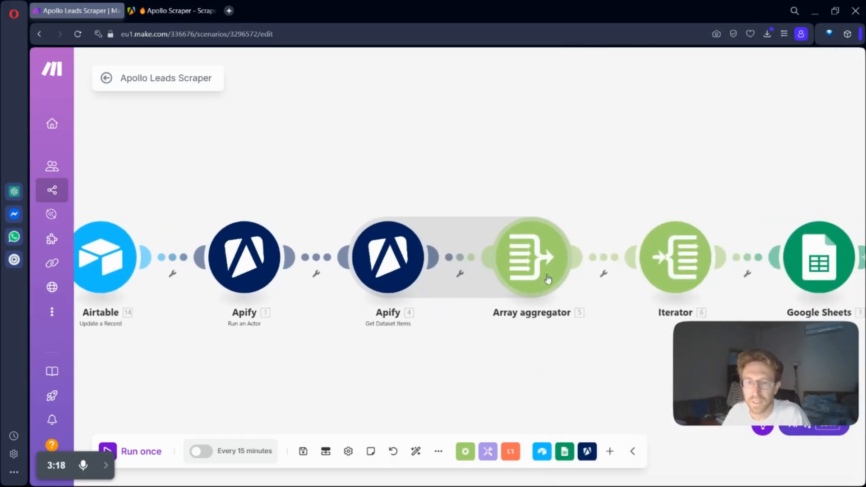
Step: Examine the aggregated fields of the Array aggregator and the array mapping of the Iterator, leaving both unsaved
{"action": "left_click", "coordinate": [548, 277]}
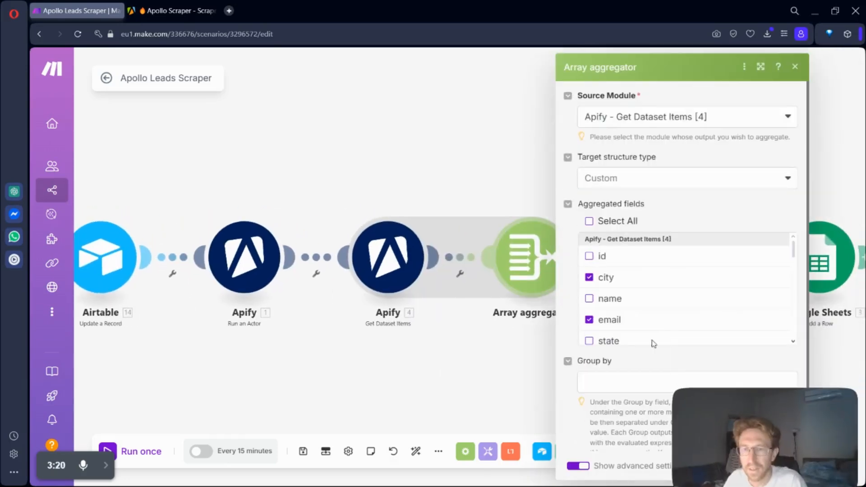
{"action": "scroll", "coordinate": [606, 317], "scroll_direction": "down", "scroll_amount": 1}
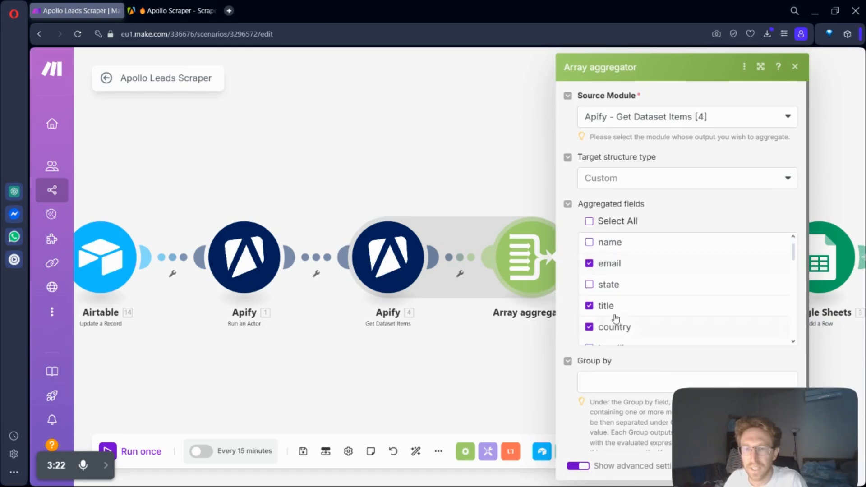
{"action": "scroll", "coordinate": [621, 312], "scroll_direction": "down", "scroll_amount": 1}
{"action": "scroll", "coordinate": [626, 318], "scroll_direction": "down", "scroll_amount": 5}
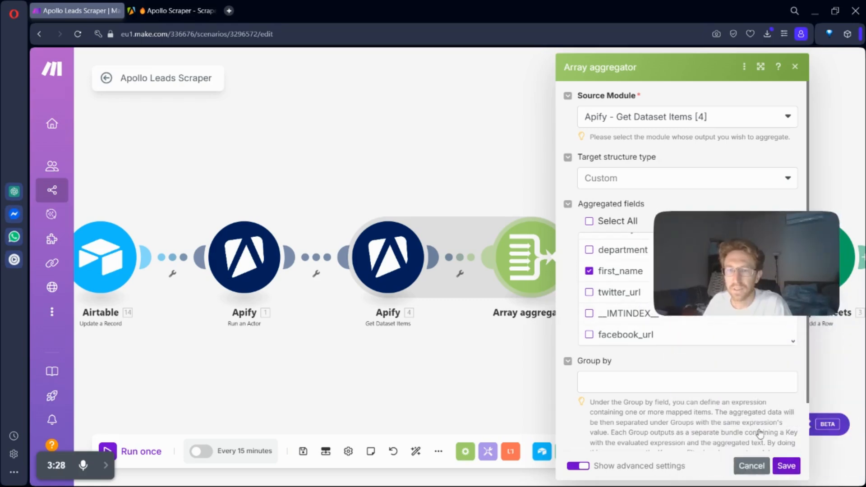
{"action": "left_click", "coordinate": [752, 465]}
{"action": "left_click", "coordinate": [681, 248]}
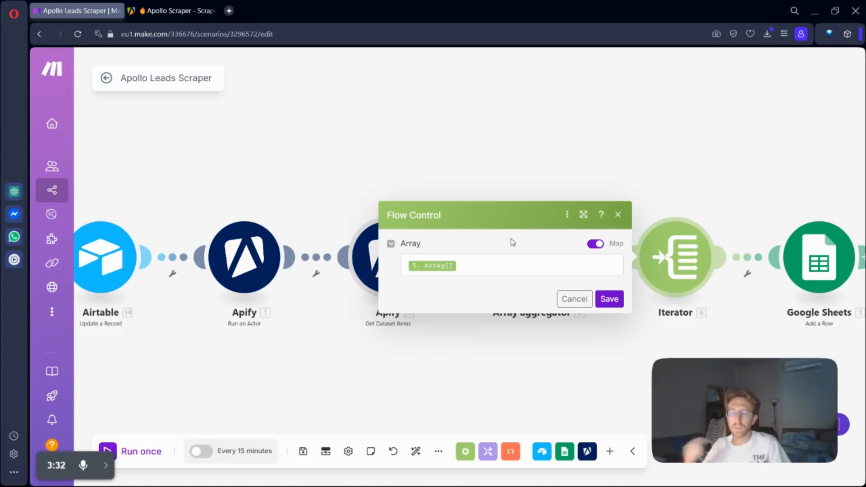
{"action": "left_click", "coordinate": [573, 299]}
Step: Examine the spreadsheet ID mapping in the Google Sheets Add a Row module and locate its source under Add a Sheet
{"action": "scroll", "coordinate": [695, 324], "scroll_direction": "right", "scroll_amount": 3}
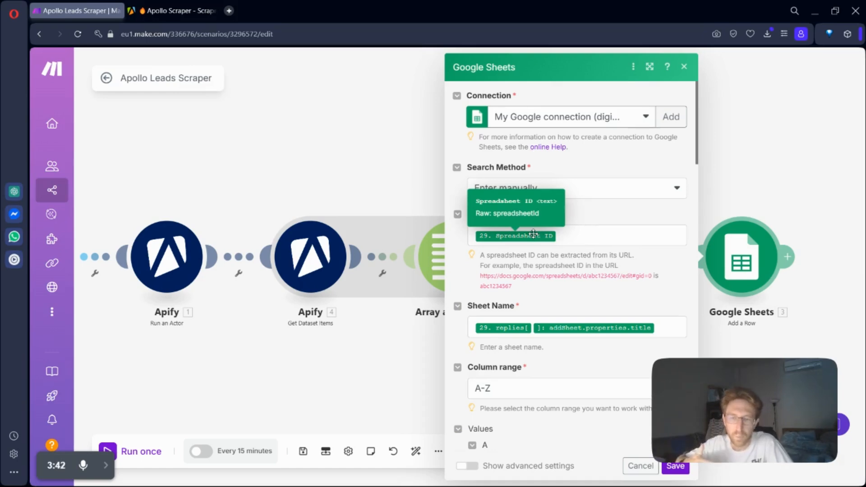
{"action": "left_click", "coordinate": [592, 232]}
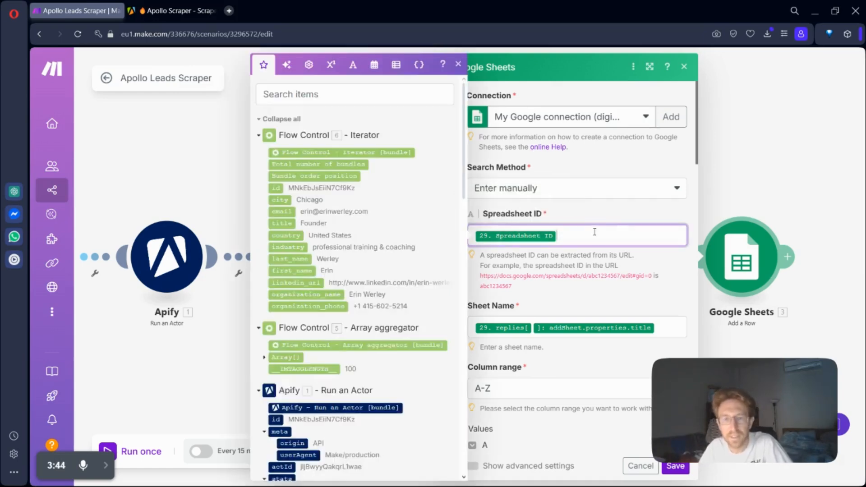
{"action": "scroll", "coordinate": [334, 316], "scroll_direction": "down", "scroll_amount": 10}
{"action": "scroll", "coordinate": [324, 379], "scroll_direction": "down", "scroll_amount": 4}
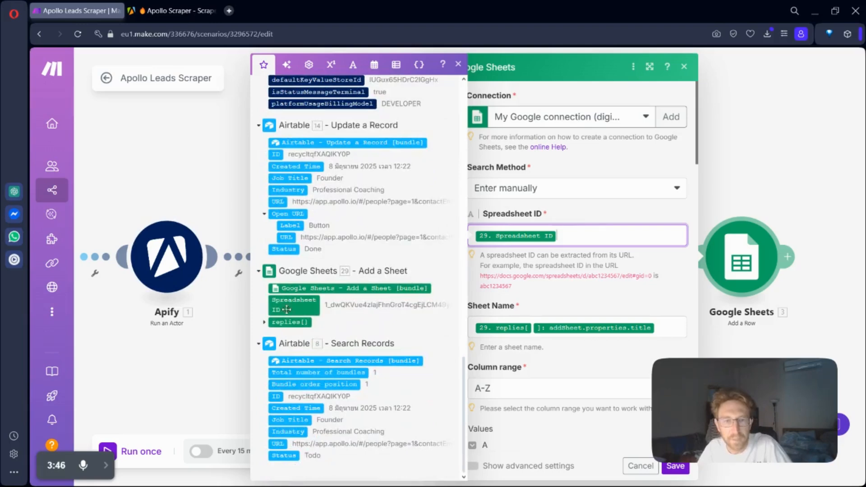
{"action": "mouse_move", "coordinate": [307, 302]}
{"action": "left_mouse_down"}
{"action": "mouse_move", "coordinate": [631, 230]}
{"action": "mouse_move", "coordinate": [491, 270]}
{"action": "mouse_move", "coordinate": [295, 305]}
{"action": "left_mouse_up"}
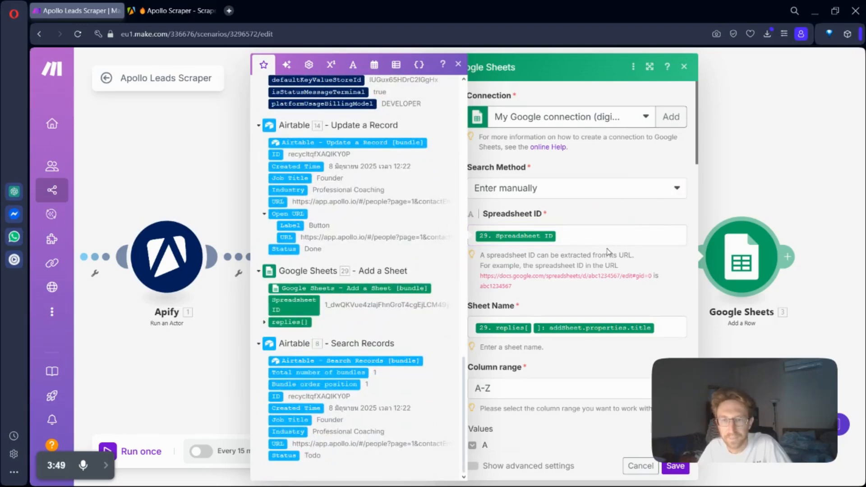
Step: Trace the Add a Row sheet name mapping by expanding replies, addSheet and properties in the Add a Sheet output
{"action": "left_click", "coordinate": [670, 333]}
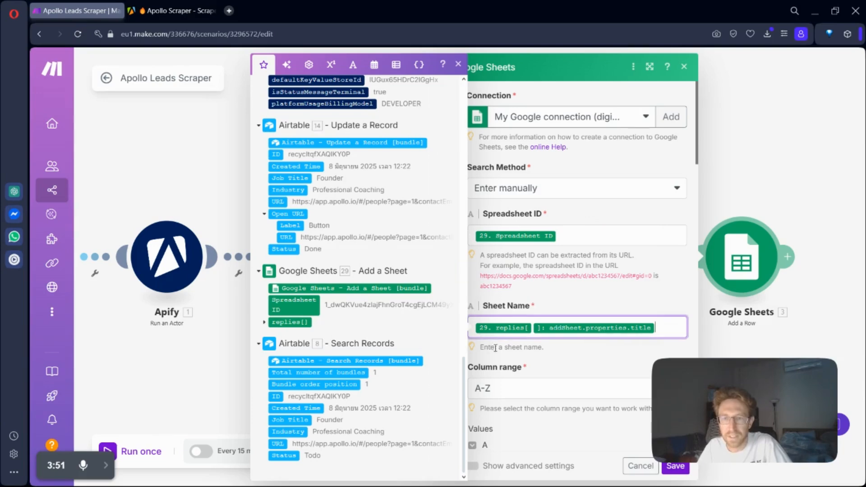
{"action": "left_click", "coordinate": [264, 322]}
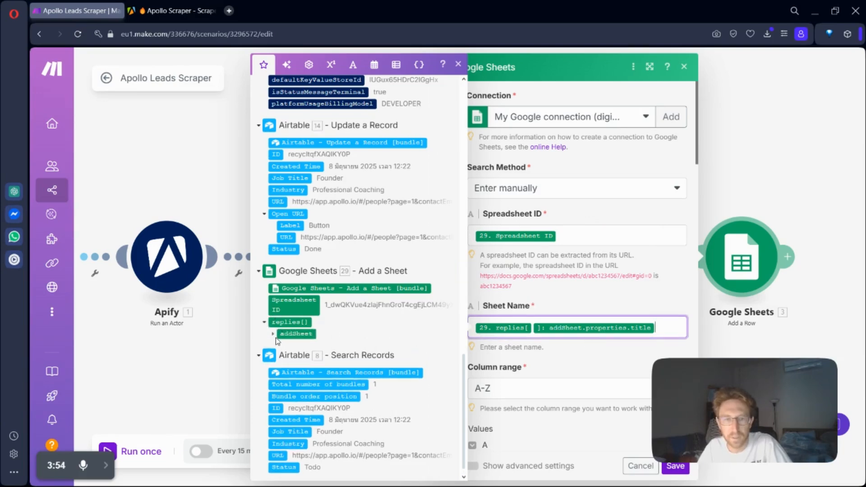
{"action": "left_click", "coordinate": [273, 334]}
{"action": "left_click", "coordinate": [281, 346]}
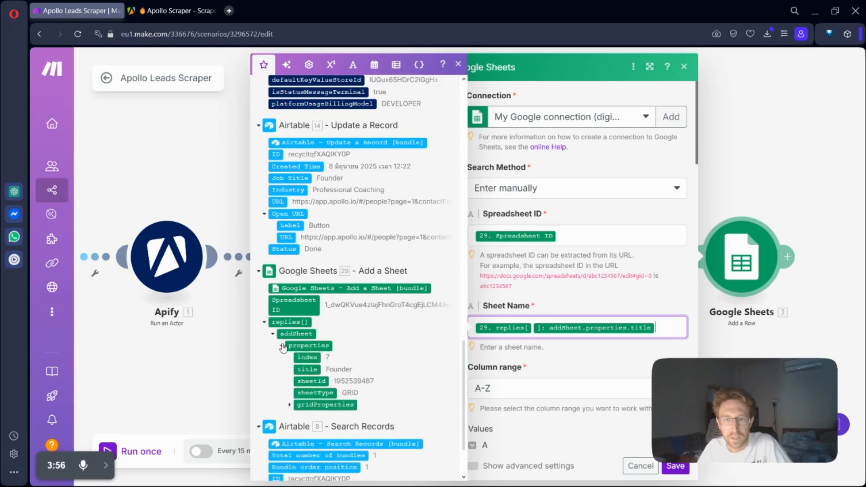
{"action": "mouse_move", "coordinate": [311, 369]}
{"action": "left_mouse_down"}
{"action": "mouse_move", "coordinate": [727, 335]}
{"action": "mouse_move", "coordinate": [677, 335]}
{"action": "mouse_move", "coordinate": [347, 389]}
{"action": "mouse_move", "coordinate": [318, 384]}
{"action": "left_mouse_up"}
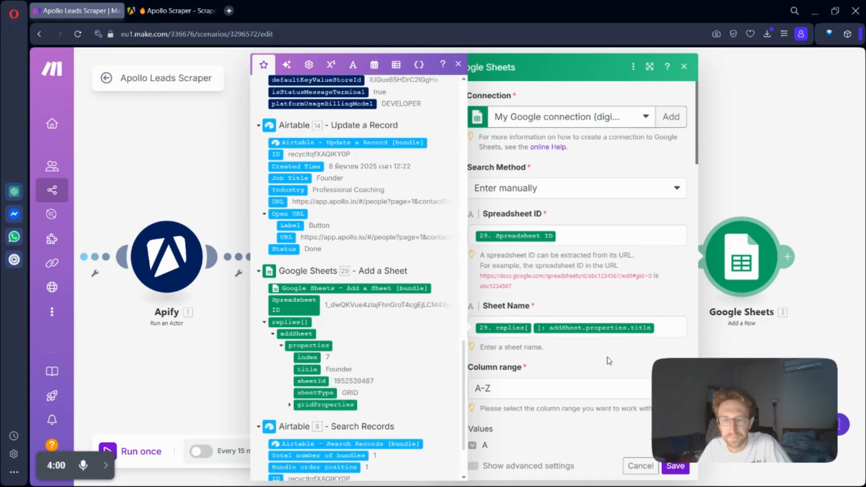
Step: Examine the column value mappings of the Add a Row module, including the quoted organization_phone value, and close it without saving
{"action": "scroll", "coordinate": [609, 361], "scroll_direction": "down", "scroll_amount": 5}
{"action": "left_click", "coordinate": [594, 231]}
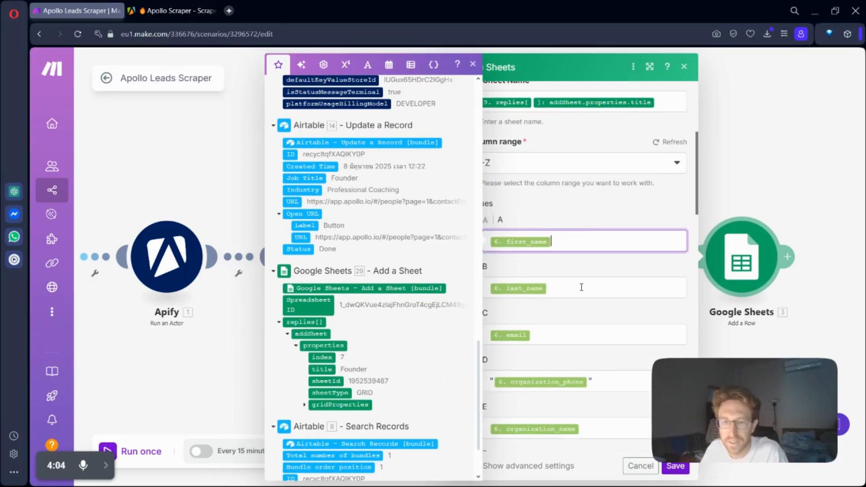
{"action": "scroll", "coordinate": [600, 288], "scroll_direction": "down", "scroll_amount": 3}
{"action": "triple_click", "coordinate": [601, 266]}
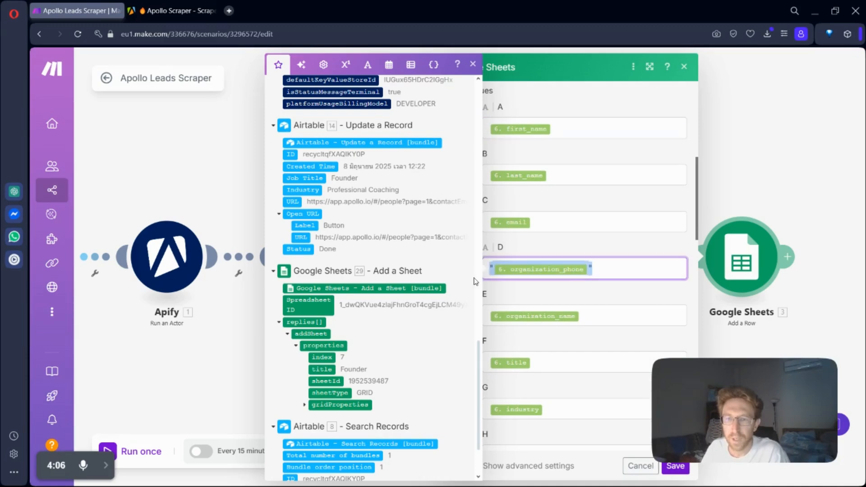
{"action": "left_click", "coordinate": [605, 266]}
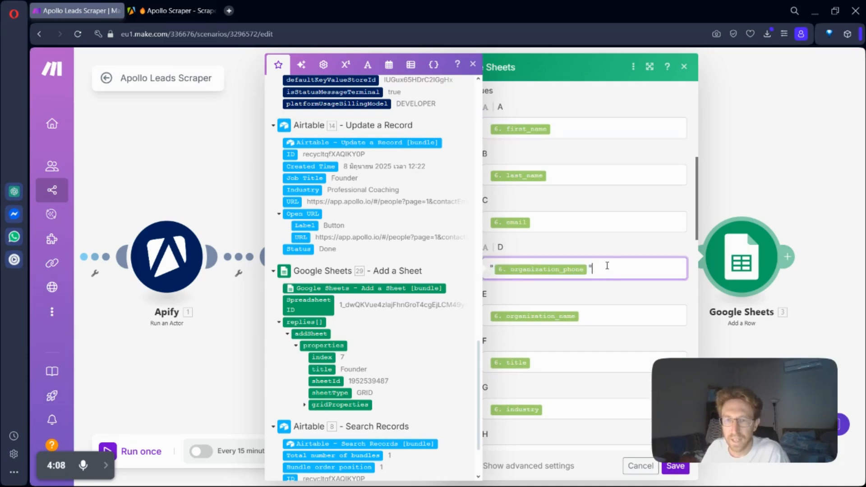
{"action": "key", "text": "Home"}
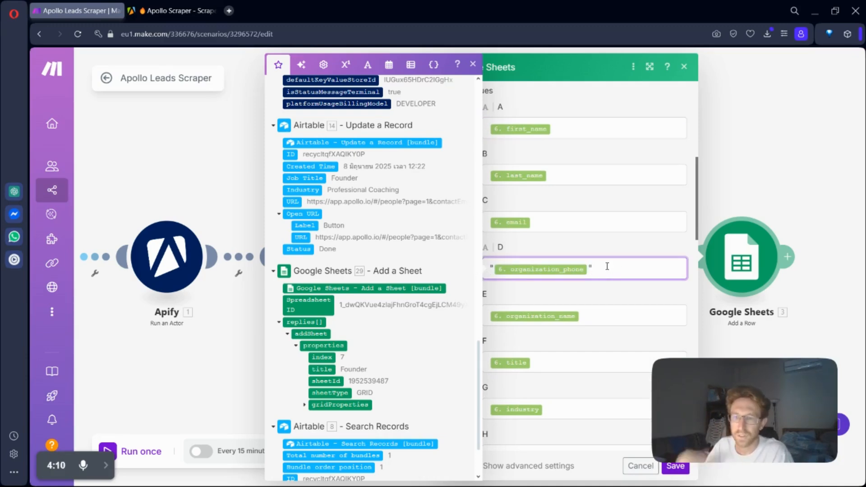
{"action": "left_click", "coordinate": [595, 313]}
{"action": "scroll", "coordinate": [588, 357], "scroll_direction": "down", "scroll_amount": 3}
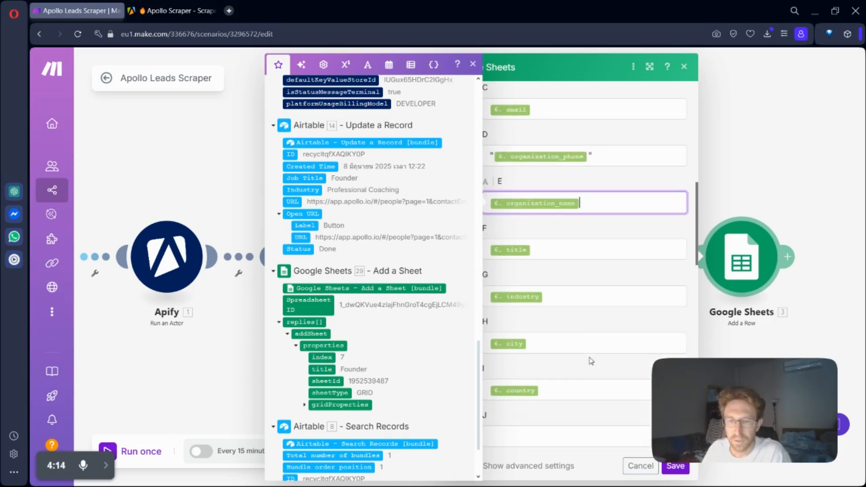
{"action": "scroll", "coordinate": [591, 360], "scroll_direction": "down", "scroll_amount": 1}
{"action": "left_click", "coordinate": [626, 469]}
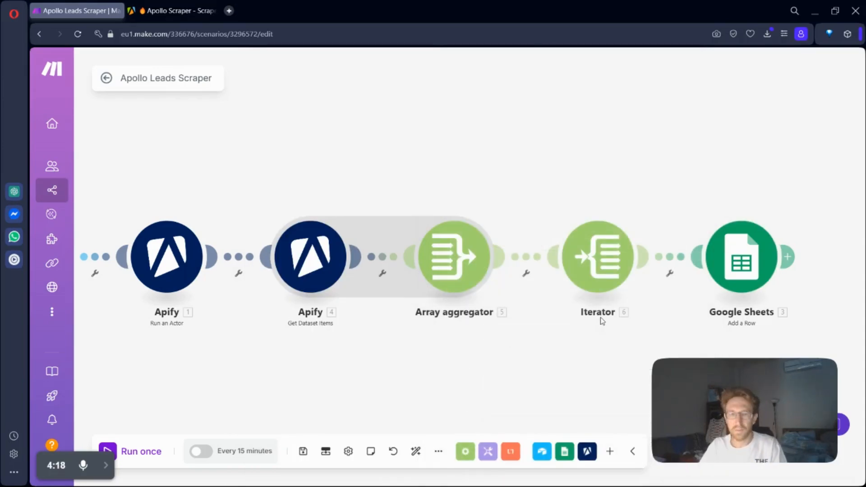
{"action": "key", "text": "ctrl+t"}
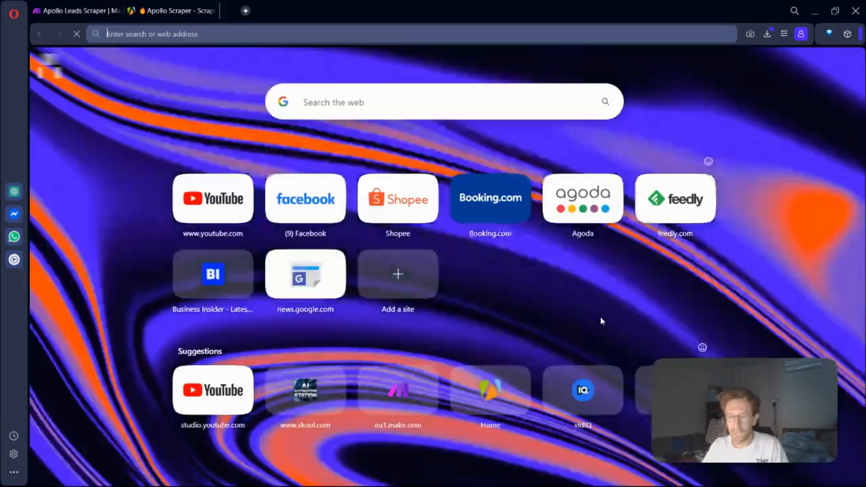
{"action": "type", "text": "sher"}
{"action": "key", "text": "BackSpace"}
{"action": "type", "text": "w"}
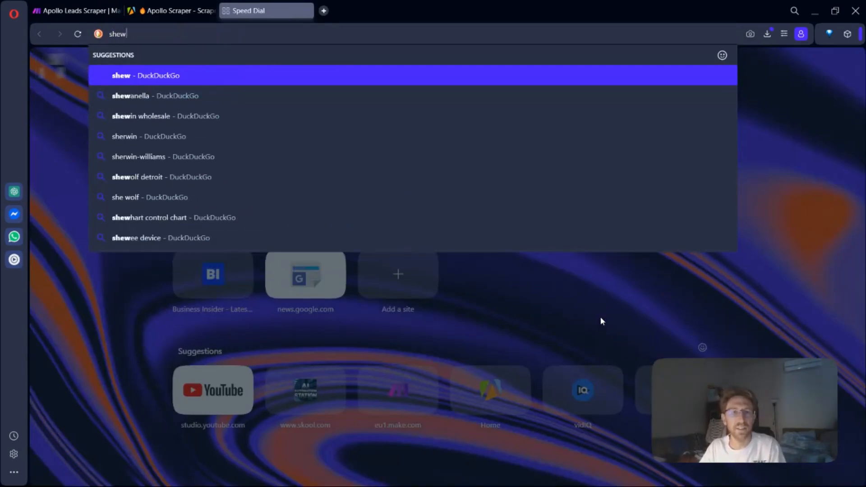
{"action": "left_click", "coordinate": [308, 11]}
{"action": "left_click", "coordinate": [308, 10]}
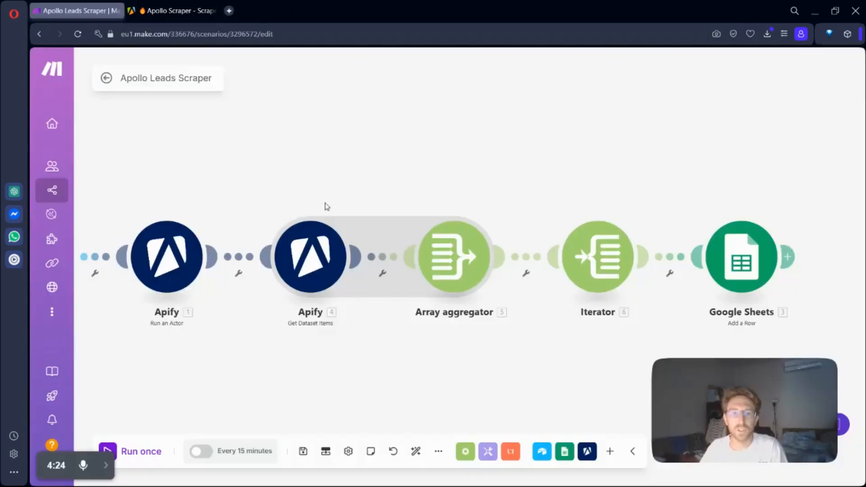
Step: Review the Apollo Scraper actor's JSON input and run options in Apify, and return to the Apollo Leads Scraper scenario in Make
{"action": "scroll", "coordinate": [460, 379], "scroll_direction": "left", "scroll_amount": 10}
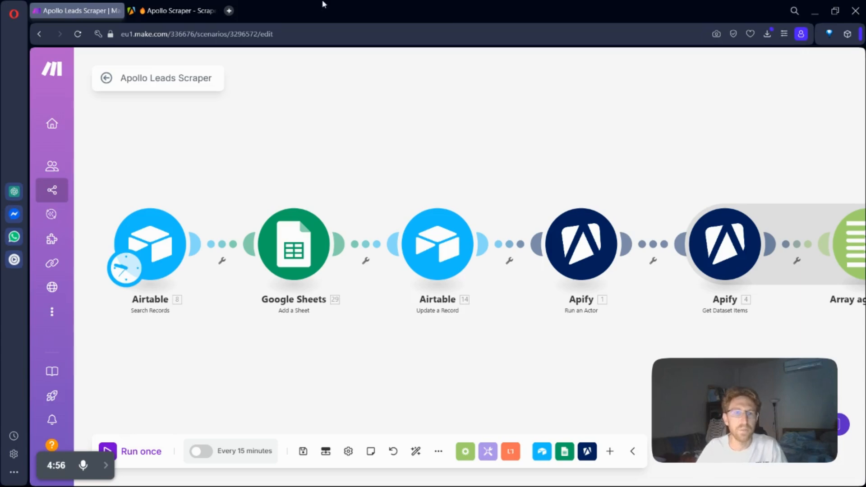
{"action": "left_click", "coordinate": [163, 10]}
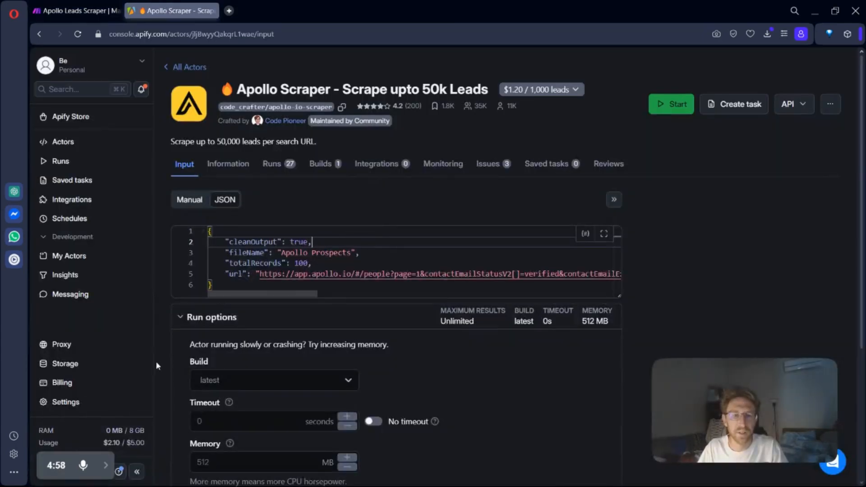
{"action": "mouse_move", "coordinate": [130, 424]}
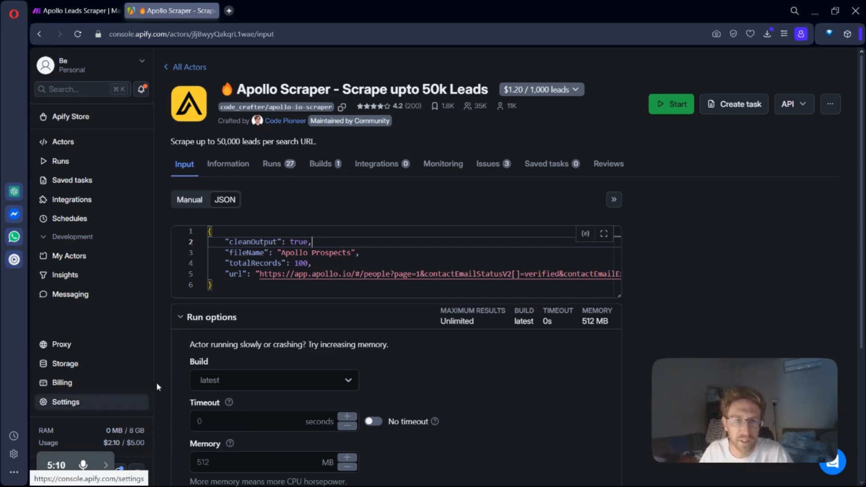
{"action": "scroll", "coordinate": [89, 343], "scroll_direction": "down", "scroll_amount": 3}
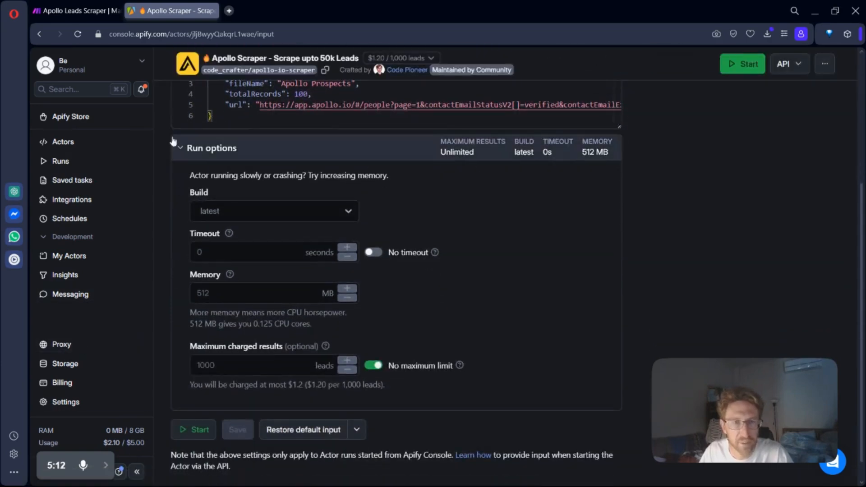
{"action": "scroll", "coordinate": [135, 222], "scroll_direction": "up", "scroll_amount": 3}
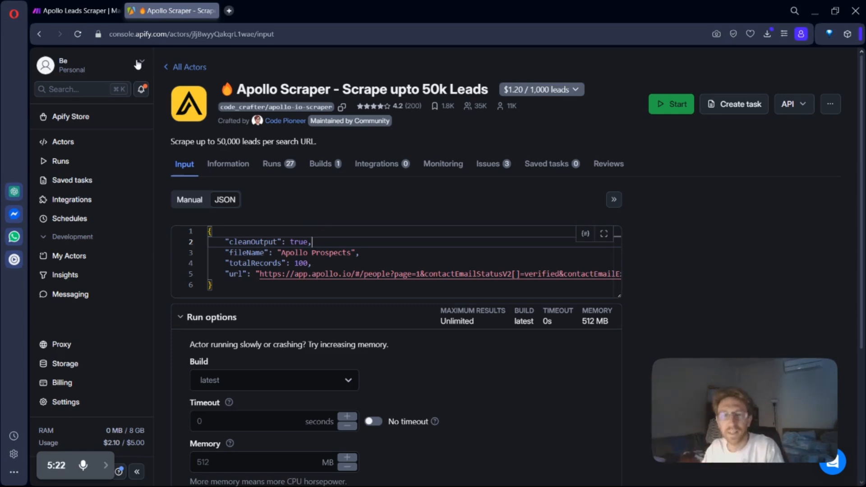
{"action": "left_click", "coordinate": [77, 10]}
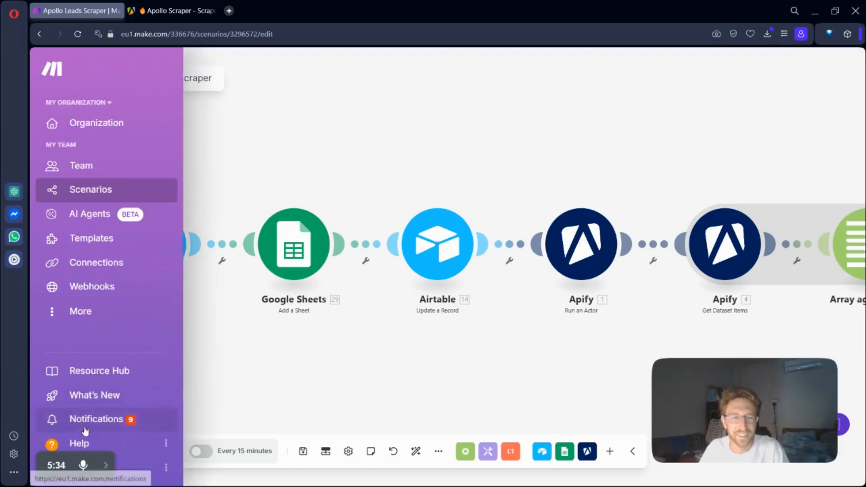
{"action": "mouse_move", "coordinate": [62, 477]}
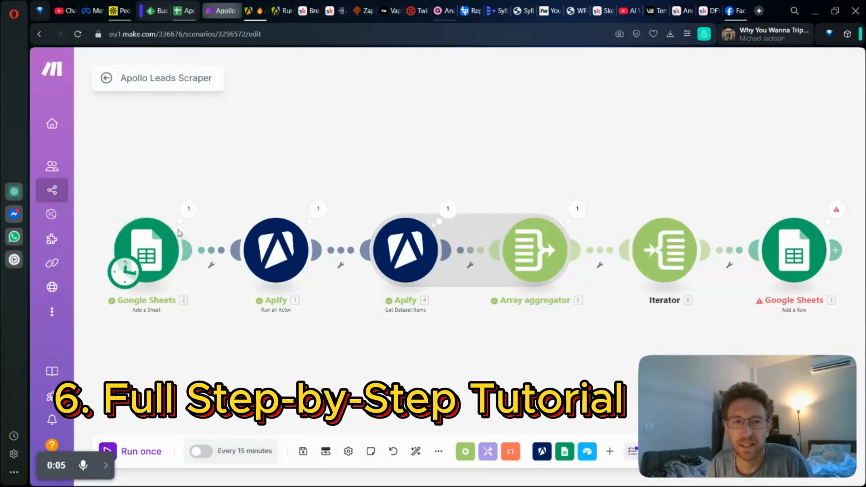
Step: Switch to the Apollo people search and open the account's credit usage page
{"action": "scroll", "coordinate": [194, 261], "scroll_direction": "up", "scroll_amount": 3}
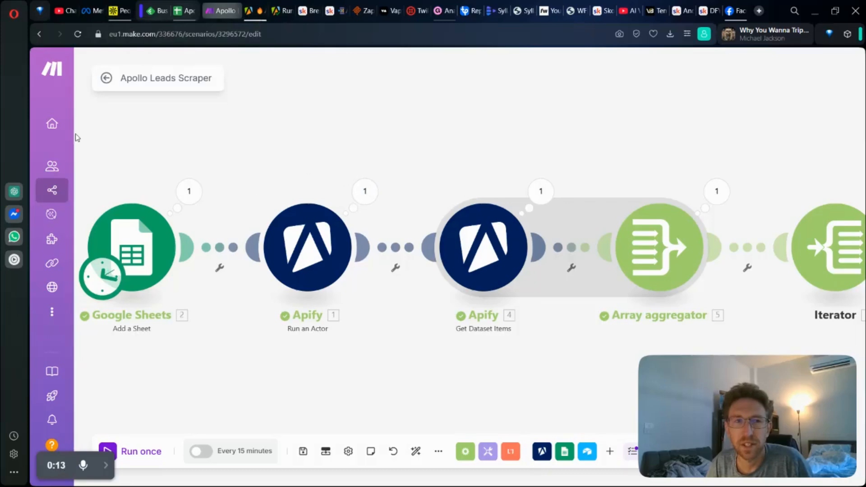
{"action": "left_click", "coordinate": [125, 5]}
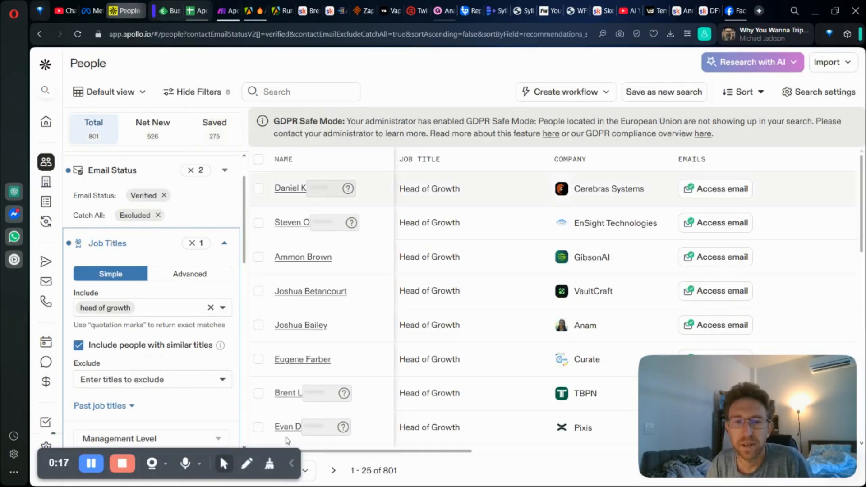
{"action": "left_click", "coordinate": [291, 467]}
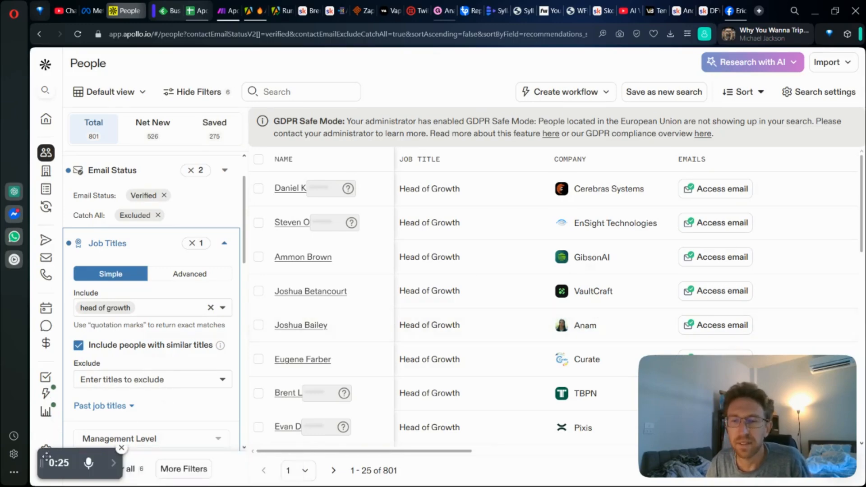
{"action": "left_click_drag", "start_coordinate": [45, 455], "coordinate": [111, 433]}
{"action": "mouse_move", "coordinate": [48, 465]}
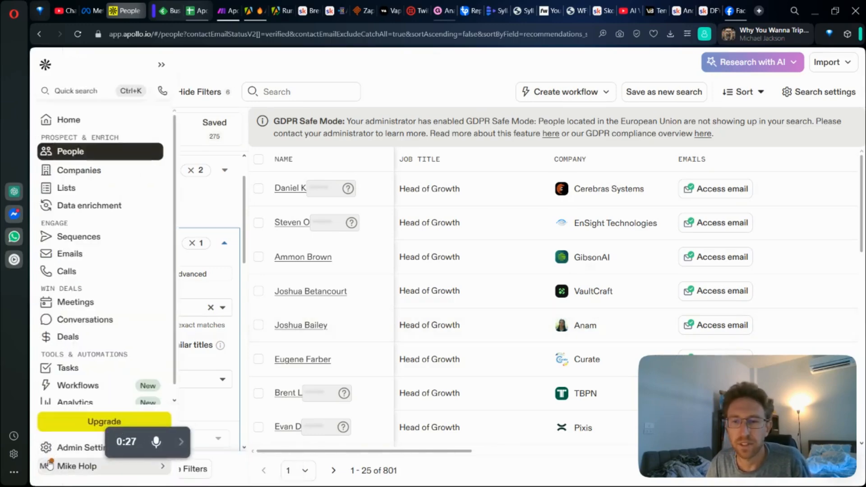
{"action": "left_click", "coordinate": [50, 464]}
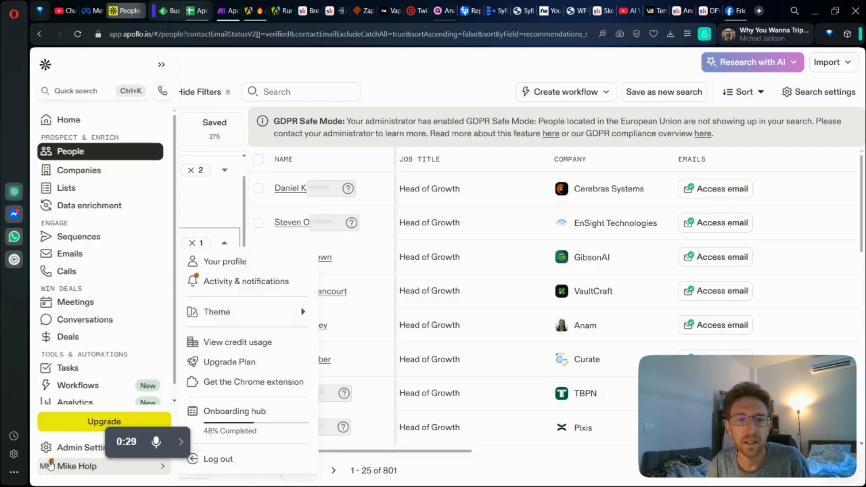
{"action": "left_click", "coordinate": [245, 347]}
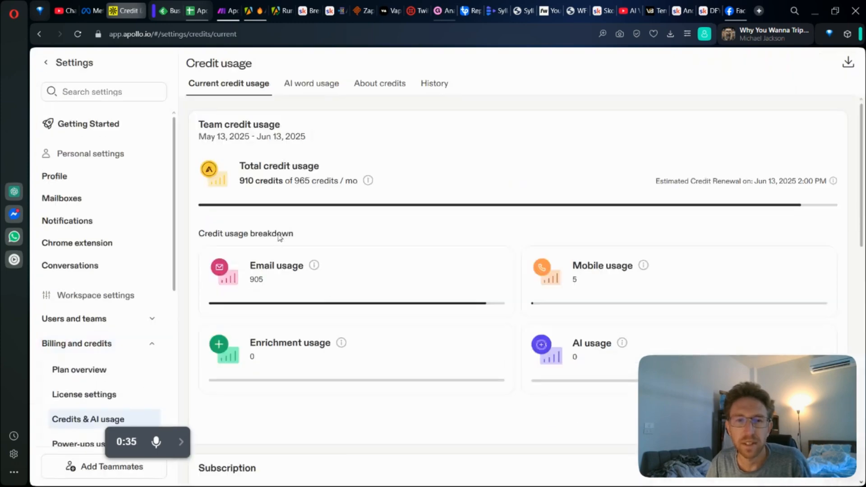
Step: Examine the team's total monthly credit usage in the current billing period
{"action": "left_click_drag", "start_coordinate": [240, 180], "coordinate": [325, 182]}
{"action": "left_click", "coordinate": [320, 189]}
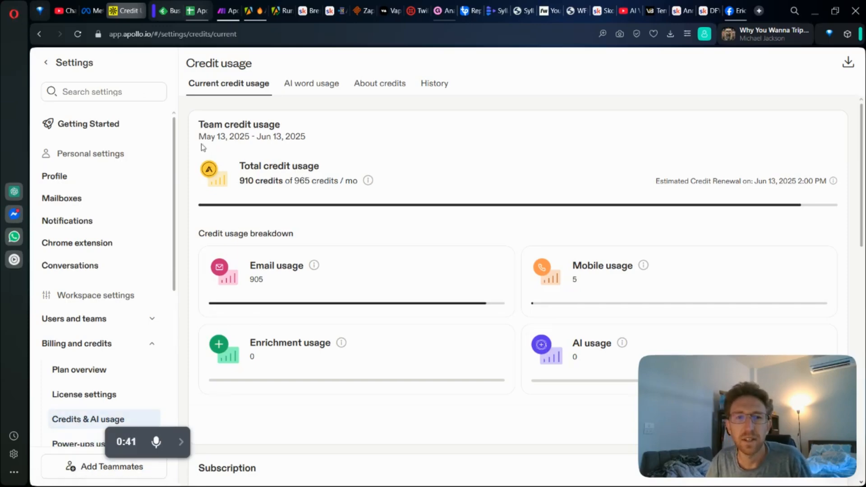
{"action": "left_click_drag", "start_coordinate": [248, 181], "coordinate": [299, 185]}
{"action": "left_click", "coordinate": [256, 221]}
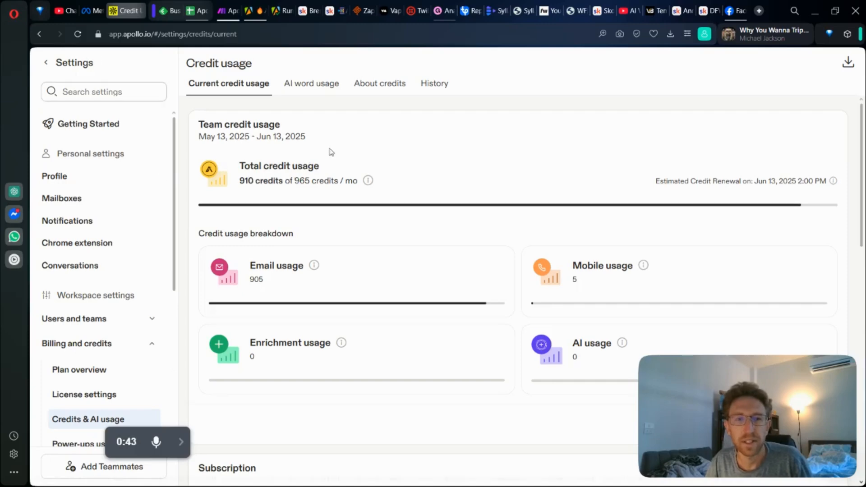
{"action": "left_click_drag", "start_coordinate": [241, 179], "coordinate": [363, 180]}
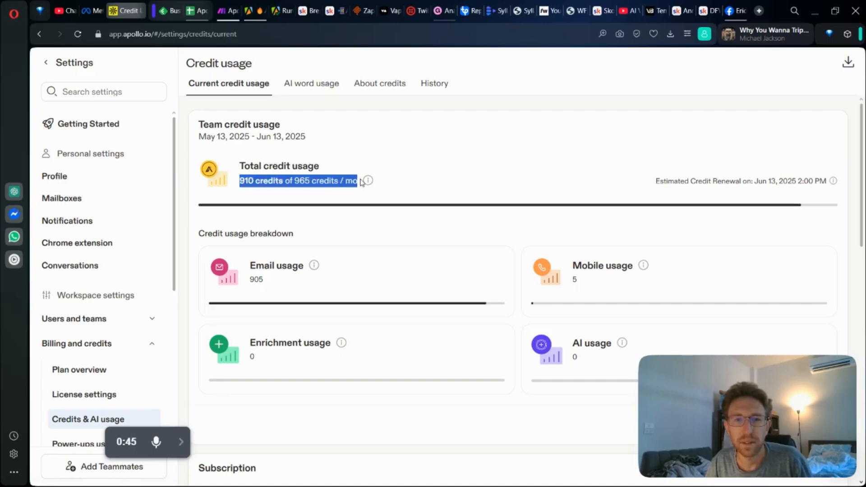
{"action": "left_click", "coordinate": [290, 190]}
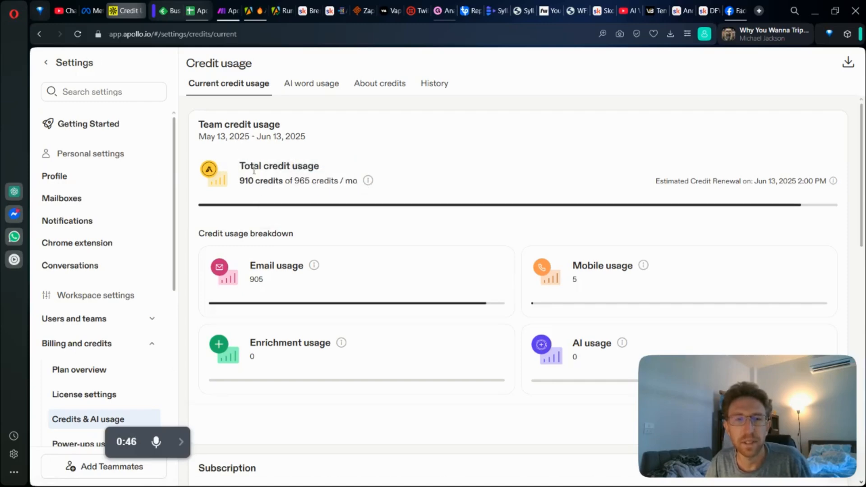
Step: Switch to Apify, list all actors and open Apollo Scraper - Scrape upto 50k Leads
{"action": "left_click", "coordinate": [251, 4]}
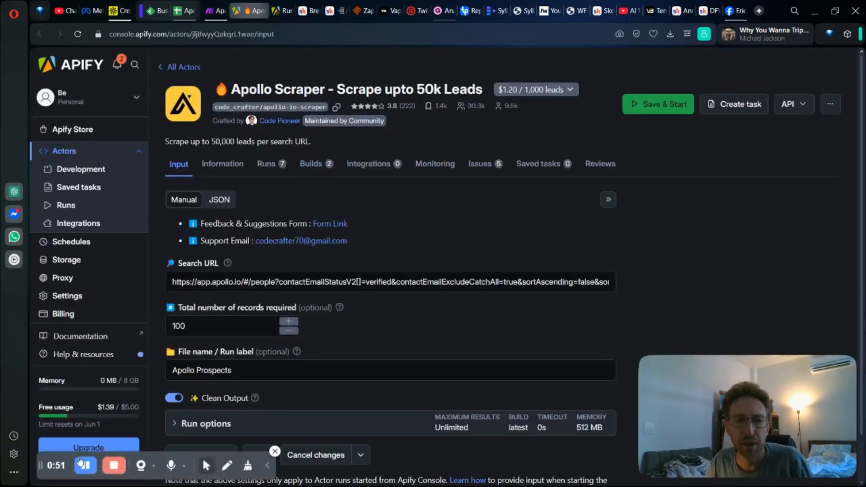
{"action": "left_click", "coordinate": [266, 467]}
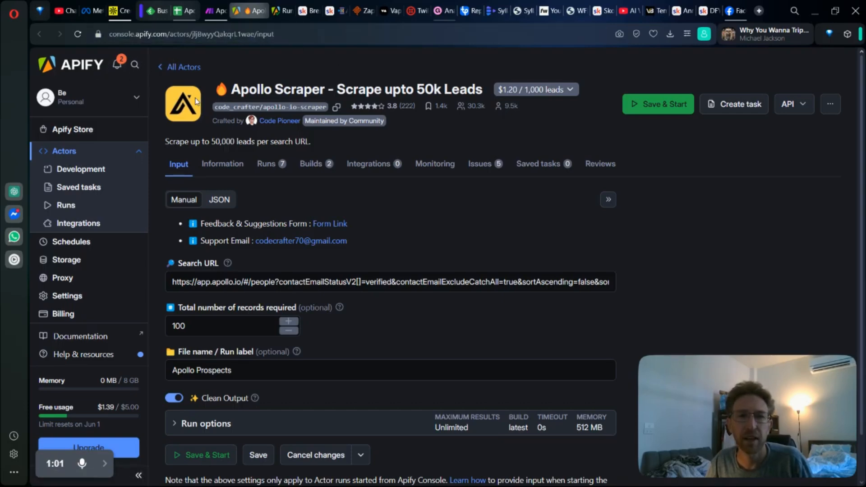
{"action": "left_click", "coordinate": [183, 67]}
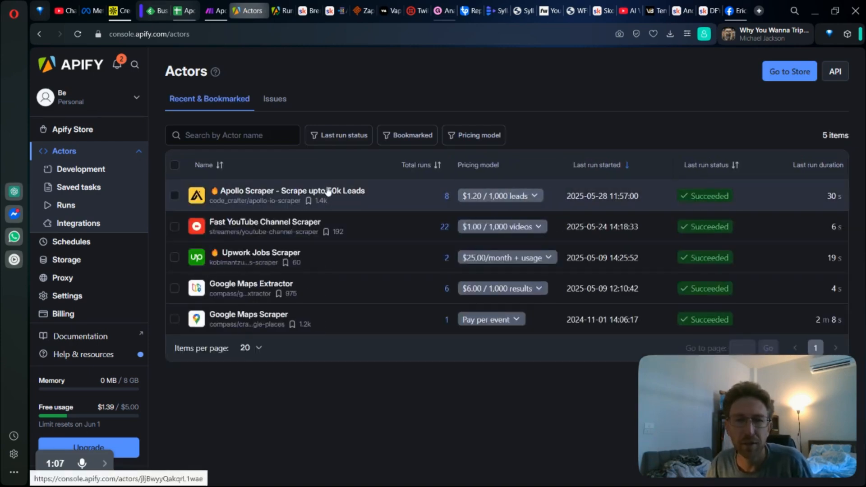
{"action": "left_click", "coordinate": [327, 191]}
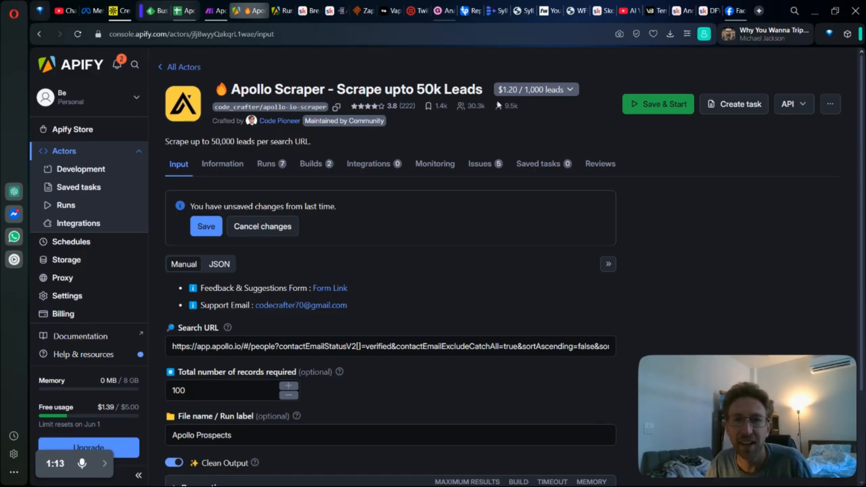
Step: Read the pay-per-result pricing explanation of the Apollo Scraper actor and close it
{"action": "left_click", "coordinate": [570, 92]}
{"action": "left_click_drag", "start_coordinate": [545, 117], "coordinate": [634, 138]}
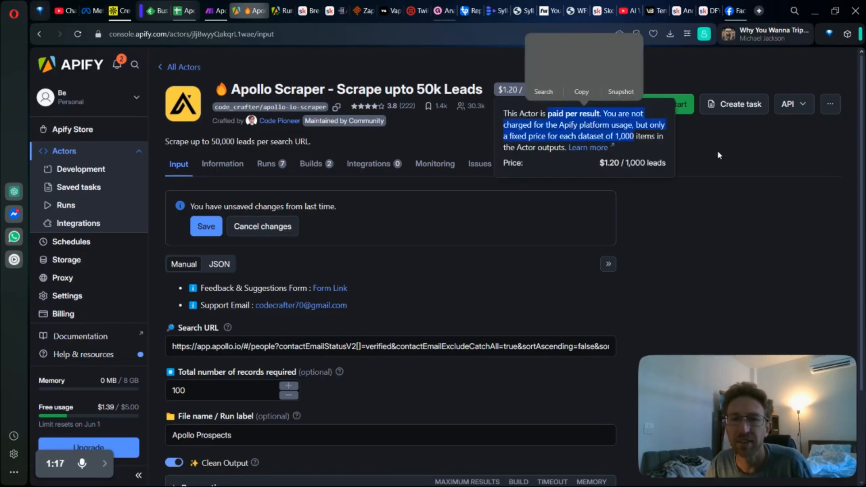
{"action": "left_click", "coordinate": [717, 155]}
{"action": "left_click_drag", "start_coordinate": [44, 463], "coordinate": [170, 443]}
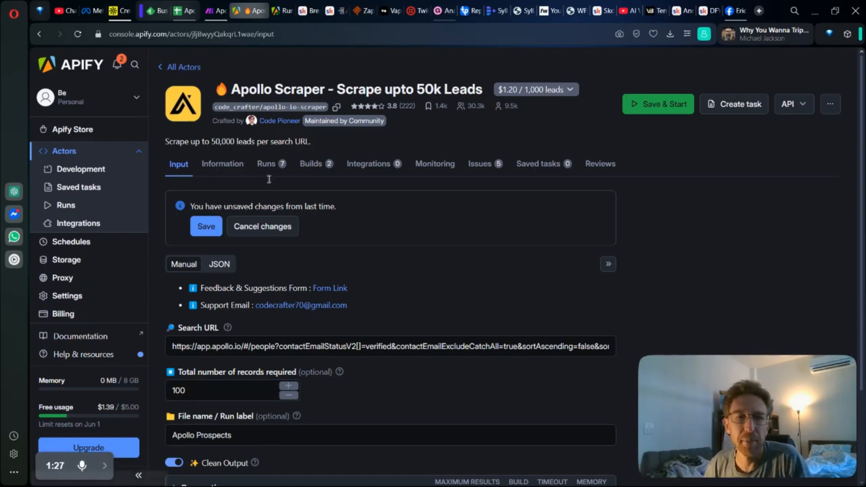
Step: Replace the Apollo Scraper's Search URL with the address copied from the filtered Apollo people search
{"action": "left_click", "coordinate": [262, 339]}
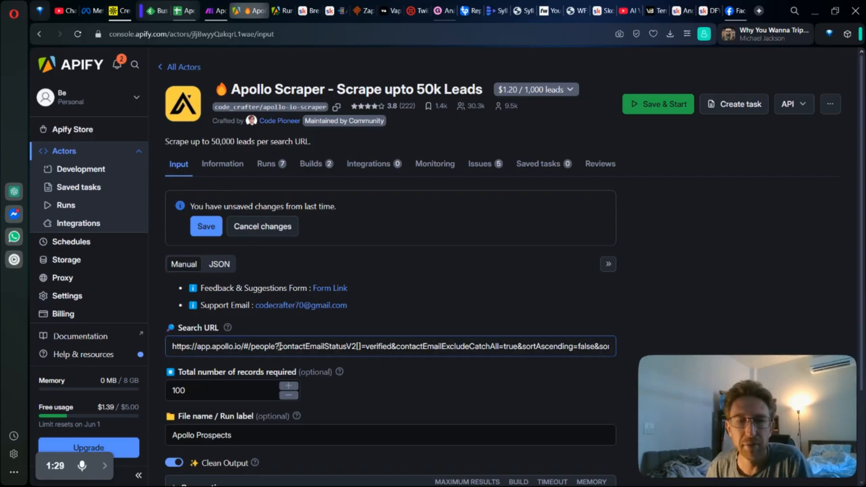
{"action": "left_click_drag", "start_coordinate": [280, 346], "coordinate": [616, 346]}
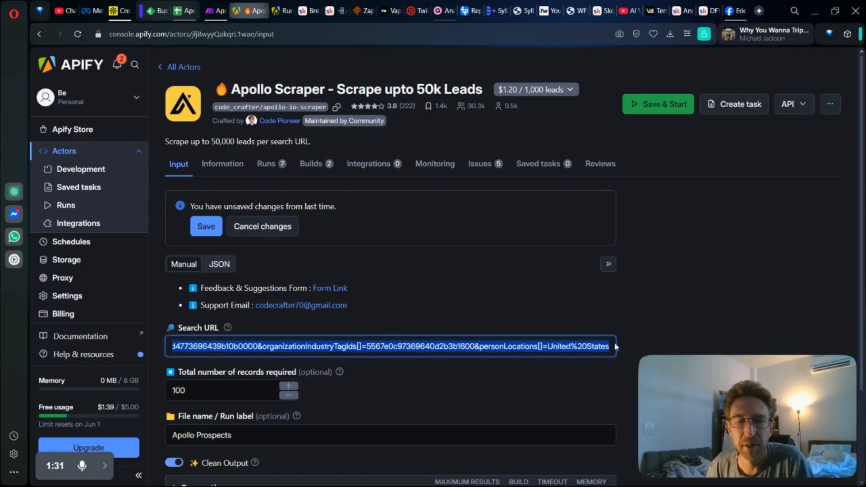
{"action": "left_click", "coordinate": [122, 6]}
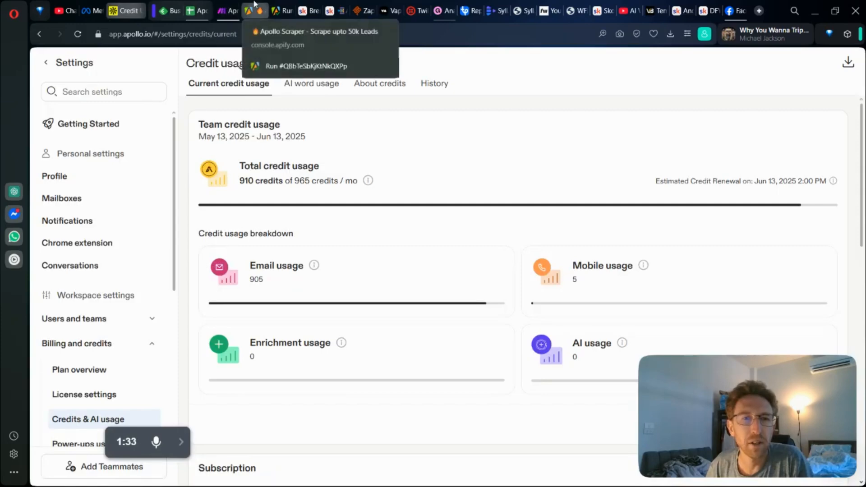
{"action": "left_click", "coordinate": [40, 34]}
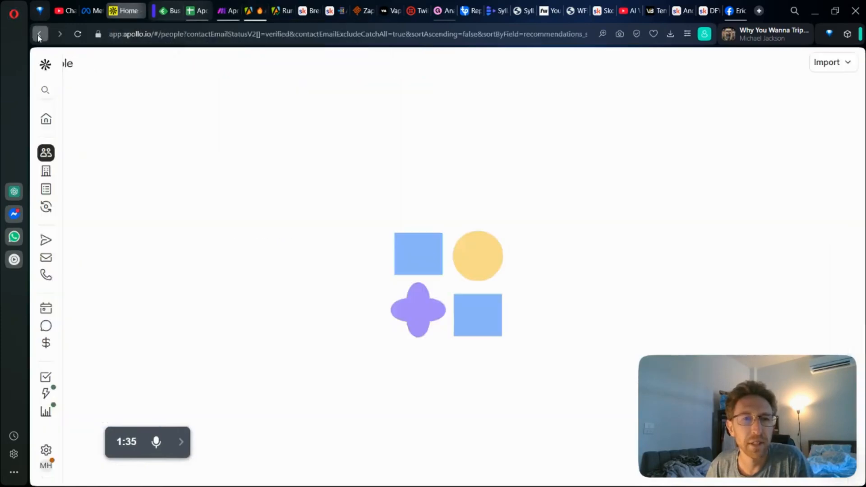
{"action": "left_click", "coordinate": [313, 34]}
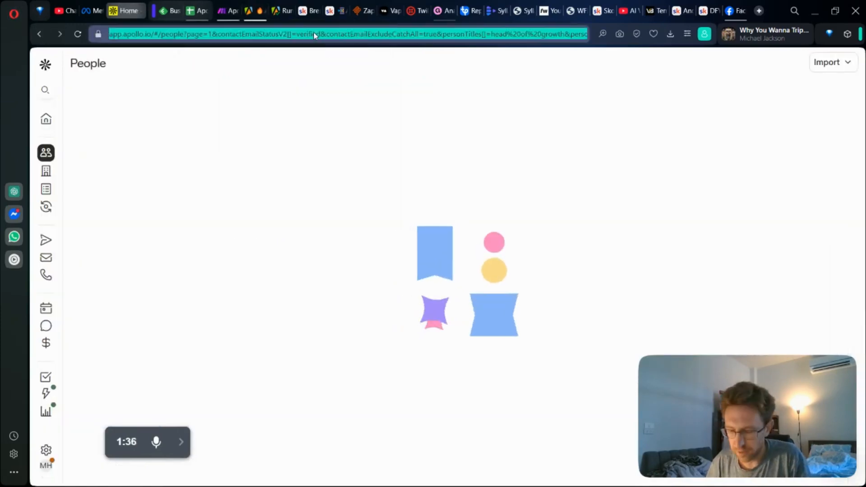
{"action": "left_click", "coordinate": [253, 10]}
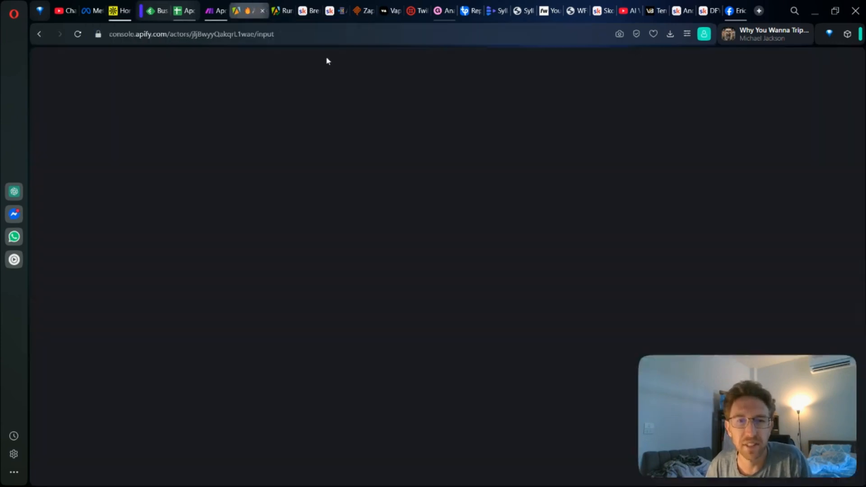
{"action": "left_click", "coordinate": [322, 347]}
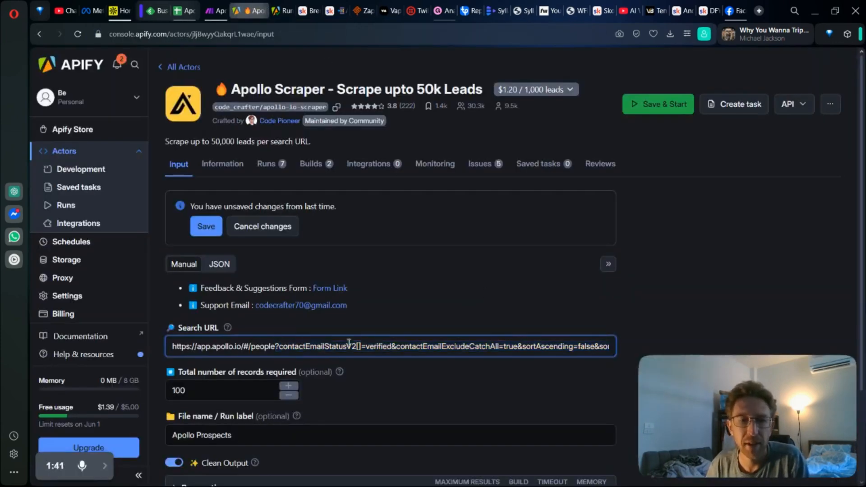
{"action": "key", "text": "ctrl+a"}
{"action": "key", "text": "ctrl+v"}
{"action": "left_click", "coordinate": [673, 274]}
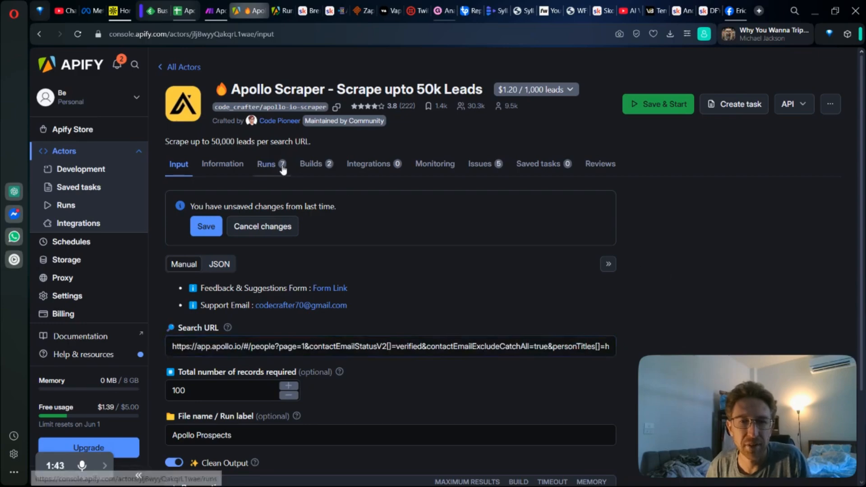
Step: Open the log of the actor's latest run, and switch to Excel to view the exported apollo-io-scraper dataset
{"action": "left_click", "coordinate": [274, 165]}
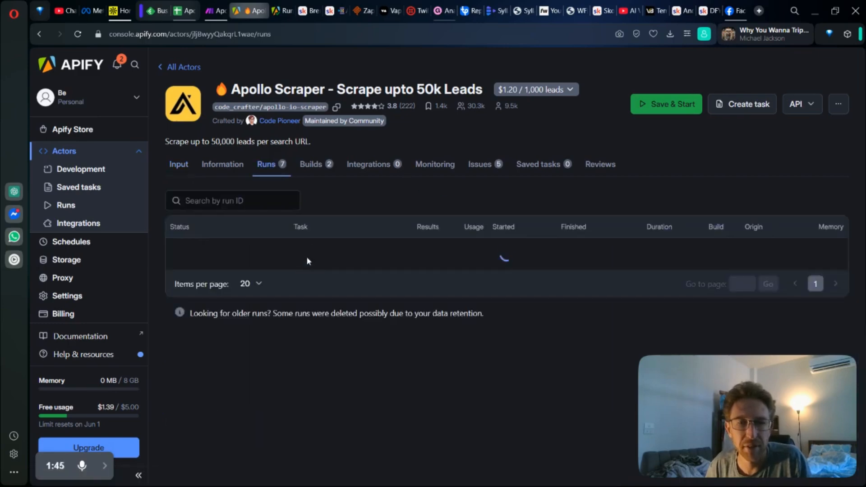
{"action": "left_click", "coordinate": [319, 269]}
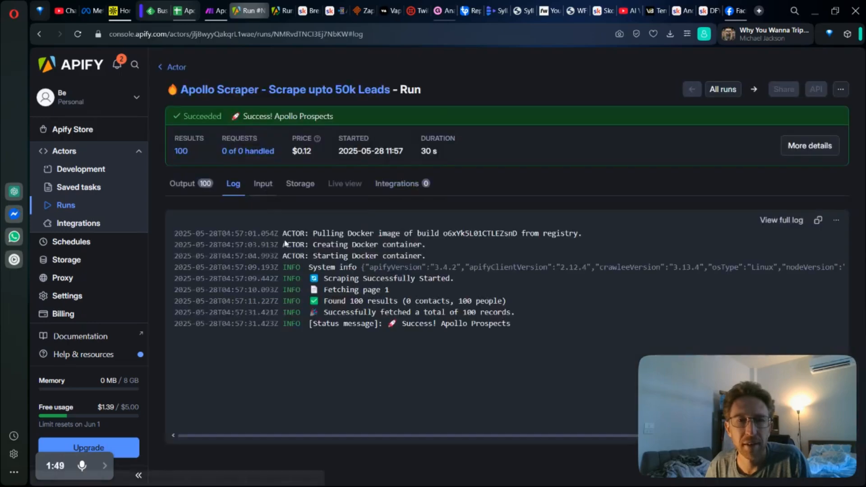
{"action": "mouse_move", "coordinate": [238, 473]}
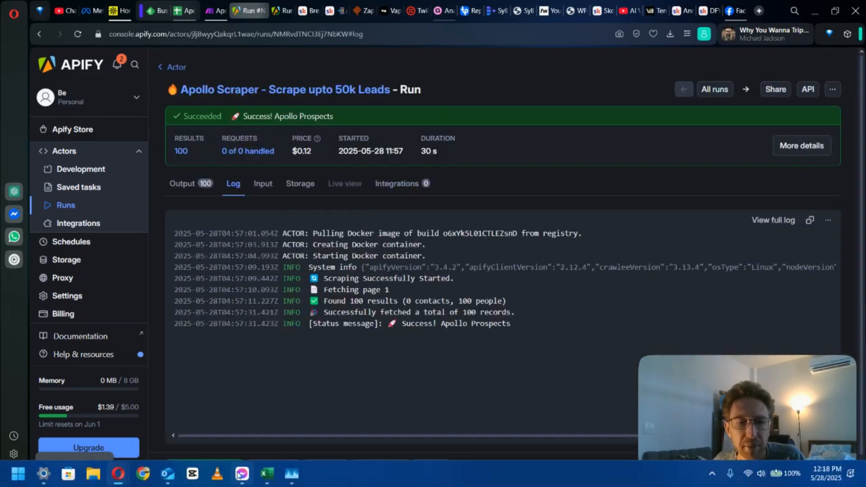
{"action": "left_click", "coordinate": [270, 476]}
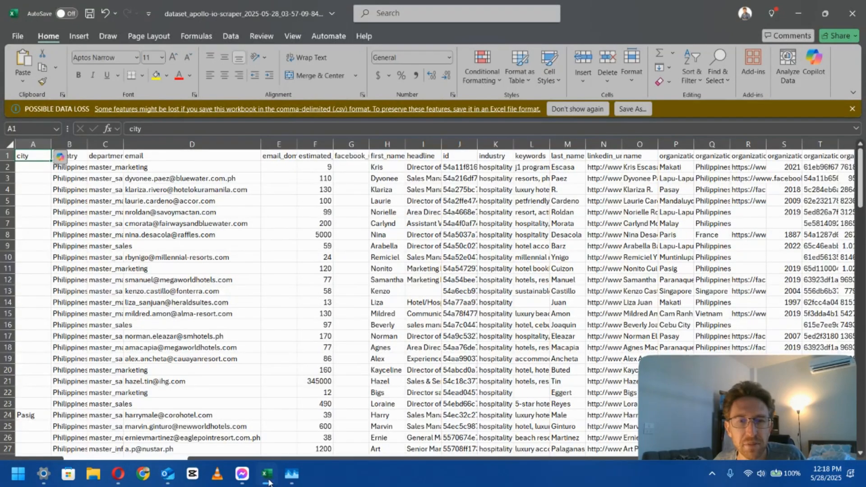
Step: Leave Excel for the Apollo Leads Scraper scenario in Make and review the settings of the Google Sheets Add a Sheet module
{"action": "left_click", "coordinate": [268, 480]}
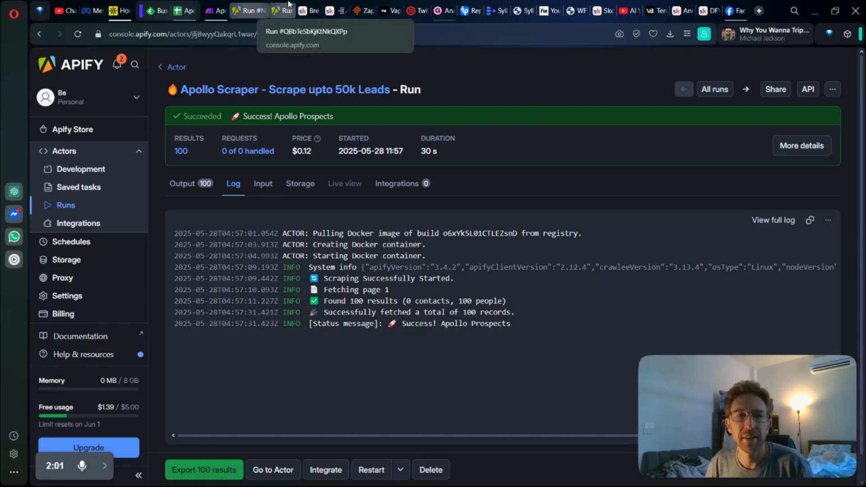
{"action": "left_click", "coordinate": [278, 17]}
{"action": "left_click", "coordinate": [256, 12]}
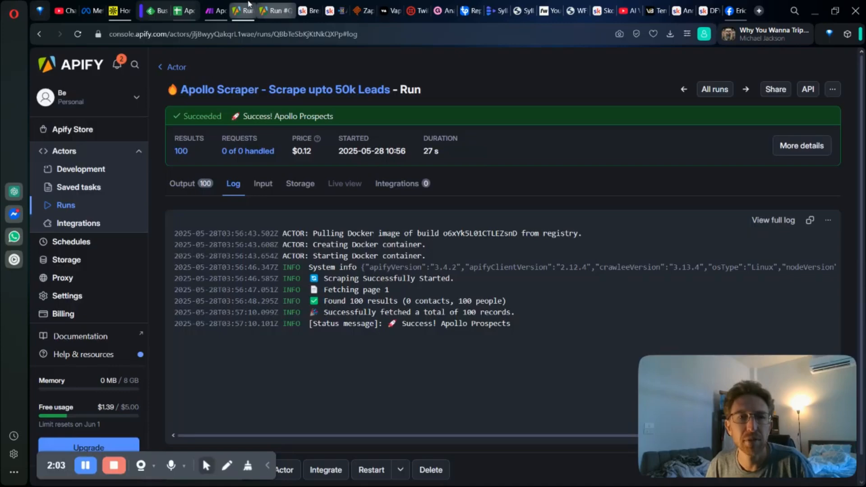
{"action": "left_click", "coordinate": [217, 10]}
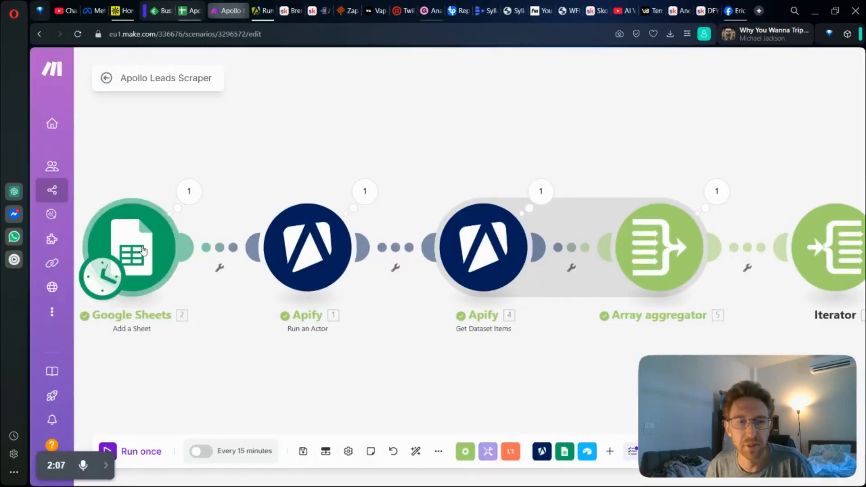
{"action": "left_click", "coordinate": [156, 289]}
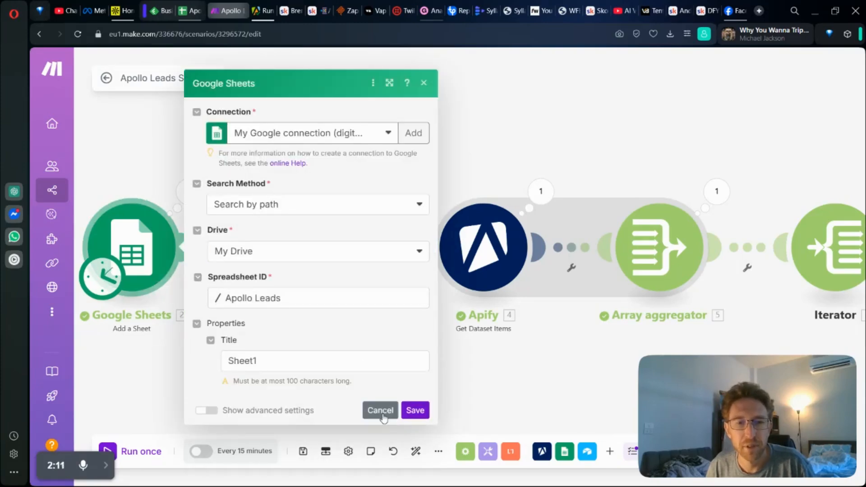
{"action": "key", "text": "Escape"}
Step: Review the Input JSON of the Apify Run an Actor module, including its Apollo URL and totalRecords value, and close it without saving
{"action": "left_click", "coordinate": [305, 259]}
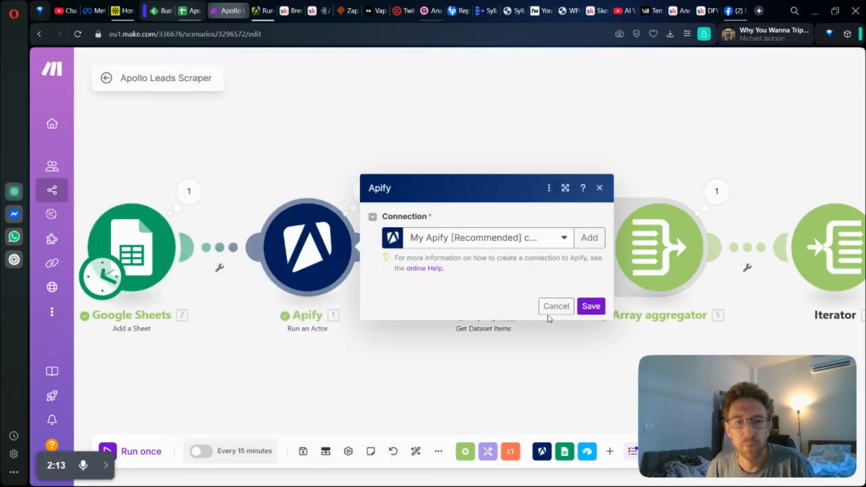
{"action": "left_click_drag", "start_coordinate": [403, 330], "coordinate": [538, 424]}
{"action": "scroll", "coordinate": [506, 371], "scroll_direction": "down", "scroll_amount": 7}
{"action": "scroll", "coordinate": [462, 188], "scroll_direction": "up", "scroll_amount": 4}
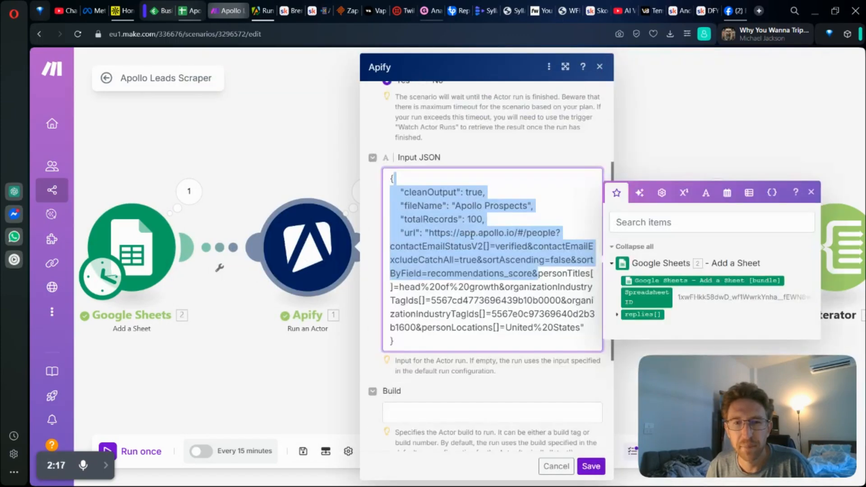
{"action": "left_click_drag", "start_coordinate": [435, 246], "coordinate": [554, 327]}
{"action": "left_click_drag", "start_coordinate": [468, 219], "coordinate": [482, 222]}
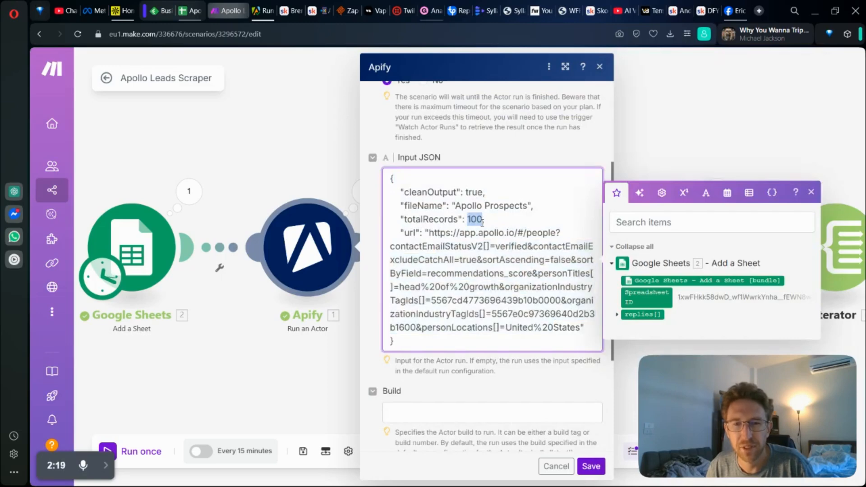
{"action": "left_click", "coordinate": [559, 470]}
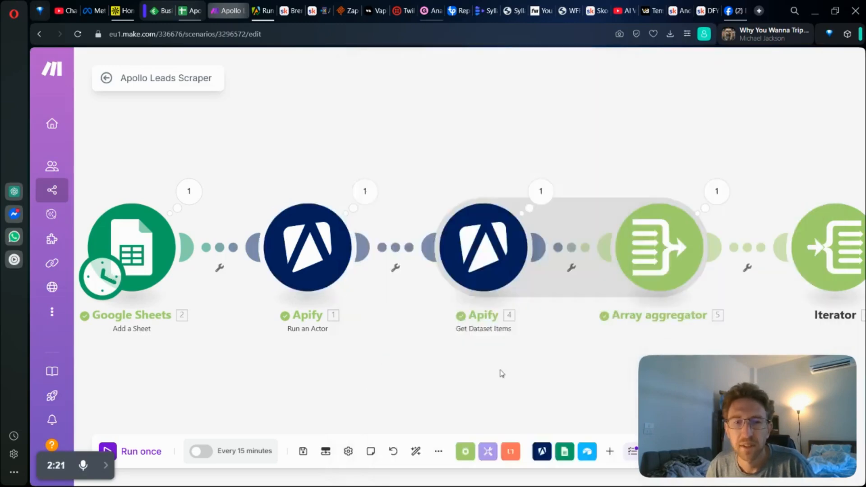
Step: Check the Dataset ID mapping of the Apify Get Dataset Items module, searching the mappable items for "data"
{"action": "left_click_drag", "start_coordinate": [499, 371], "coordinate": [392, 344]}
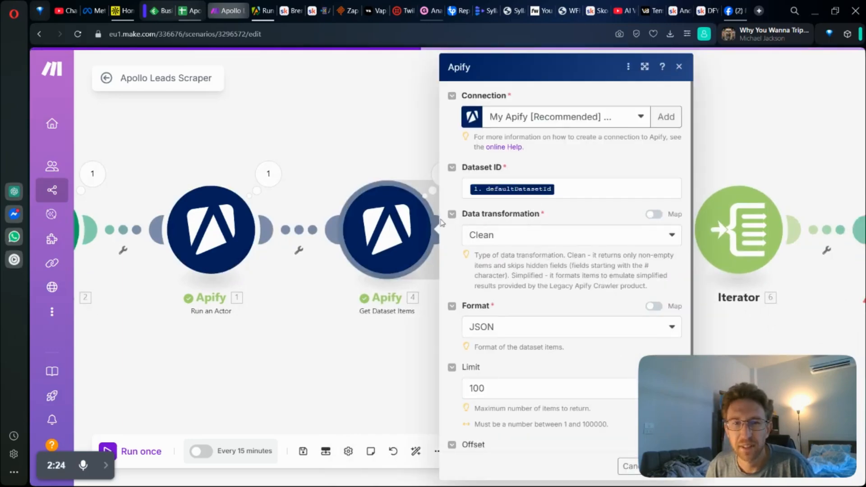
{"action": "left_click", "coordinate": [562, 189]}
{"action": "left_click", "coordinate": [377, 90]}
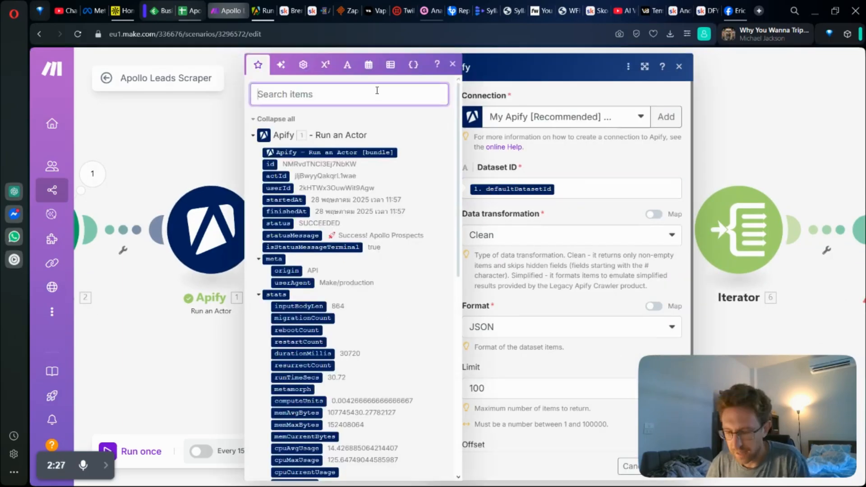
{"action": "type", "text": "data"}
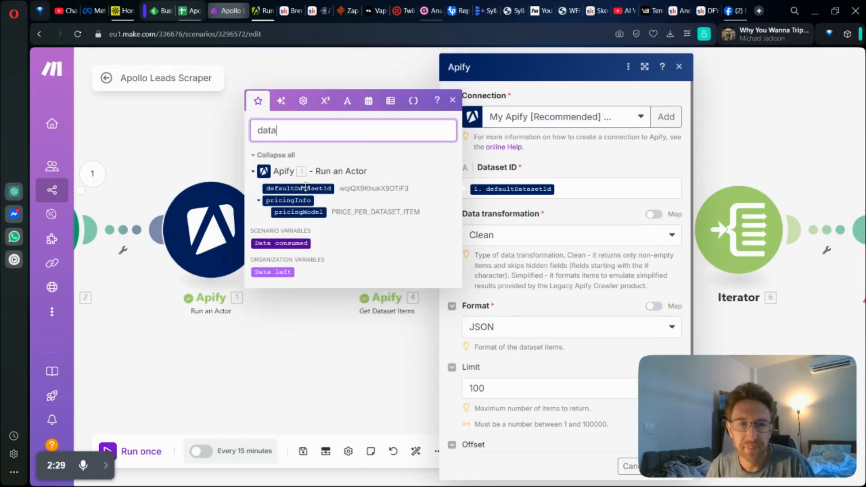
{"action": "left_click_drag", "start_coordinate": [301, 189], "coordinate": [391, 180]}
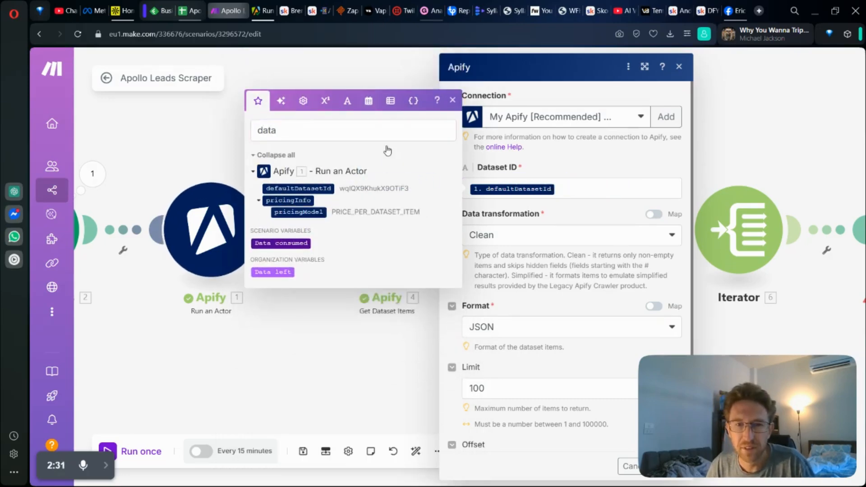
{"action": "left_click", "coordinate": [383, 76]}
Step: Review the Array aggregator's aggregated fields and the Iterator's array mapping
{"action": "left_click_drag", "start_coordinate": [467, 335], "coordinate": [308, 323]}
{"action": "left_click", "coordinate": [394, 247]}
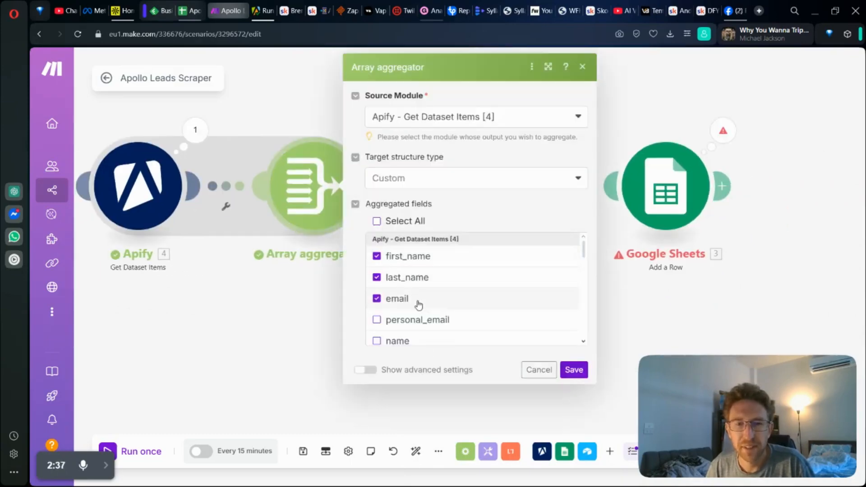
{"action": "scroll", "coordinate": [418, 305], "scroll_direction": "down", "scroll_amount": 4}
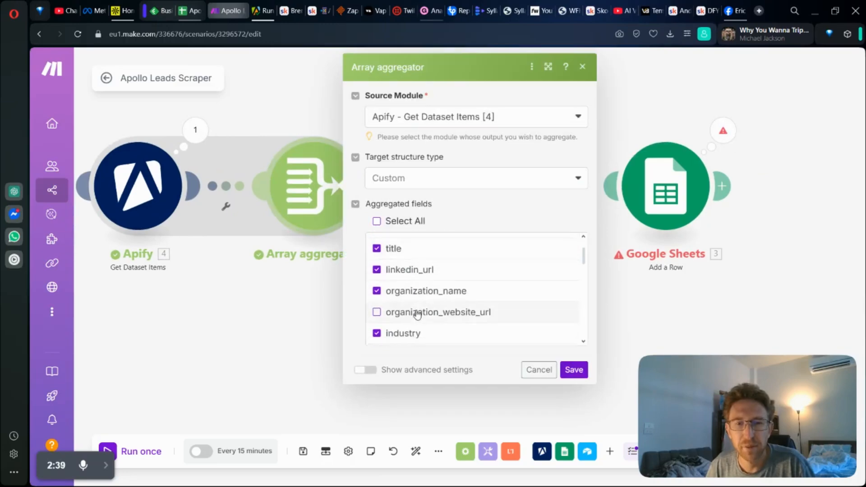
{"action": "scroll", "coordinate": [417, 325], "scroll_direction": "down", "scroll_amount": 5}
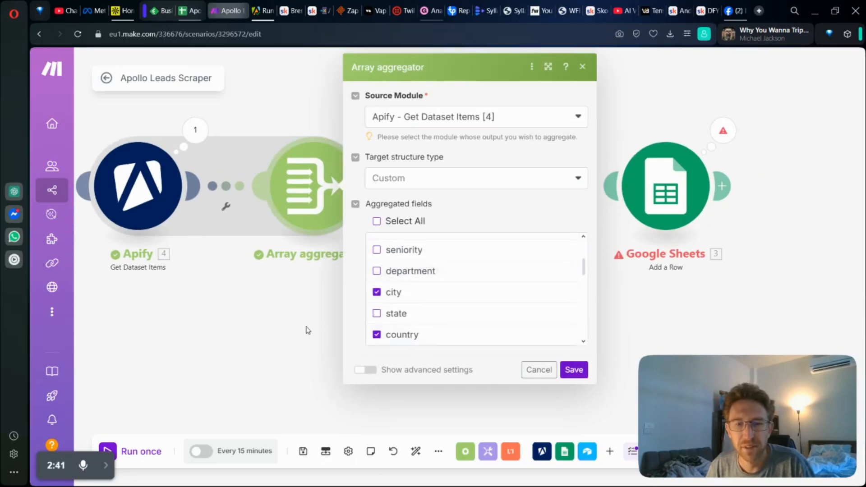
{"action": "left_click", "coordinate": [307, 330]}
{"action": "left_click", "coordinate": [479, 197]}
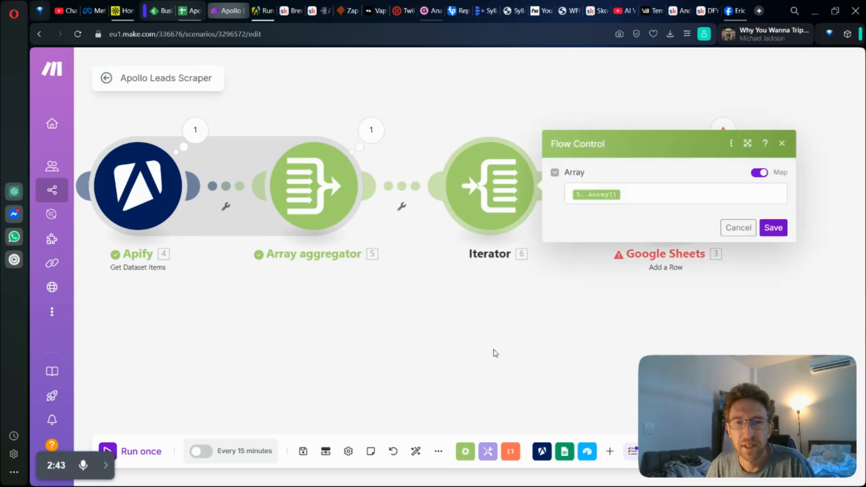
{"action": "left_click", "coordinate": [736, 226]}
Step: Review the column mappings of the Google Sheets Add a Row module, save it, and run the scenario once
{"action": "left_click", "coordinate": [665, 185]}
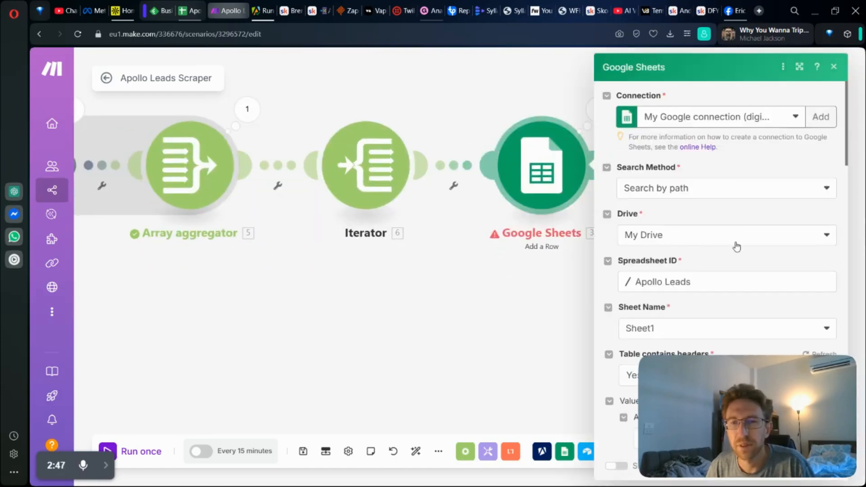
{"action": "scroll", "coordinate": [733, 353], "scroll_direction": "down", "scroll_amount": 10}
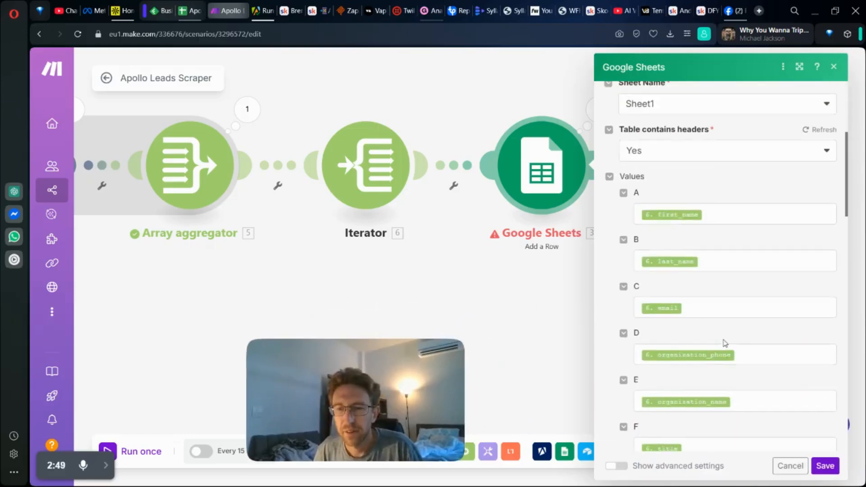
{"action": "scroll", "coordinate": [731, 338], "scroll_direction": "down", "scroll_amount": 1}
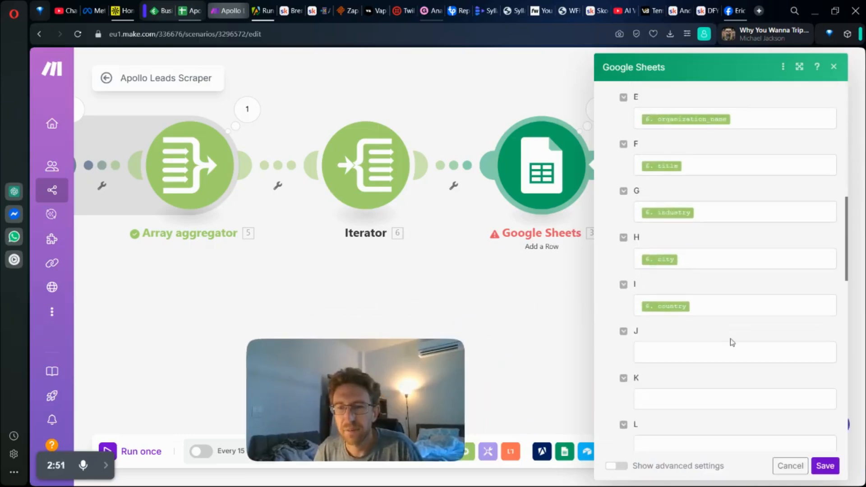
{"action": "left_click", "coordinate": [825, 466]}
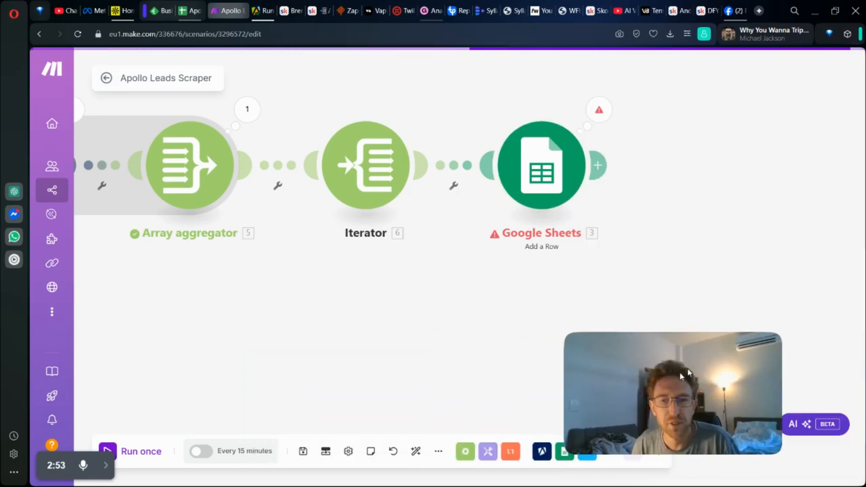
{"action": "left_click", "coordinate": [124, 459]}
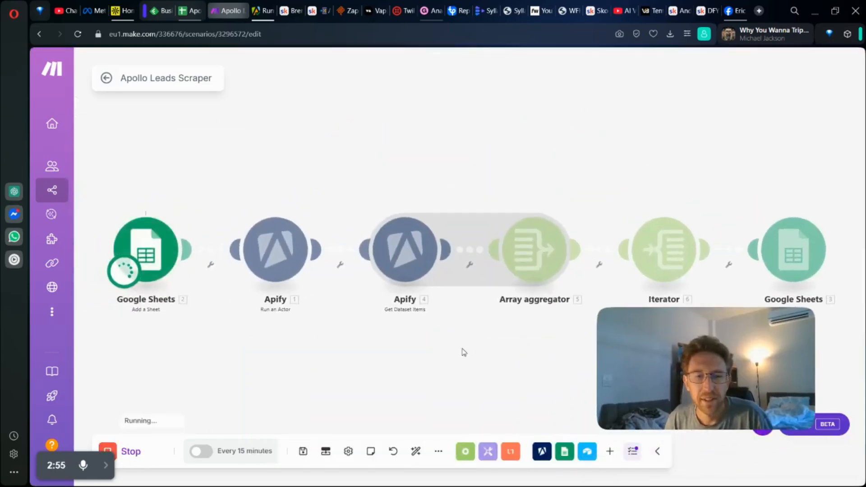
{"action": "left_click_drag", "start_coordinate": [737, 335], "coordinate": [674, 148]}
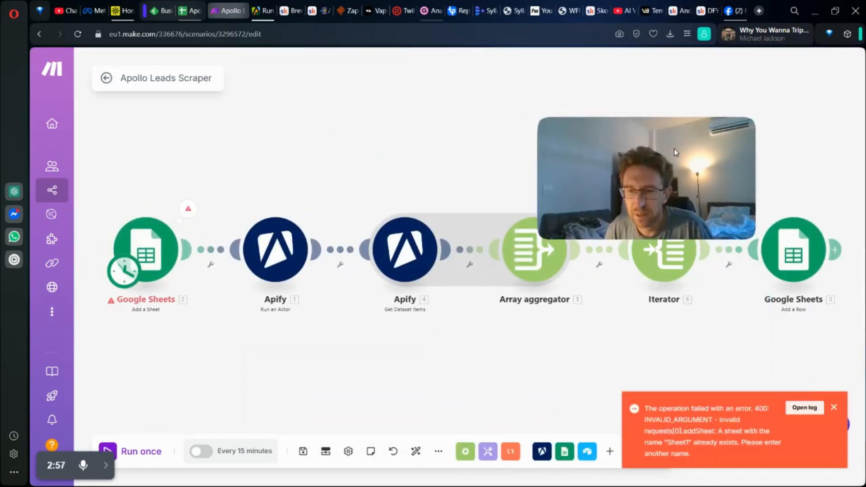
Step: Set the new sheet's title to "Head of Growth" in the Google Sheets Add a Sheet module
{"action": "left_click", "coordinate": [148, 246]}
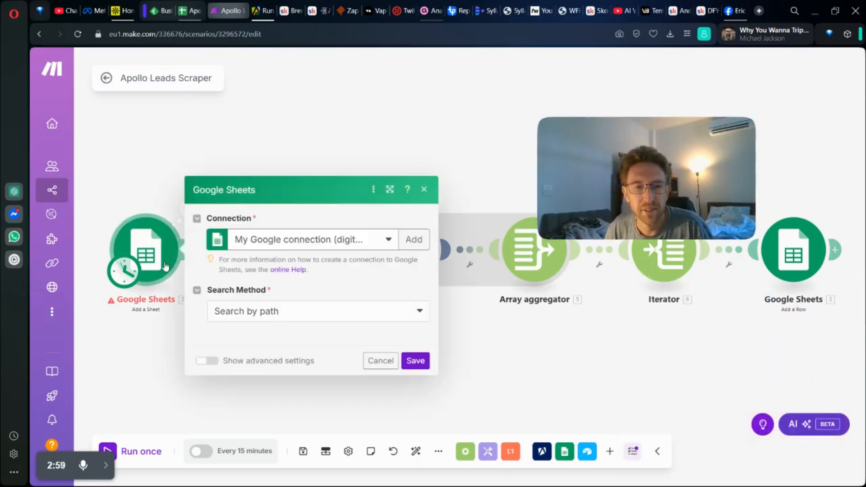
{"action": "triple_click", "coordinate": [278, 363]}
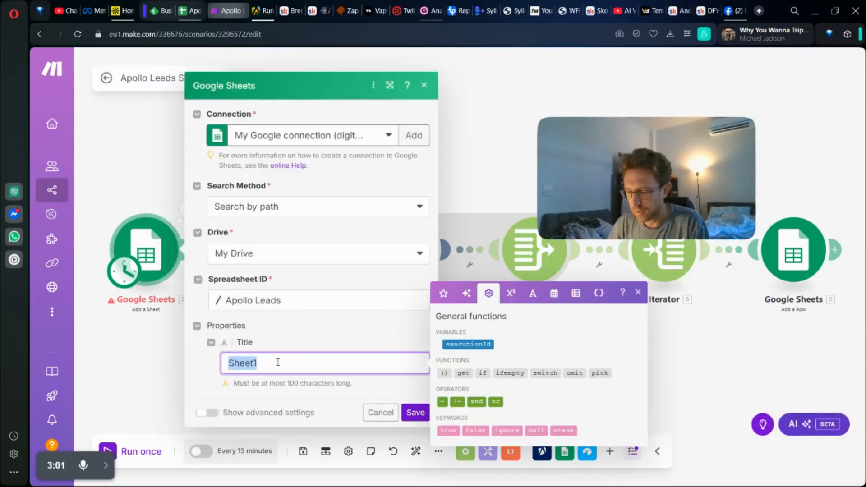
{"action": "type", "text": "Gr"}
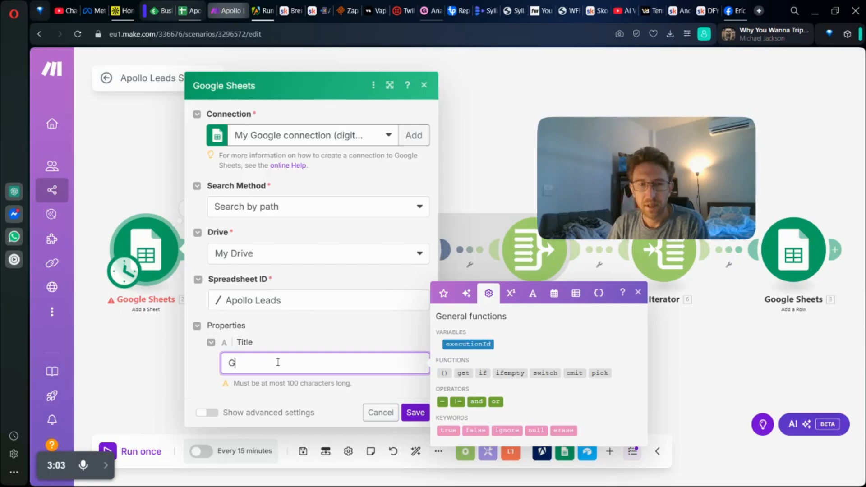
{"action": "key", "text": "BackSpace"}
{"action": "type", "text": "Gws"}
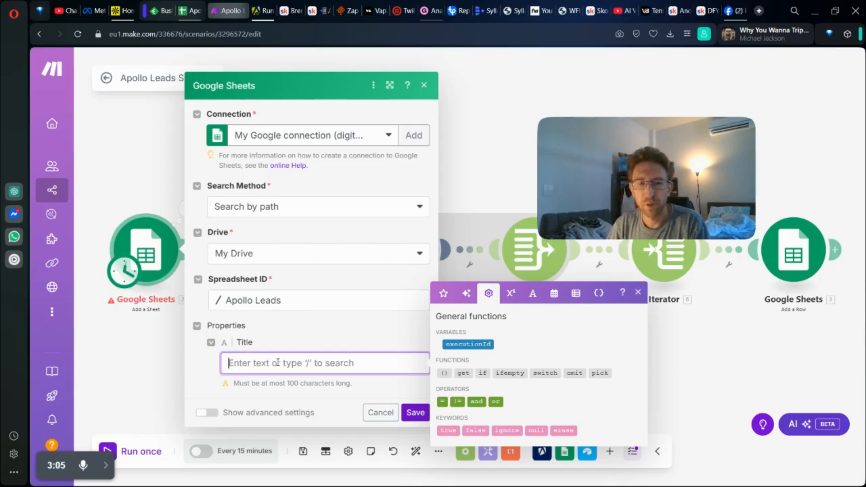
{"action": "type", "text": "Head of Growt"}
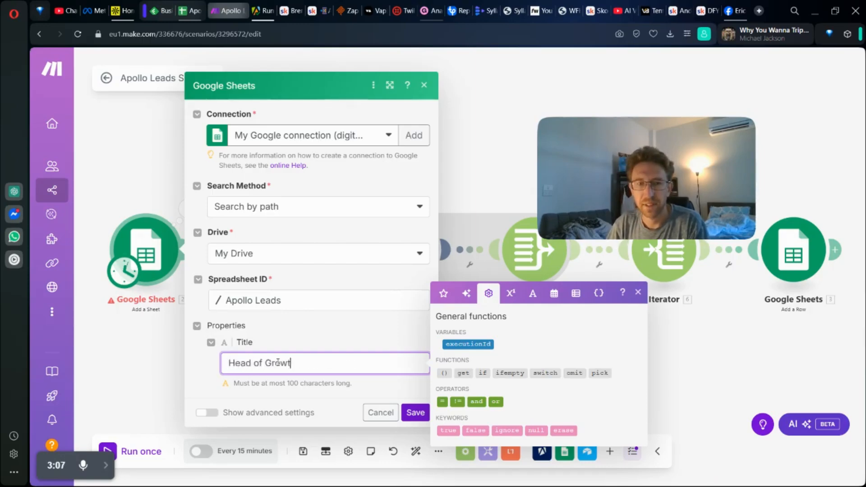
{"action": "type", "text": "h"}
{"action": "left_click", "coordinate": [703, 343]}
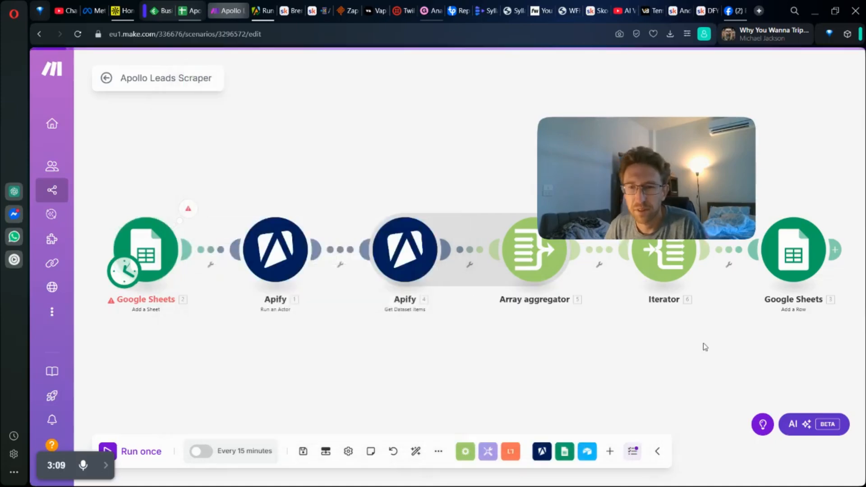
Step: Open the Sheet Name choices of the Google Sheets Add a Row module
{"action": "left_click", "coordinate": [723, 261]}
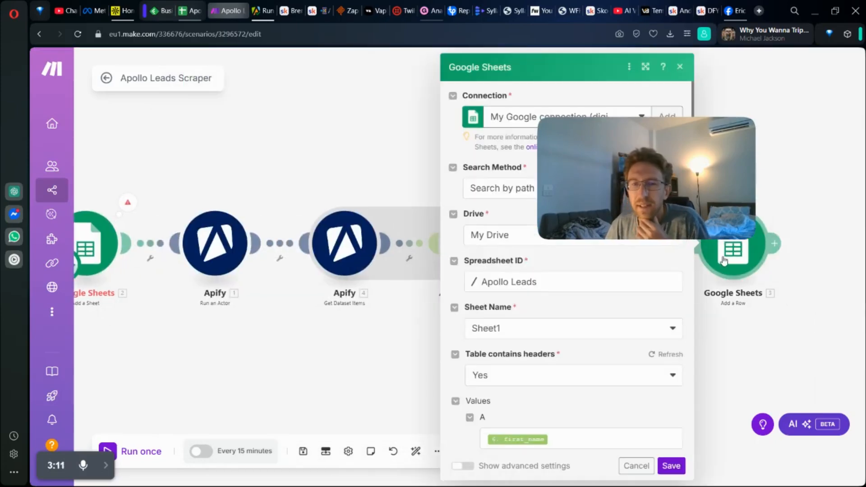
{"action": "left_click", "coordinate": [526, 332]}
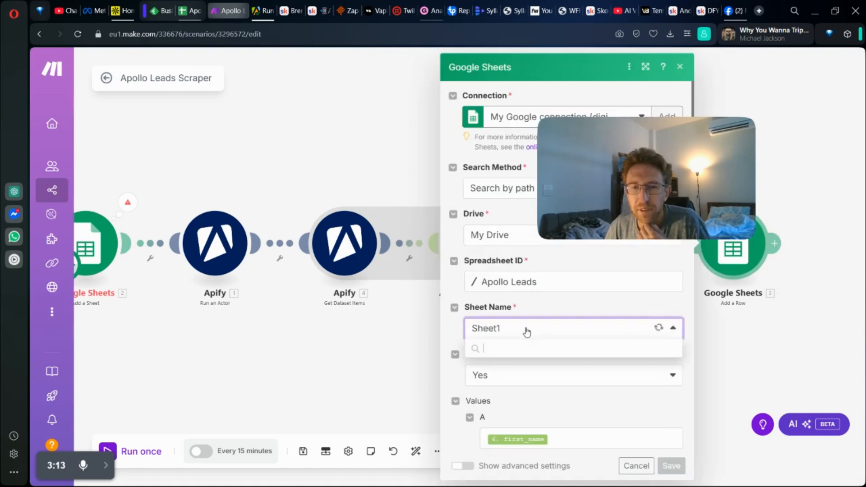
Step: Switch to the Apollo Leads spreadsheet in Google Sheets and add a new sheet named "Head of Growth"
{"action": "left_click", "coordinate": [192, 4]}
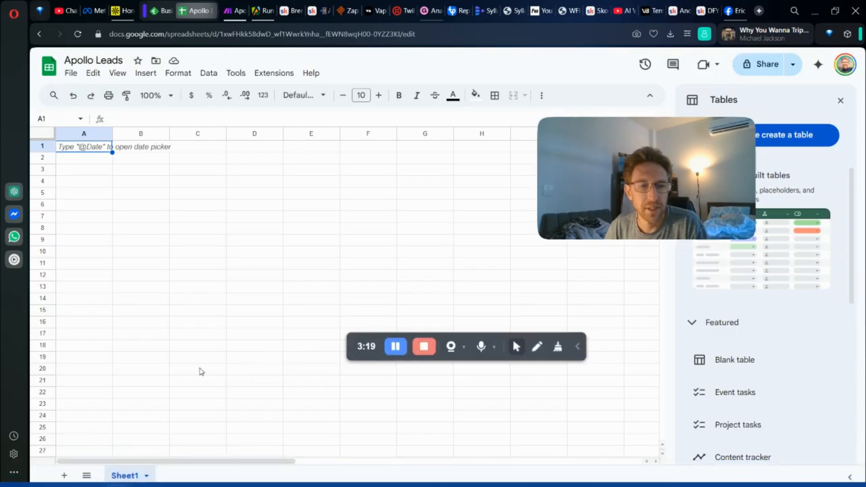
{"action": "double_click", "coordinate": [133, 477]}
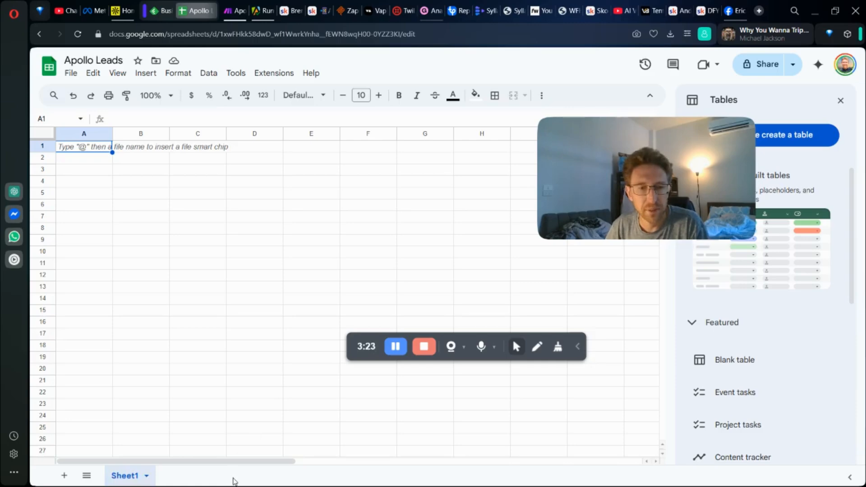
{"action": "left_click", "coordinate": [147, 476]}
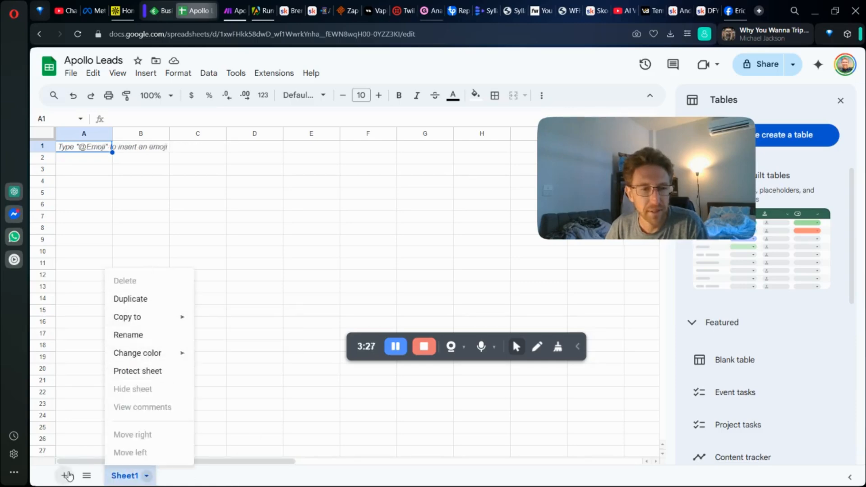
{"action": "left_click", "coordinate": [67, 475]}
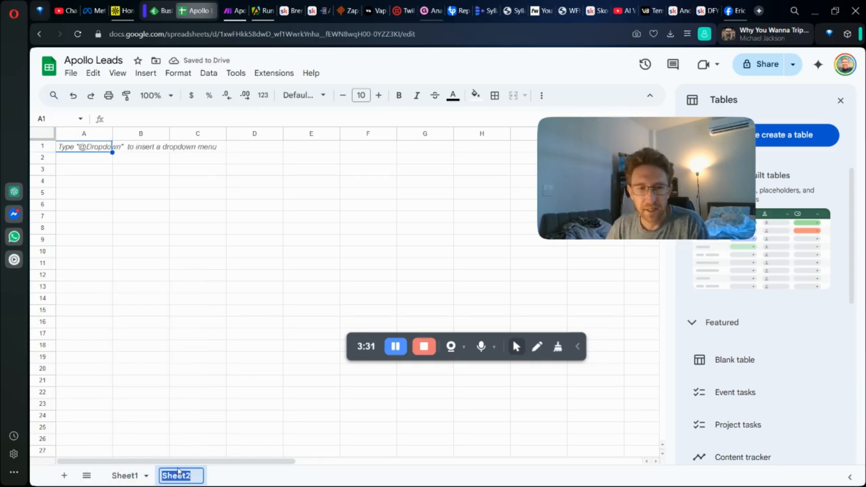
{"action": "double_click", "coordinate": [176, 476]}
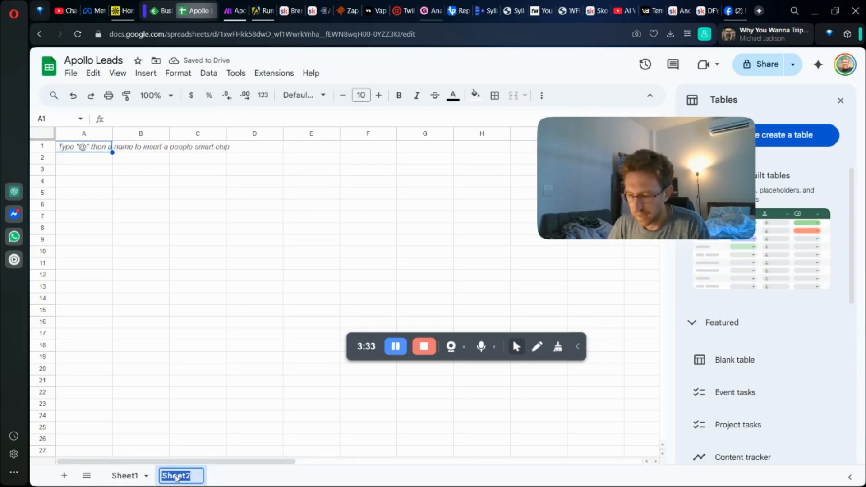
{"action": "type", "text": "Head of Growt"}
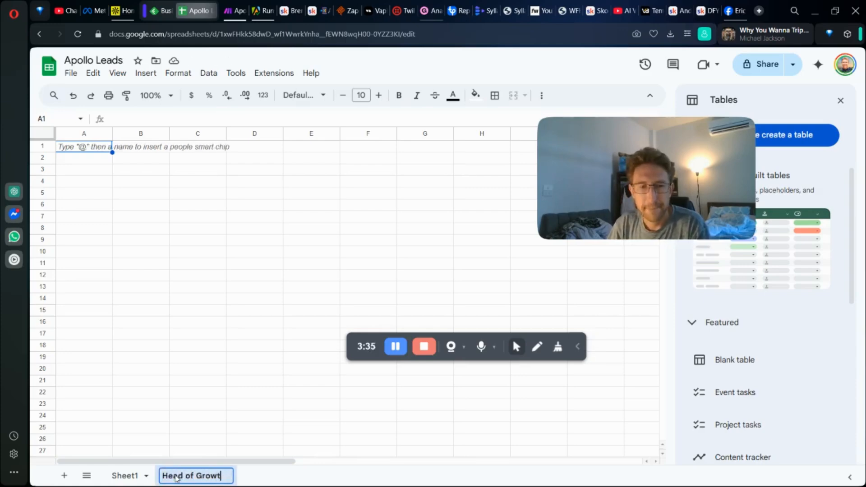
{"action": "type", "text": "h"}
{"action": "key", "text": "Return"}
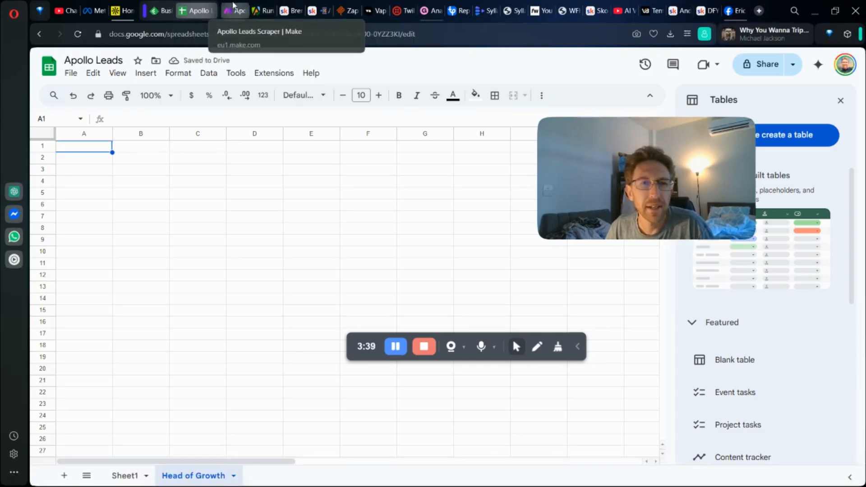
Step: Back in Make, refresh the Add a Row module's sheet list, choose "Head of Growth", save the module, and run the scenario once
{"action": "left_click", "coordinate": [233, 7]}
{"action": "left_click", "coordinate": [636, 336]}
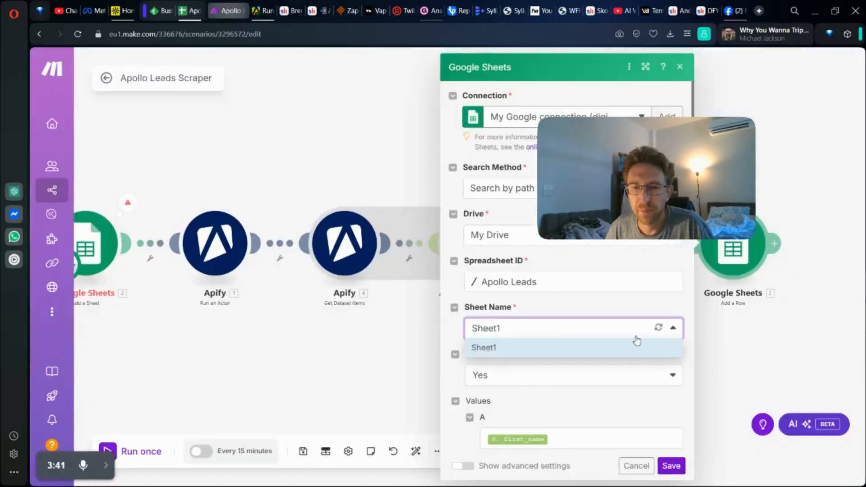
{"action": "left_click", "coordinate": [658, 331]}
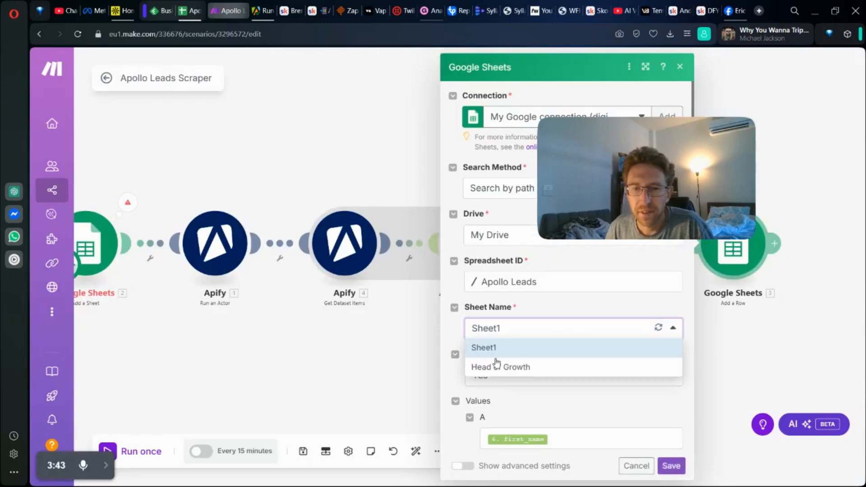
{"action": "left_click", "coordinate": [499, 366]}
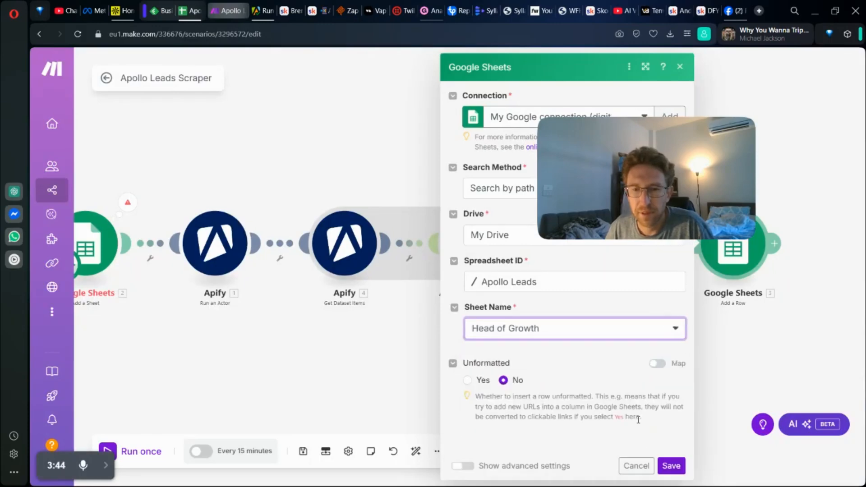
{"action": "left_click", "coordinate": [671, 466]}
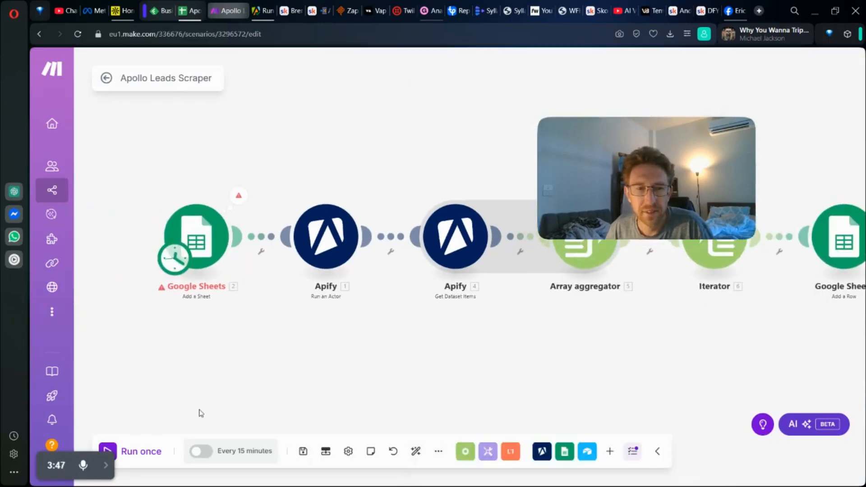
{"action": "left_click", "coordinate": [130, 452]}
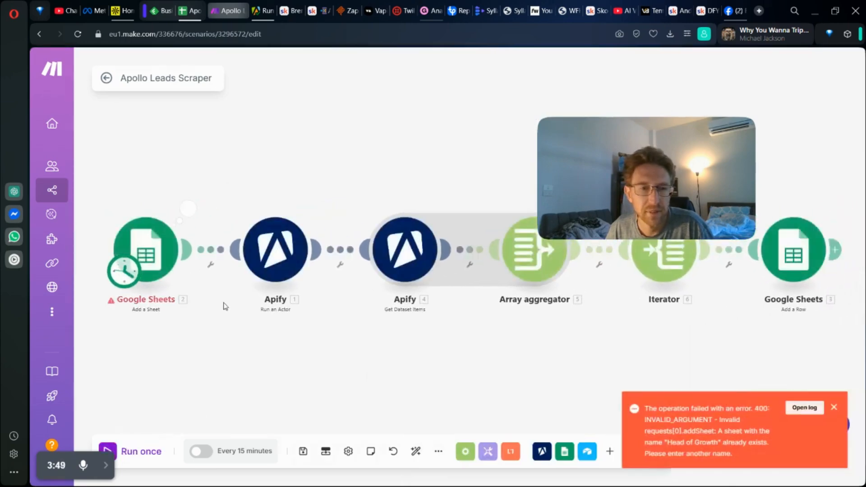
Step: Clear the Title in the Google Sheets Add a Sheet module, save it, and run the scenario once
{"action": "left_click", "coordinate": [157, 263]}
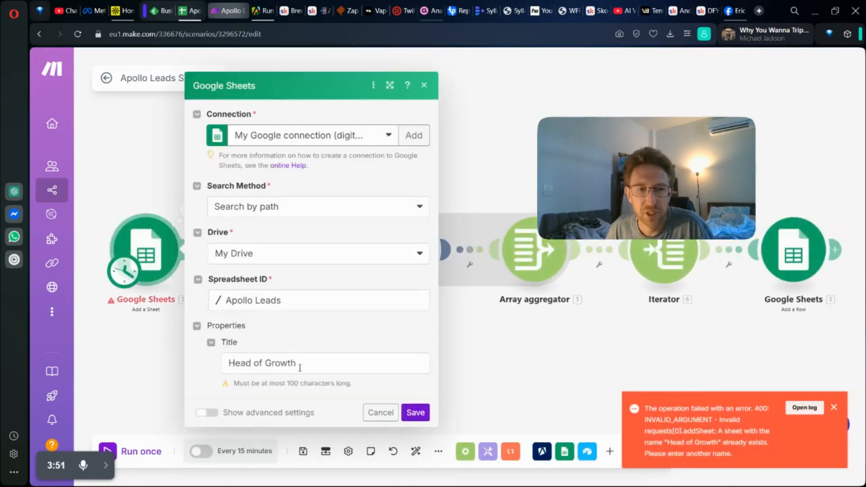
{"action": "left_click", "coordinate": [307, 367]}
{"action": "key", "text": "ctrl+a"}
{"action": "key", "text": "BackSpace"}
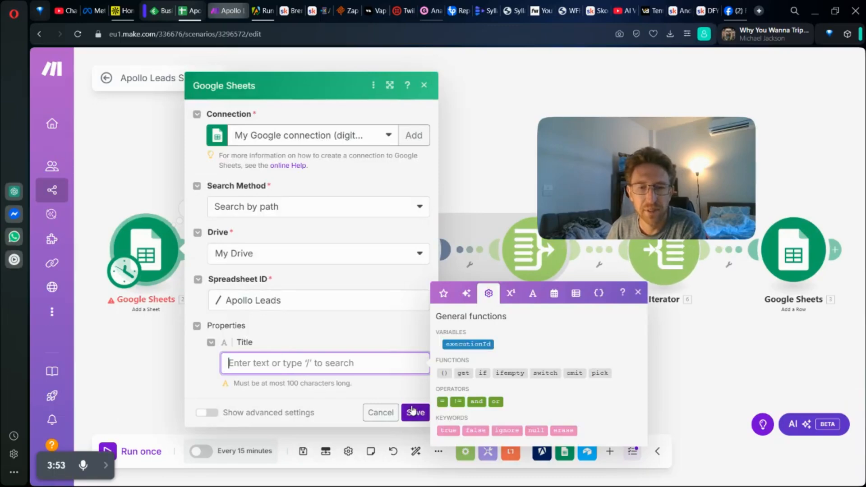
{"action": "left_click", "coordinate": [414, 412]}
{"action": "left_click", "coordinate": [126, 452]}
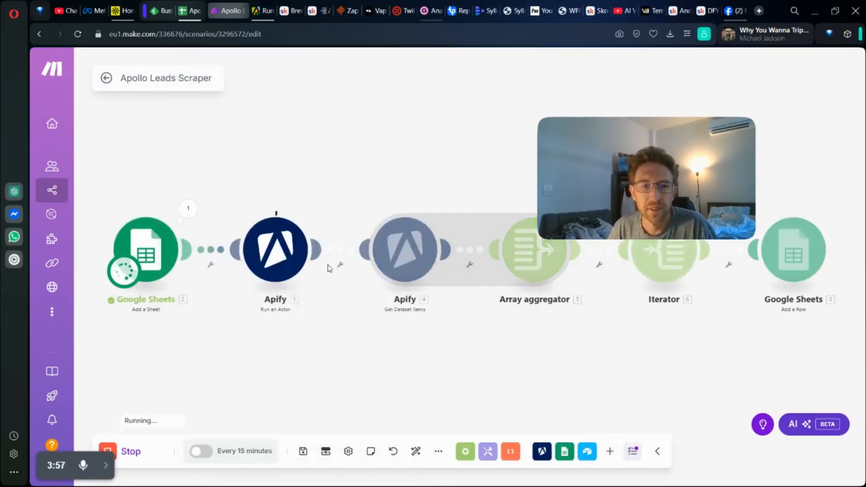
{"action": "scroll", "coordinate": [283, 271], "scroll_direction": "up", "scroll_amount": 3}
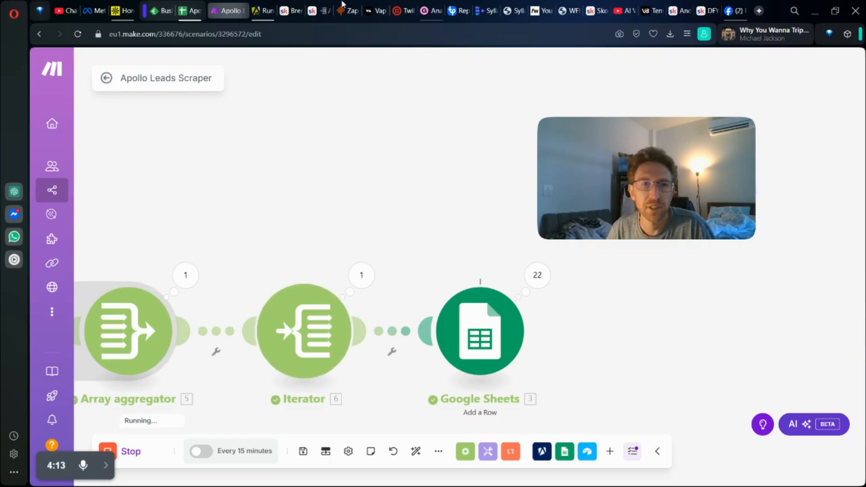
Step: Switch to the Apollo Leads spreadsheet, look over the scraped rows, and widen column C to fit the email addresses
{"action": "left_click", "coordinate": [188, 6]}
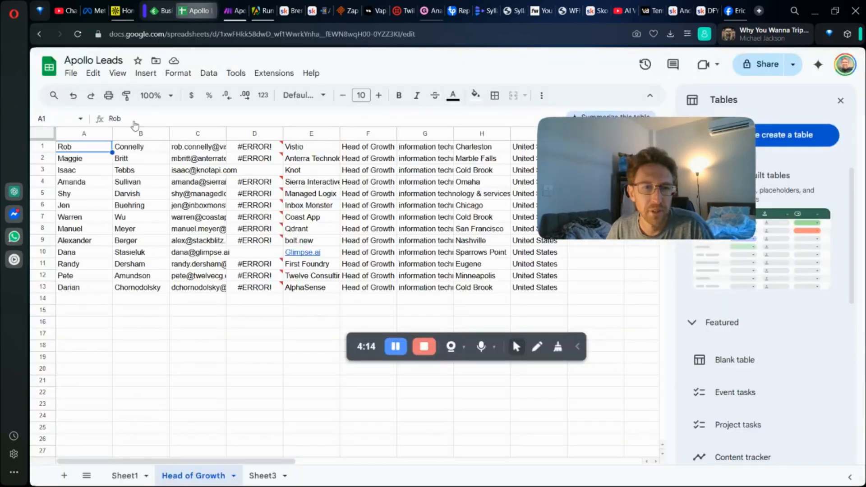
{"action": "scroll", "coordinate": [245, 293], "scroll_direction": "down", "scroll_amount": 5}
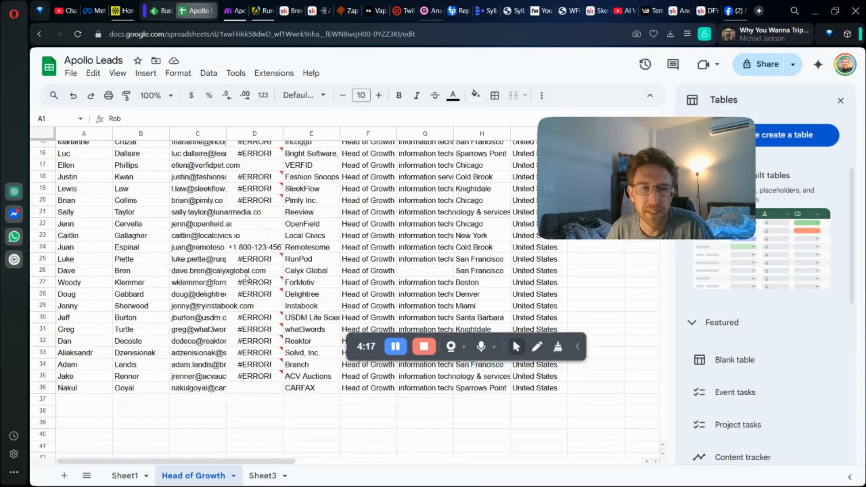
{"action": "scroll", "coordinate": [212, 227], "scroll_direction": "up", "scroll_amount": 5}
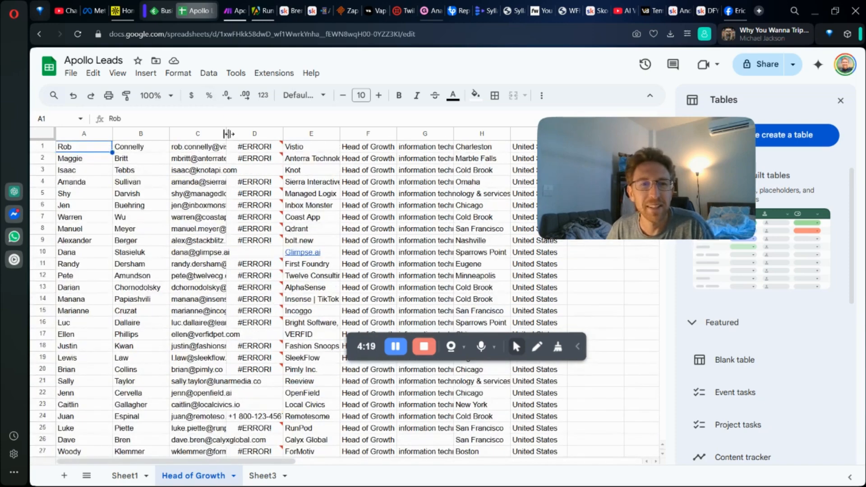
{"action": "left_click_drag", "start_coordinate": [228, 133], "coordinate": [276, 134]}
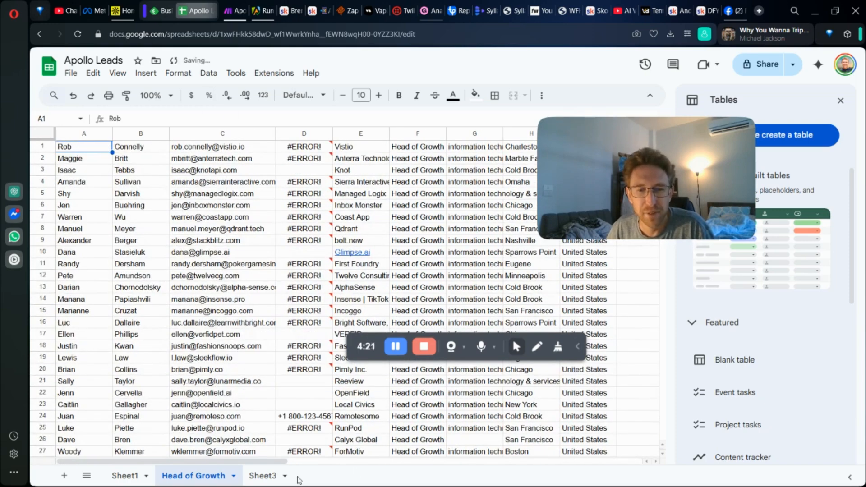
{"action": "left_click_drag", "start_coordinate": [286, 461], "coordinate": [362, 459]}
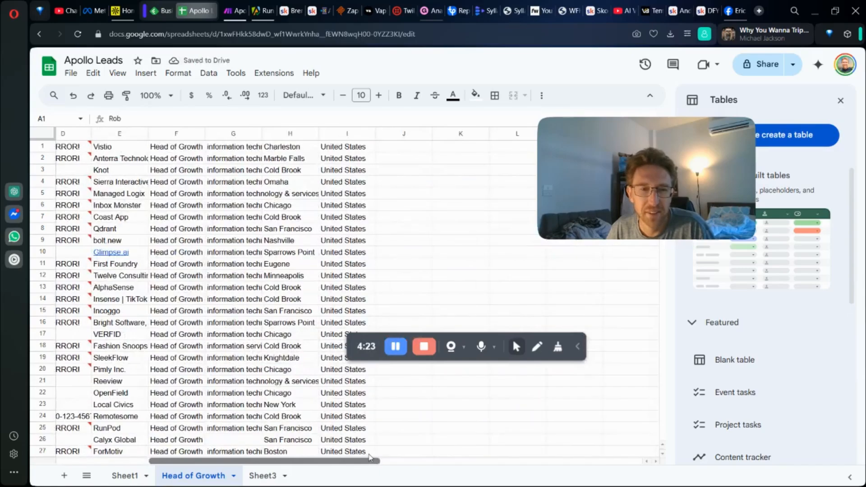
{"action": "left_click_drag", "start_coordinate": [370, 459], "coordinate": [209, 467]}
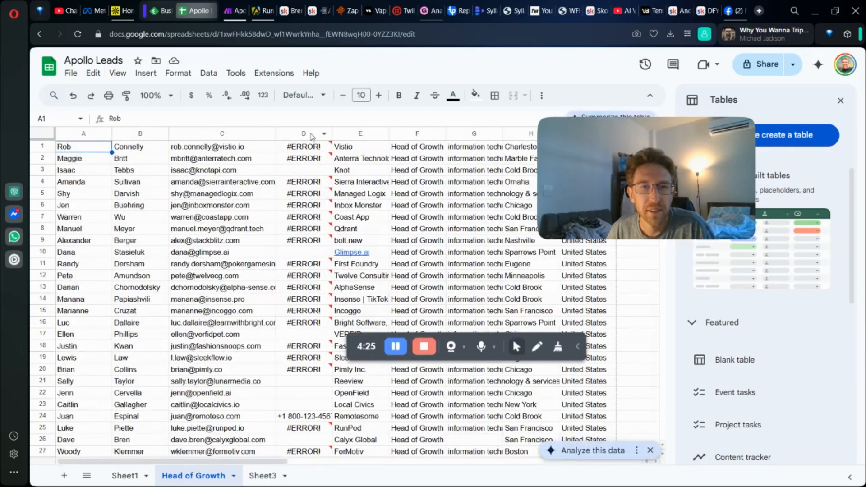
Step: Inspect the underlying phone value in cell D2 and the email in cell C1
{"action": "left_click", "coordinate": [311, 134]}
{"action": "double_click", "coordinate": [311, 162]}
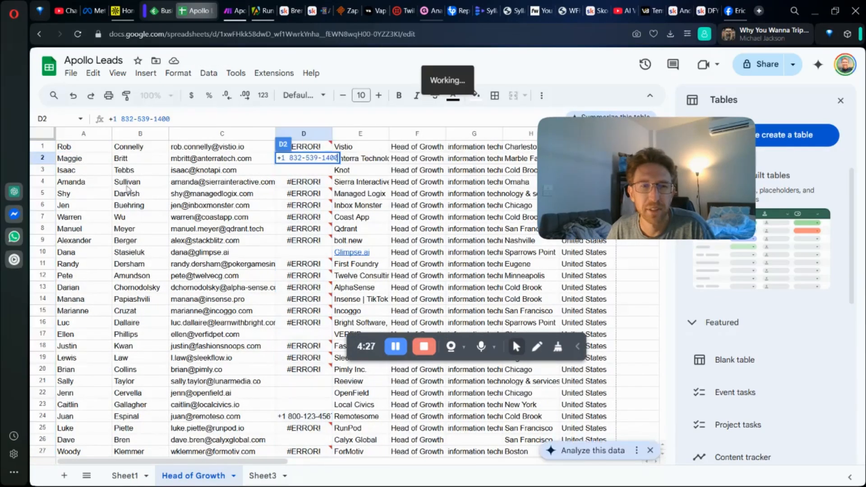
{"action": "left_click", "coordinate": [87, 150]}
{"action": "left_click", "coordinate": [227, 149]}
Step: Review the incoming lead rows in the Head of Growth sheet down to the last entry and back to the first
{"action": "scroll", "coordinate": [220, 258], "scroll_direction": "down", "scroll_amount": 3}
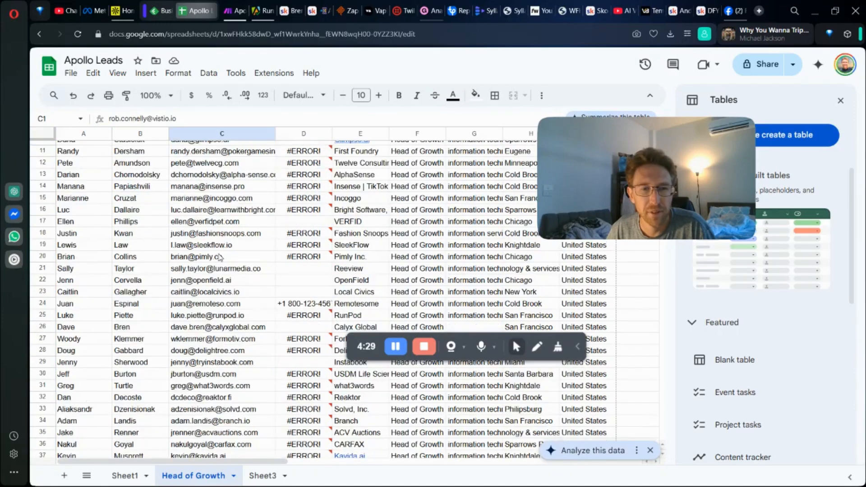
{"action": "scroll", "coordinate": [220, 258], "scroll_direction": "down", "scroll_amount": 20}
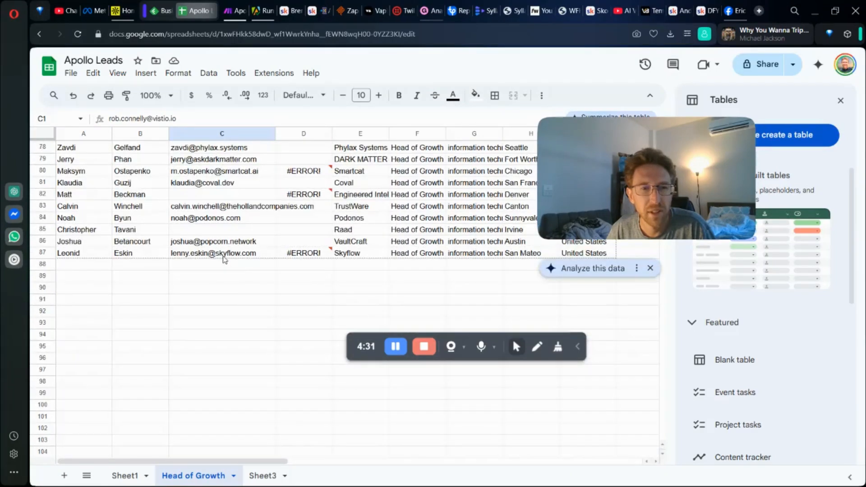
{"action": "scroll", "coordinate": [226, 259], "scroll_direction": "down", "scroll_amount": 2}
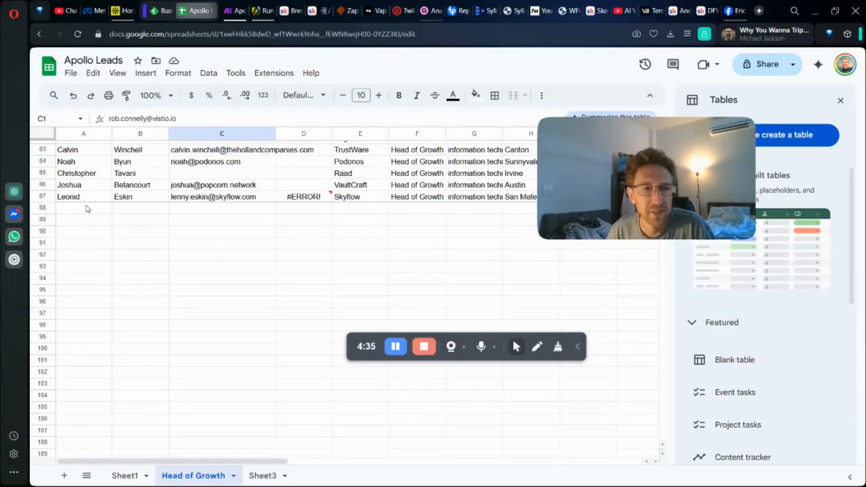
{"action": "left_click", "coordinate": [85, 207]}
{"action": "key", "text": "ctrl+v"}
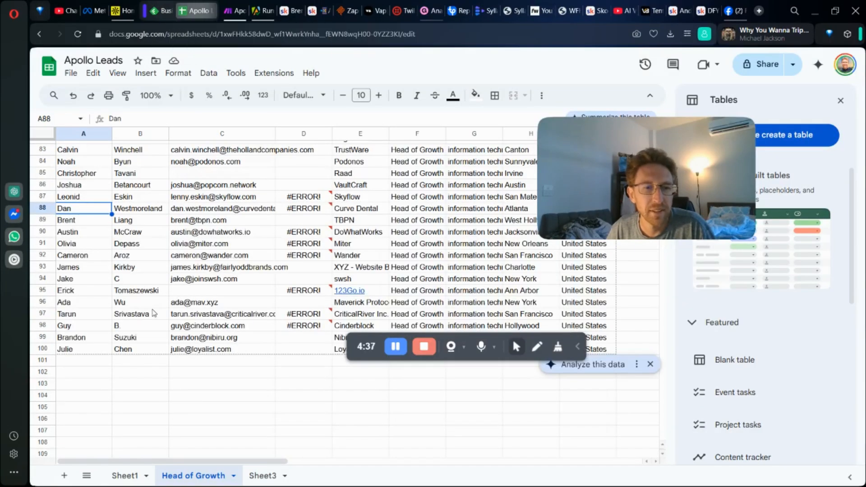
{"action": "scroll", "coordinate": [114, 335], "scroll_direction": "down", "scroll_amount": 2}
{"action": "left_click", "coordinate": [214, 294]}
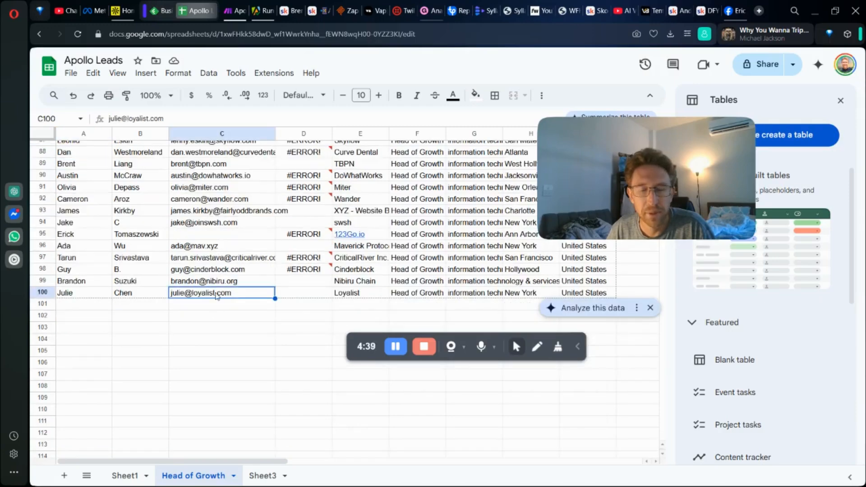
{"action": "scroll", "coordinate": [215, 294], "scroll_direction": "up", "scroll_amount": 10}
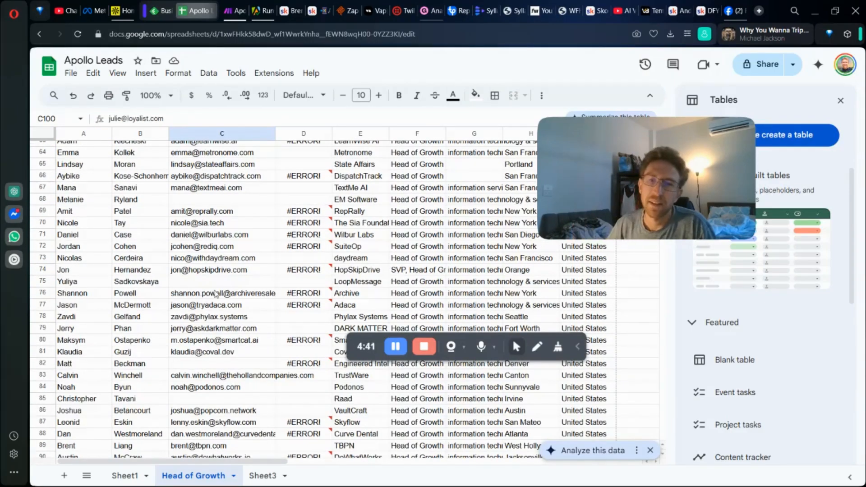
{"action": "scroll", "coordinate": [286, 348], "scroll_direction": "up", "scroll_amount": 20}
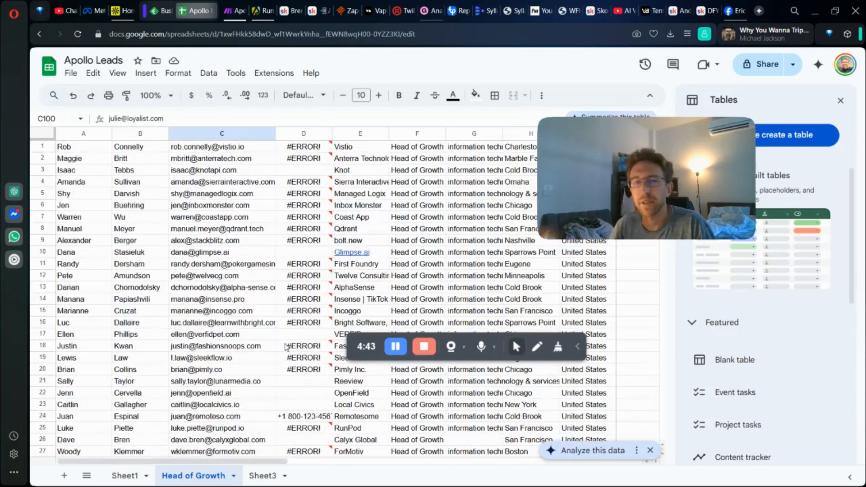
{"action": "left_click_drag", "start_coordinate": [328, 352], "coordinate": [25, 447]}
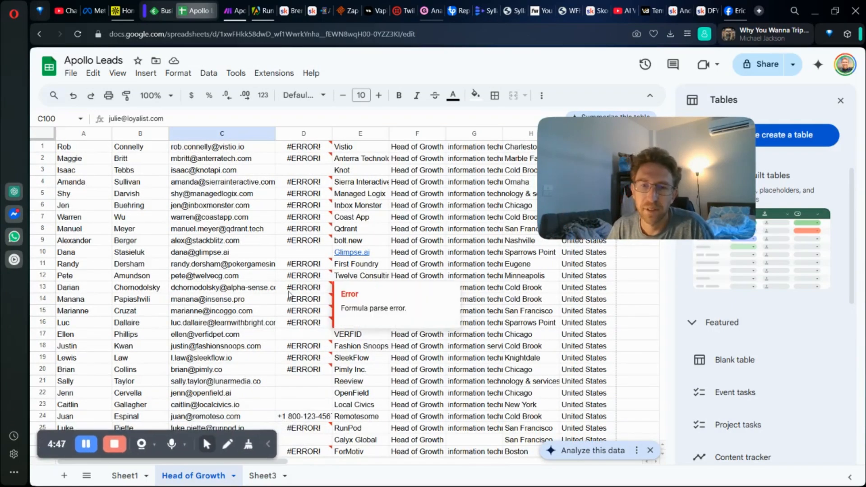
Step: Check the scenario's run in Make and switch to the filtered People search in Apollo
{"action": "left_click", "coordinate": [231, 5]}
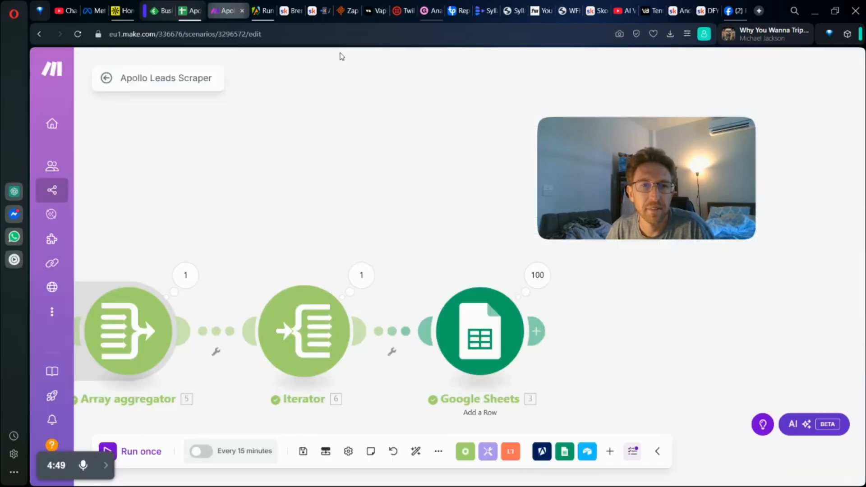
{"action": "left_click_drag", "start_coordinate": [399, 201], "coordinate": [558, 201]}
{"action": "left_click", "coordinate": [121, 8]}
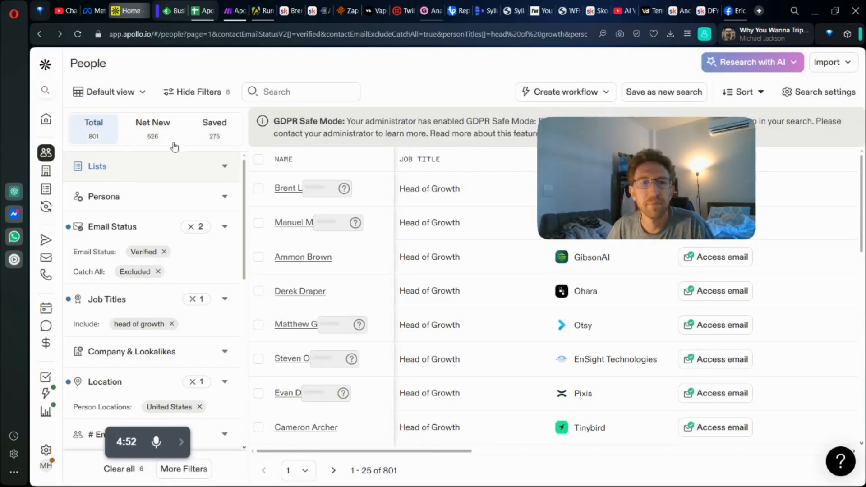
{"action": "mouse_move", "coordinate": [620, 163]}
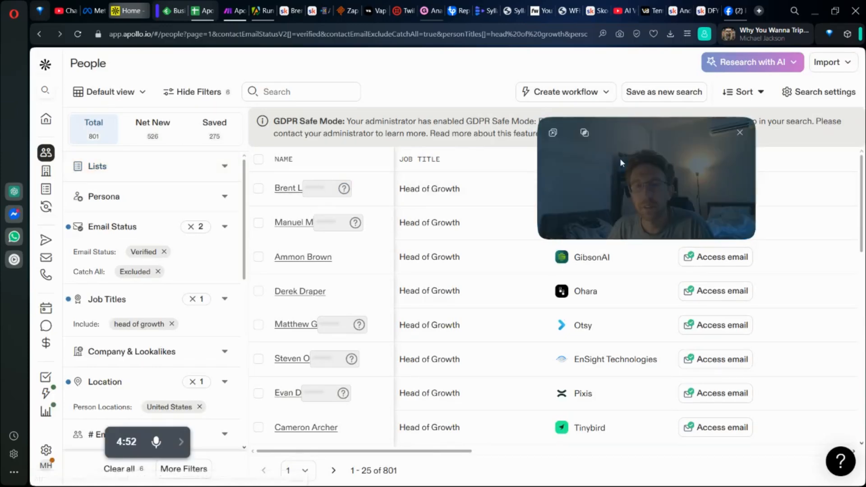
{"action": "left_click_drag", "start_coordinate": [621, 162], "coordinate": [645, 266]}
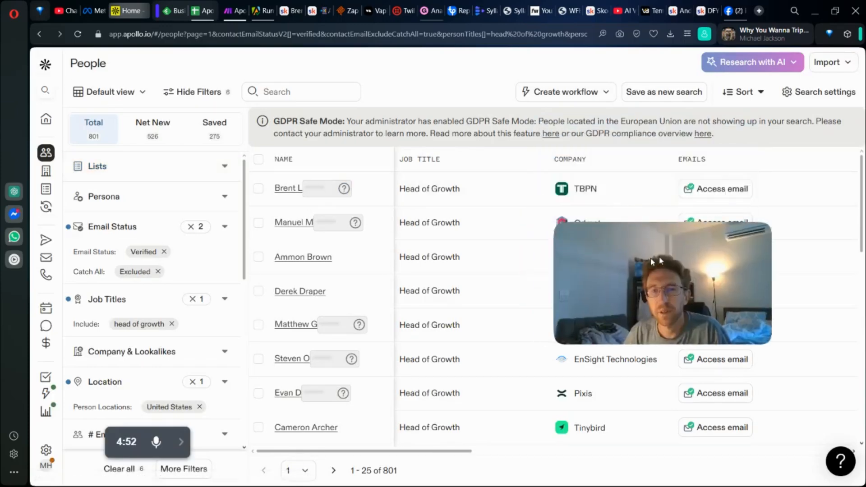
Step: Switch to the Apify console and review the log of the Apollo Scraper run
{"action": "left_click", "coordinate": [259, 190]}
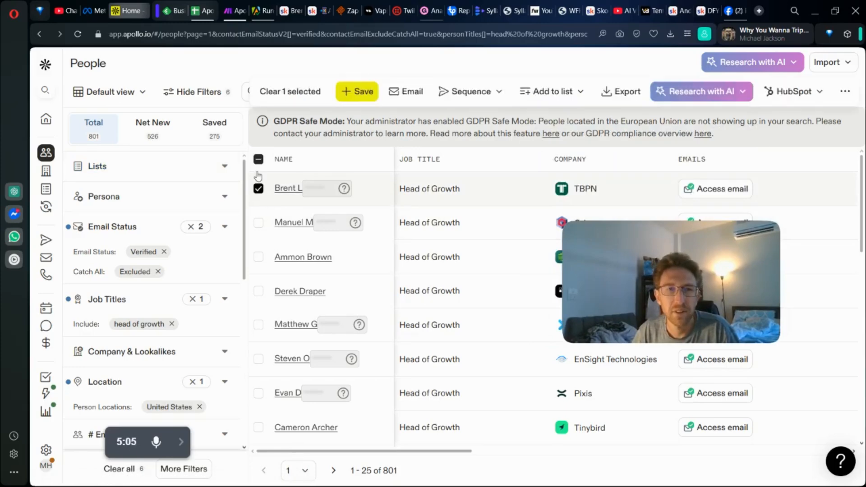
{"action": "left_click", "coordinate": [259, 4]}
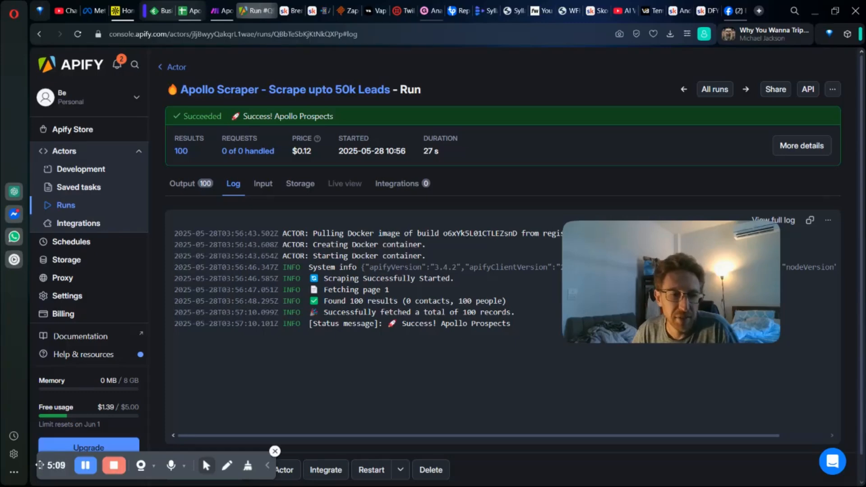
{"action": "left_click_drag", "start_coordinate": [62, 464], "coordinate": [220, 461]}
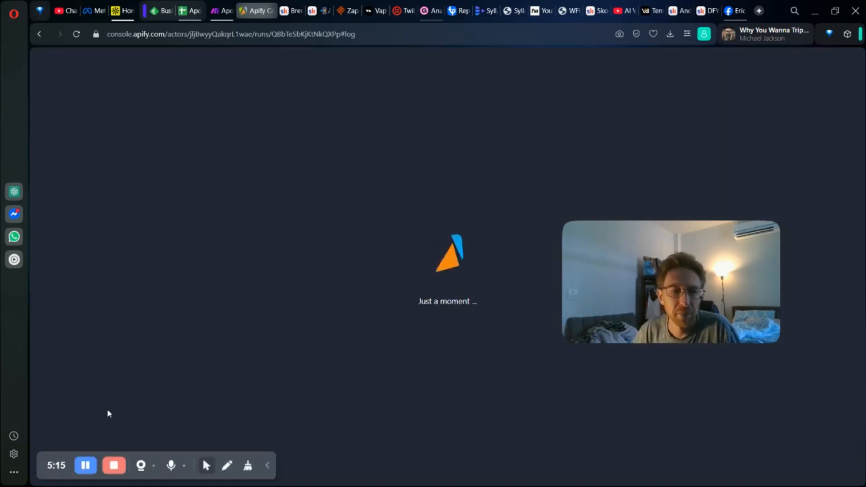
{"action": "left_click_drag", "start_coordinate": [273, 450], "coordinate": [424, 450]}
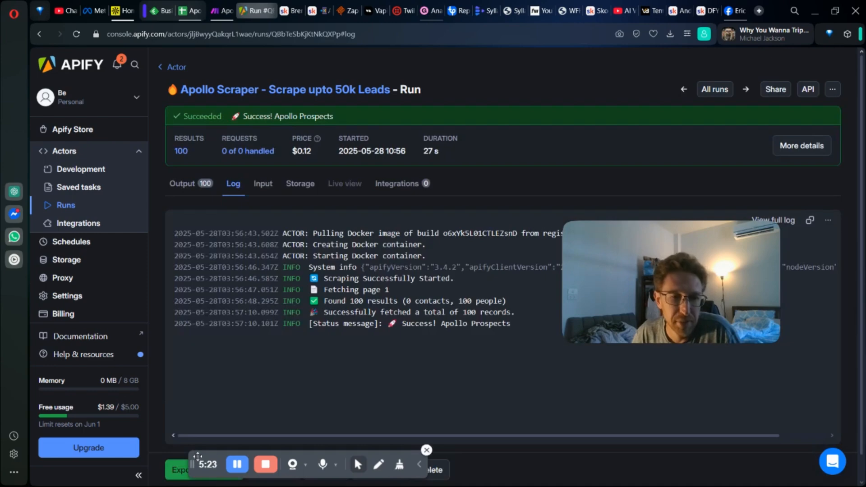
{"action": "left_click_drag", "start_coordinate": [198, 456], "coordinate": [53, 467]}
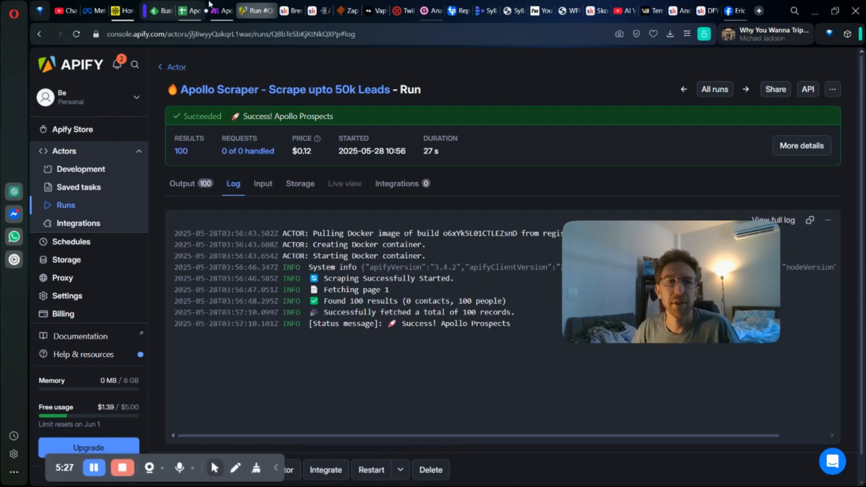
Step: Switch to Make, check the Gumroad sales analytics, and return to the Apollo Leads Scraper scenario in Make
{"action": "left_click", "coordinate": [222, 10]}
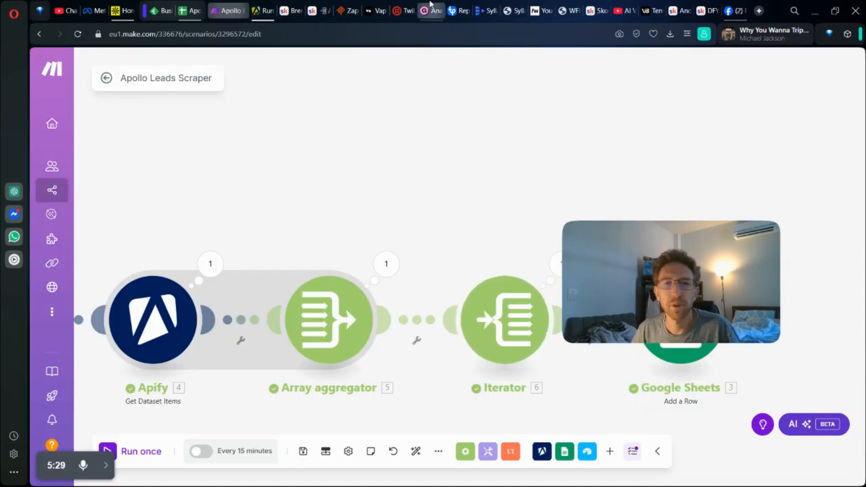
{"action": "left_click", "coordinate": [431, 10]}
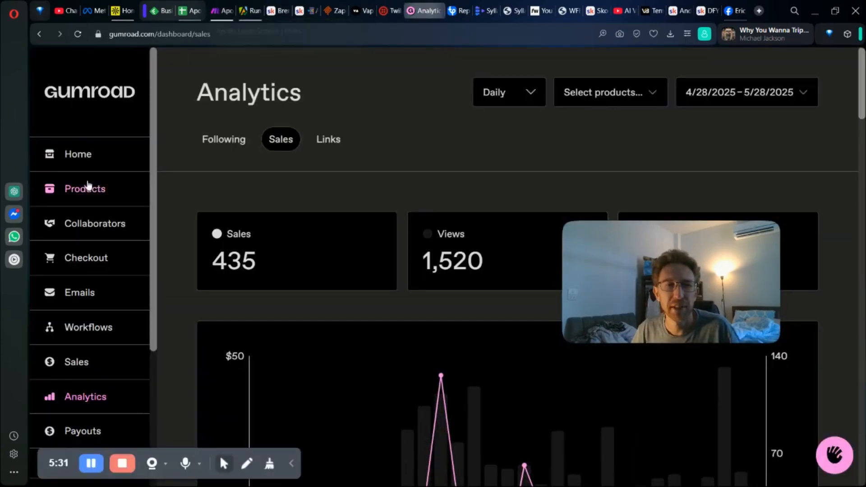
{"action": "left_click", "coordinate": [223, 10]}
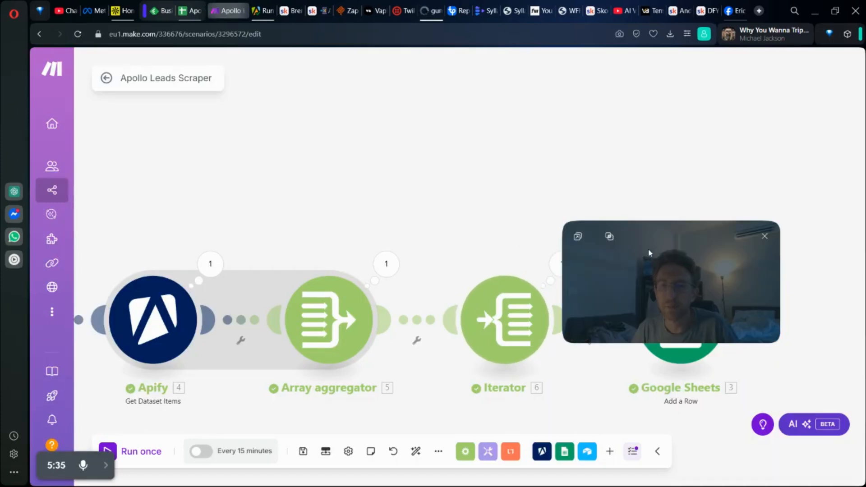
{"action": "left_click_drag", "start_coordinate": [649, 253], "coordinate": [730, 93]}
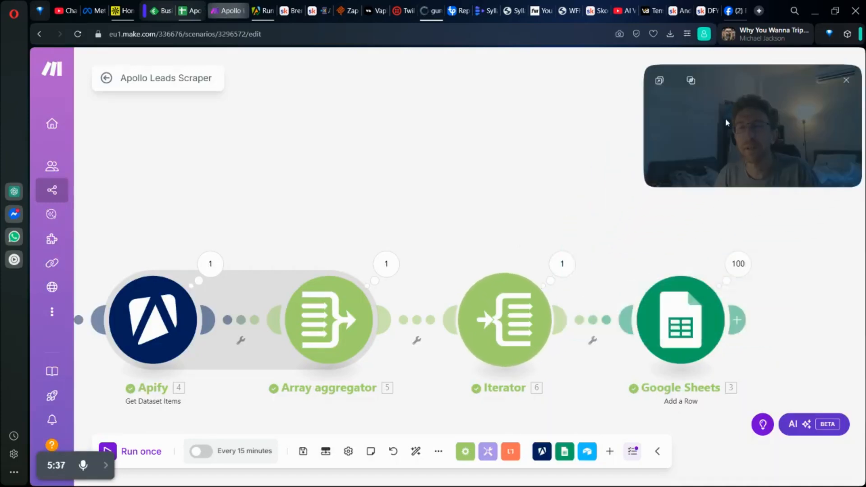